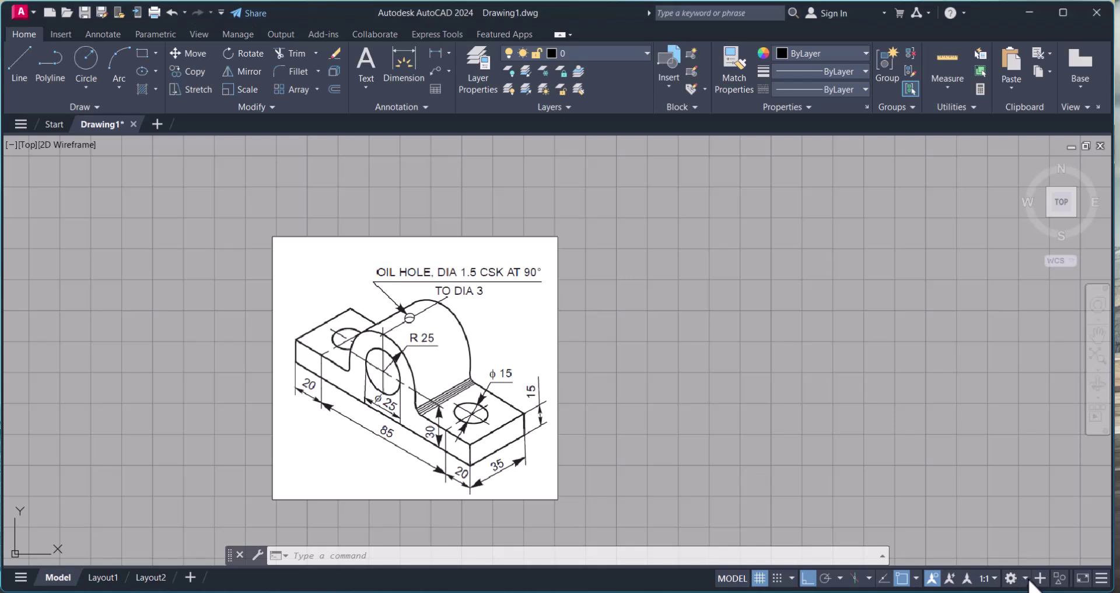
# Switch the workspace to 3D Modeling and close the Activity Insights palette
pyautogui.click(1029, 581)
pyautogui.click(1047, 486)
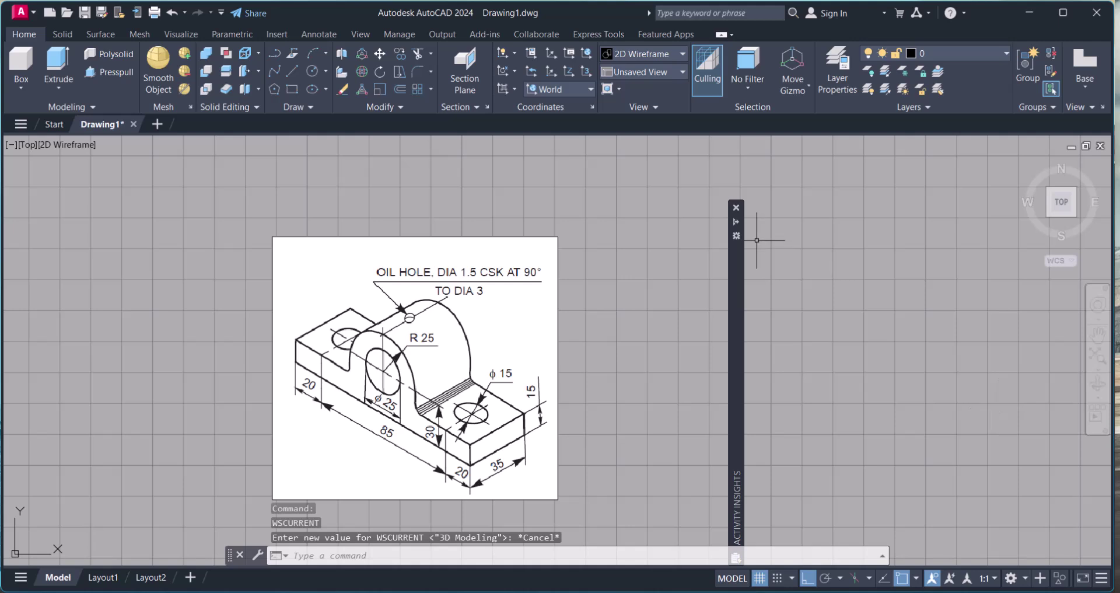
pyautogui.click(736, 208)
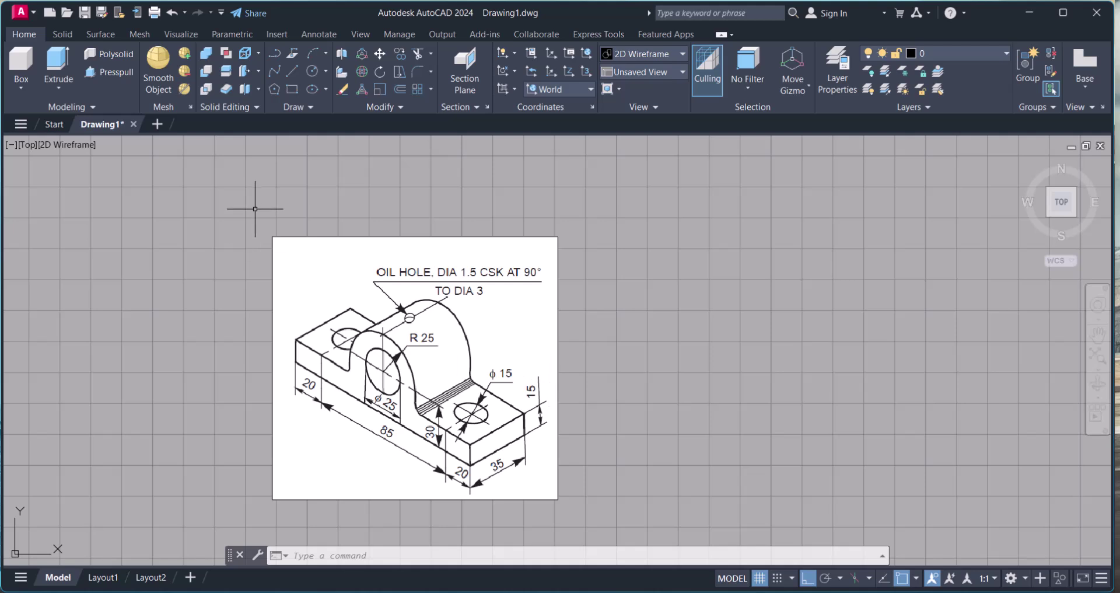
# Create a new blank drawing, return to Drawing1, and tile the open drawings vertically
pyautogui.click(158, 125)
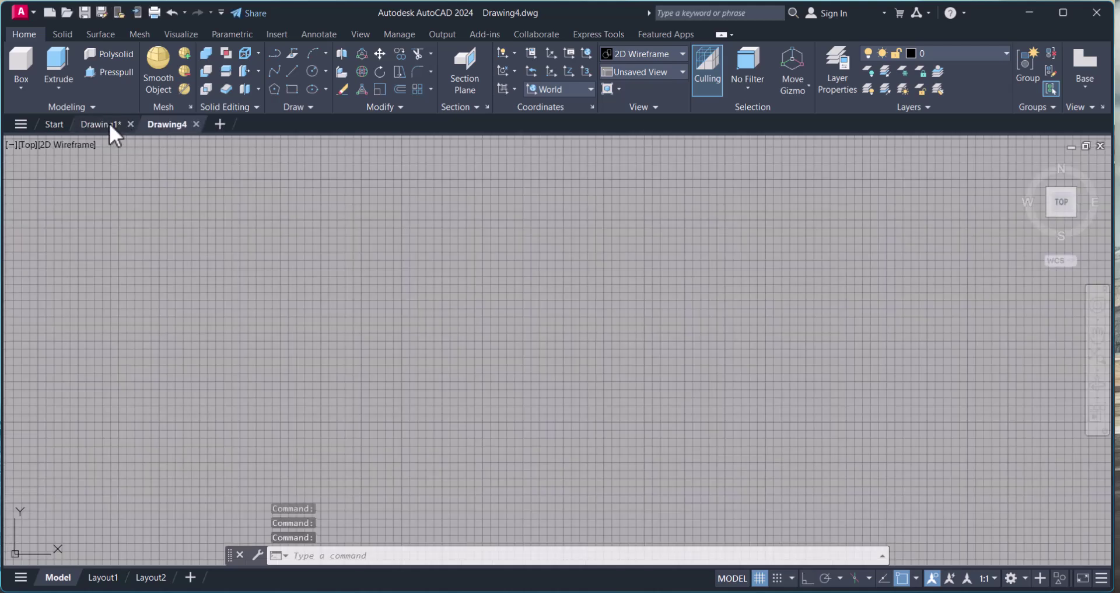
pyautogui.click(107, 125)
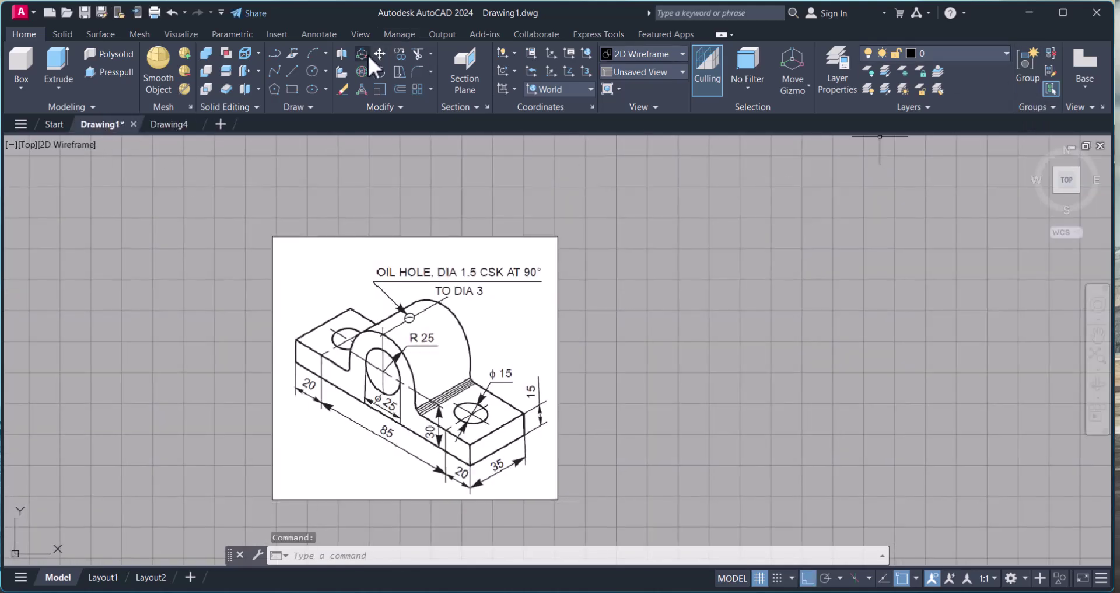
pyautogui.click(361, 34)
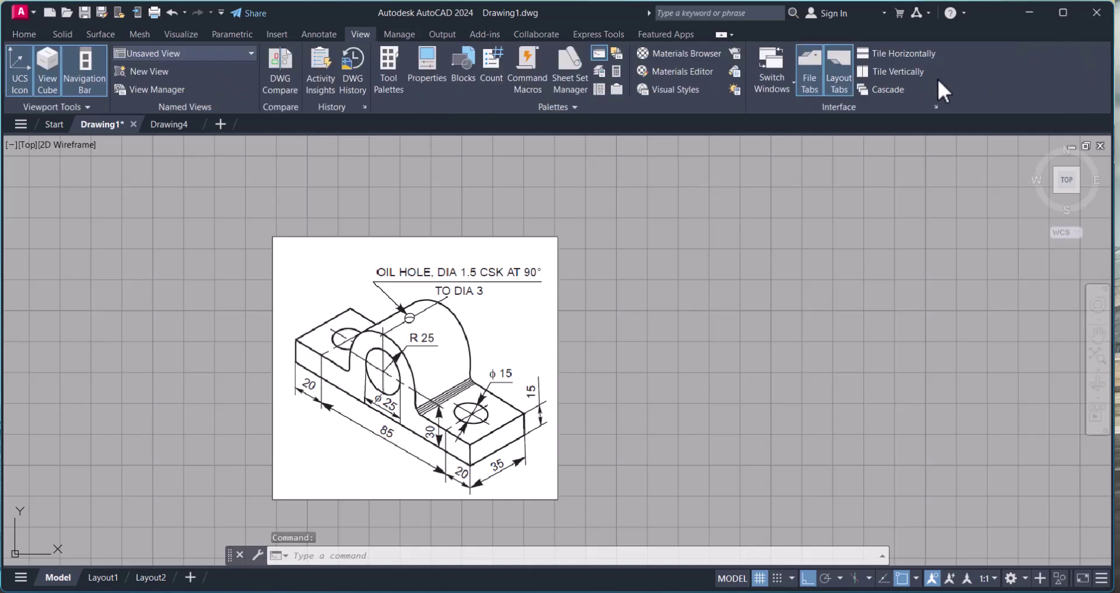
pyautogui.click(892, 68)
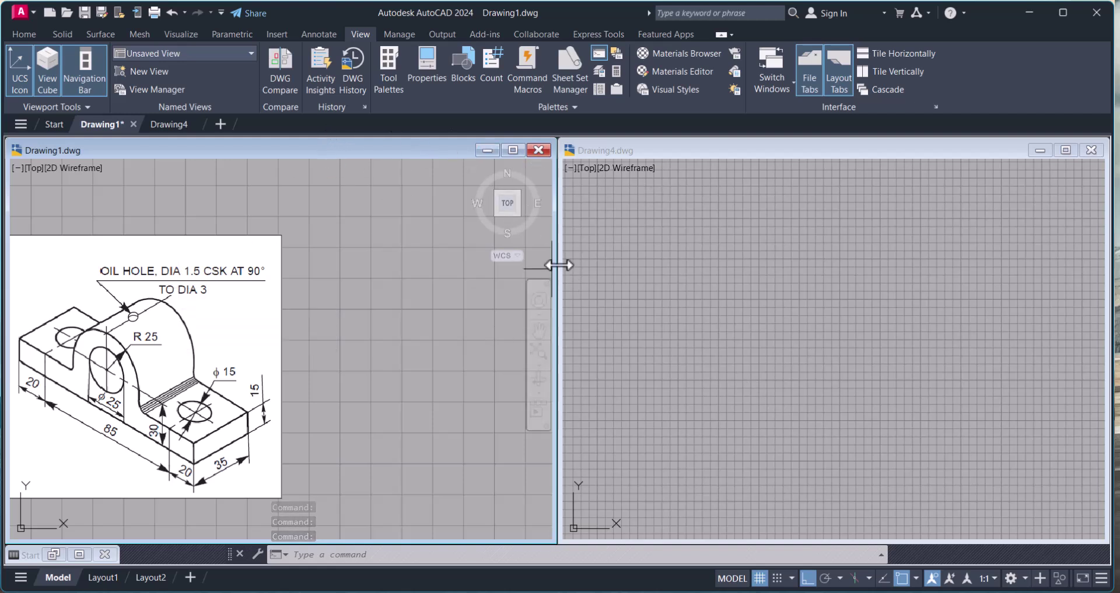
# Narrow the Drawing1 window and zoom it to extents so the whole reference image fits
pyautogui.moveTo(557, 265); pyautogui.dragTo(350, 258)
pyautogui.moveTo(150, 155)
pyautogui.mouseDown()
pyautogui.moveTo(185, 160)
pyautogui.moveTo(150, 156)
pyautogui.mouseUp()
pyautogui.click(270, 440)
pyautogui.press('Escape')
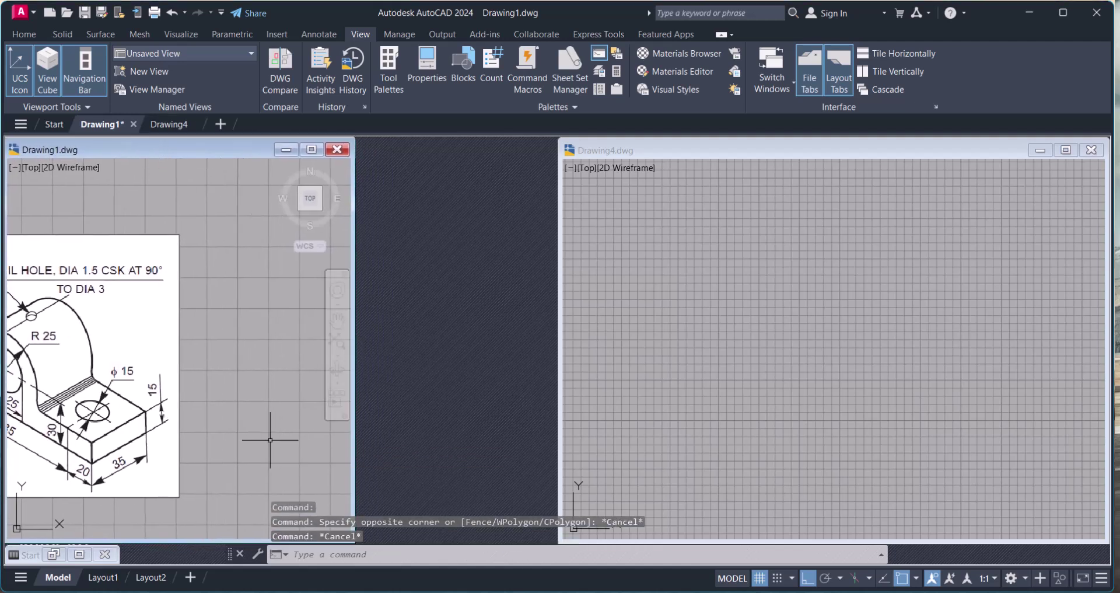
pyautogui.press('Return')
pyautogui.rightClick(270, 440)
pyautogui.press('Escape')
pyautogui.press('Escape')
pyautogui.press('Escape')
pyautogui.click(303, 447)
pyautogui.press('Escape')
pyautogui.write('z')
pyautogui.press('Return')
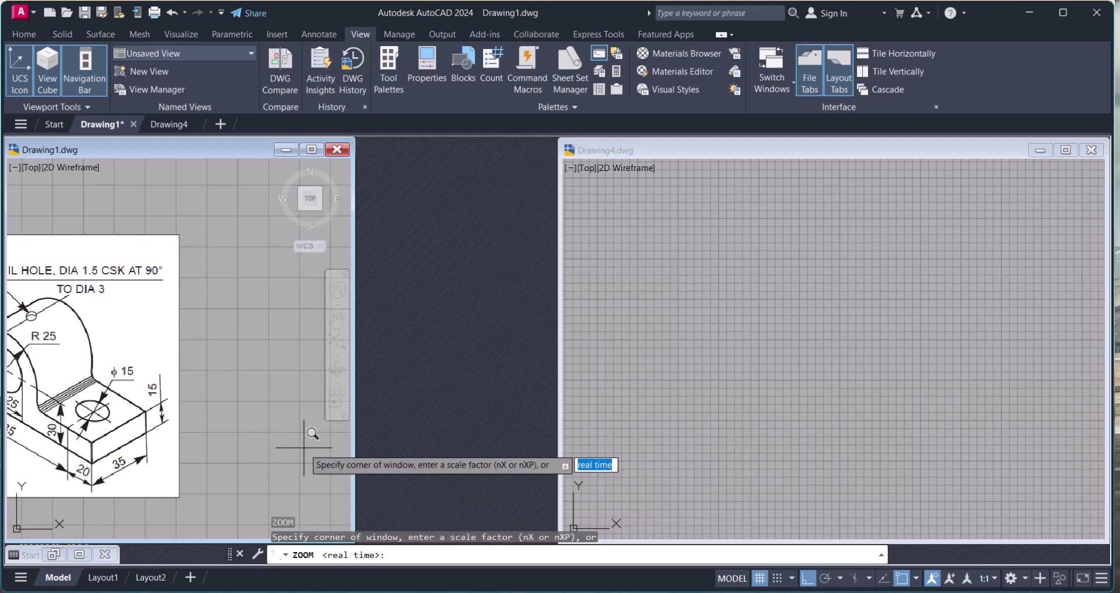
pyautogui.write('e')
pyautogui.press('Return')
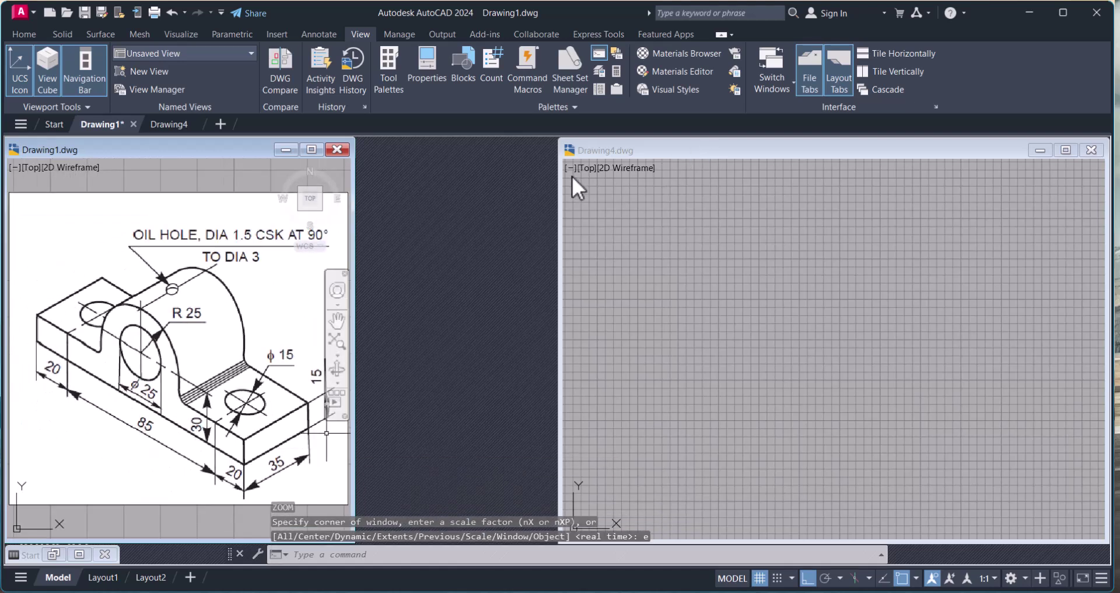
# Widen the Drawing4 window until it meets the edge of the Drawing1 window
pyautogui.moveTo(558, 175); pyautogui.dragTo(361, 169)
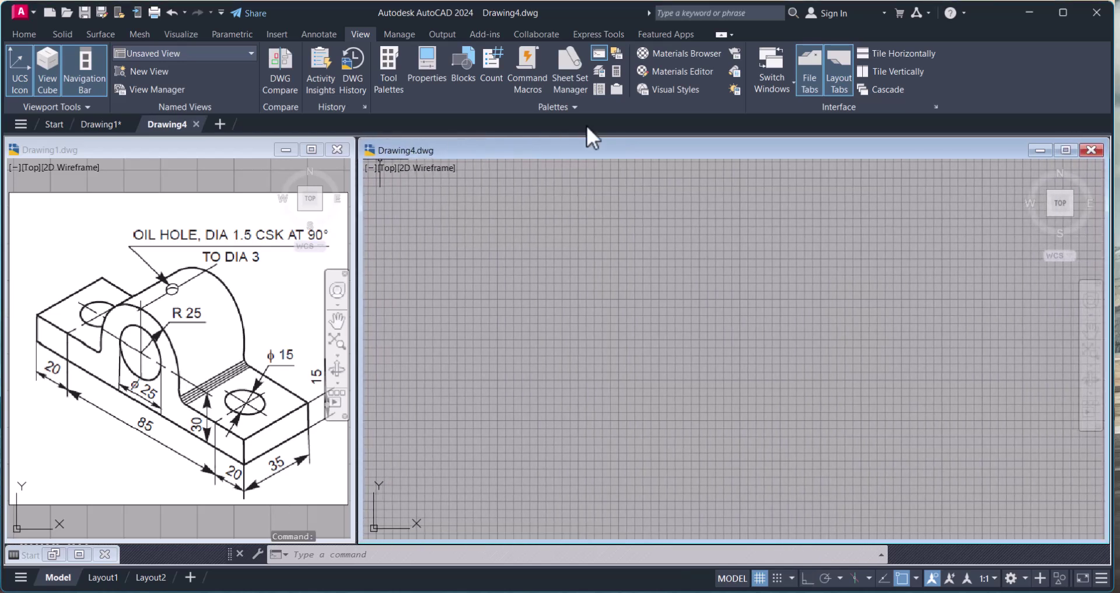
pyautogui.click(613, 325)
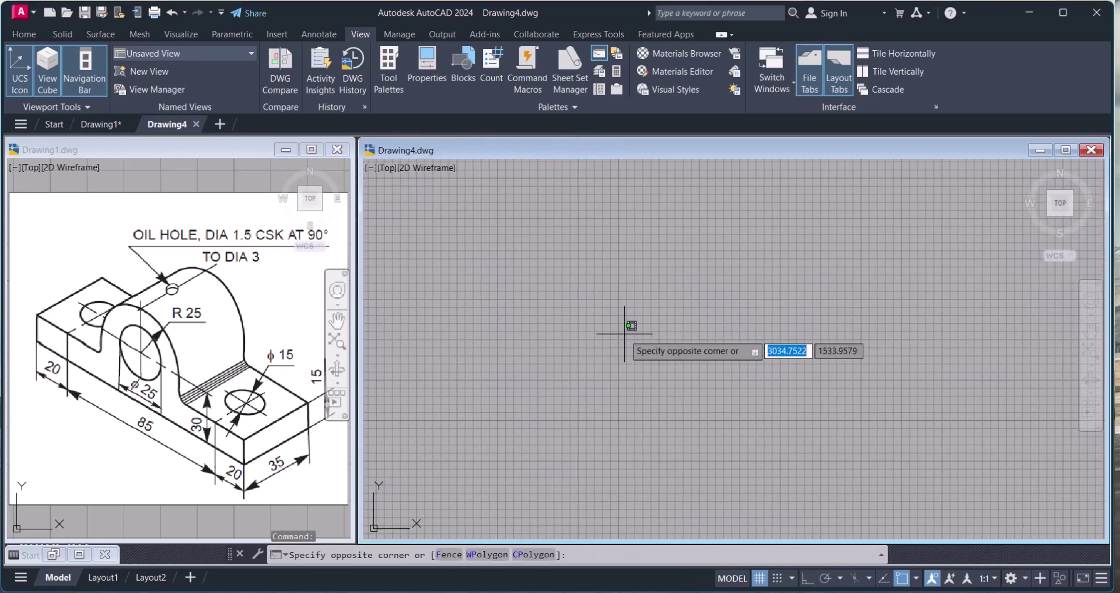
pyautogui.press('Escape')
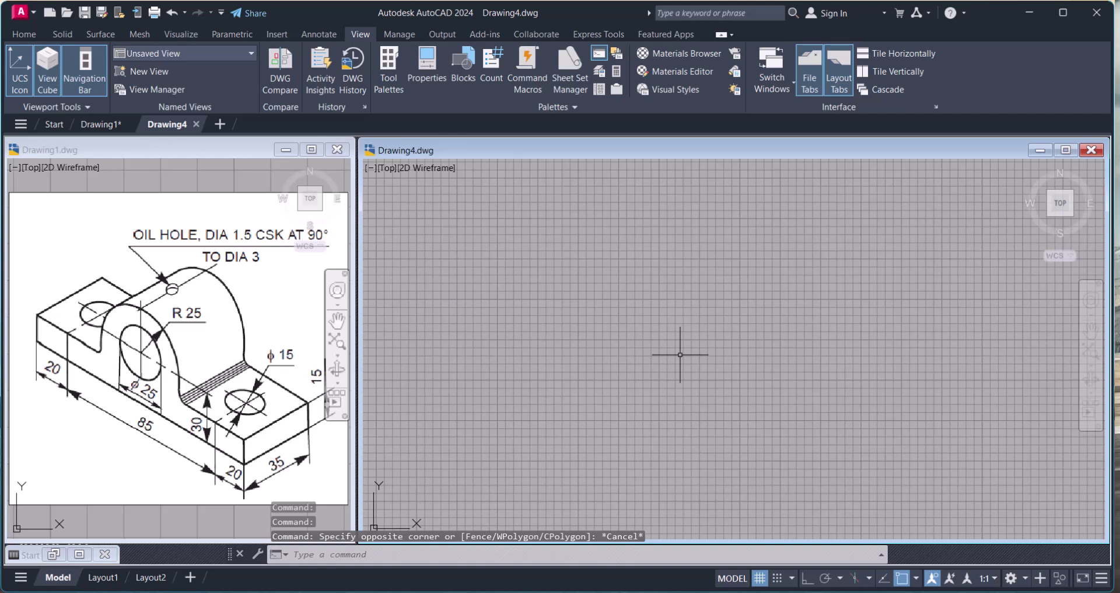
# Turn off the grid in both Drawing4 and Drawing1, then make Drawing4 the active drawing
pyautogui.press('F7')
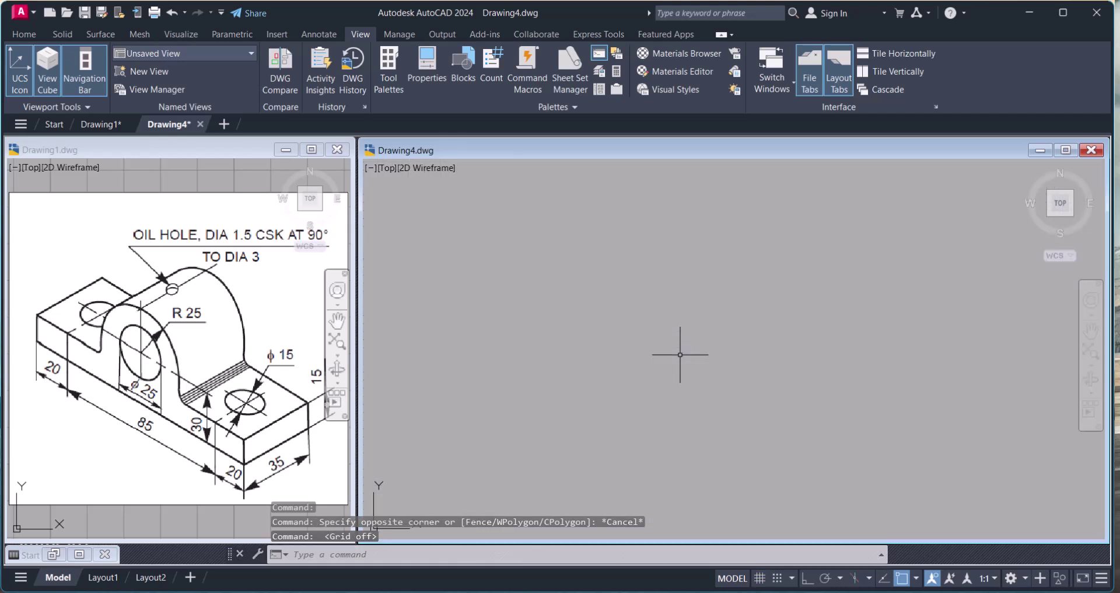
pyautogui.click(247, 198)
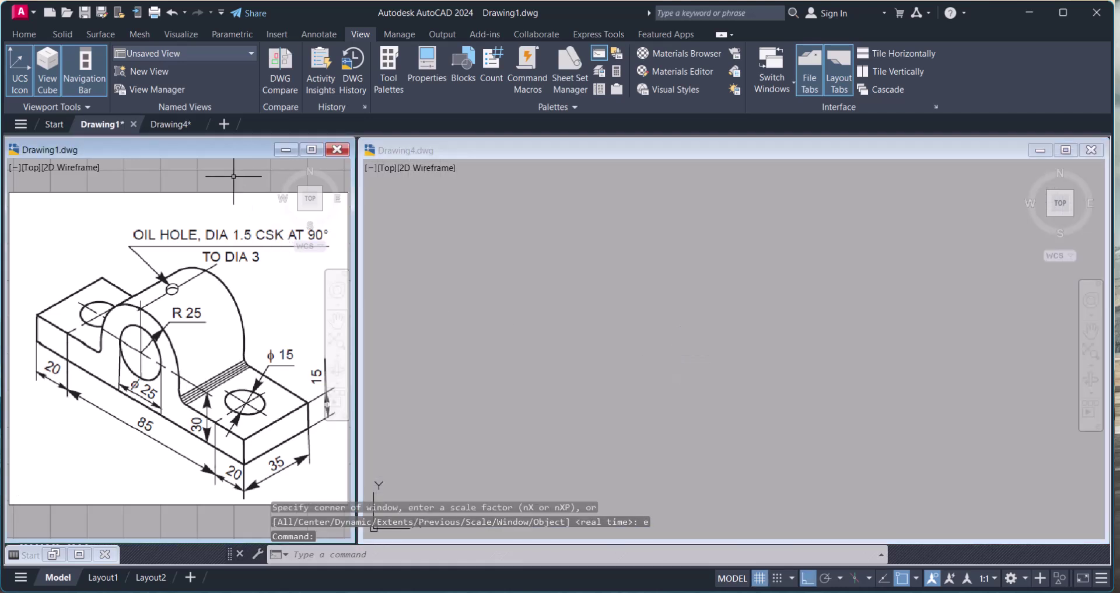
pyautogui.press('F7')
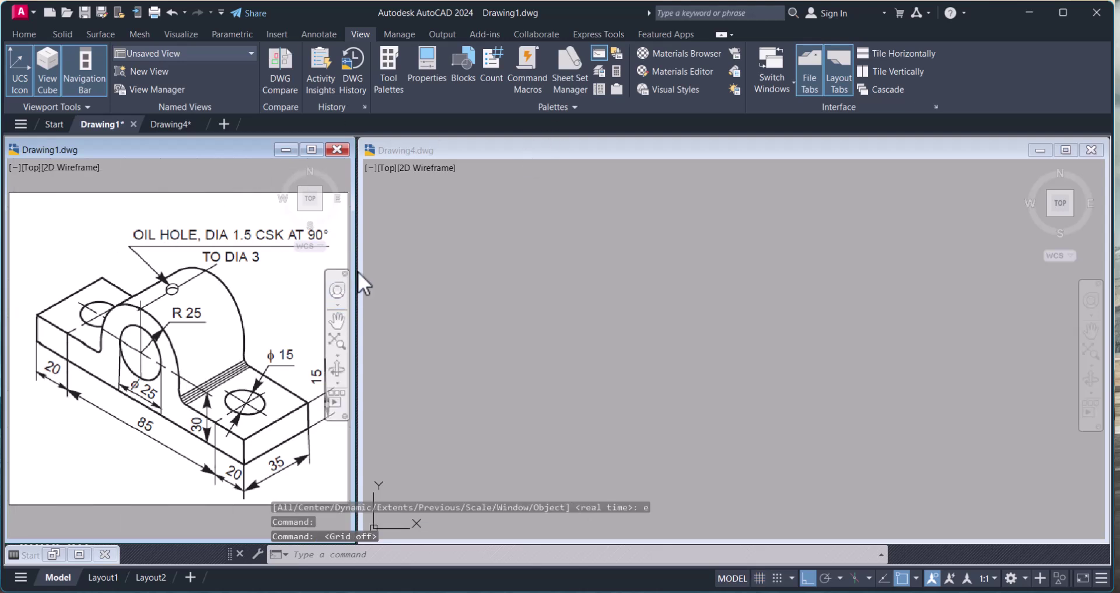
pyautogui.click(718, 391)
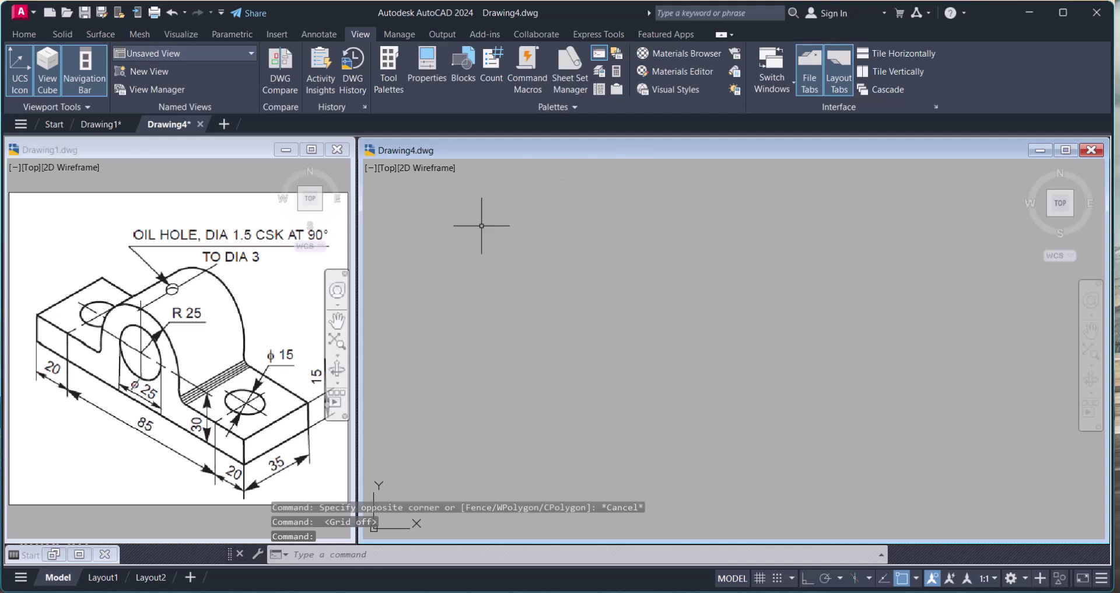
pyautogui.click(612, 256)
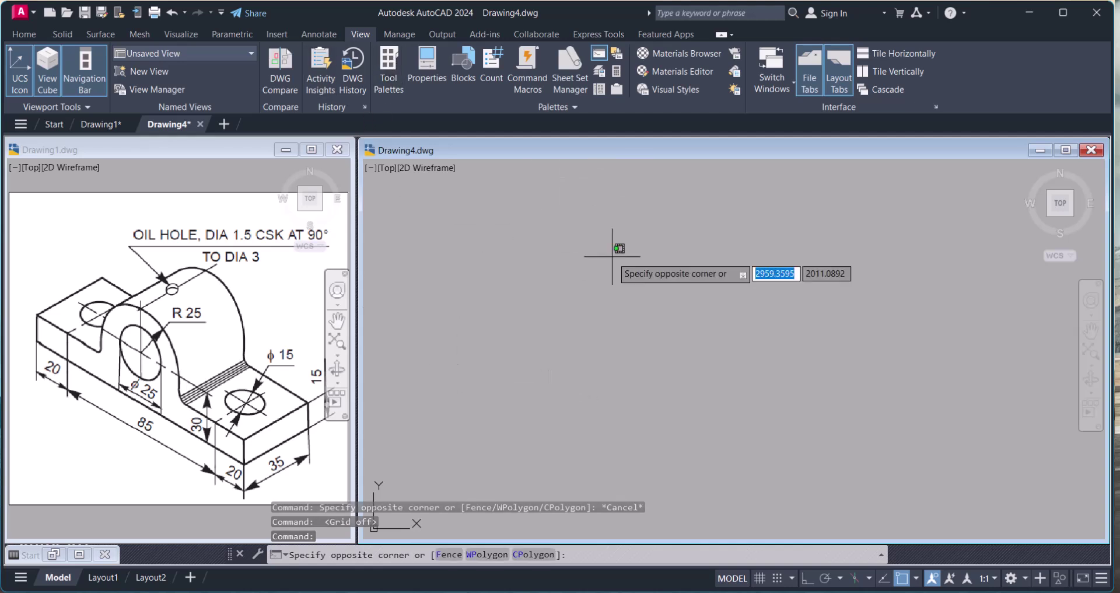
pyautogui.press('Escape')
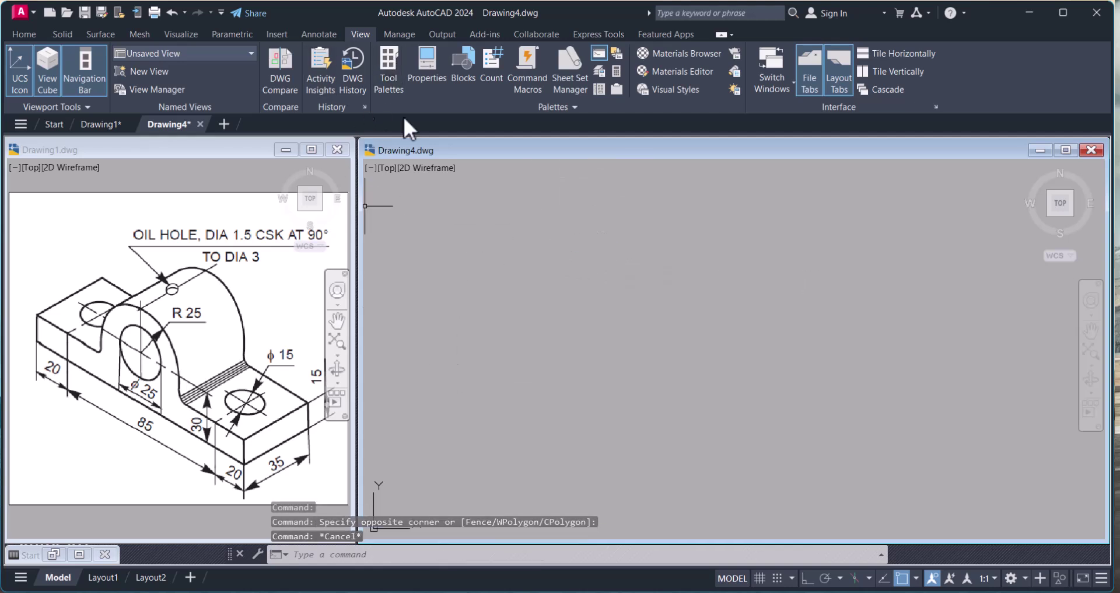
# Set the Drawing4 view to SW Isometric
pyautogui.click(63, 35)
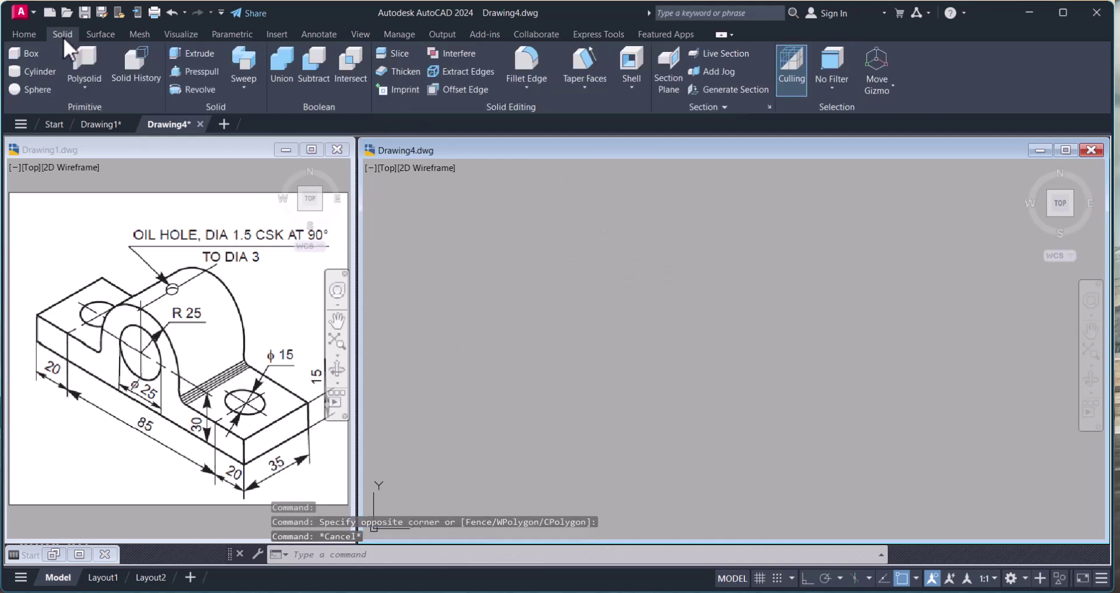
pyautogui.click(34, 37)
pyautogui.click(646, 72)
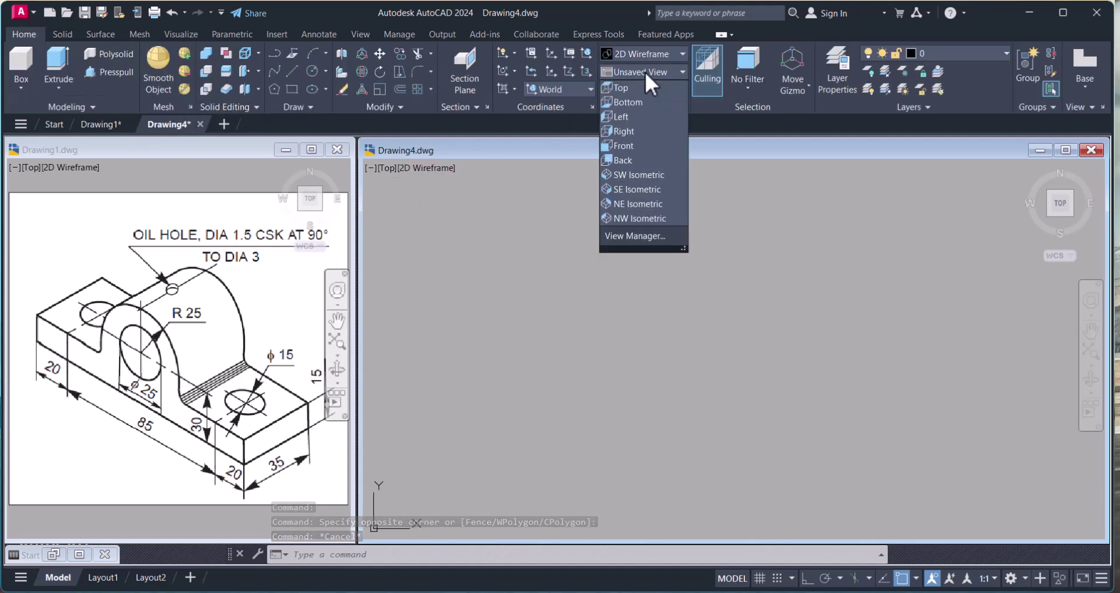
pyautogui.click(645, 177)
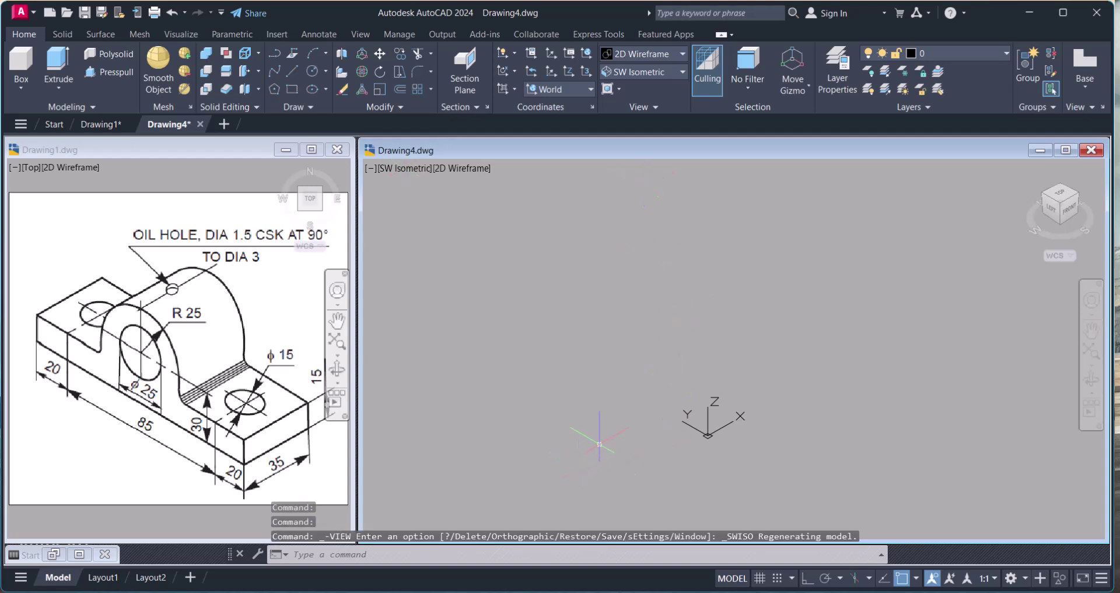
# With Ortho on, draw the base's lower front edge as a 125-unit line along the negative Y direction
pyautogui.write('l')
pyautogui.press('Return')
pyautogui.click(576, 297)
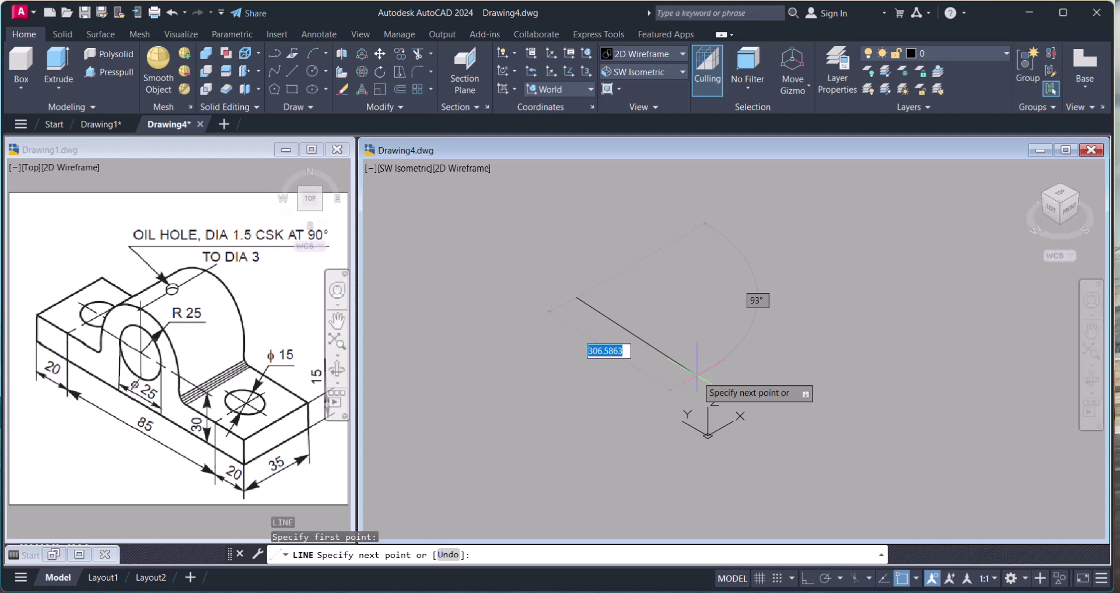
pyautogui.press('F8')
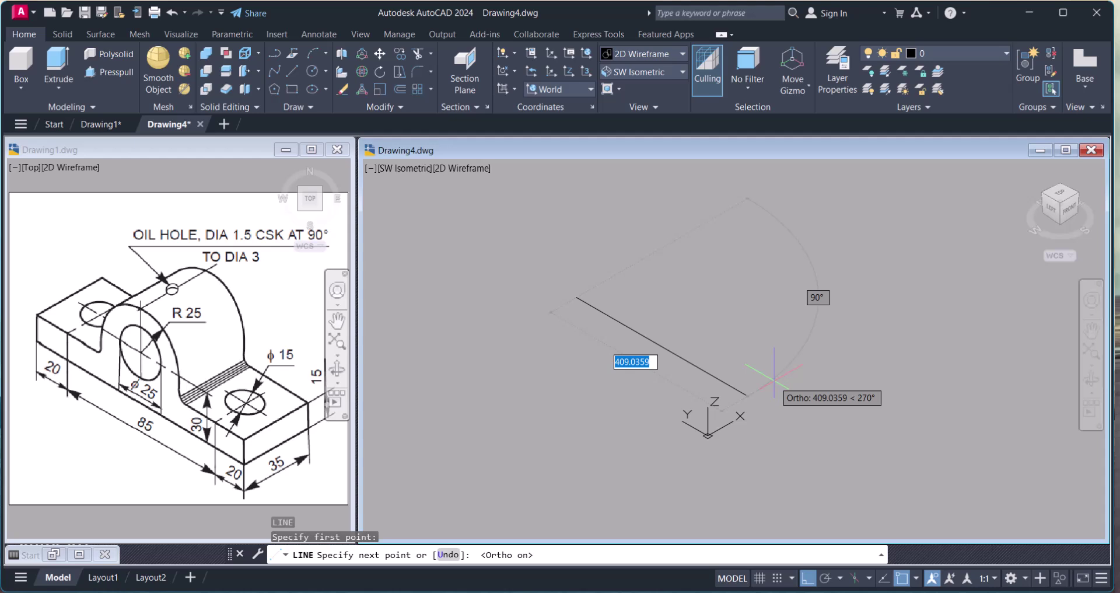
pyautogui.write('125')
pyautogui.press('Return')
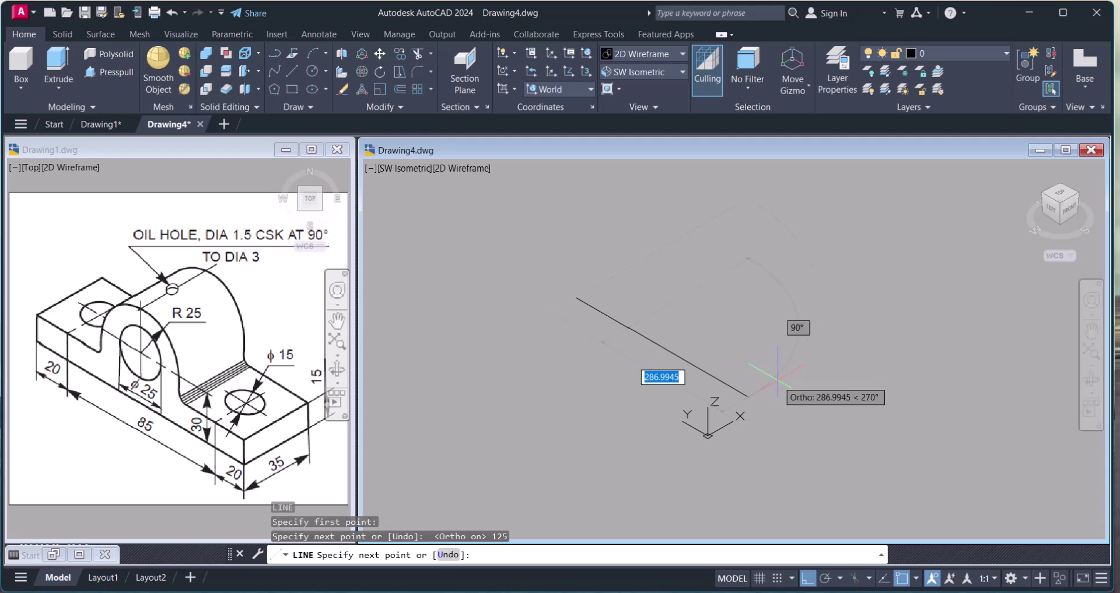
# Continue the line 15 units up and 125 units back along Y, then close it into the base's front-face rectangle
pyautogui.scroll(3, 778, 379)
pyautogui.scroll(-10, 726, 201)
pyautogui.moveTo(663, 255)
pyautogui.mouseDown(button='middle')
pyautogui.moveTo(676, 328)
pyautogui.moveTo(667, 472)
pyautogui.mouseUp(button='middle')
pyautogui.scroll(10, 630, 430)
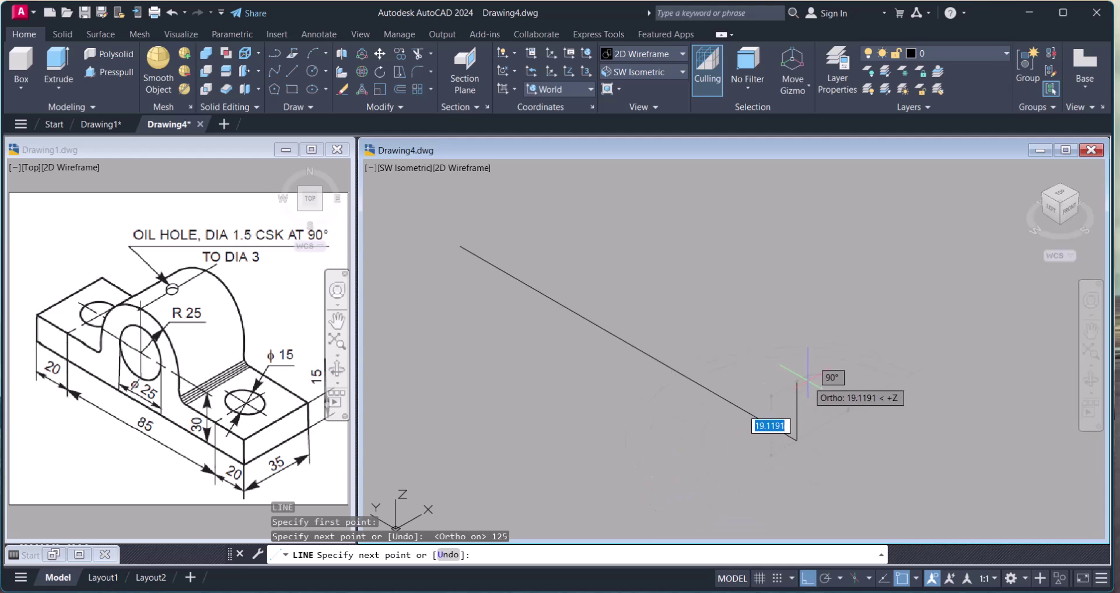
pyautogui.write('1')
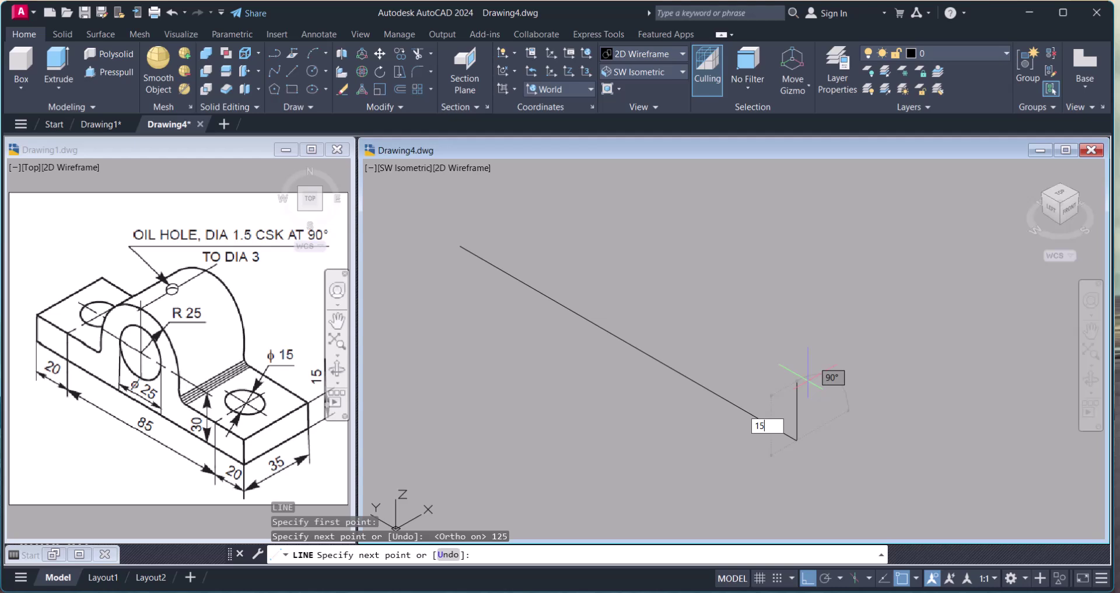
pyautogui.write('5')
pyautogui.press('Return')
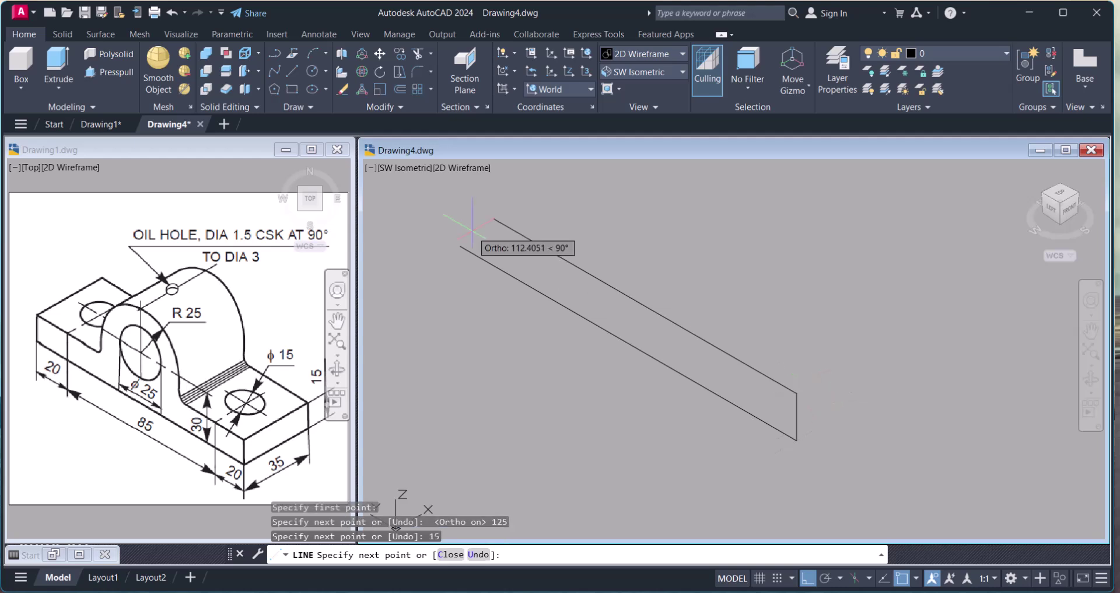
pyautogui.write('125')
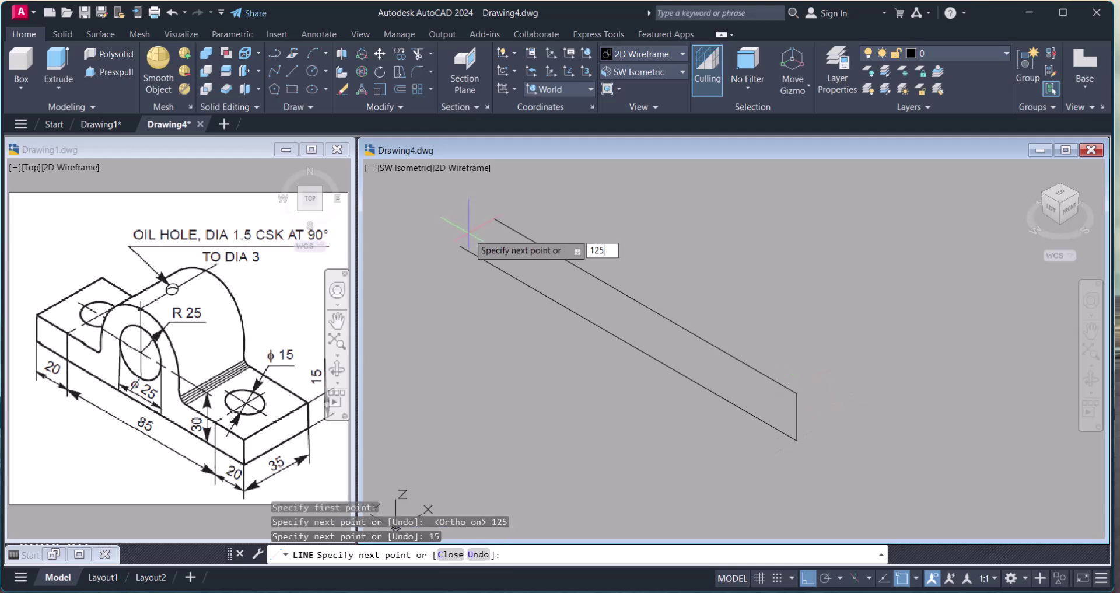
pyautogui.press('Return')
pyautogui.press('Escape')
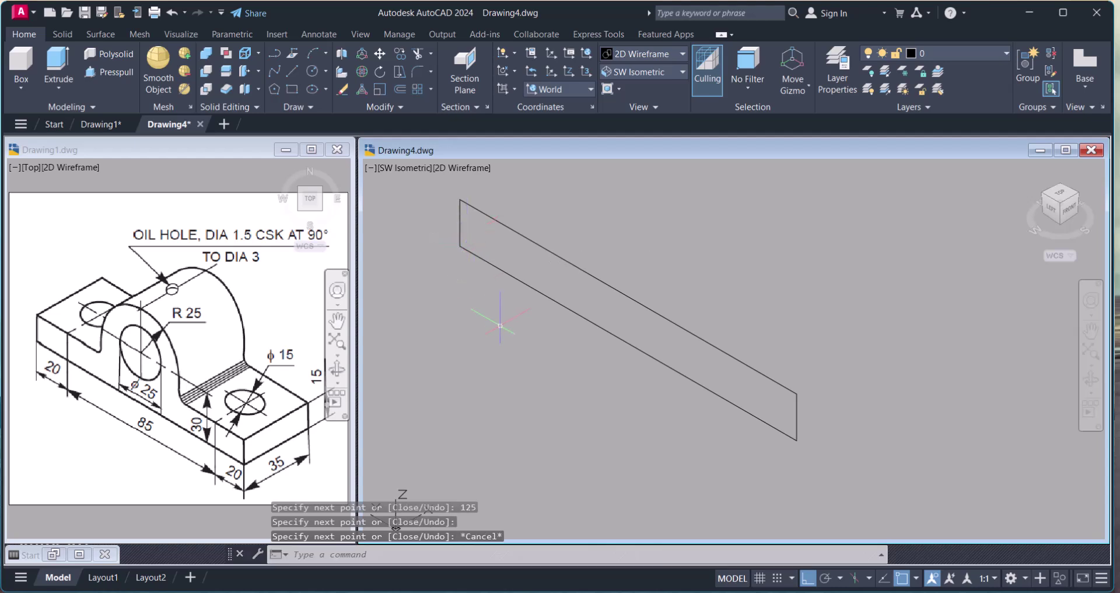
# Draw a 15-unit vertical line upward from the midpoint of the rectangle's upper edge
pyautogui.moveTo(548, 317); pyautogui.dragTo(554, 349, button='middle')
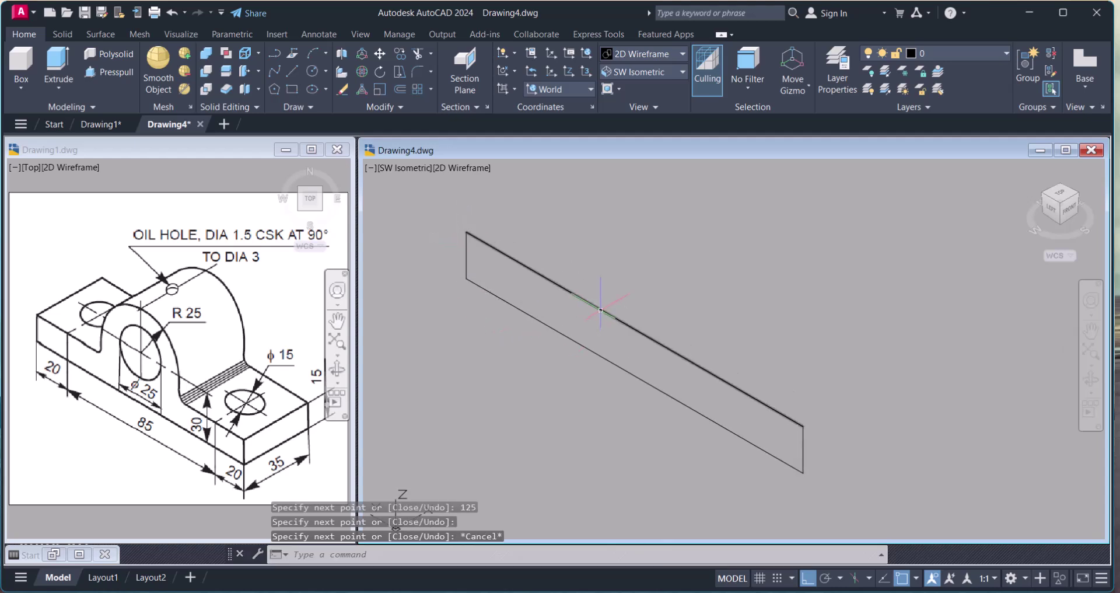
pyautogui.press('Escape')
pyautogui.write('l')
pyautogui.press('Return')
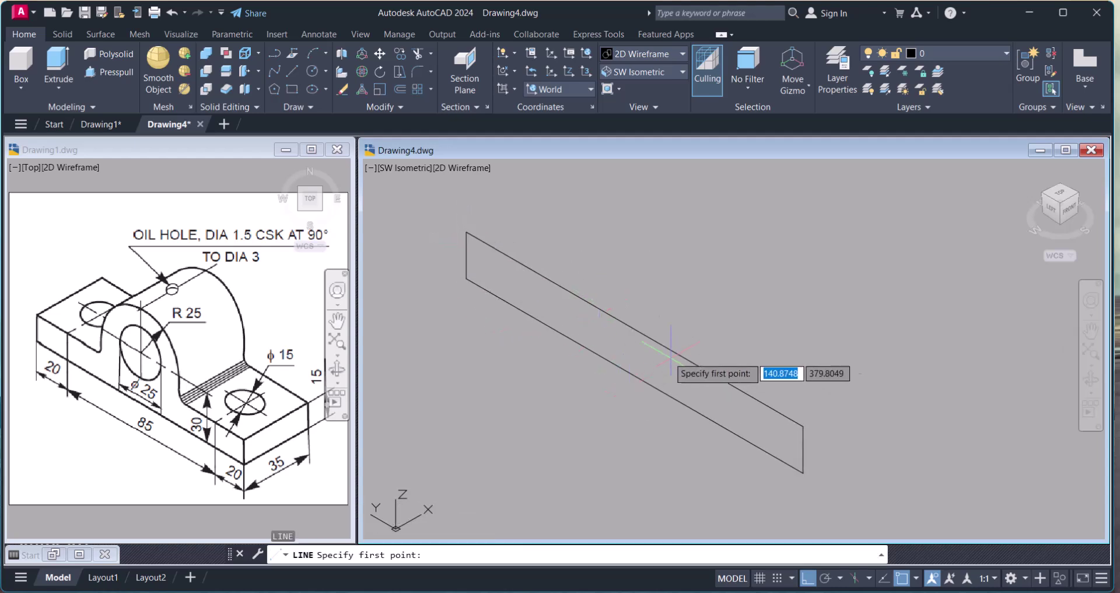
pyautogui.click(635, 328)
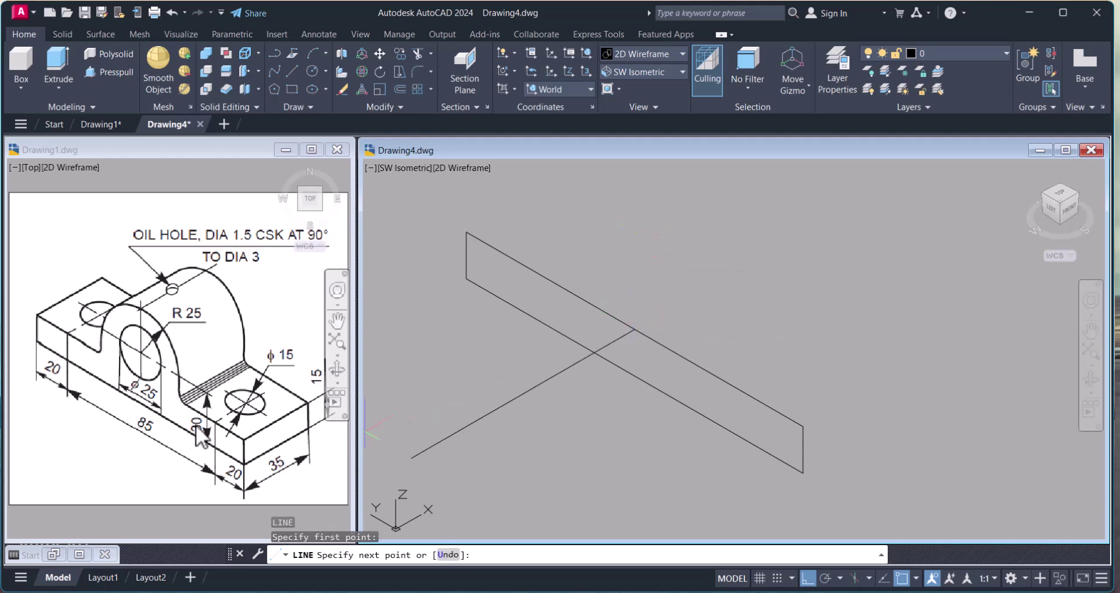
pyautogui.write('15')
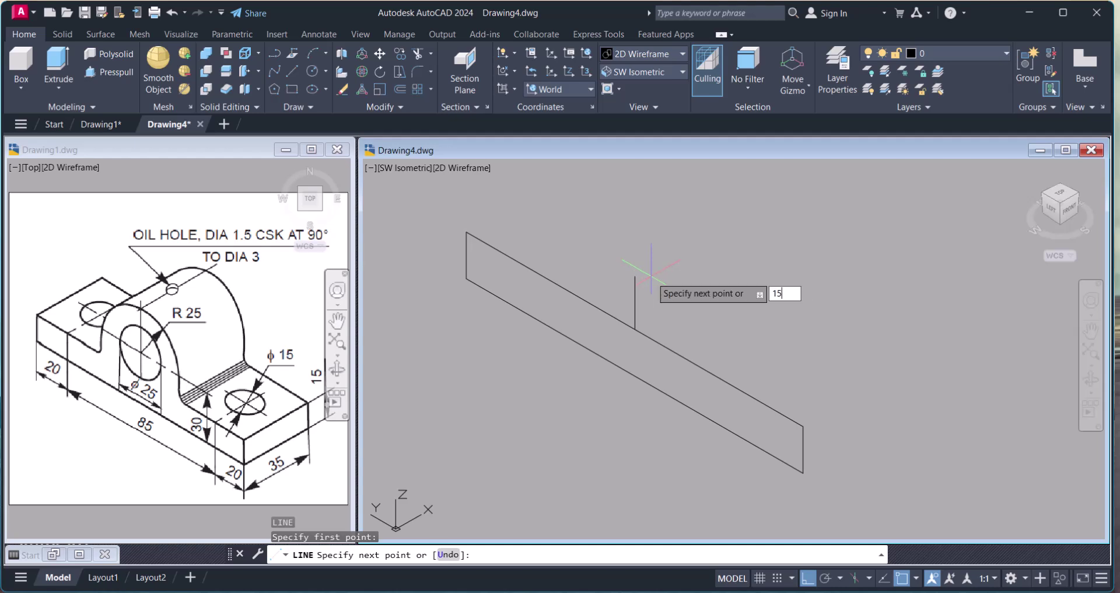
pyautogui.press('Return')
pyautogui.press('Escape')
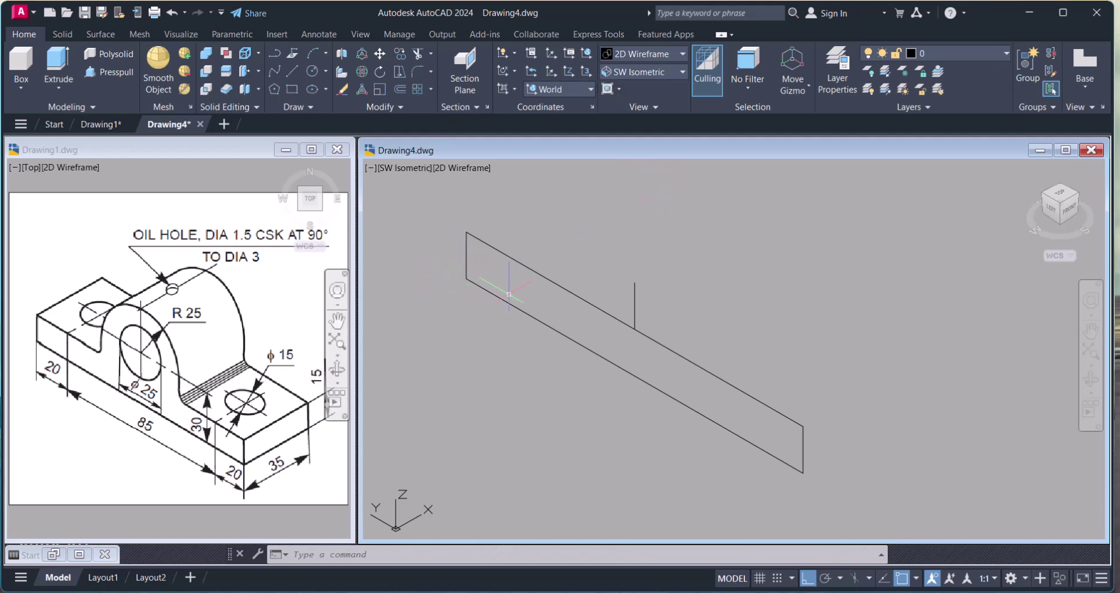
pyautogui.click(313, 71)
pyautogui.click(634, 283)
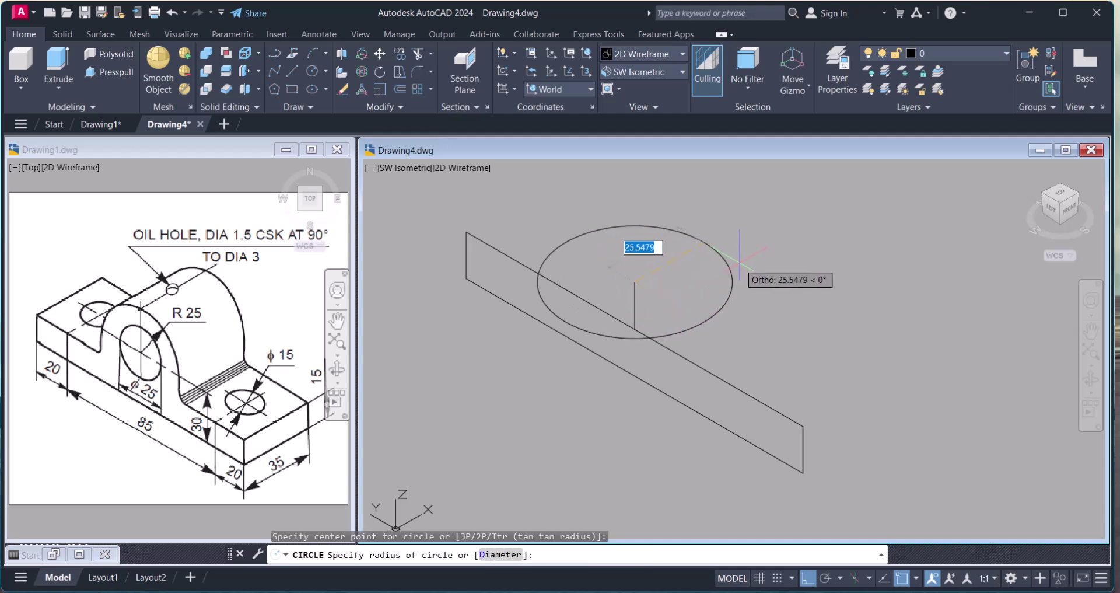
pyautogui.press('Escape')
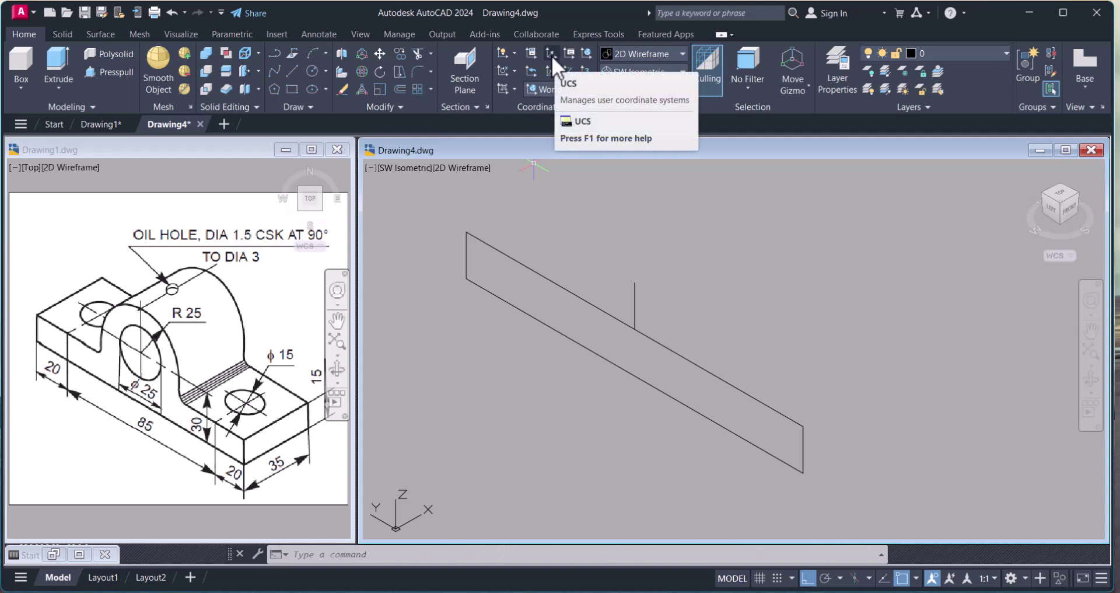
# Align the UCS with the base's front face, with its origin at the lower right corner and X up the short vertical edge
pyautogui.click(552, 55)
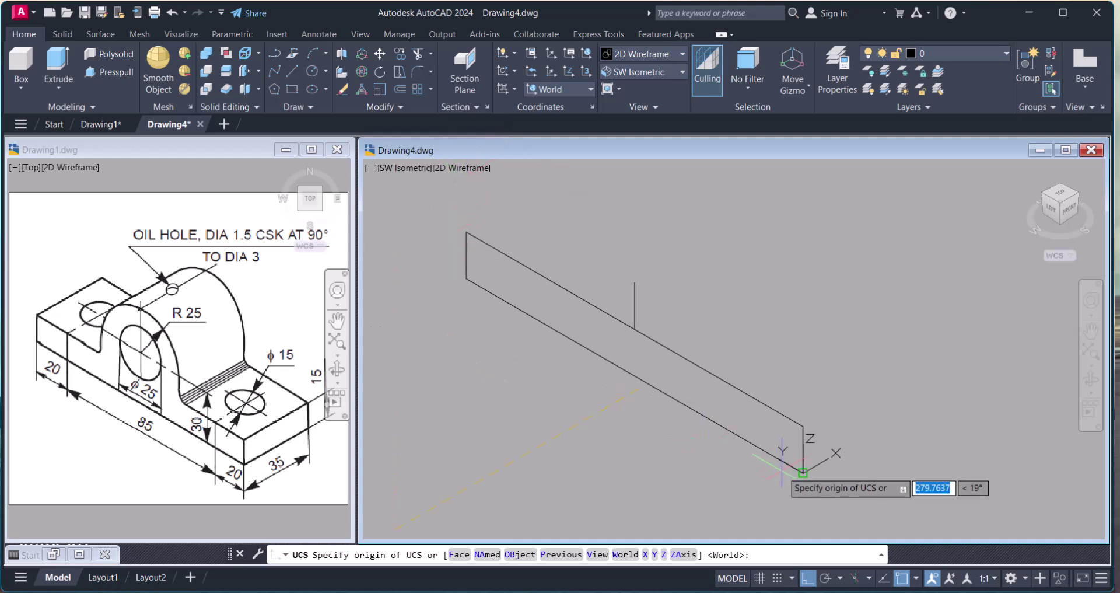
pyautogui.click(803, 472)
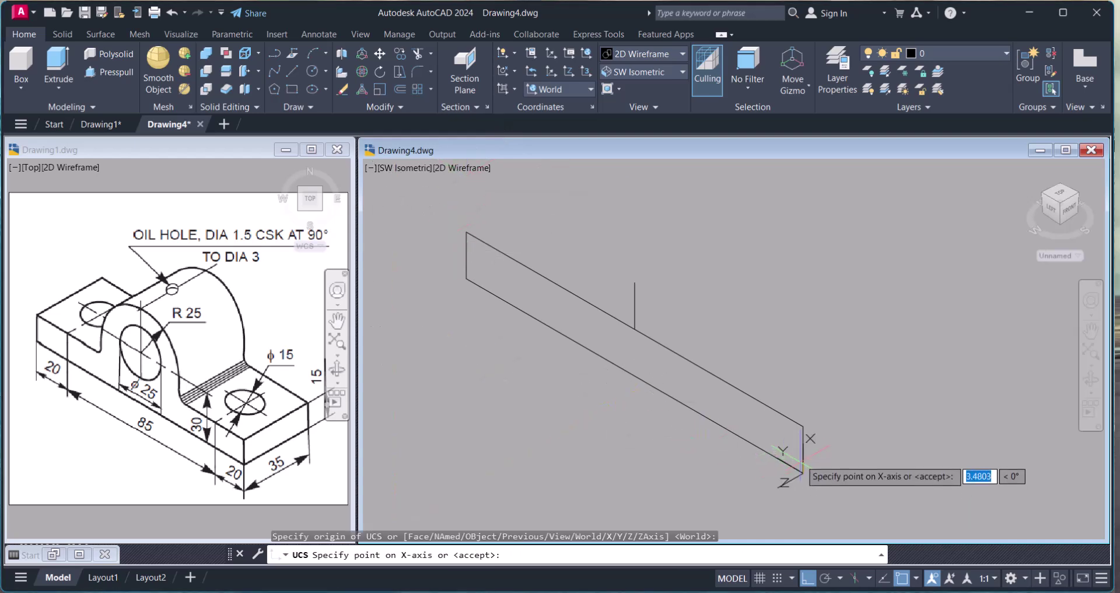
pyautogui.click(803, 426)
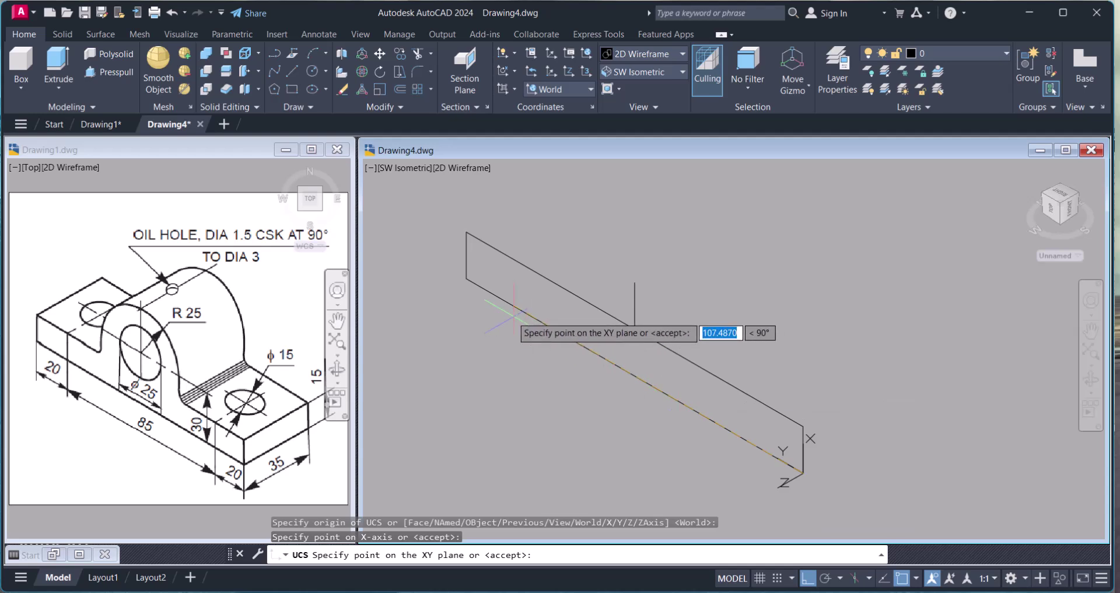
pyautogui.press('Escape')
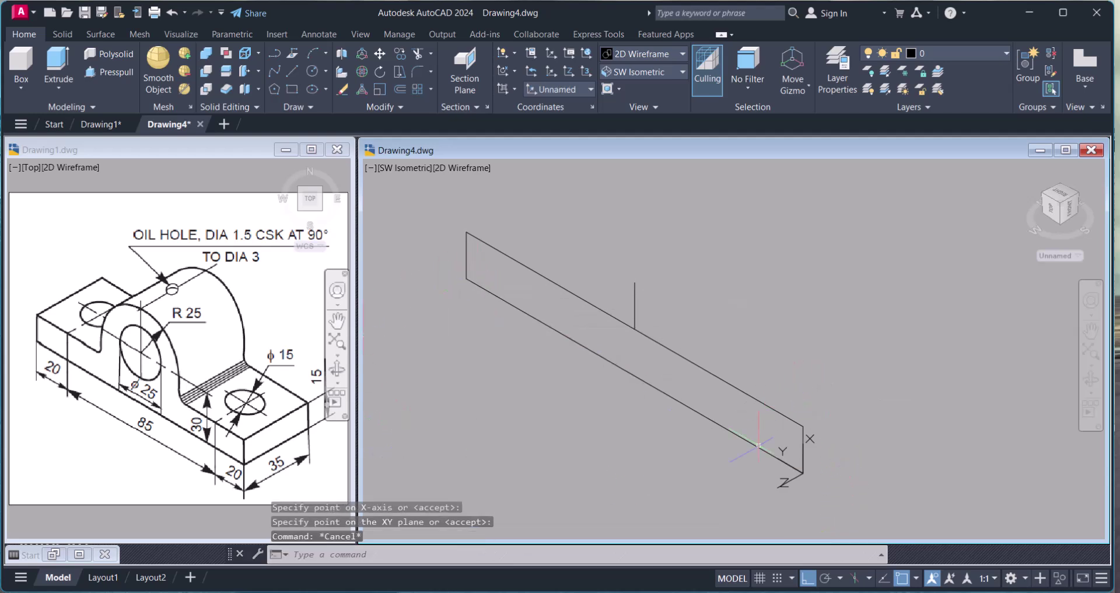
# Draw the bore as a 25-diameter circle centred on the upper end of the short vertical line
pyautogui.click(325, 72)
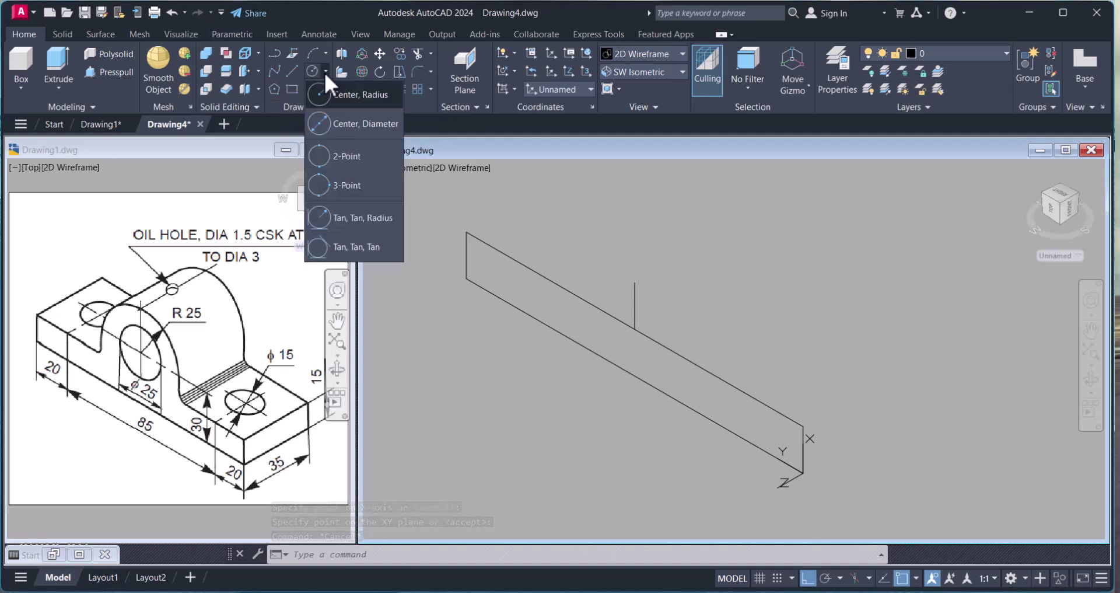
pyautogui.click(345, 125)
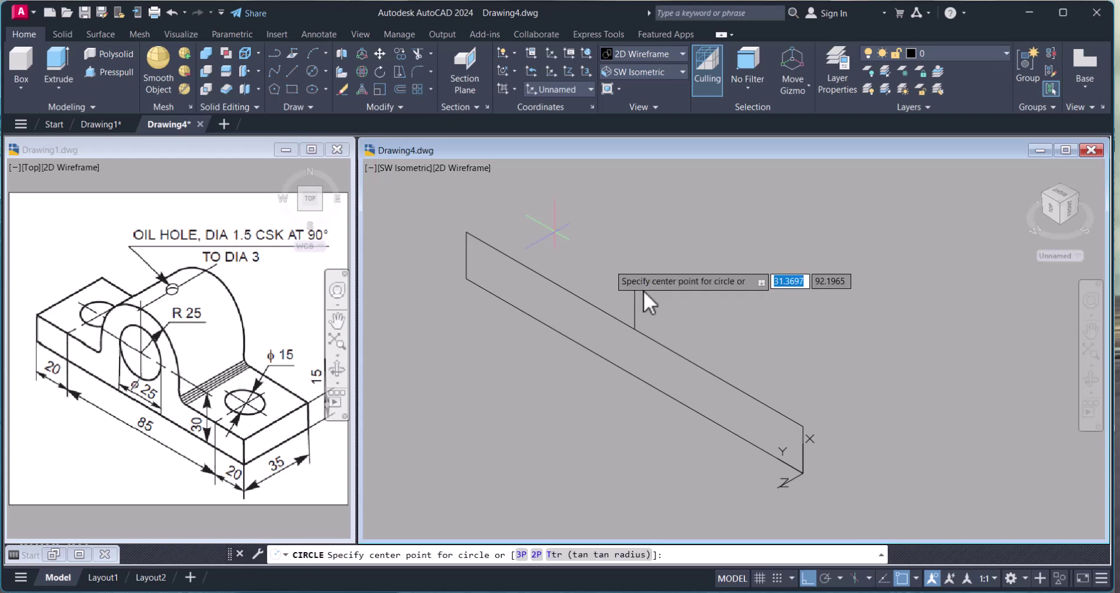
pyautogui.click(635, 287)
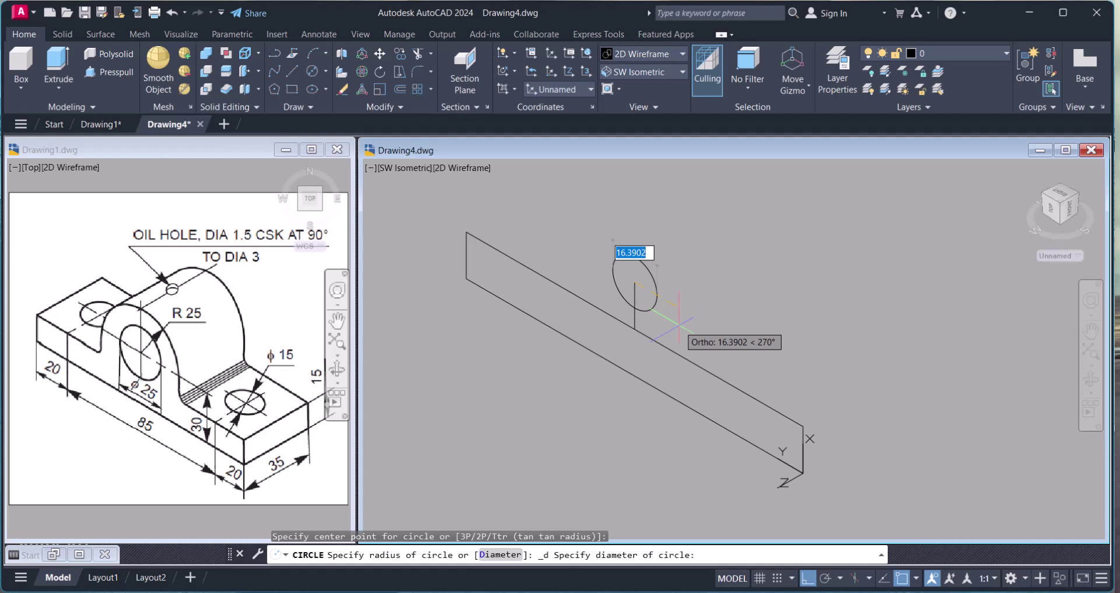
pyautogui.write('25')
pyautogui.press('Return')
pyautogui.press('Escape')
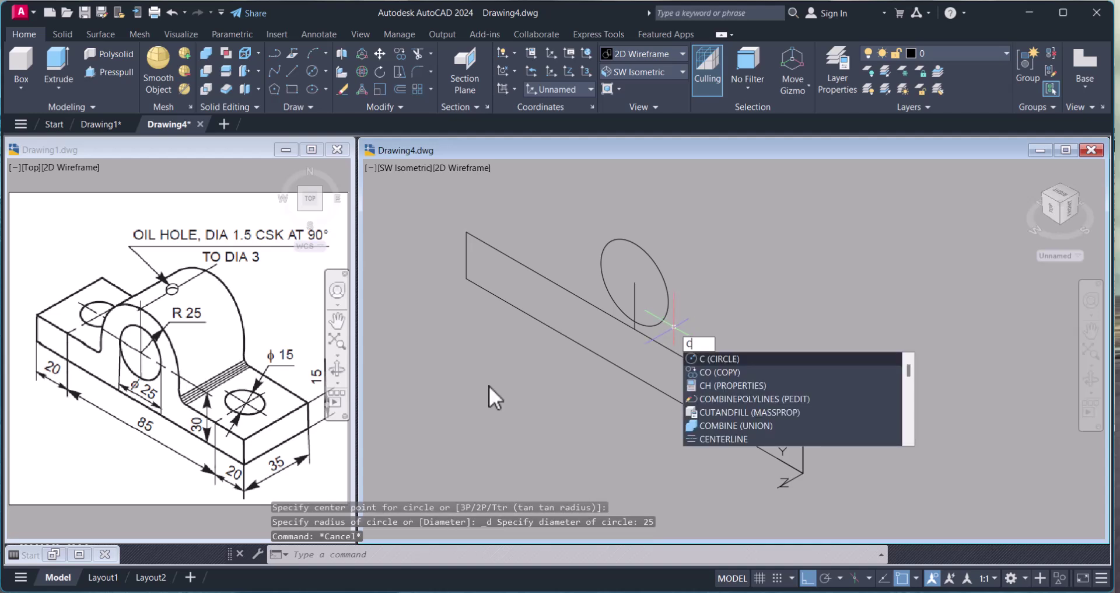
pyautogui.press('Escape')
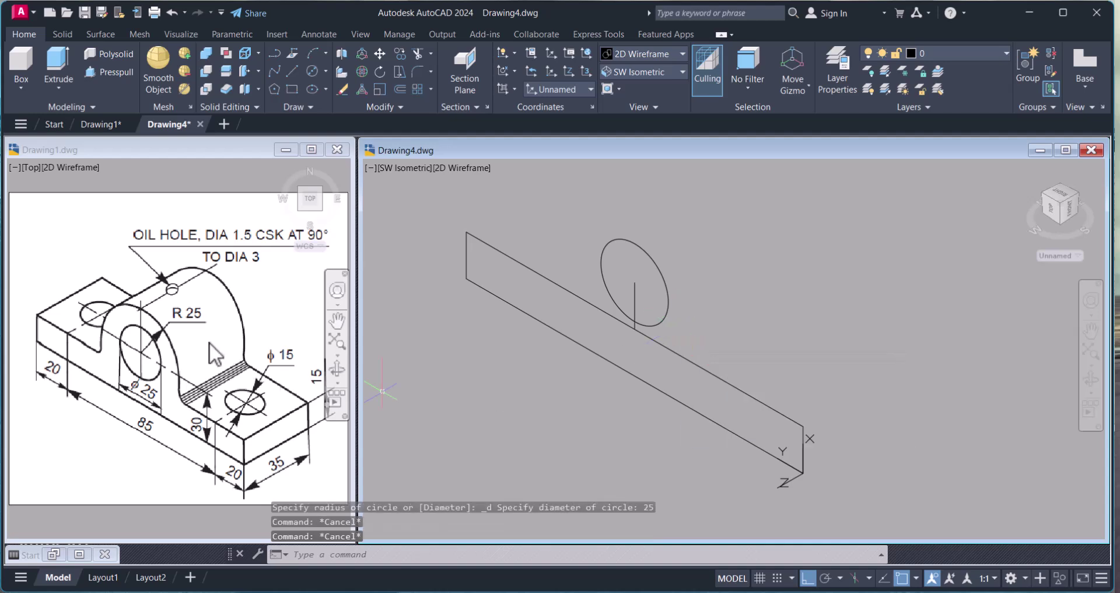
# Draw a concentric outer circle of radius 25 around the bore circle
pyautogui.click(312, 67)
pyautogui.click(324, 69)
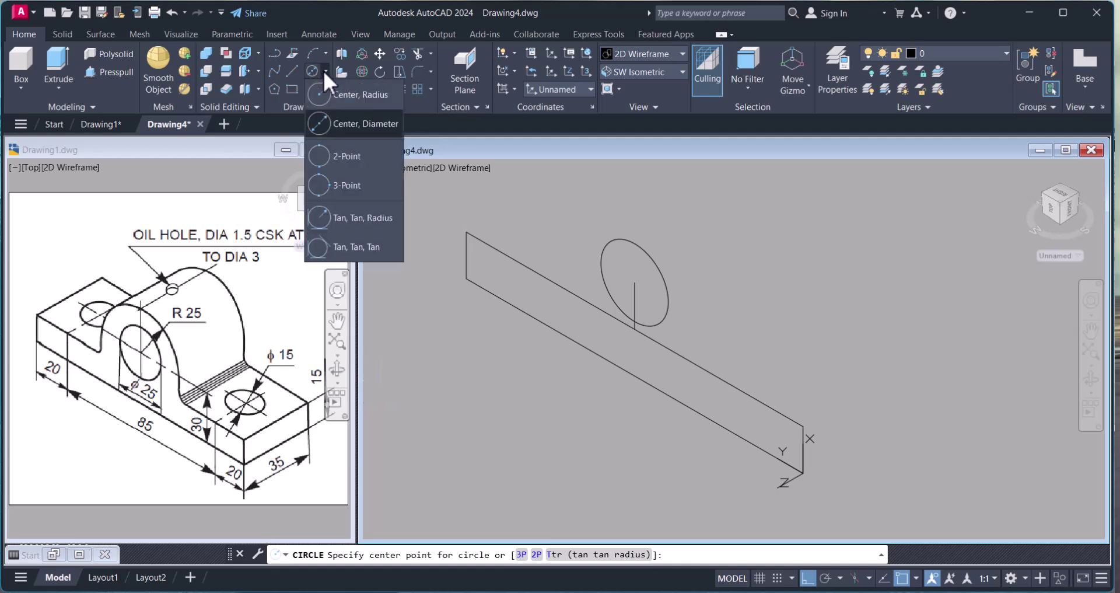
pyautogui.click(346, 101)
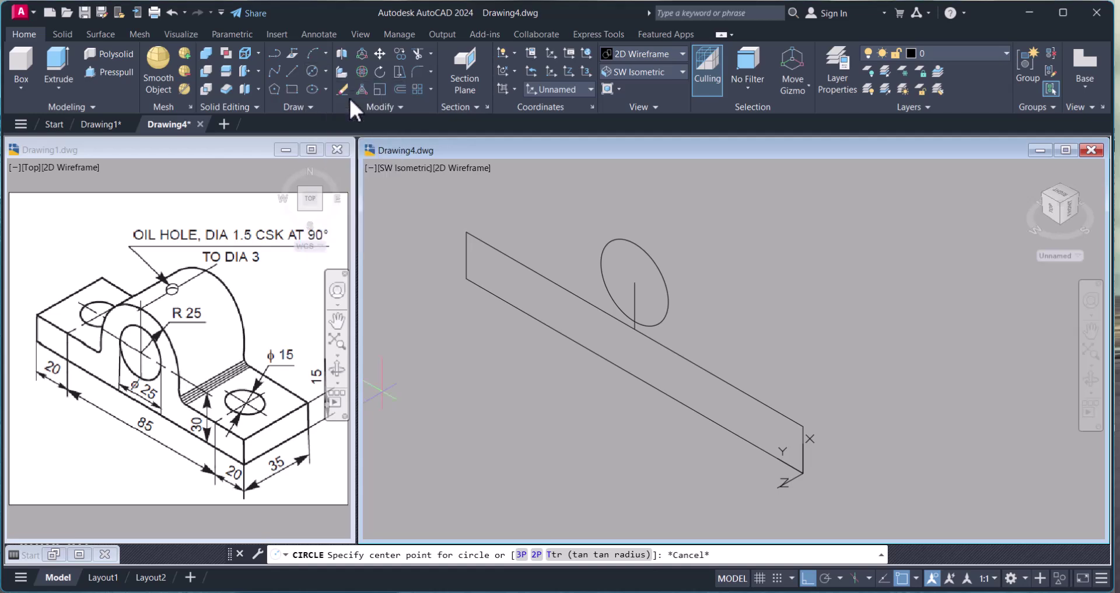
pyautogui.click(634, 282)
pyautogui.write('25')
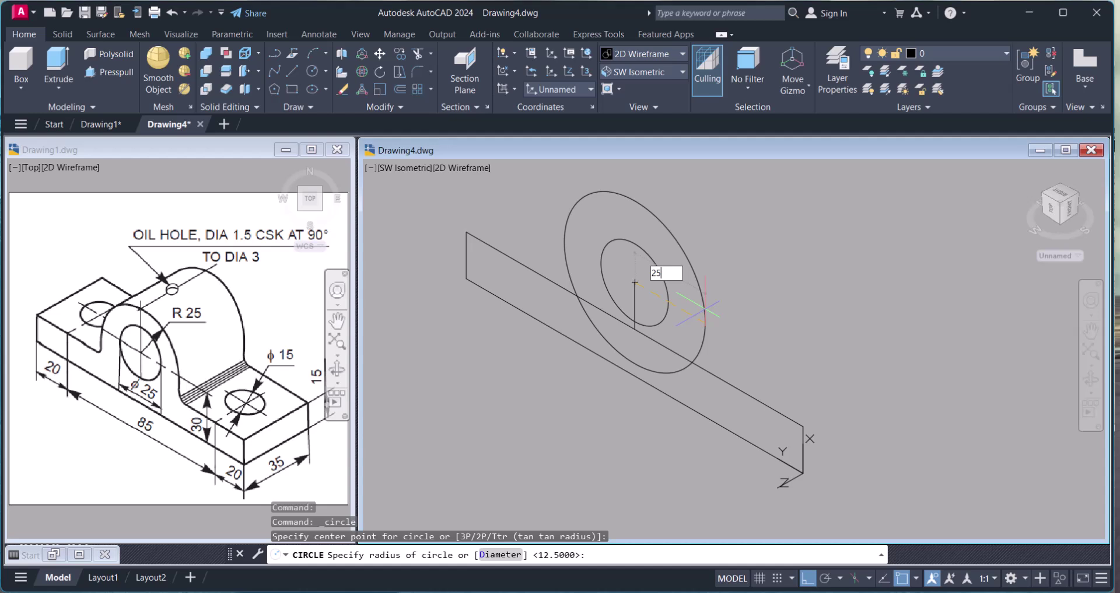
pyautogui.press('Return')
pyautogui.press('Escape')
pyautogui.press('Escape')
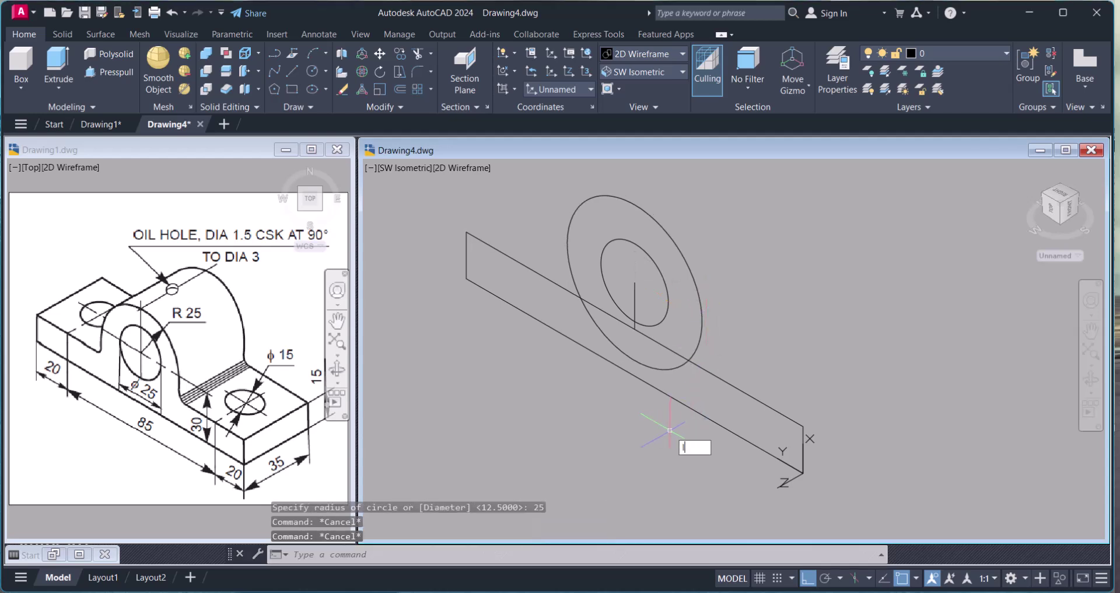
# Draw vertical lines from the outer circle's two side quadrants down to the base's upper edge
pyautogui.write('l')
pyautogui.press('Return')
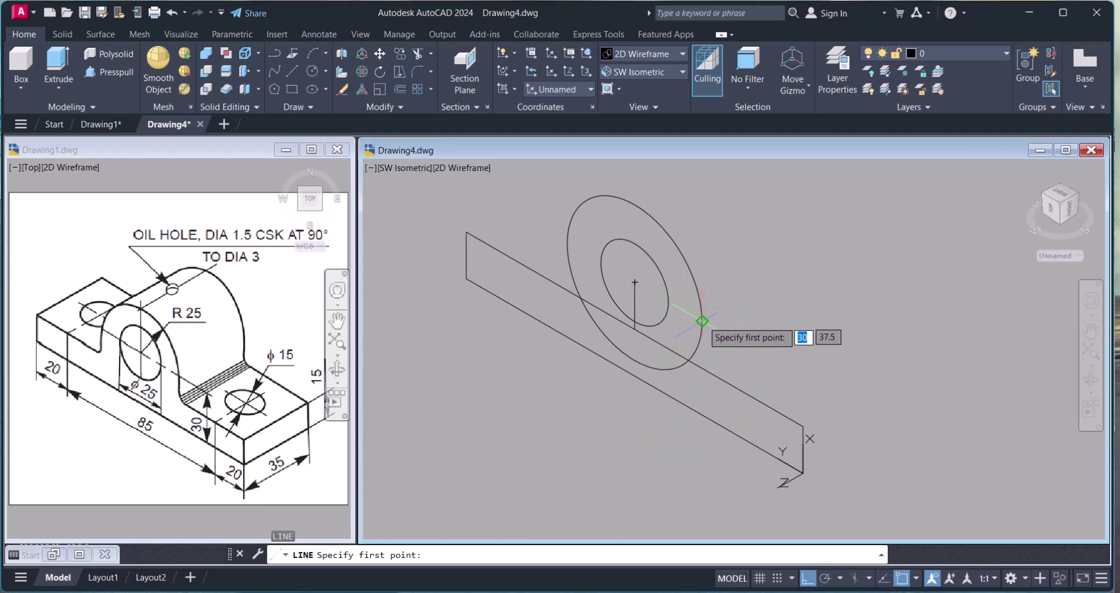
pyautogui.click(702, 321)
pyautogui.click(701, 379)
pyautogui.press('Escape')
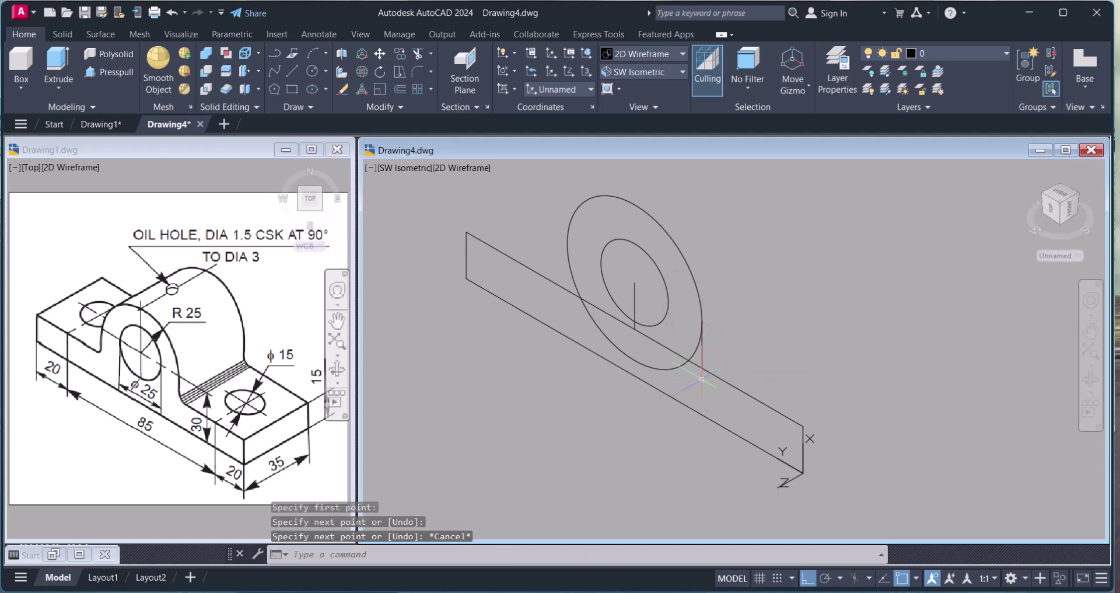
pyautogui.press('Return')
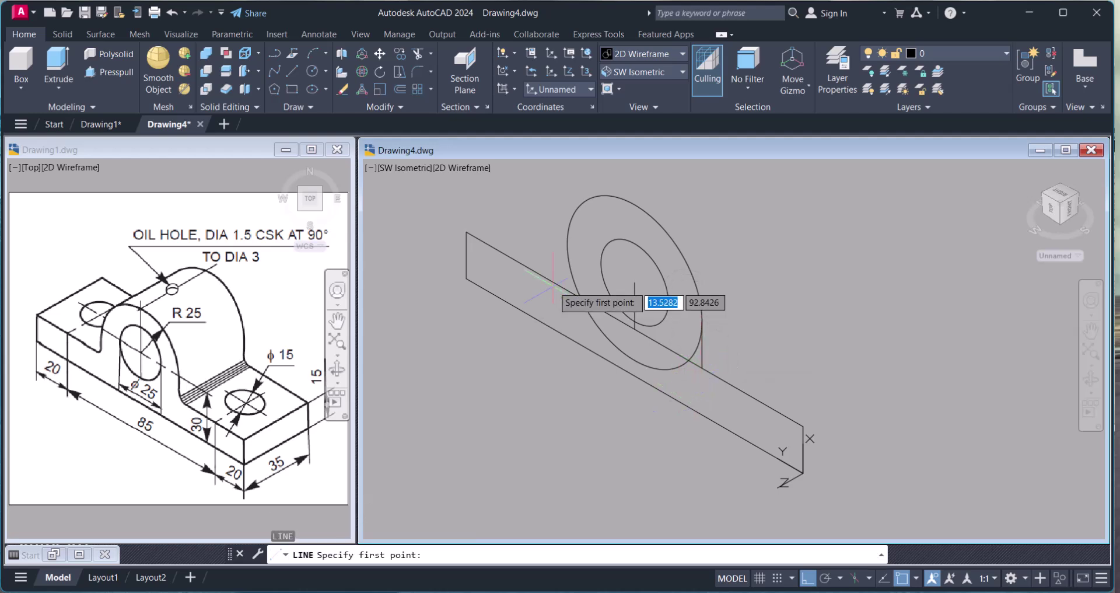
pyautogui.click(567, 236)
pyautogui.press('Escape')
pyautogui.press('Escape')
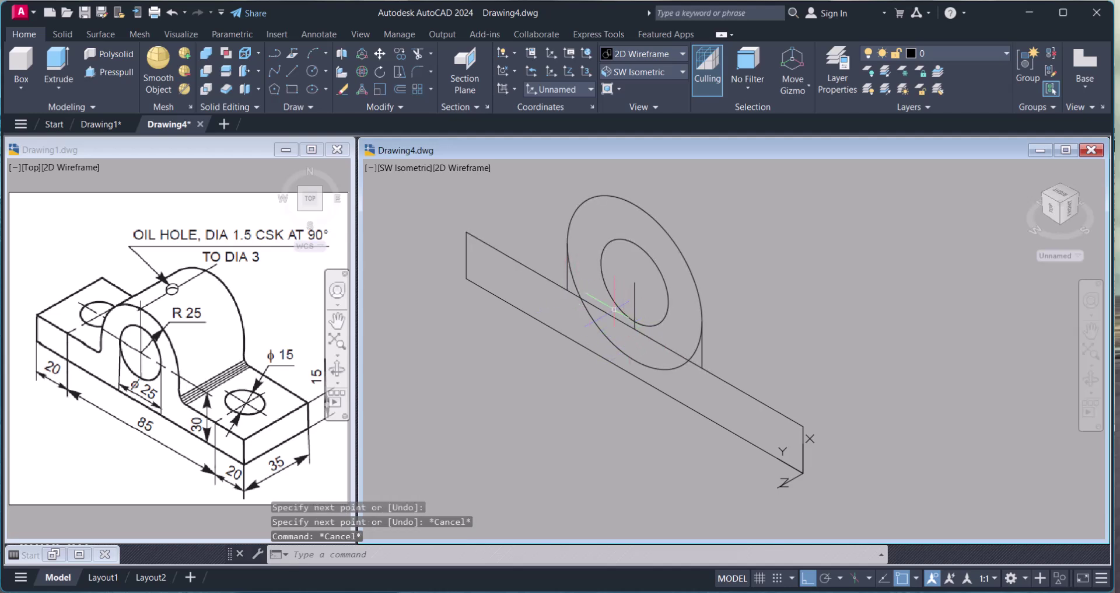
# Trim the outer circle and the base's upper edge to the arch outline and erase the leftover pieces
pyautogui.moveTo(614, 310); pyautogui.dragTo(635, 336, button='middle')
pyautogui.write('t')
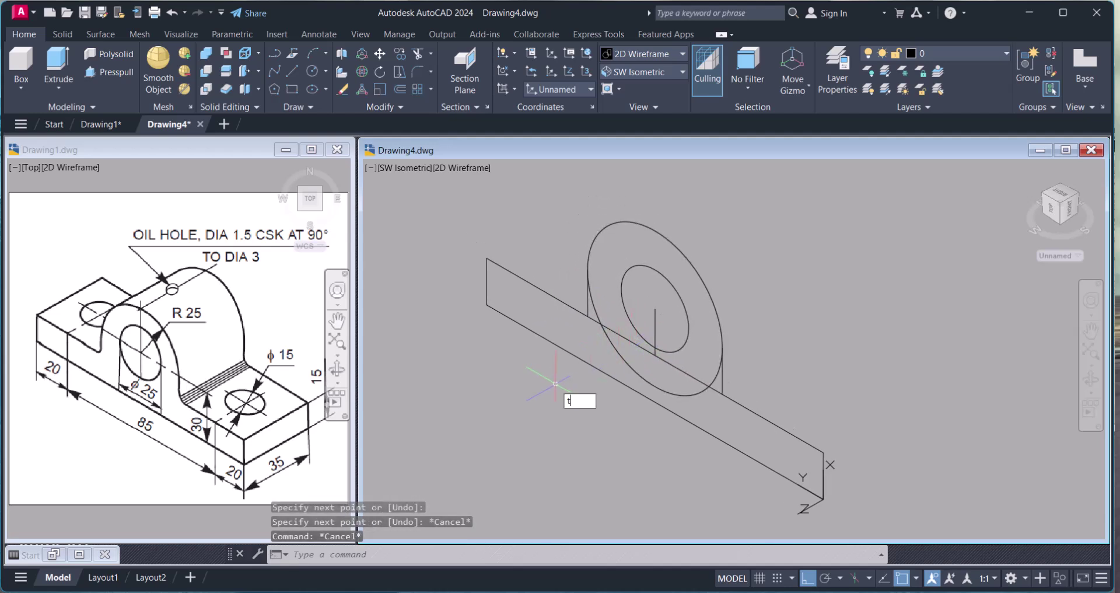
pyautogui.press('Return')
pyautogui.scroll(5, 619, 258)
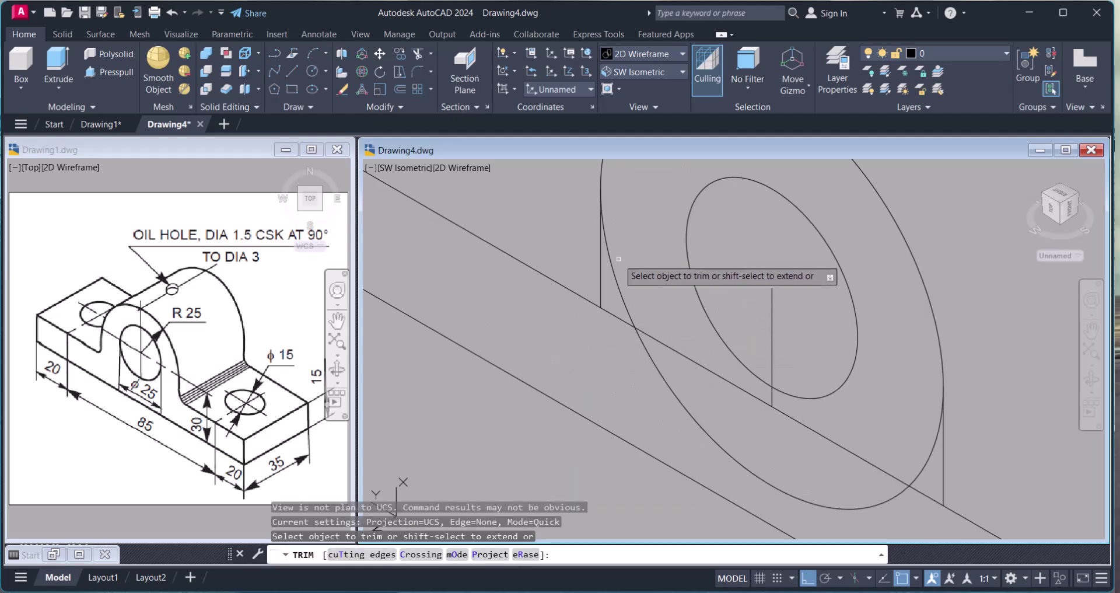
pyautogui.click(610, 255)
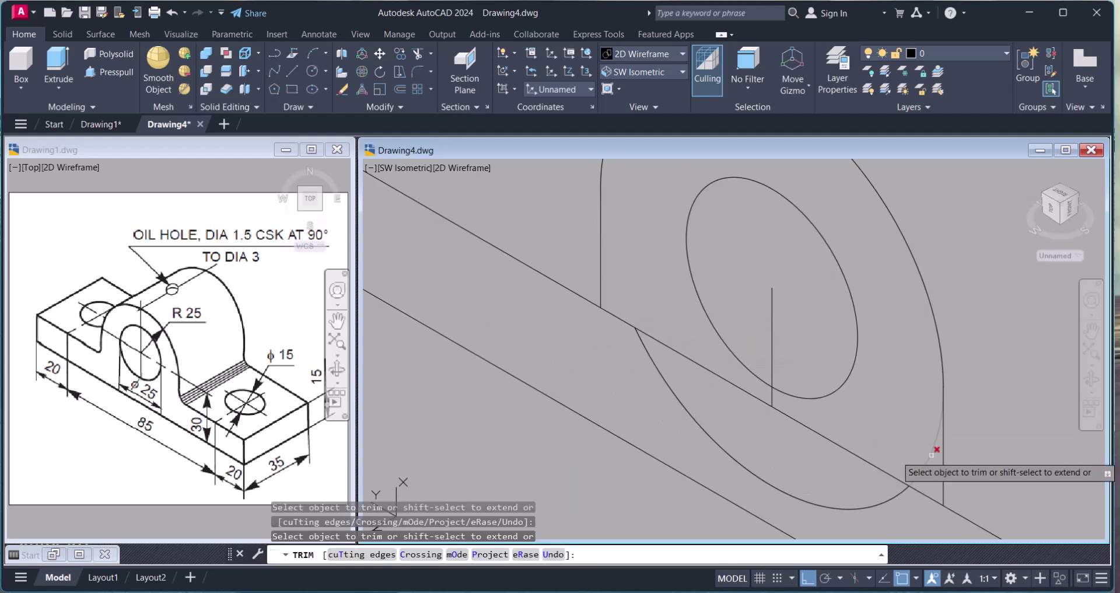
pyautogui.click(929, 497)
pyautogui.click(626, 319)
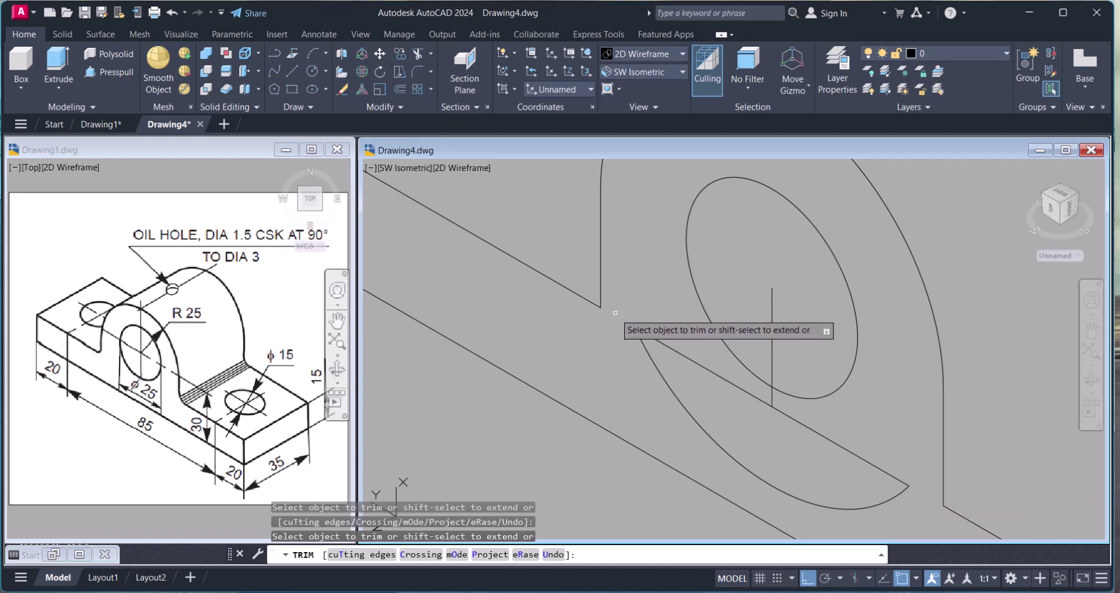
pyautogui.scroll(-2, 686, 364)
pyautogui.press('Escape')
pyautogui.write('e')
pyautogui.press('Return')
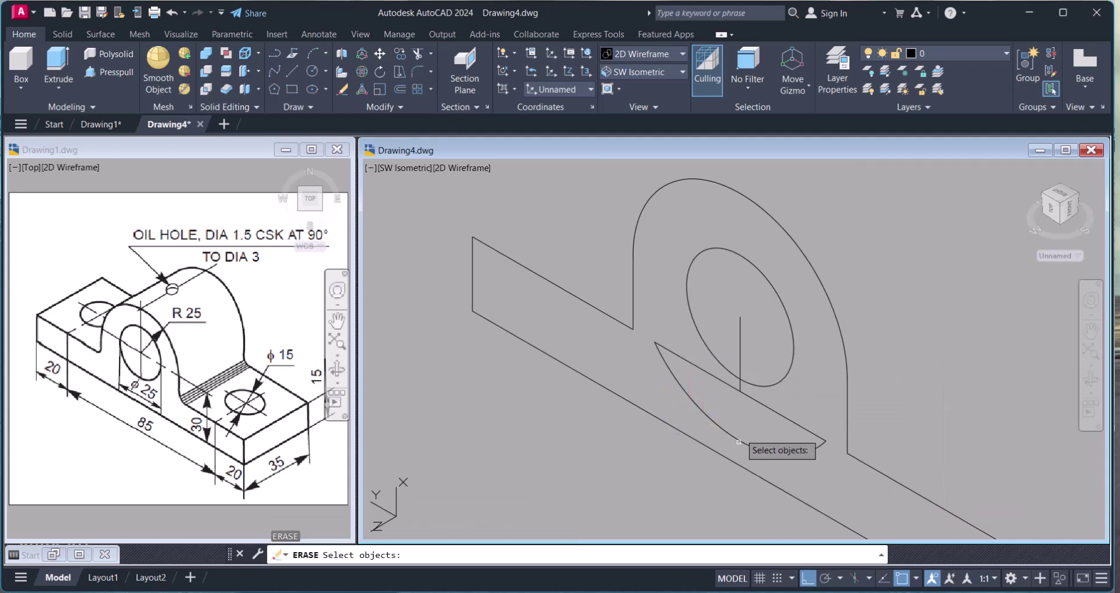
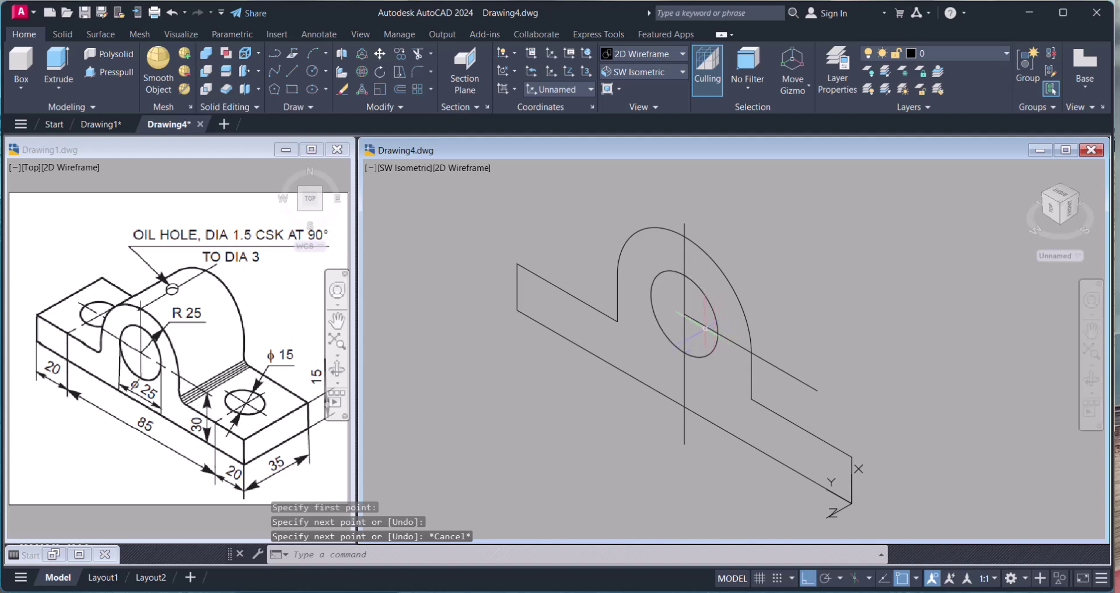
# Stretch the inclined centre line from the bore's centre out past the opposite side of the arch
pyautogui.click(684, 314)
pyautogui.click(544, 232)
pyautogui.press('Escape')
pyautogui.press('Escape')
pyautogui.scroll(2, 695, 325)
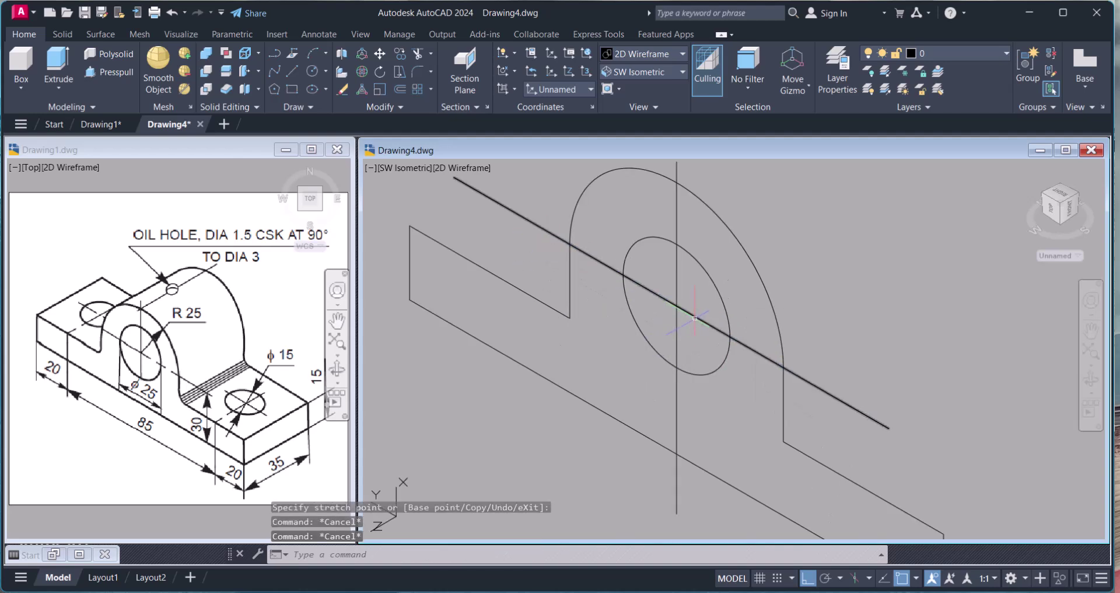
# Check the centre lines against the whole reference image in Drawing1 and return to Drawing4
pyautogui.click(686, 330)
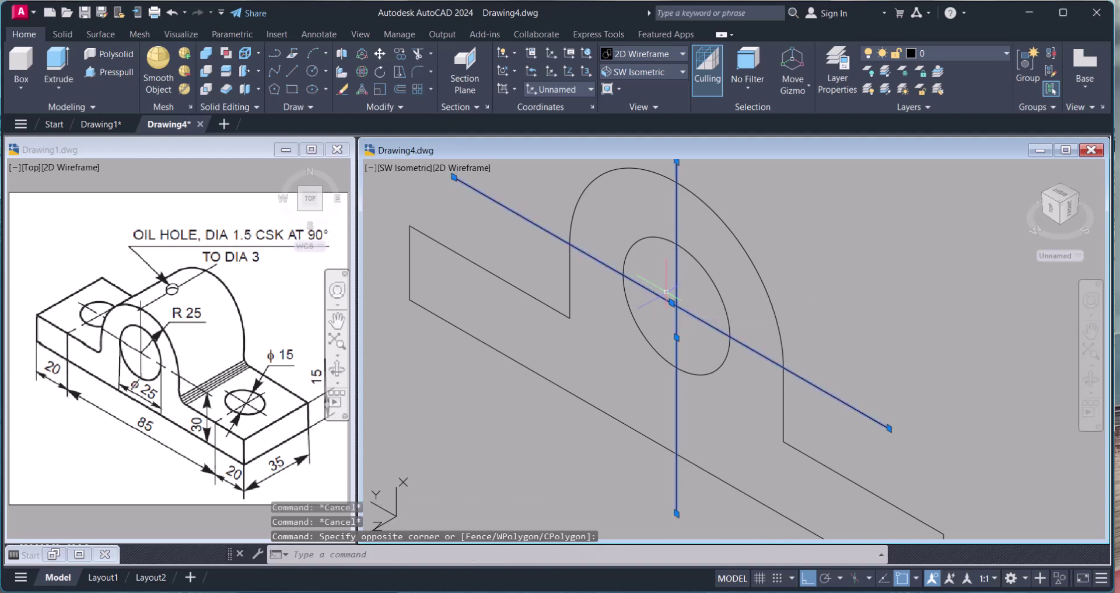
pyautogui.click(172, 373)
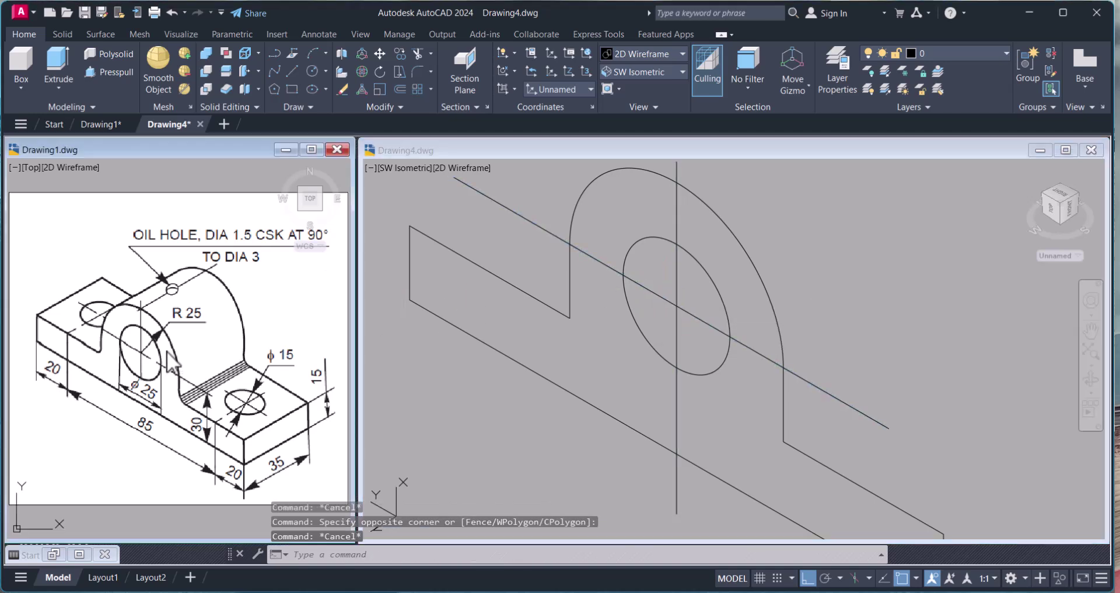
pyautogui.scroll(-2, 166, 350)
pyautogui.press('Escape')
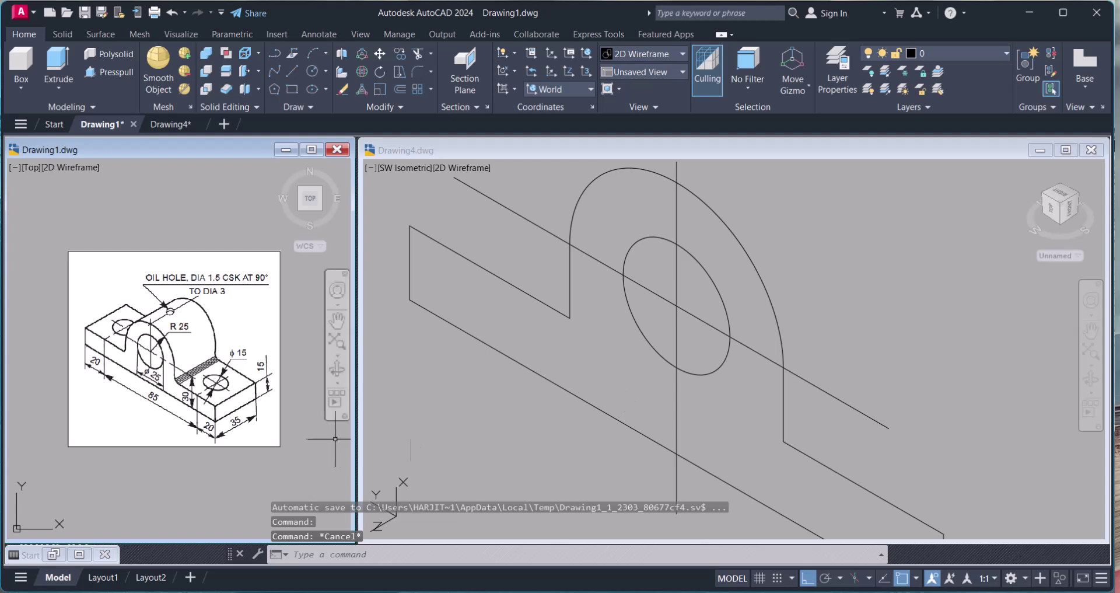
pyautogui.click(740, 420)
pyautogui.press('Escape')
pyautogui.scroll(-2, 707, 393)
# Load the CENTER linetype from acadiso.lin into Drawing4
pyautogui.click(554, 553)
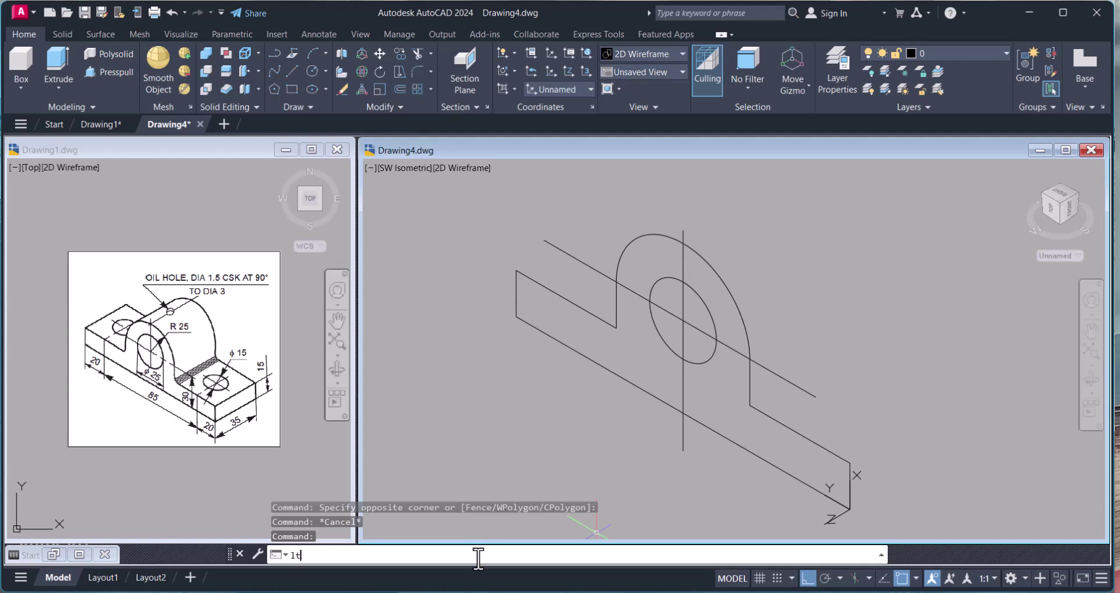
pyautogui.write('lt')
pyautogui.press('Return')
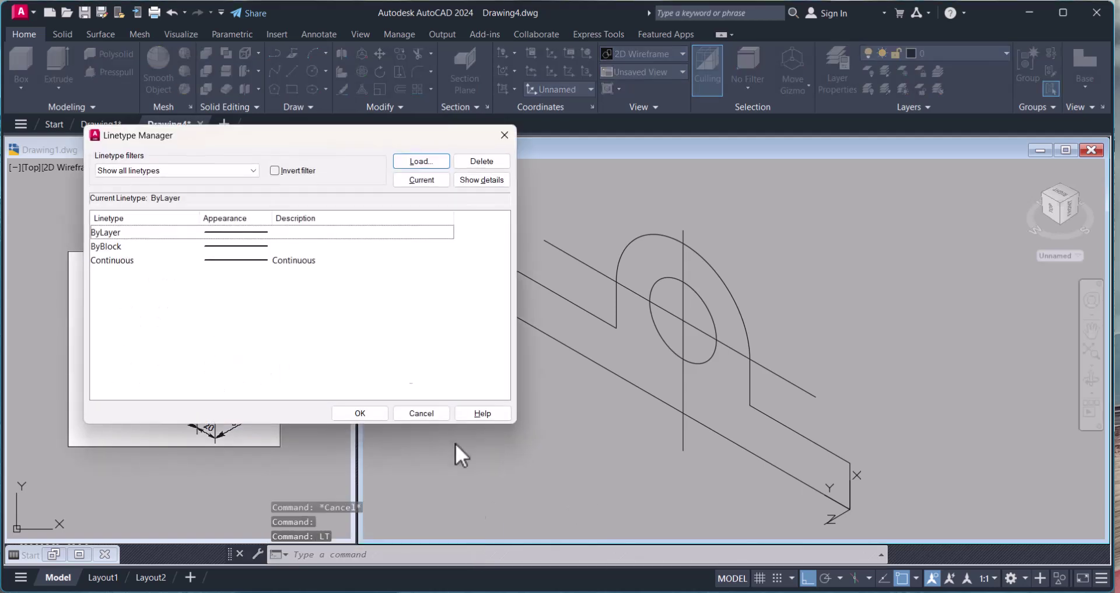
pyautogui.click(422, 160)
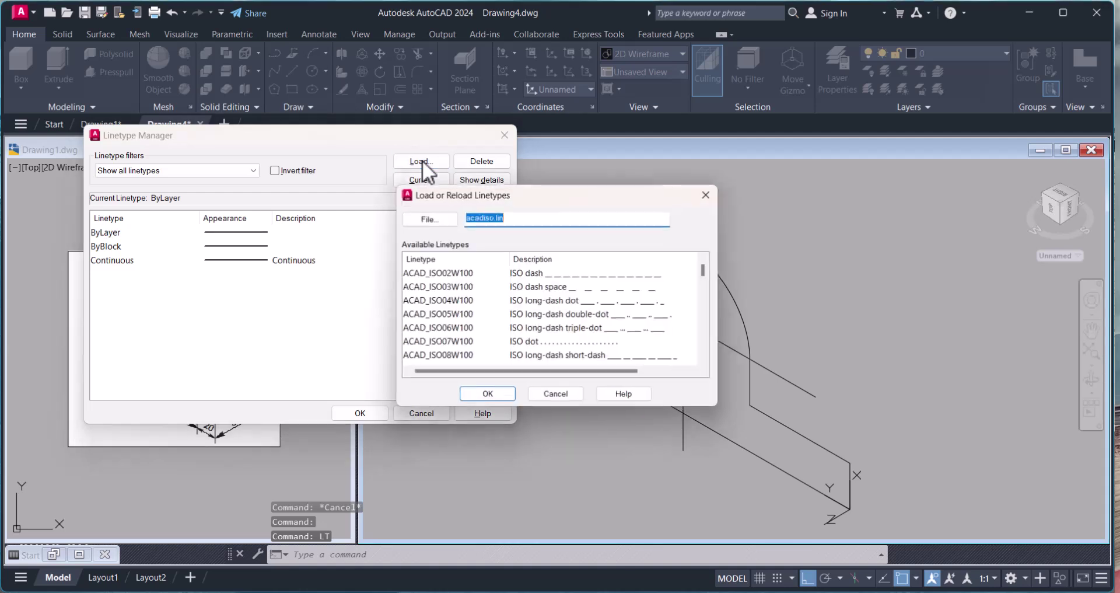
pyautogui.scroll(-3, 547, 316)
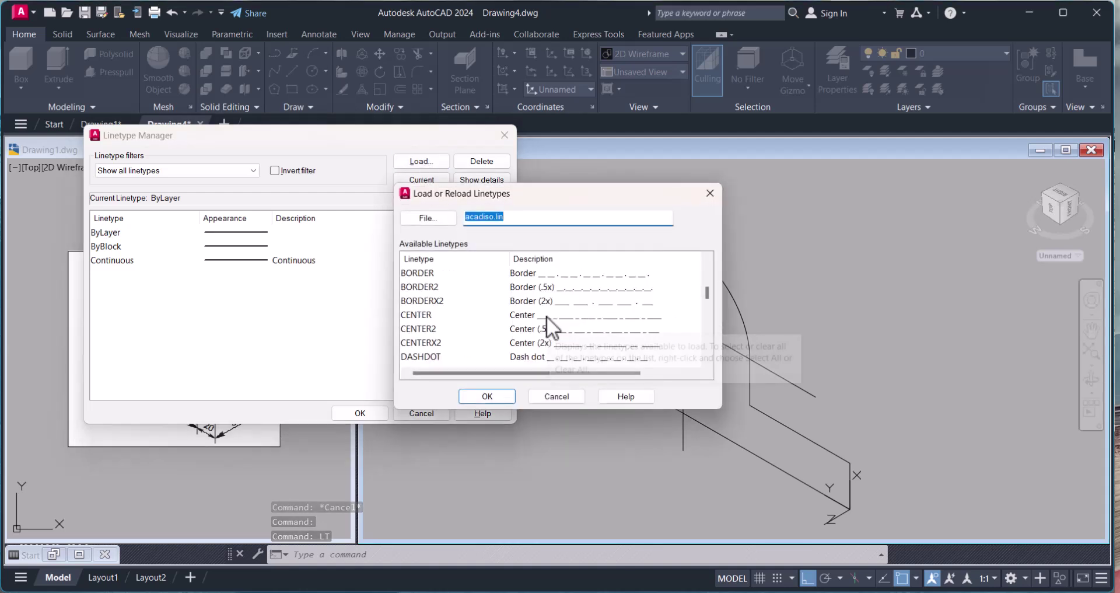
pyautogui.click(514, 315)
pyautogui.click(483, 397)
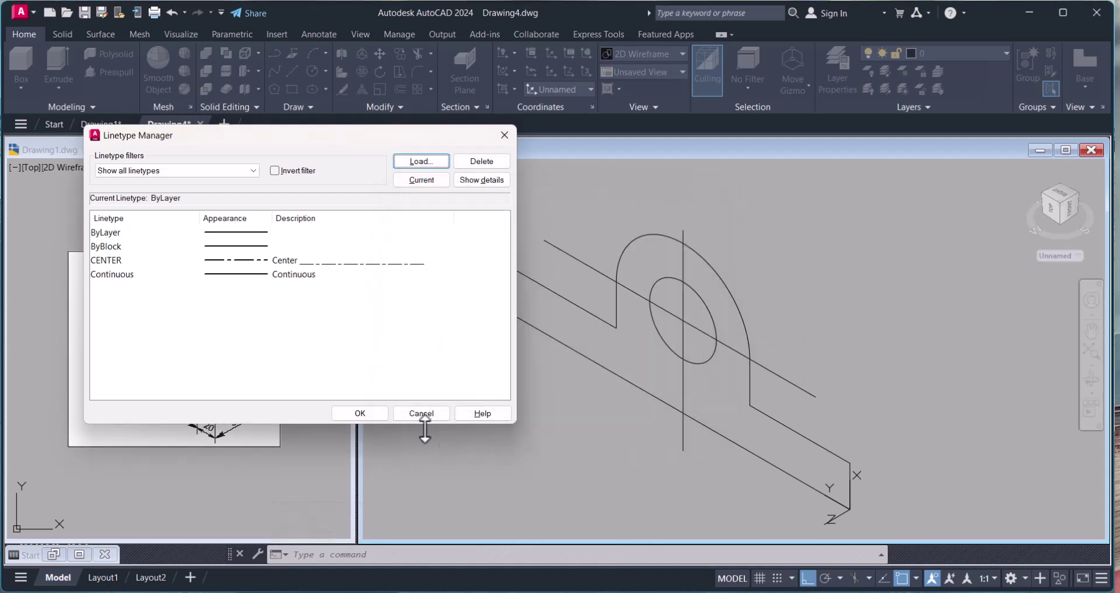
pyautogui.click(357, 413)
# Change the linetype of the two centre lines crossing at the bore to CENTER
pyautogui.scroll(2, 682, 302)
pyautogui.click(700, 332)
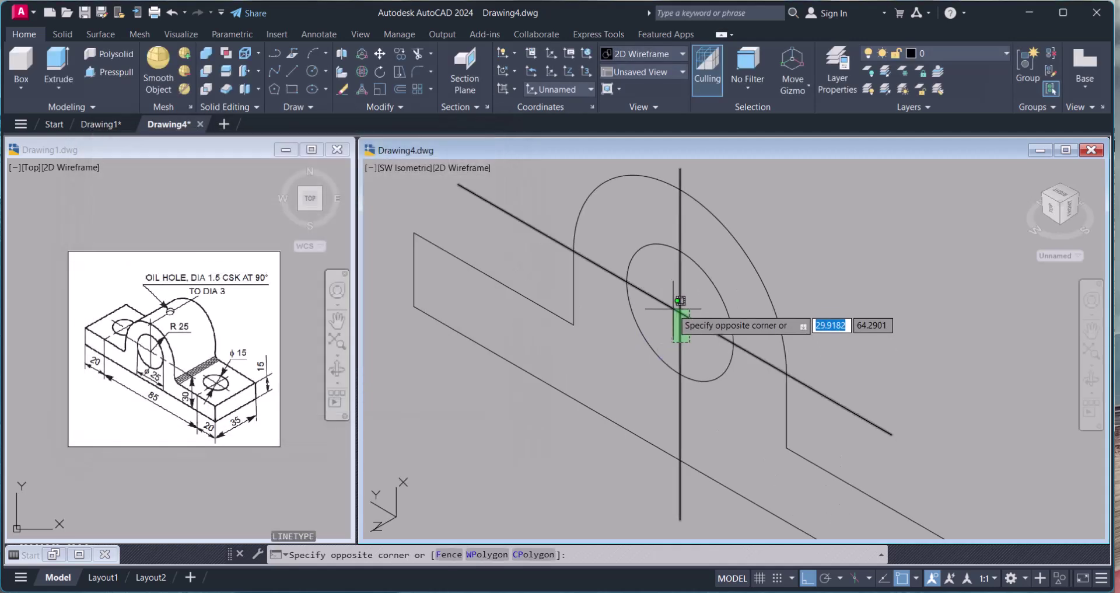
pyautogui.click(669, 301)
pyautogui.write('ch')
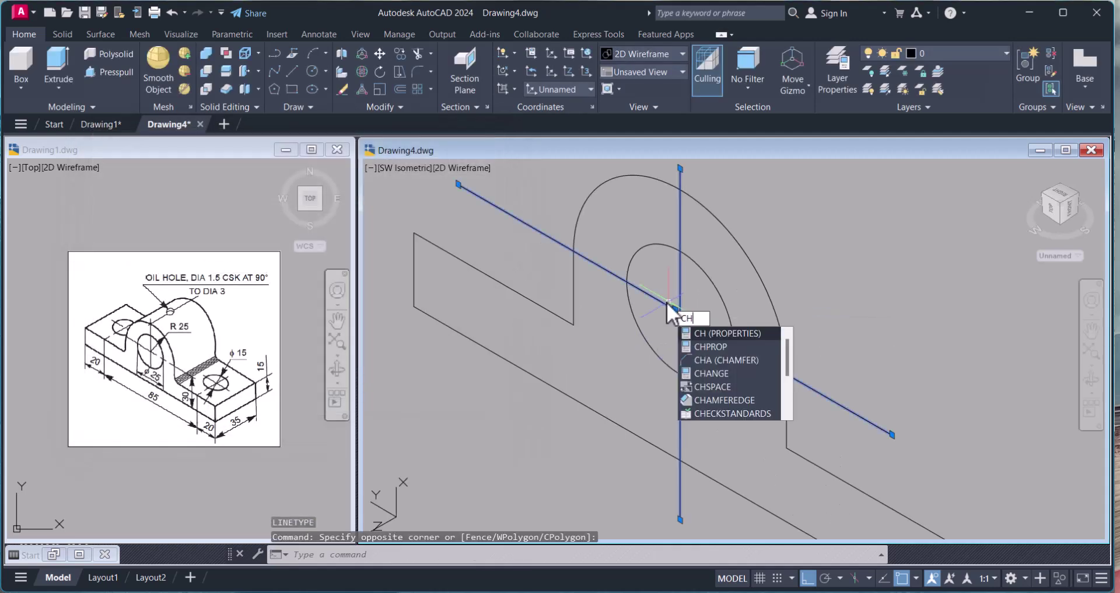
pyautogui.press('Return')
pyautogui.click(250, 122)
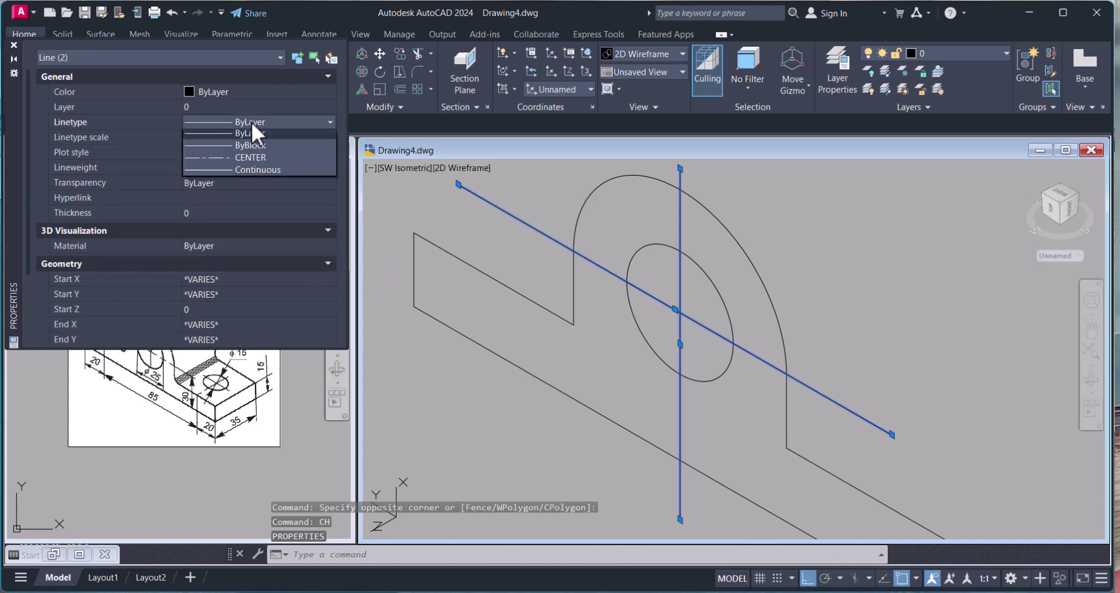
pyautogui.click(251, 159)
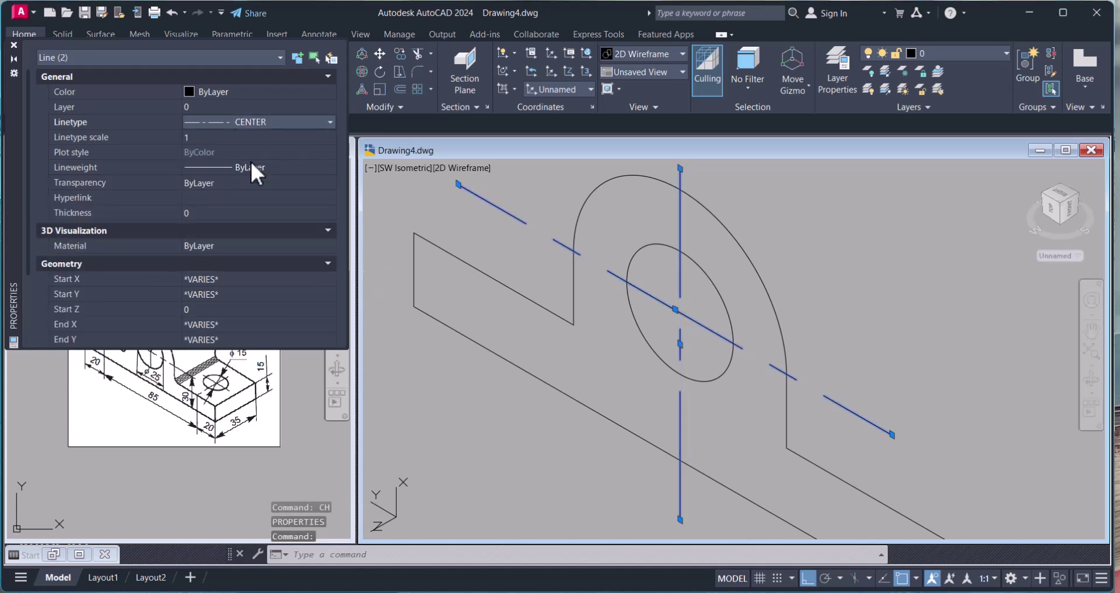
# Set the linetype scale of the two centre lines to 0.3 and clear the selection
pyautogui.click(223, 137)
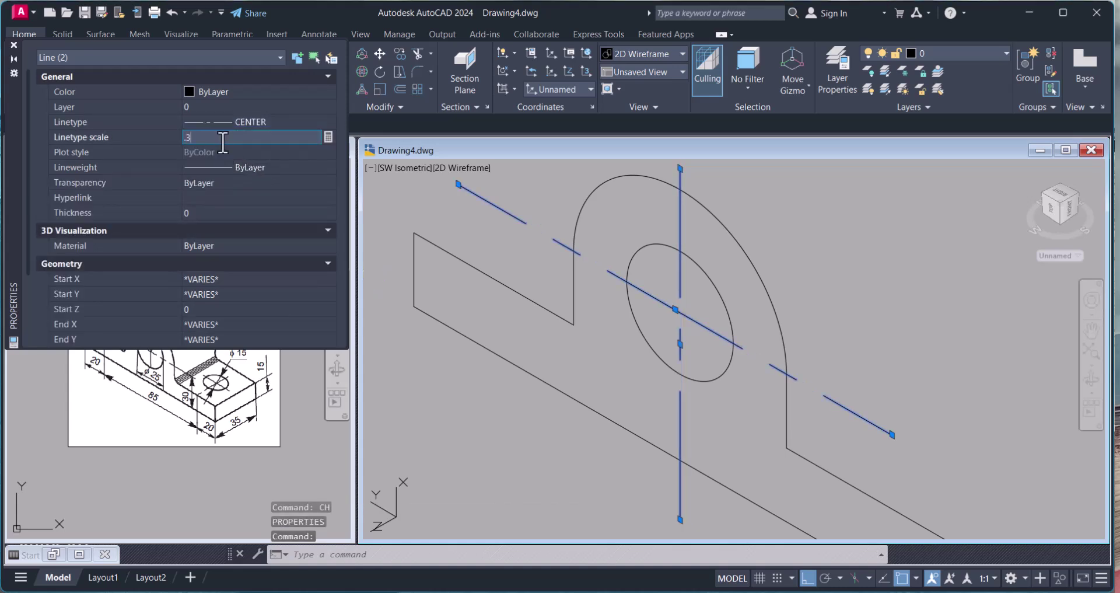
pyautogui.press('Return')
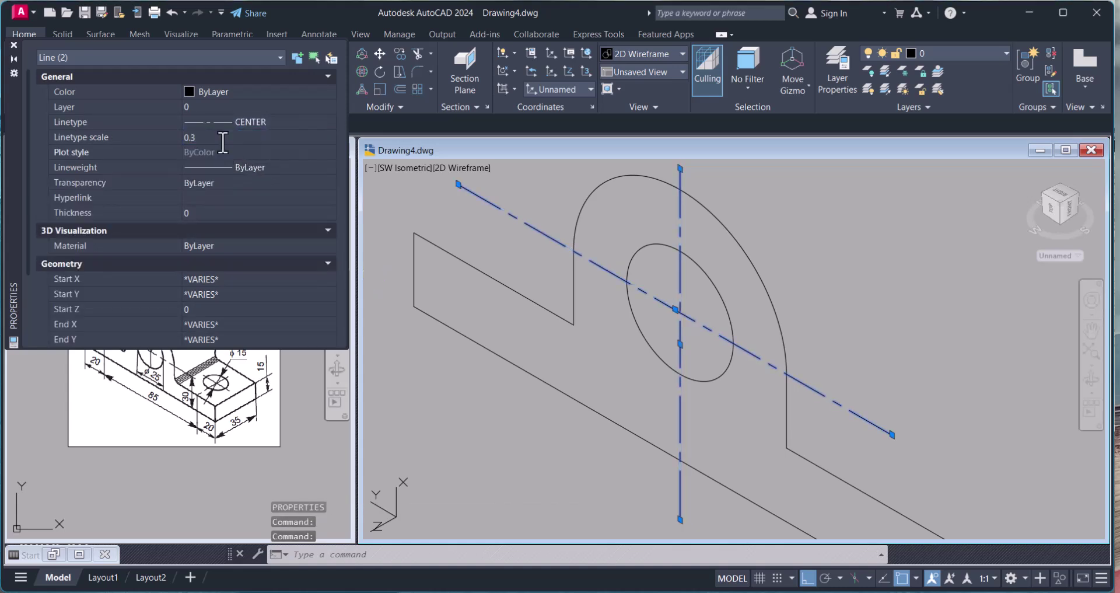
pyautogui.click(13, 46)
pyautogui.press('Escape')
pyautogui.scroll(-5, 568, 332)
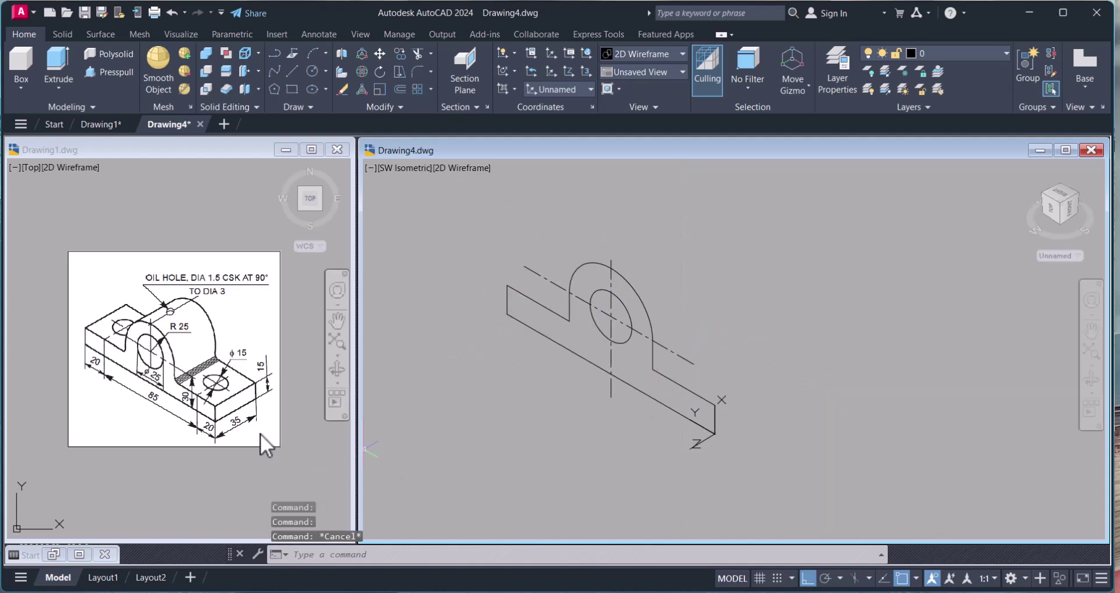
pyautogui.press('Escape')
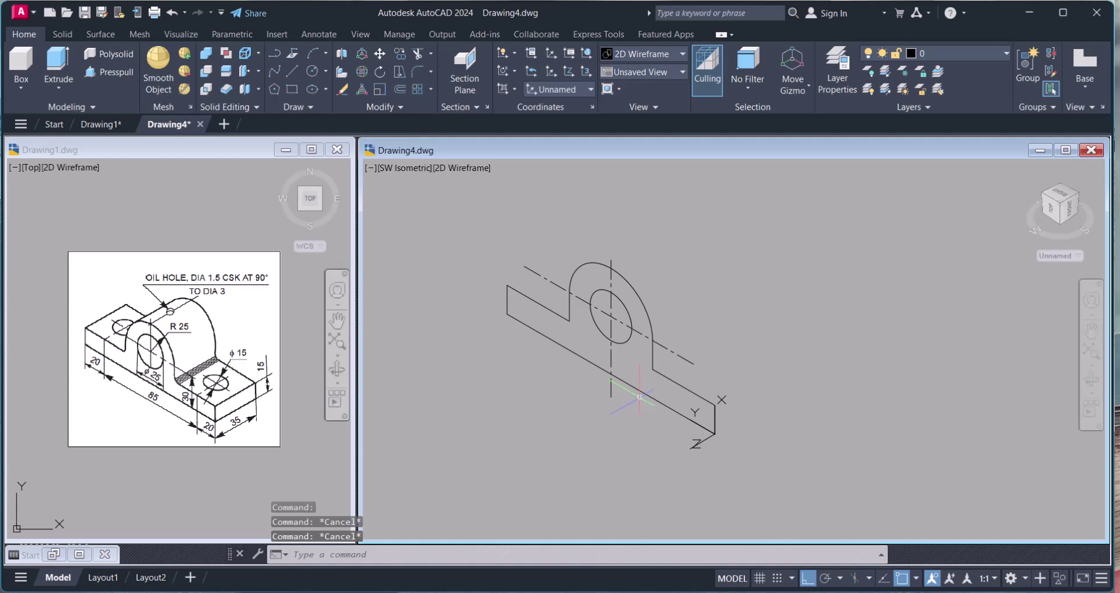
pyautogui.scroll(2, 640, 398)
pyautogui.click(870, 385)
pyautogui.press('Escape')
pyautogui.click(528, 300)
pyautogui.press('Escape')
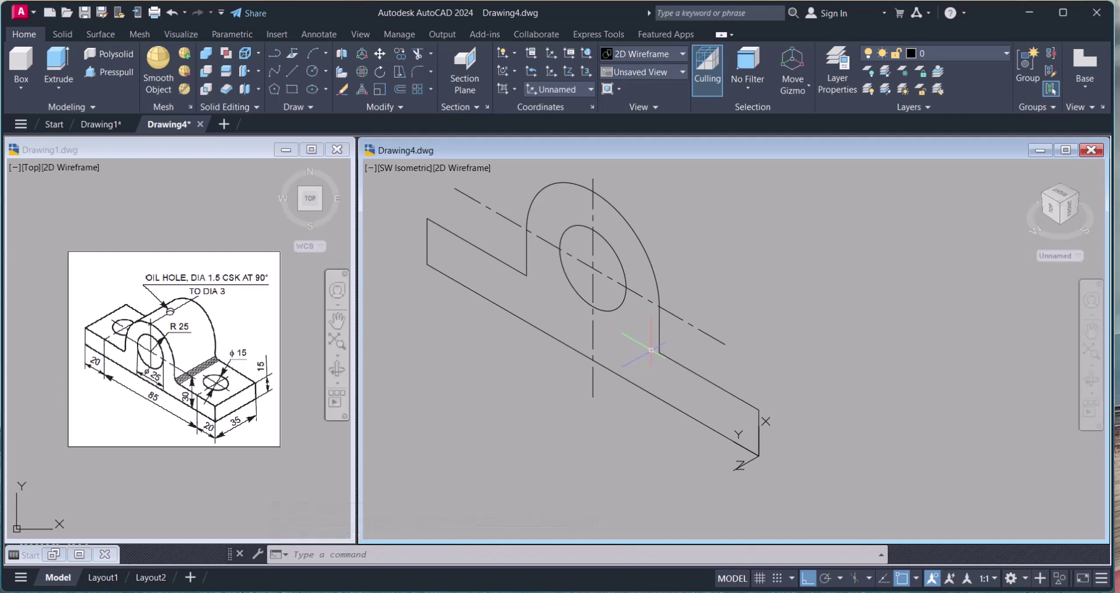
pyautogui.press('Escape')
pyautogui.press('Escape')
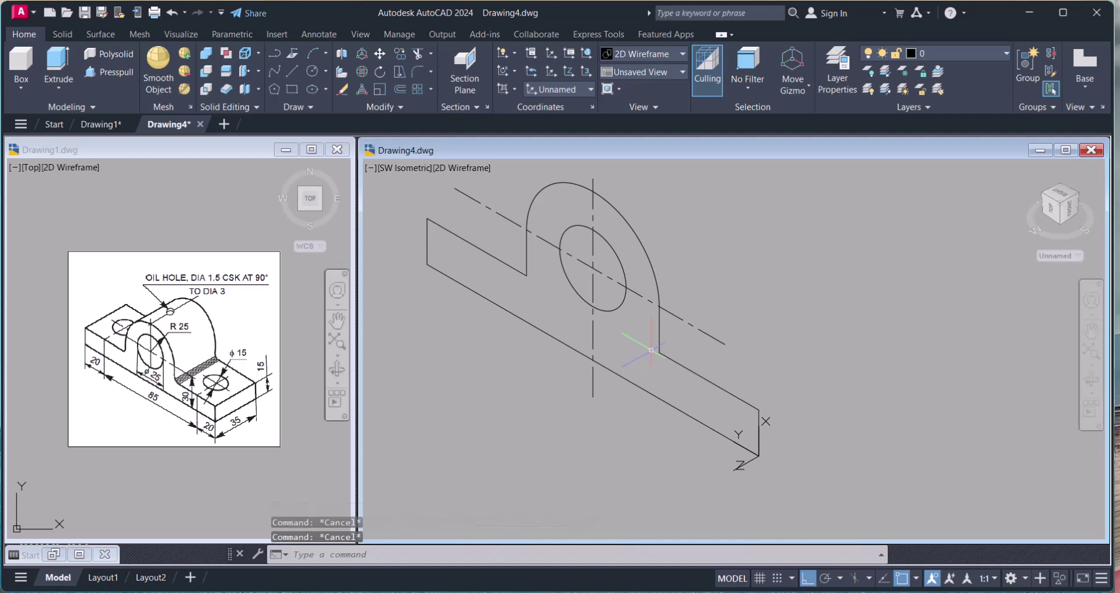
# Convert the long lower edge of the base outline into a polyline with PEDIT
pyautogui.write('p')
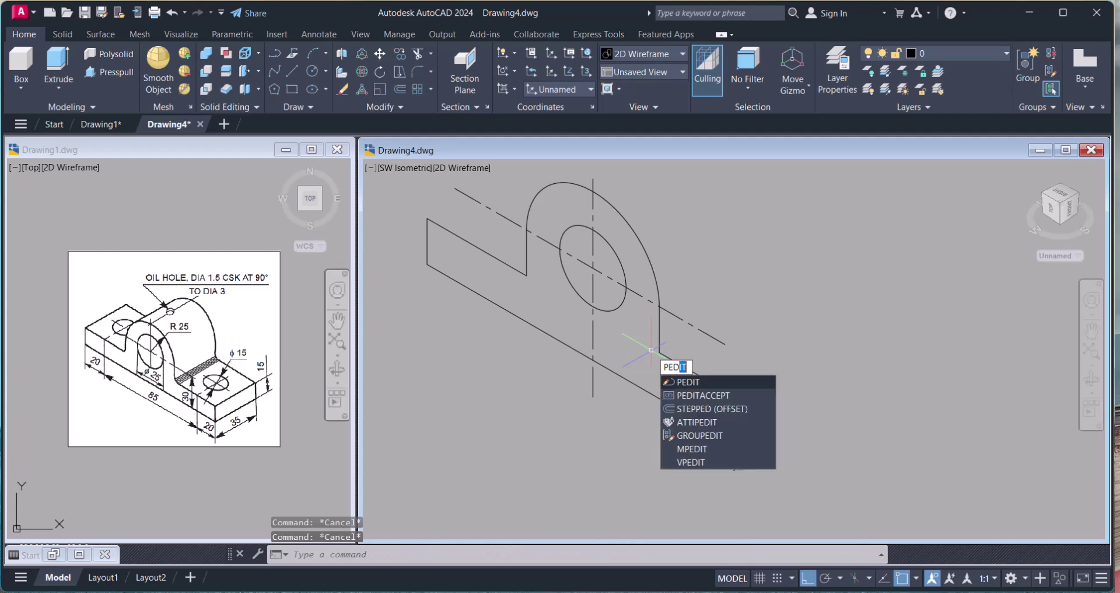
pyautogui.press('Return')
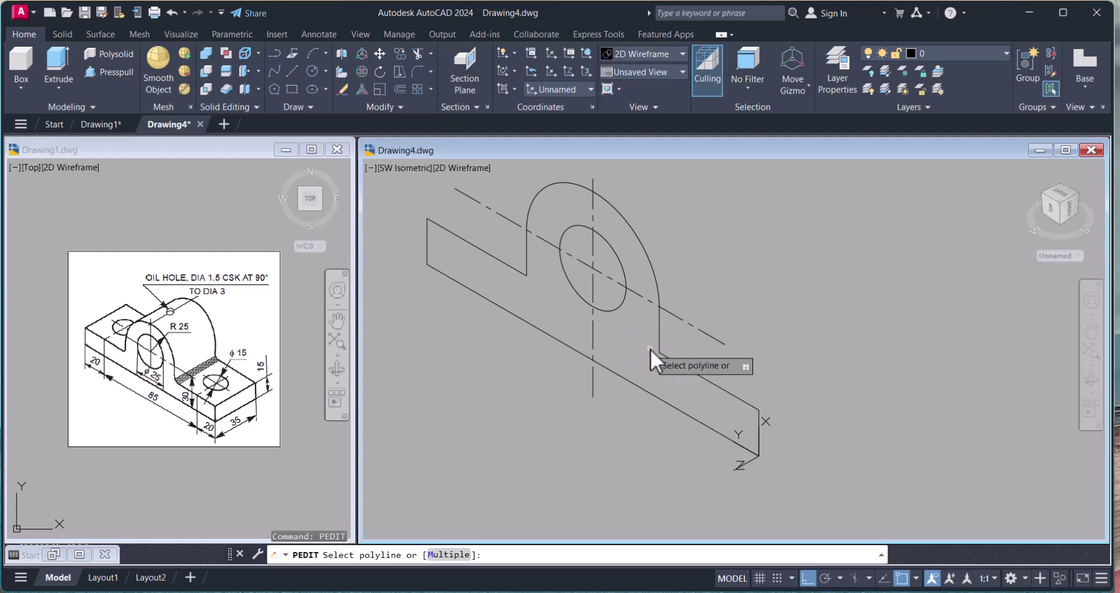
pyautogui.click(725, 434)
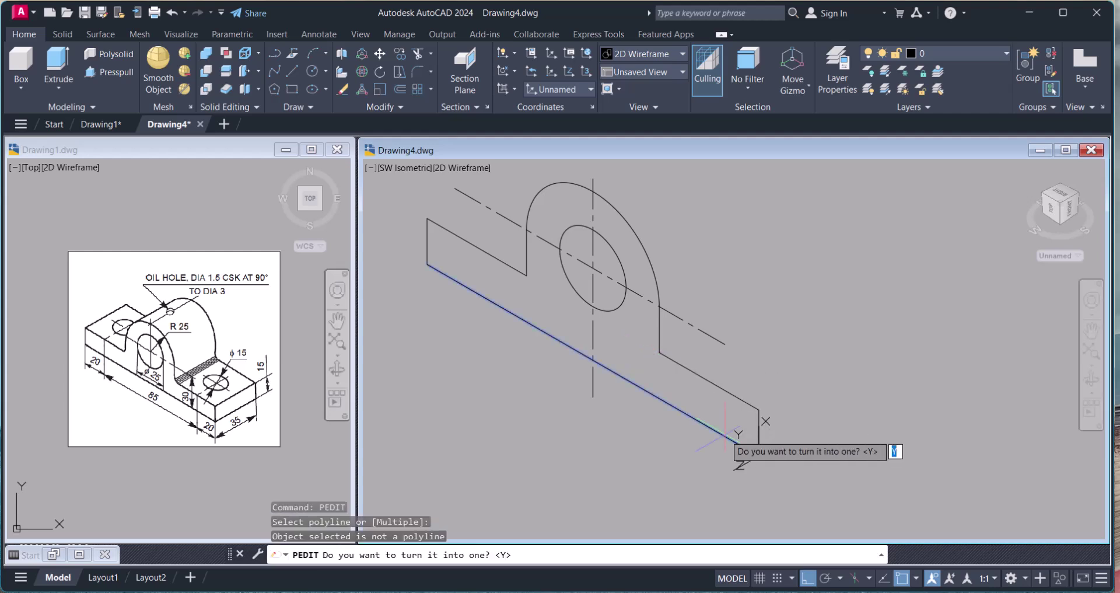
pyautogui.press('Return')
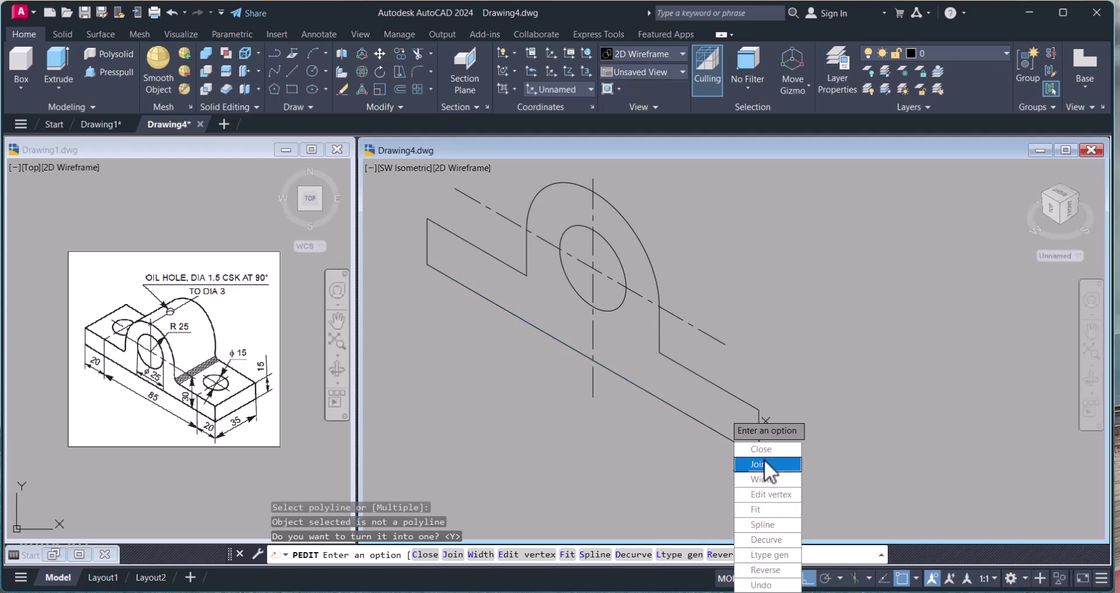
# Join the arch and all remaining base edges to the lower-edge polyline as one closed profile, leaving out the bore circle and centre lines
pyautogui.click(764, 458)
pyautogui.click(805, 481)
pyautogui.click(682, 379)
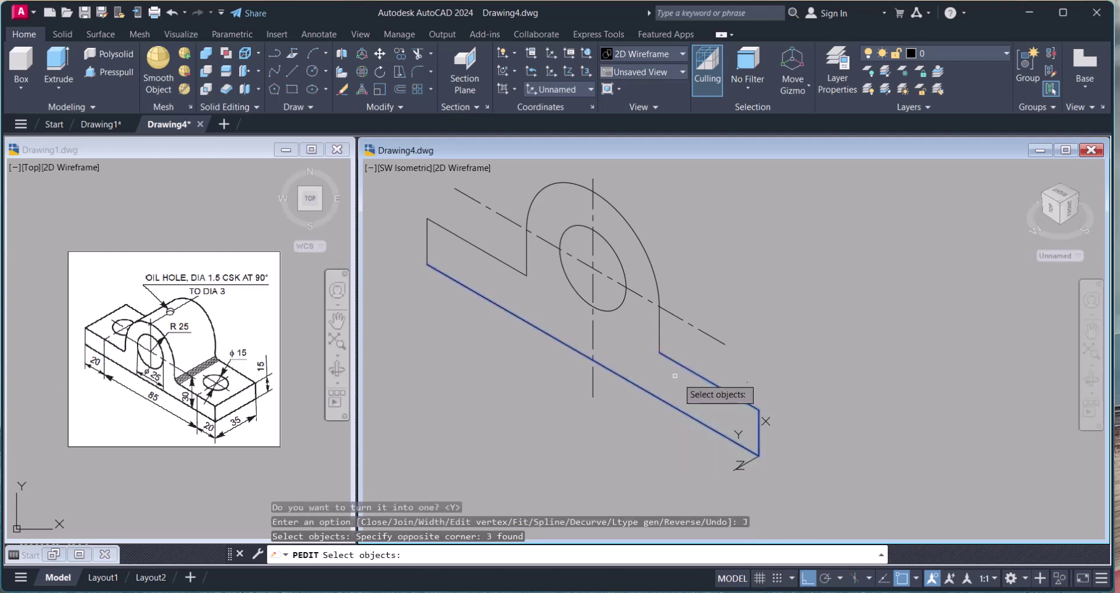
pyautogui.click(659, 333)
pyautogui.click(650, 264)
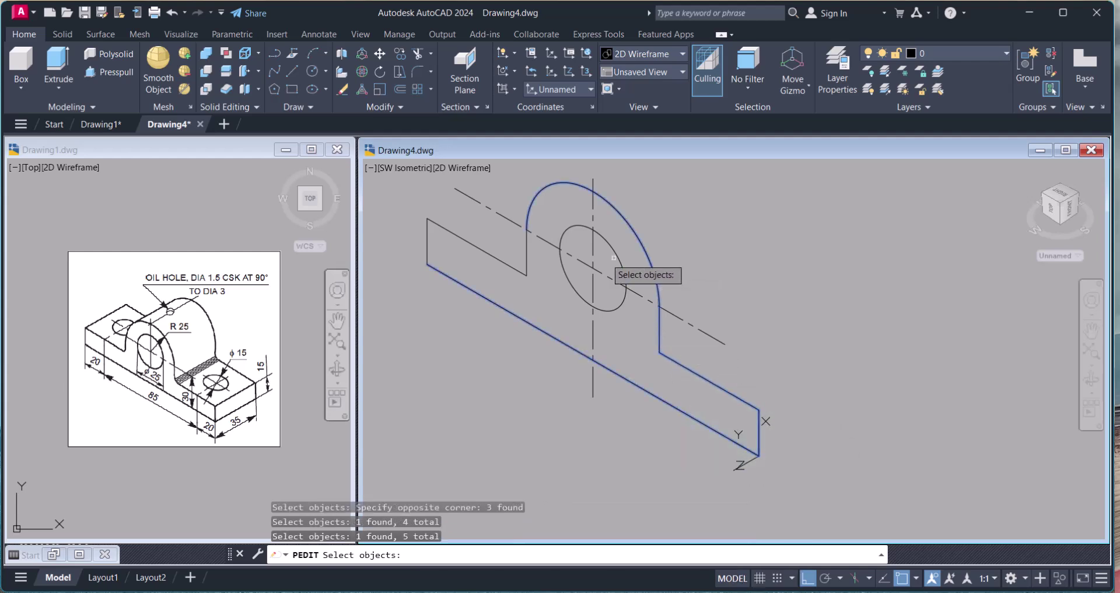
pyautogui.click(528, 255)
pyautogui.click(479, 247)
pyautogui.click(452, 262)
pyautogui.click(420, 243)
pyautogui.press('Return')
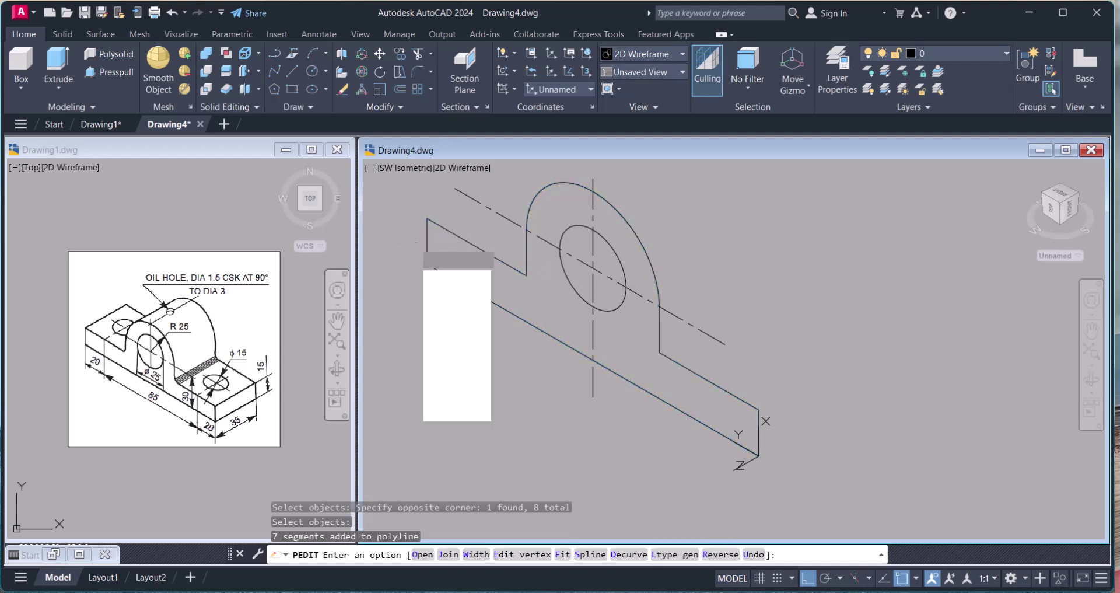
pyautogui.rightClick(425, 250)
pyautogui.click(446, 290)
pyautogui.press('Escape')
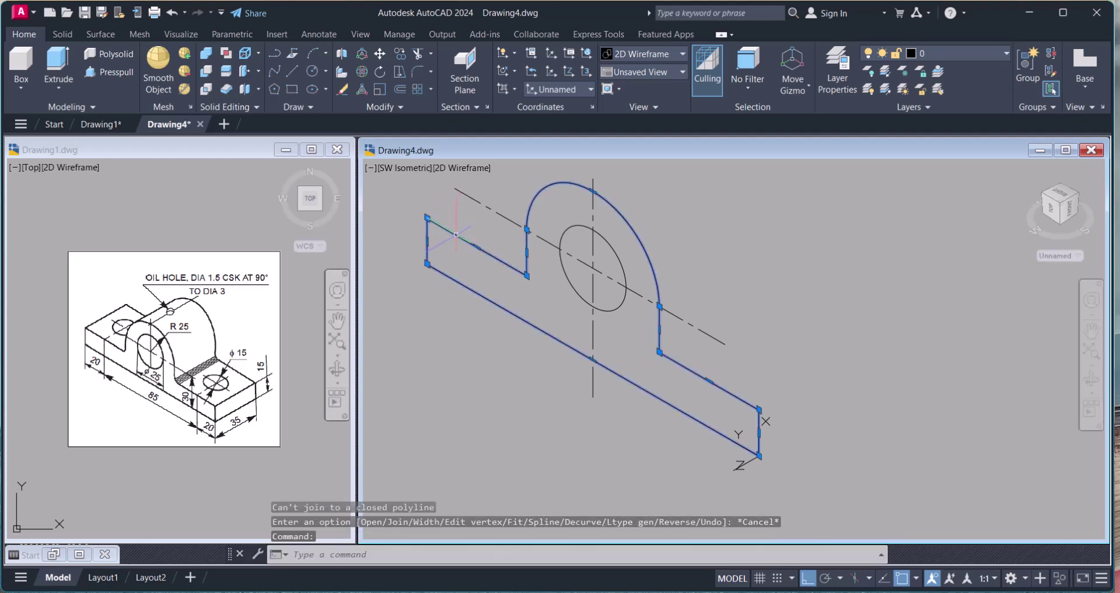
pyautogui.press('Escape')
pyautogui.press('Escape')
# Extrude the closed bracket profile backward by 35 into a solid
pyautogui.scroll(2, 645, 374)
pyautogui.scroll(-5, 758, 379)
pyautogui.press('Escape')
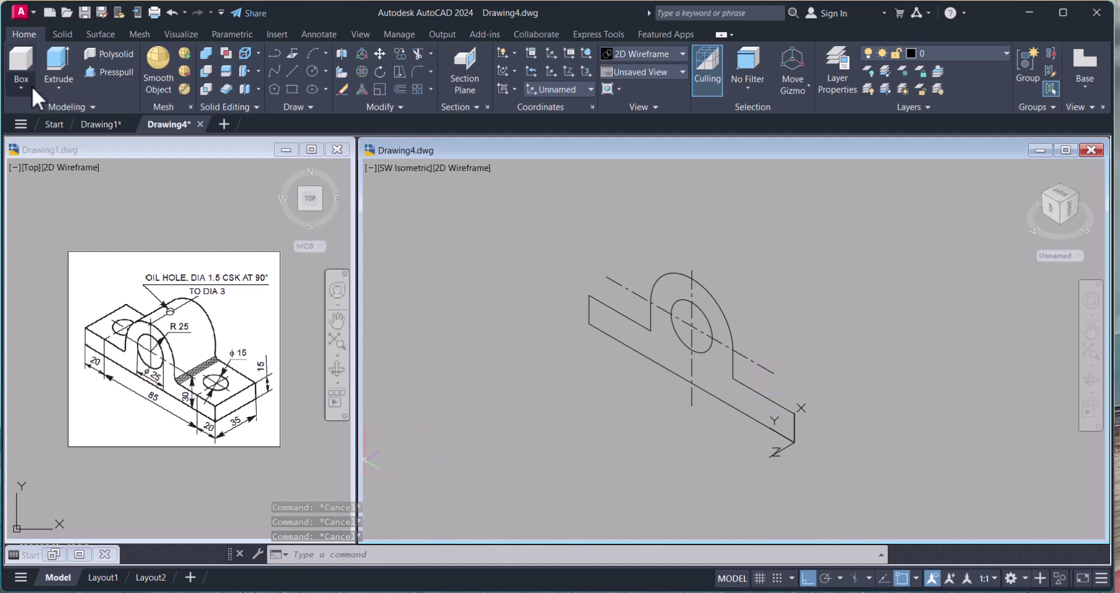
pyautogui.click(57, 61)
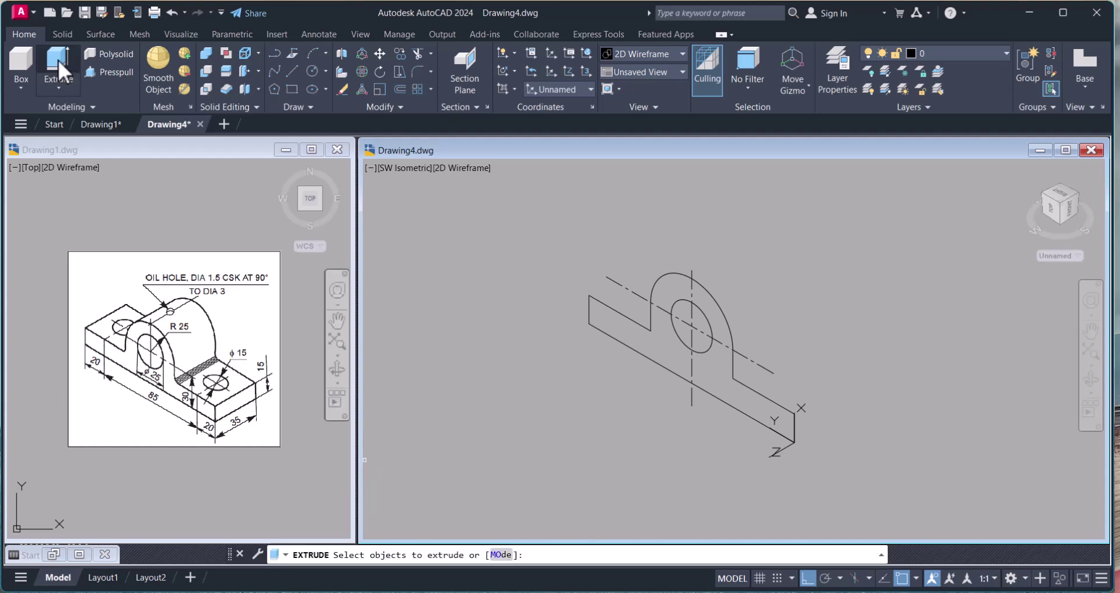
pyautogui.click(770, 401)
pyautogui.rightClick(791, 384)
pyautogui.click(801, 391)
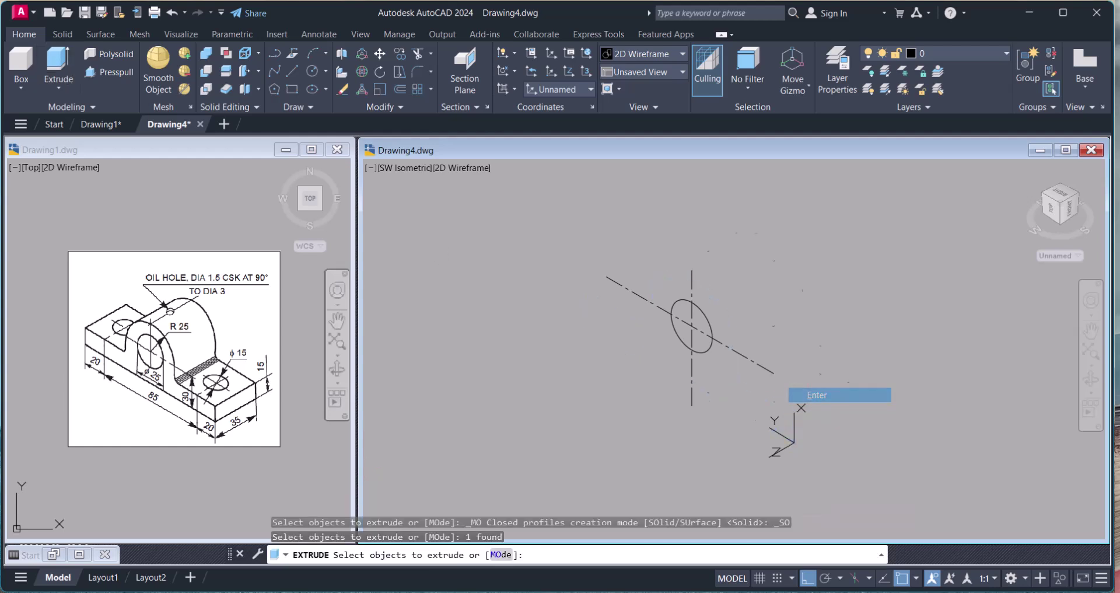
pyautogui.write('35')
pyautogui.press('Return')
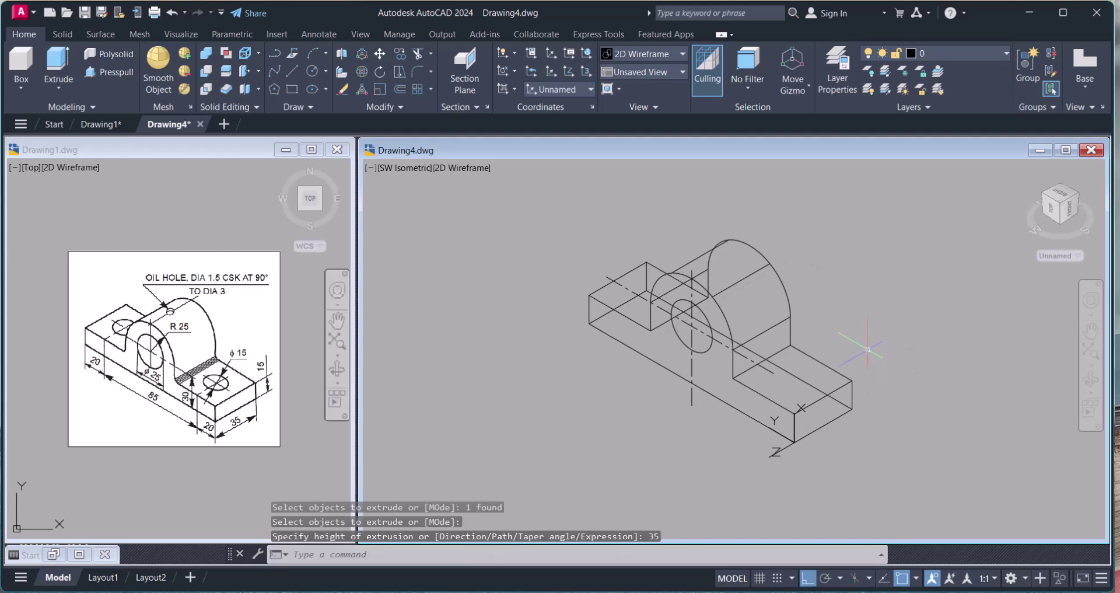
pyautogui.press('Escape')
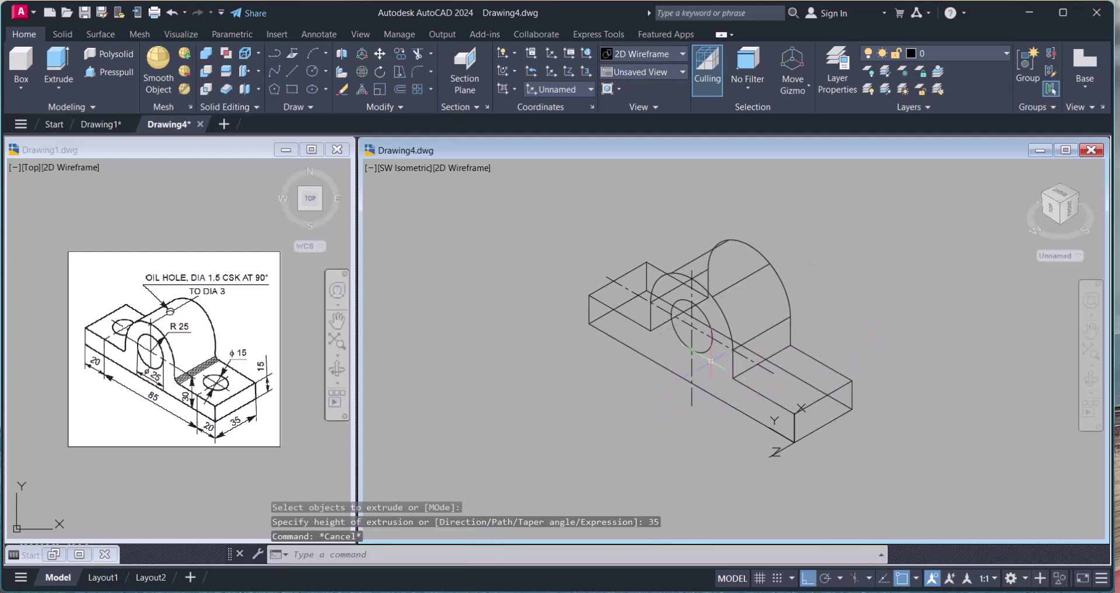
# View the extruded bracket in the Conceptual visual style and in the Hidden visual style
pyautogui.click(642, 53)
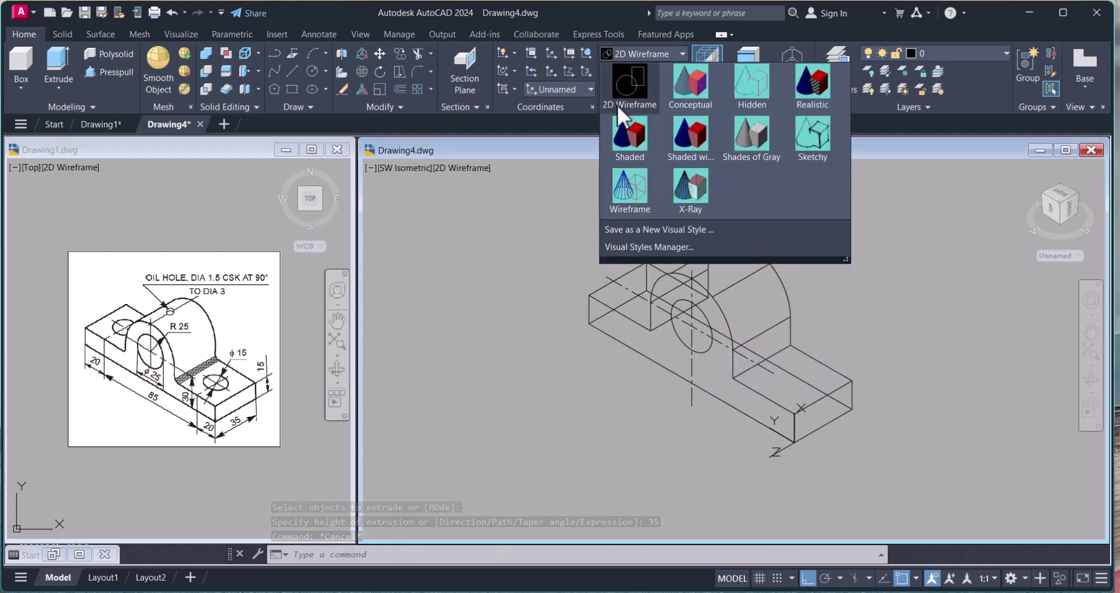
pyautogui.click(697, 88)
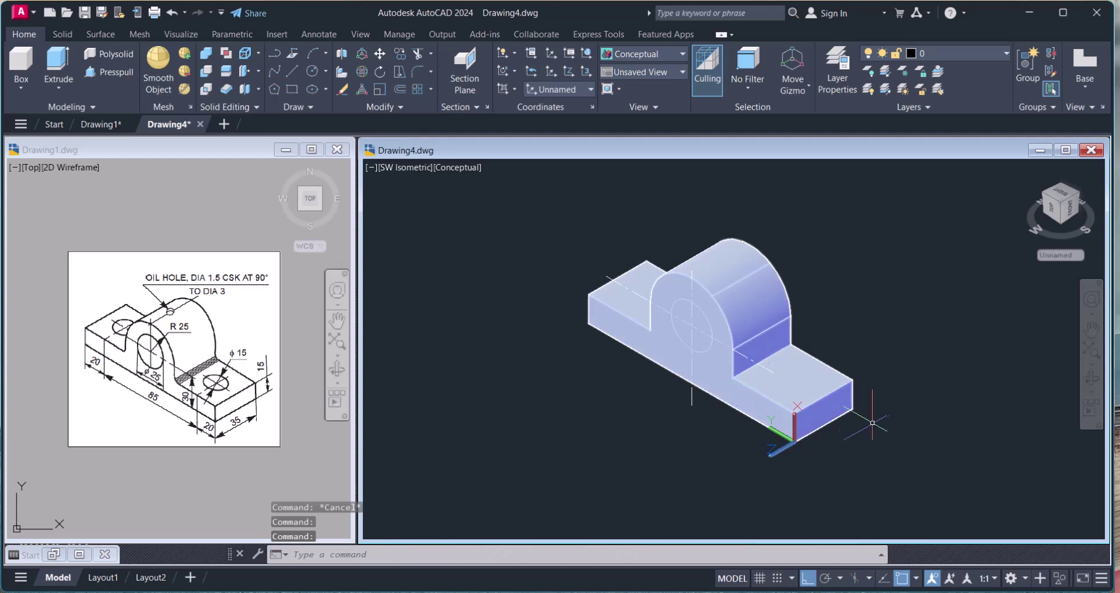
pyautogui.click(638, 50)
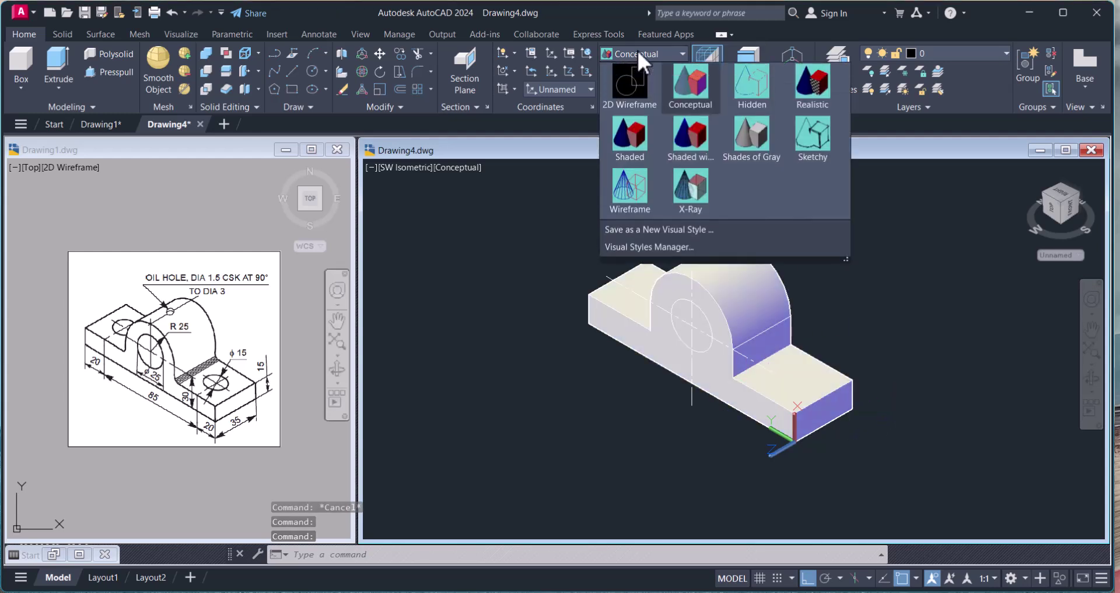
pyautogui.click(744, 86)
pyautogui.scroll(2, 757, 323)
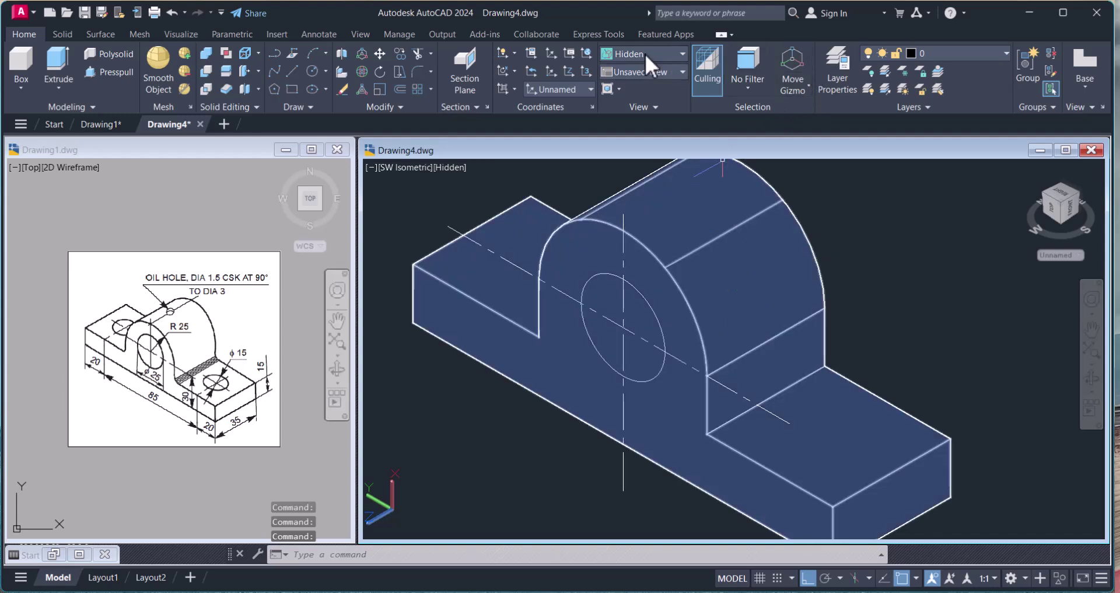
pyautogui.press('Escape')
pyautogui.scroll(-4, 703, 413)
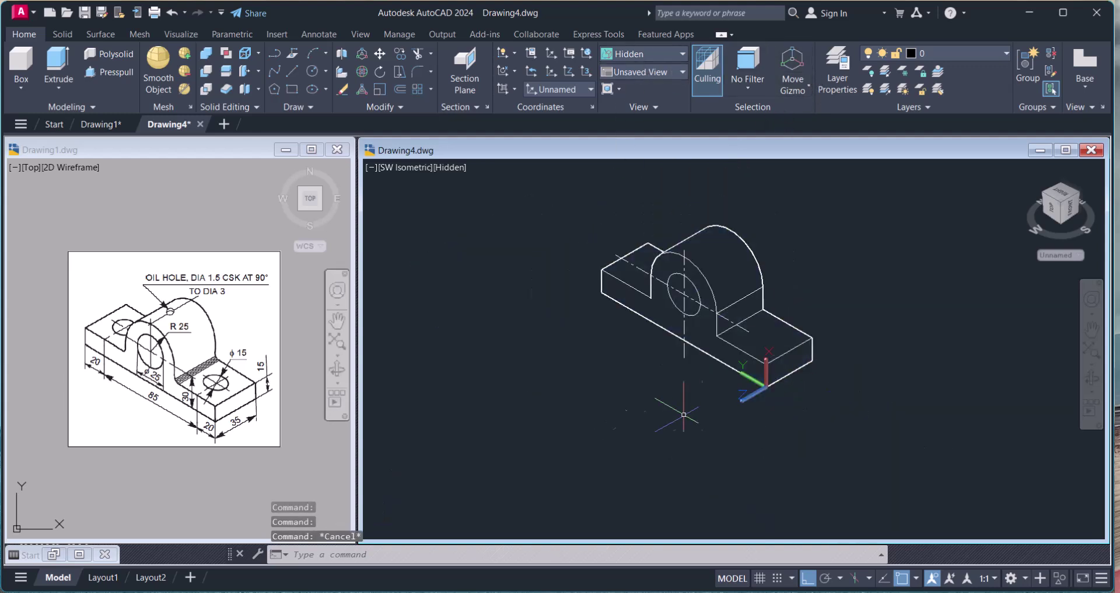
pyautogui.scroll(3, 695, 286)
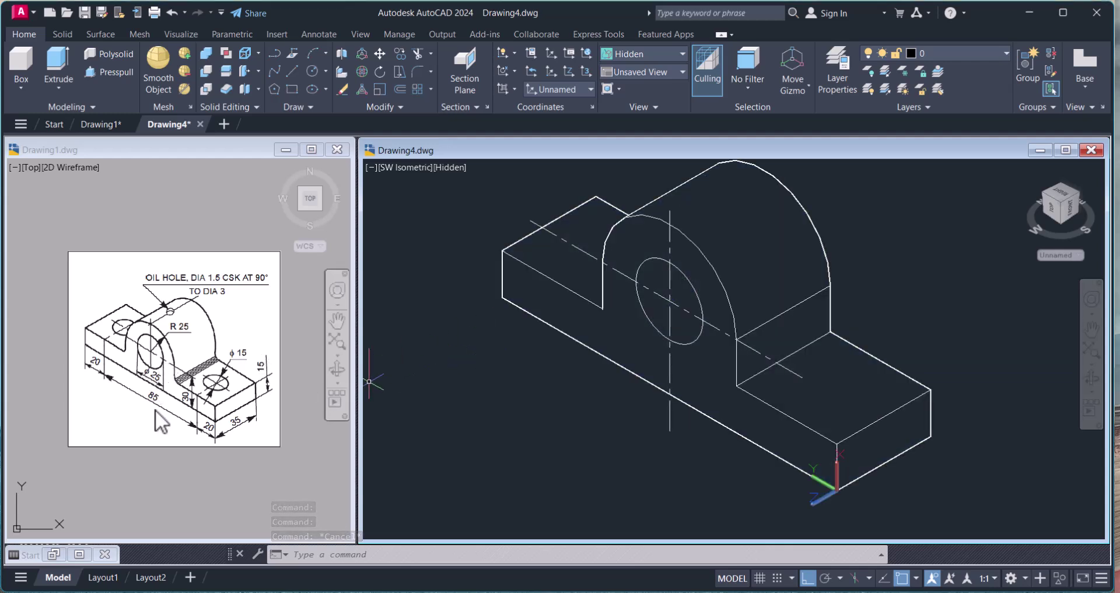
pyautogui.moveTo(753, 381); pyautogui.dragTo(739, 392, button='middle')
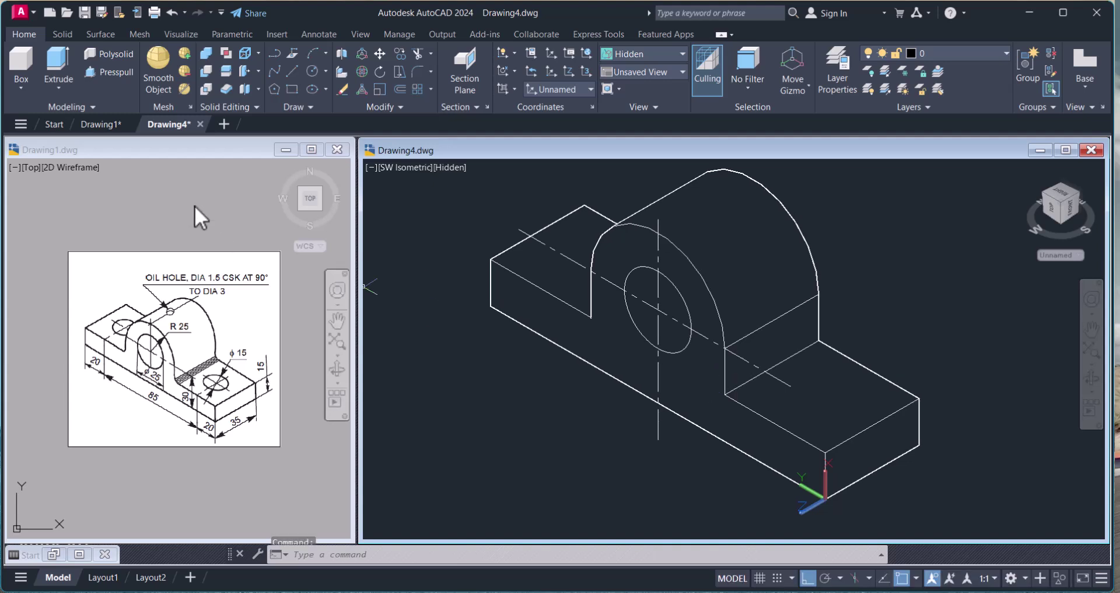
# Extrude the bore circle by 35 back through the arch and display the model in the Conceptual visual style
pyautogui.click(67, 59)
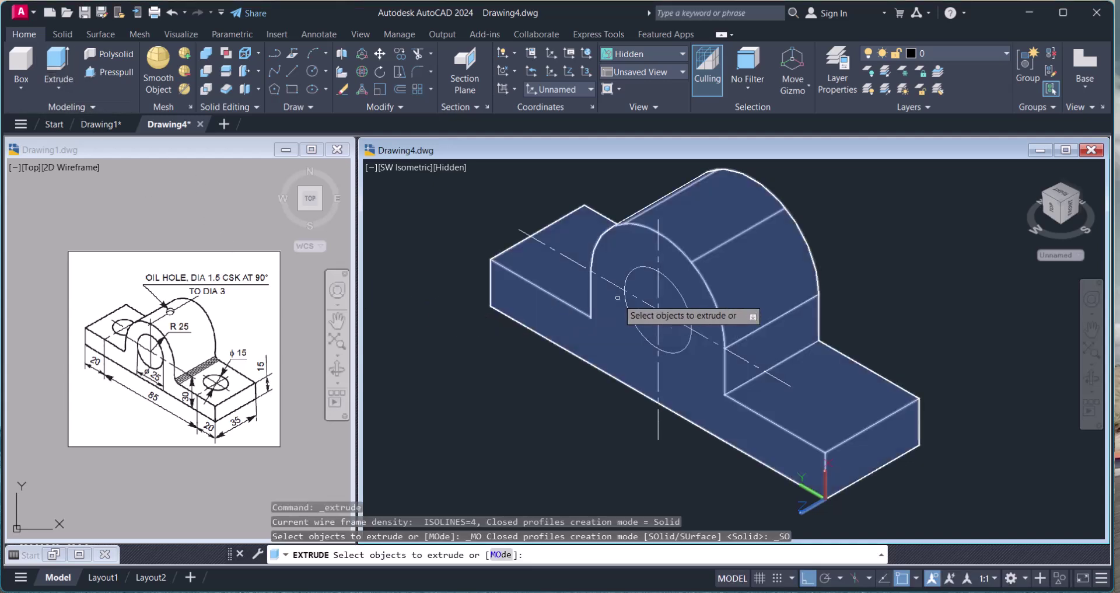
pyautogui.click(672, 298)
pyautogui.rightClick(672, 298)
pyautogui.click(692, 309)
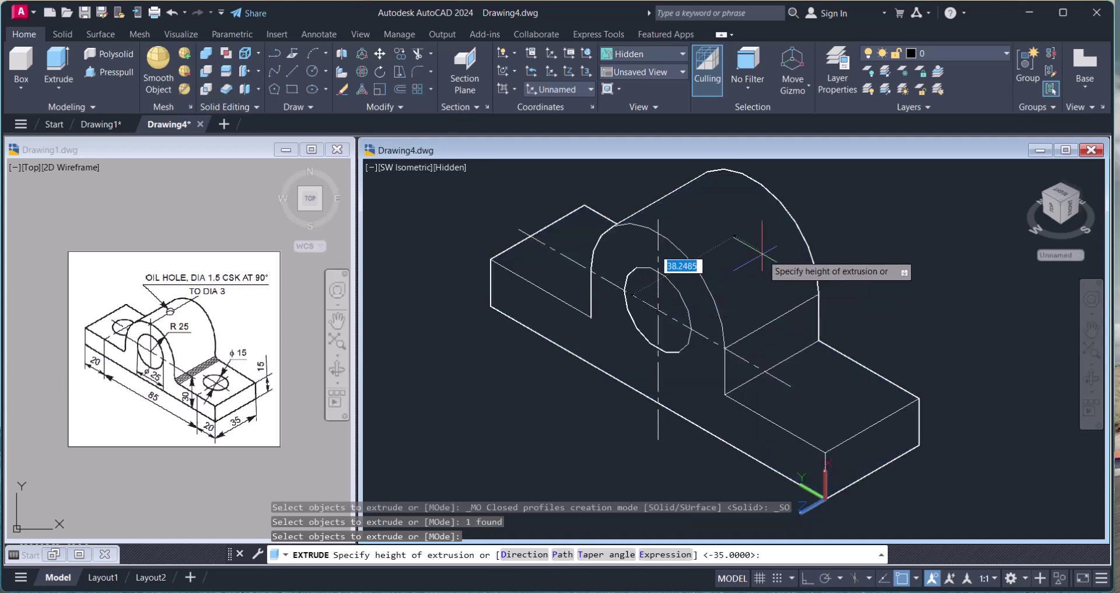
pyautogui.write('35')
pyautogui.press('Return')
pyautogui.press('Escape')
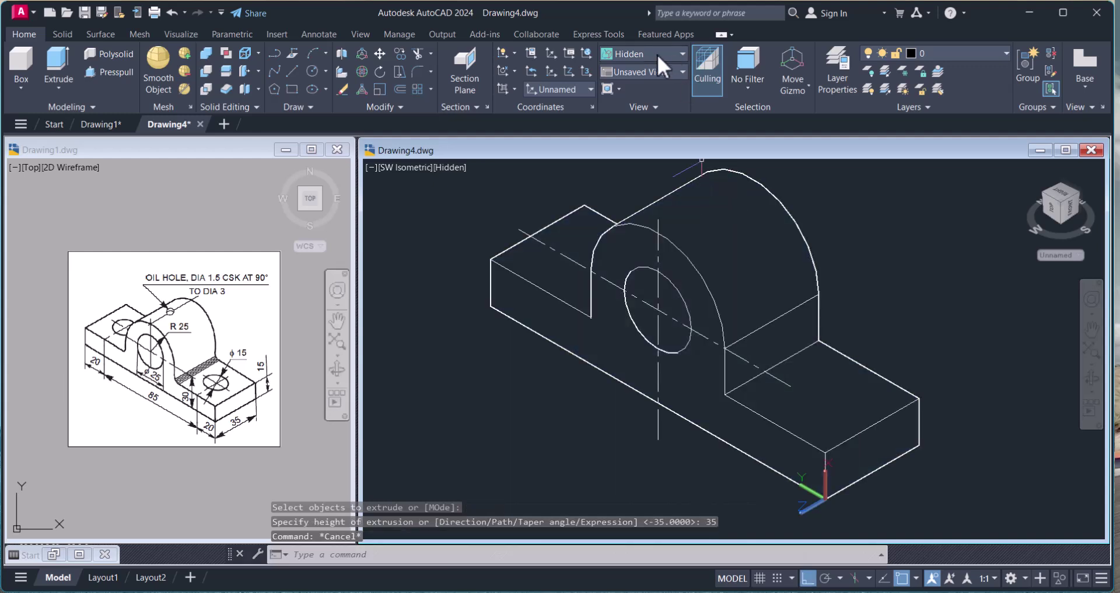
pyautogui.click(678, 55)
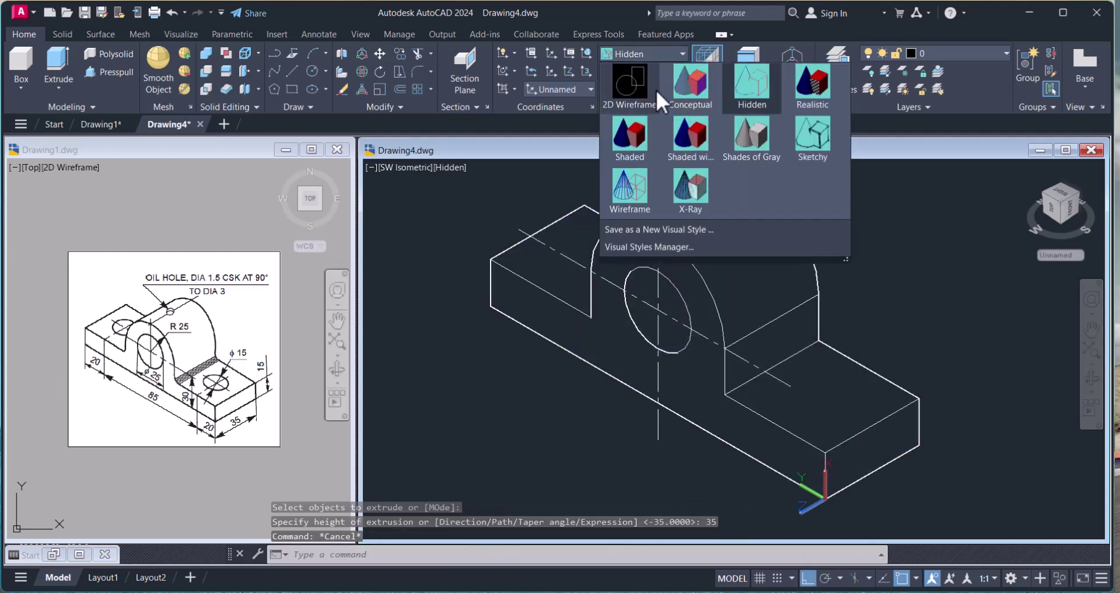
pyautogui.click(685, 86)
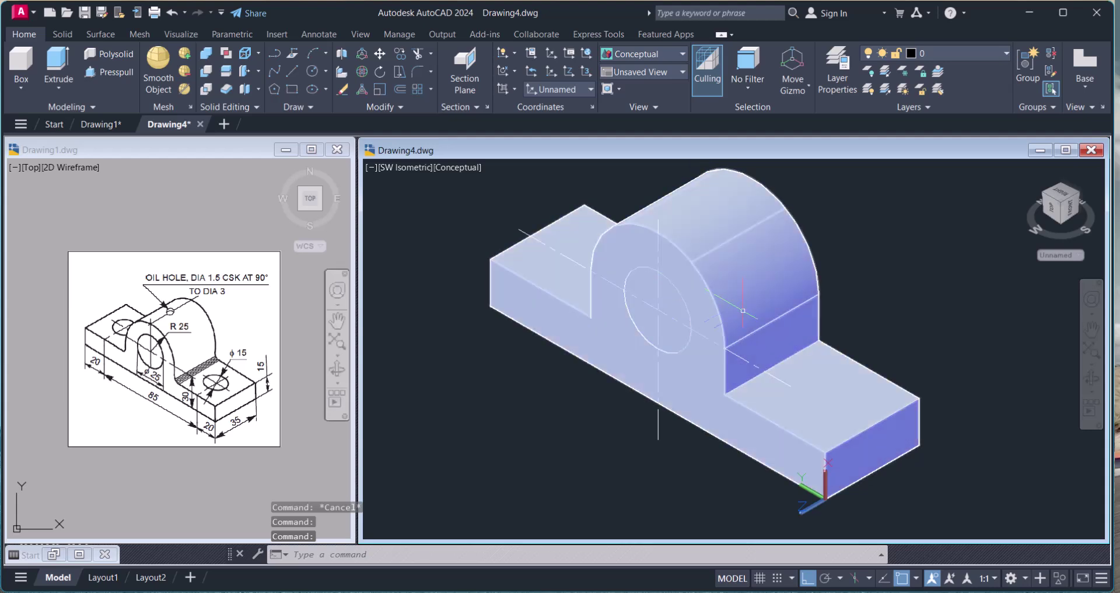
# Subtract the extruded bore cylinder from the bracket solid to cut the hole through the arch
pyautogui.press('Escape')
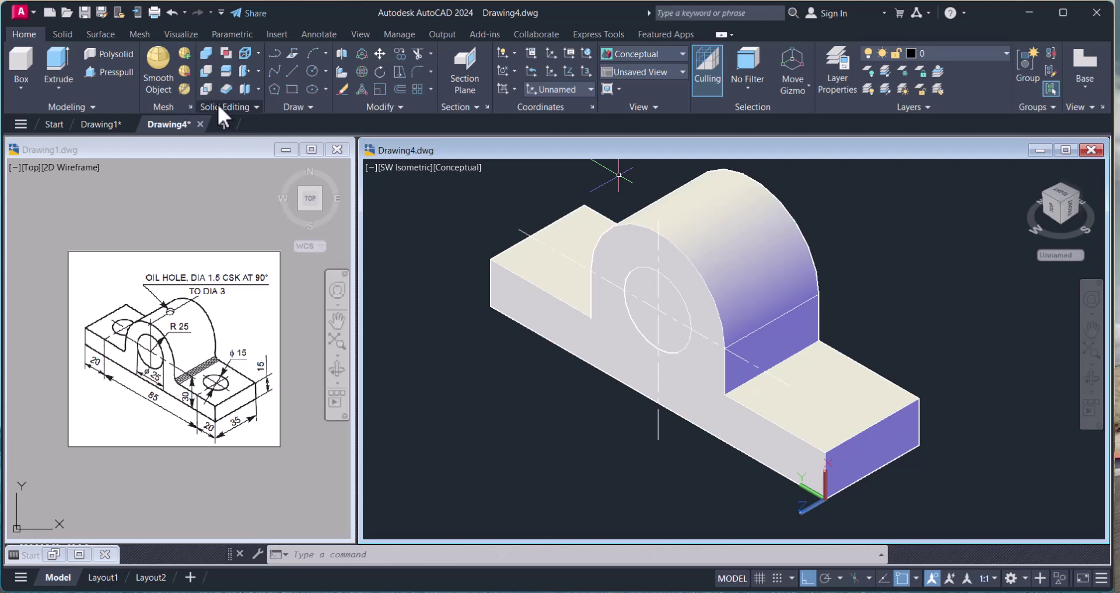
pyautogui.click(208, 72)
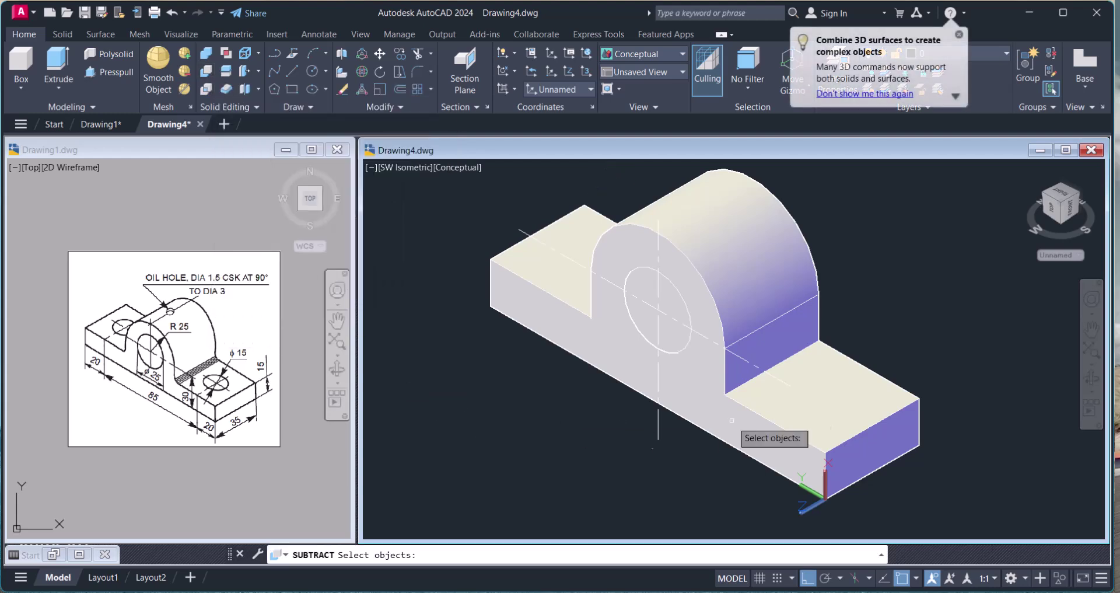
pyautogui.click(789, 257)
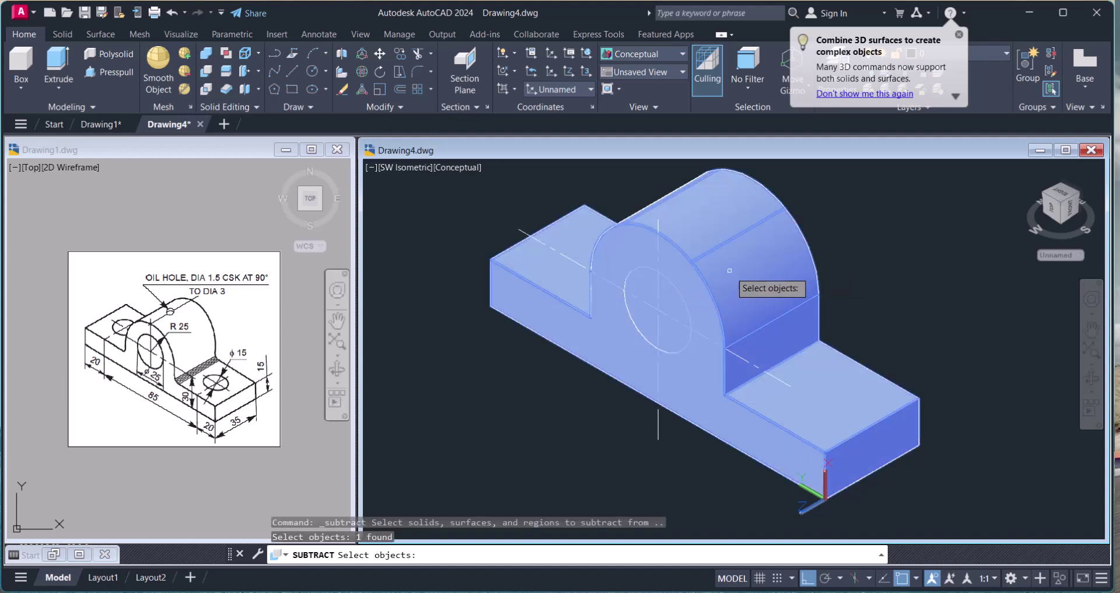
pyautogui.press('Return')
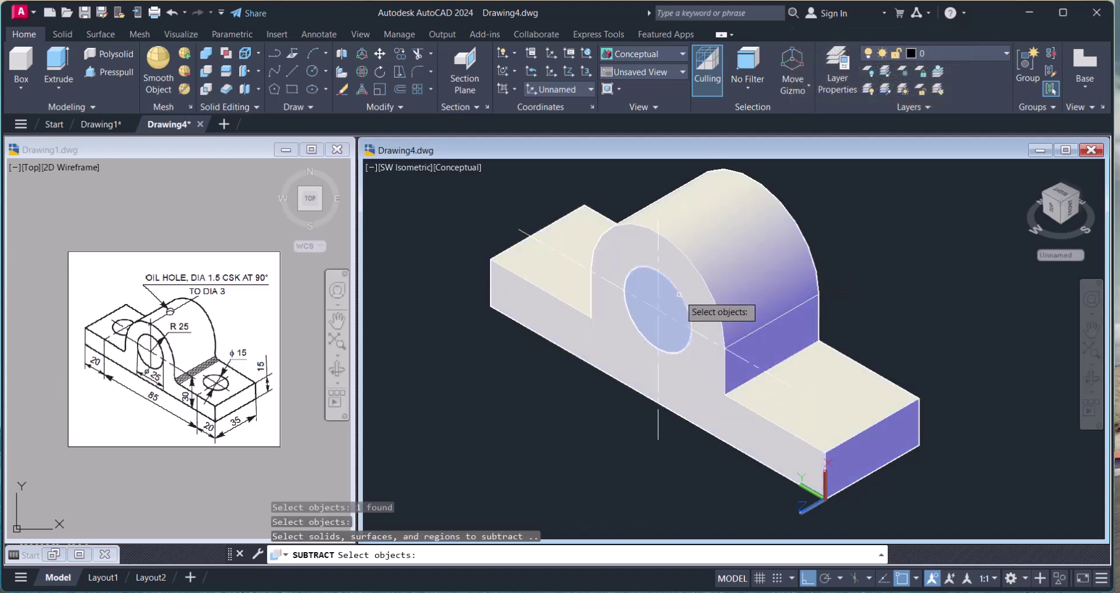
pyautogui.click(676, 295)
pyautogui.press('Return')
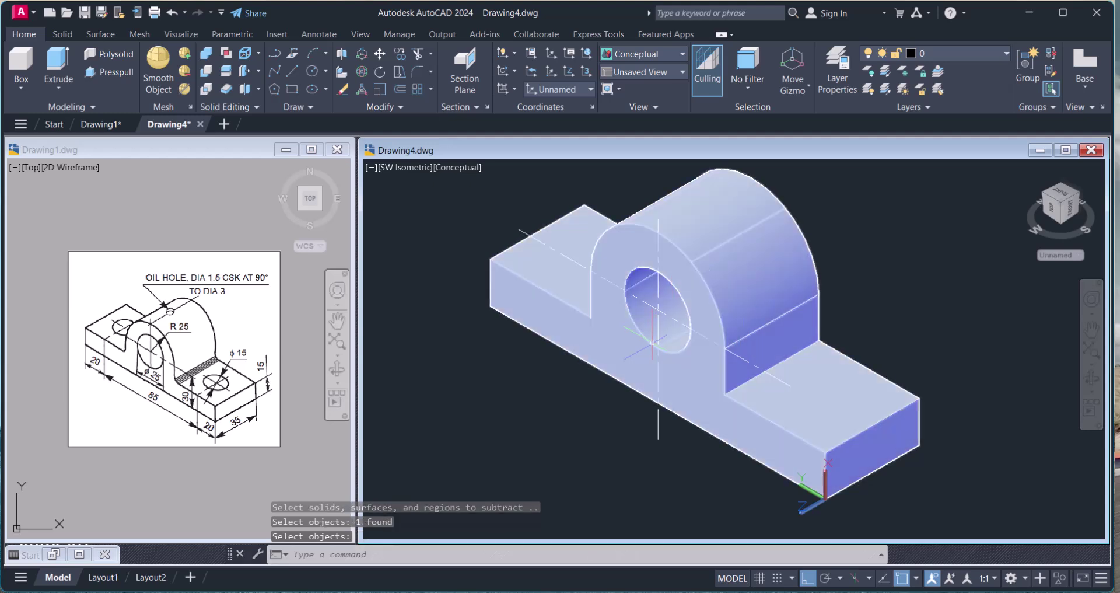
# Orbit the bracket to inspect the through bore, and return the model to the SW Isometric view
pyautogui.click(1092, 378)
pyautogui.moveTo(734, 364); pyautogui.dragTo(731, 387)
pyautogui.press('Escape')
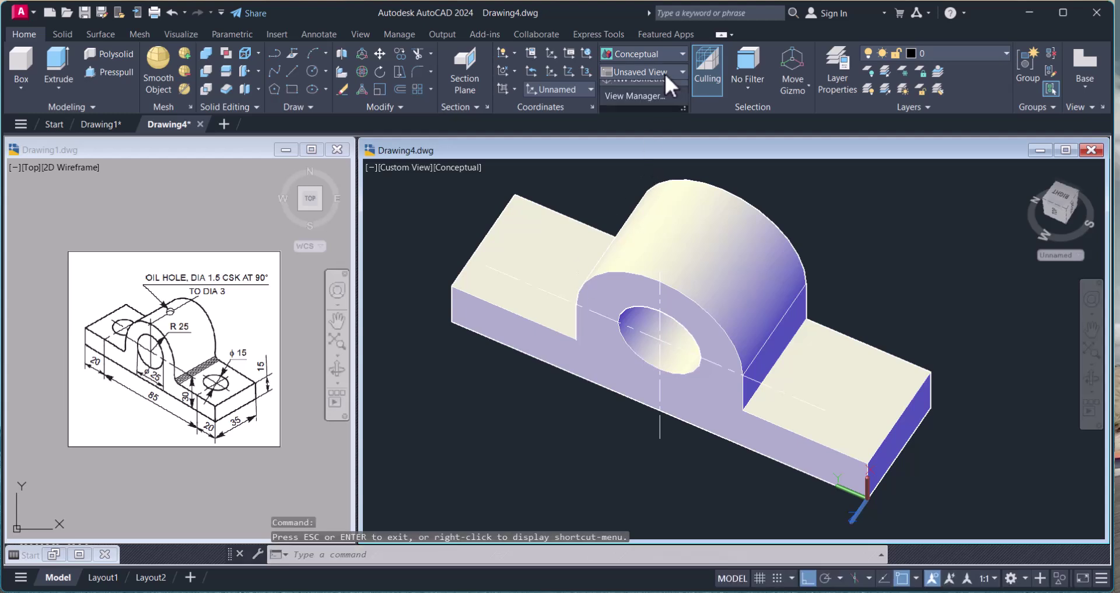
pyautogui.click(664, 72)
pyautogui.click(645, 175)
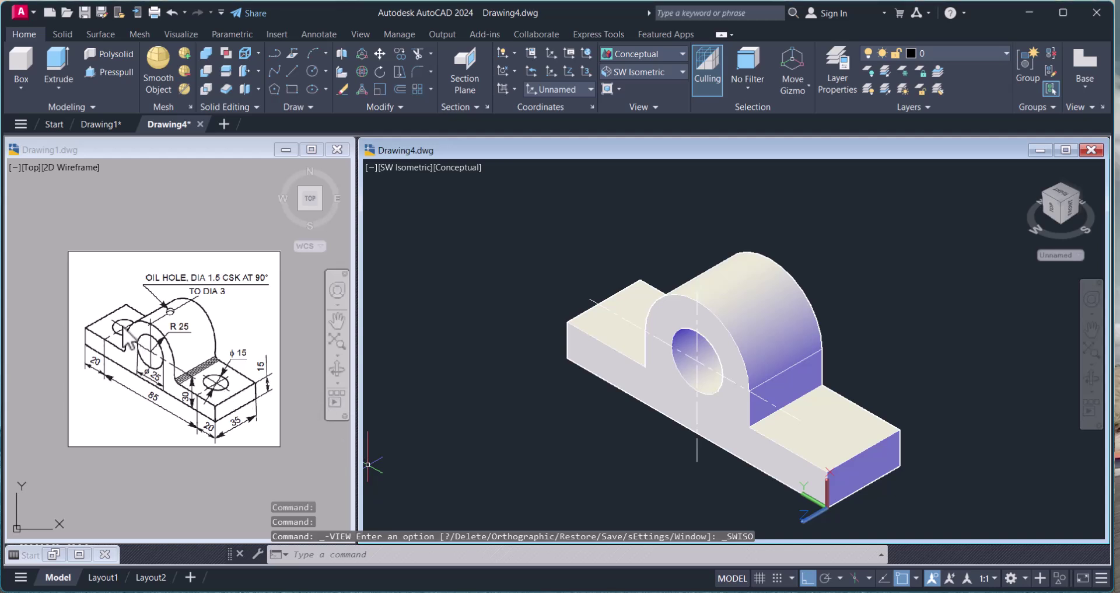
pyautogui.scroll(3, 873, 463)
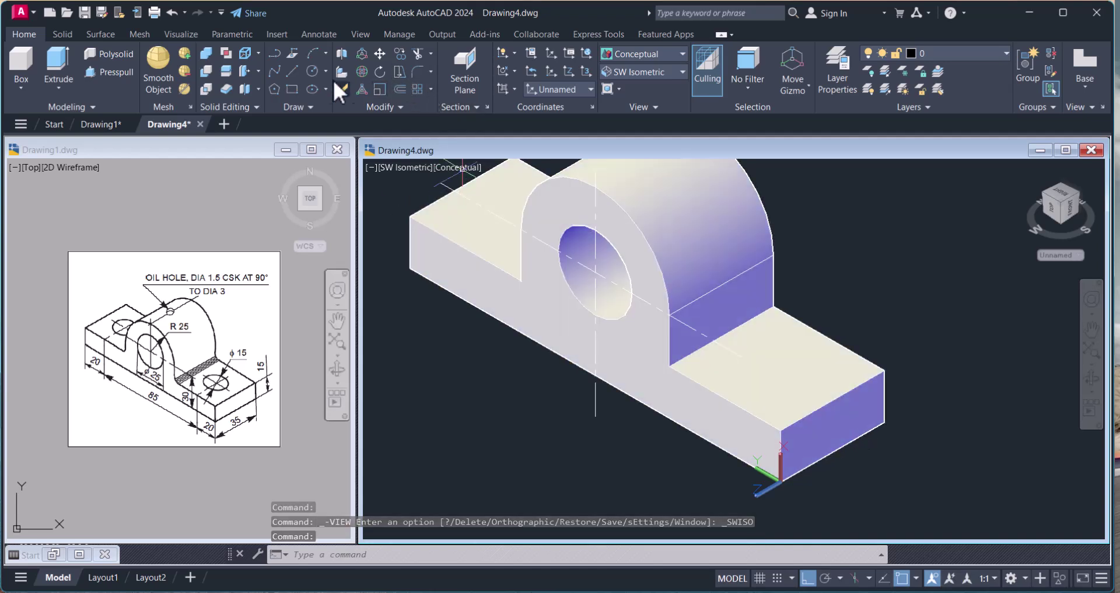
pyautogui.click(311, 69)
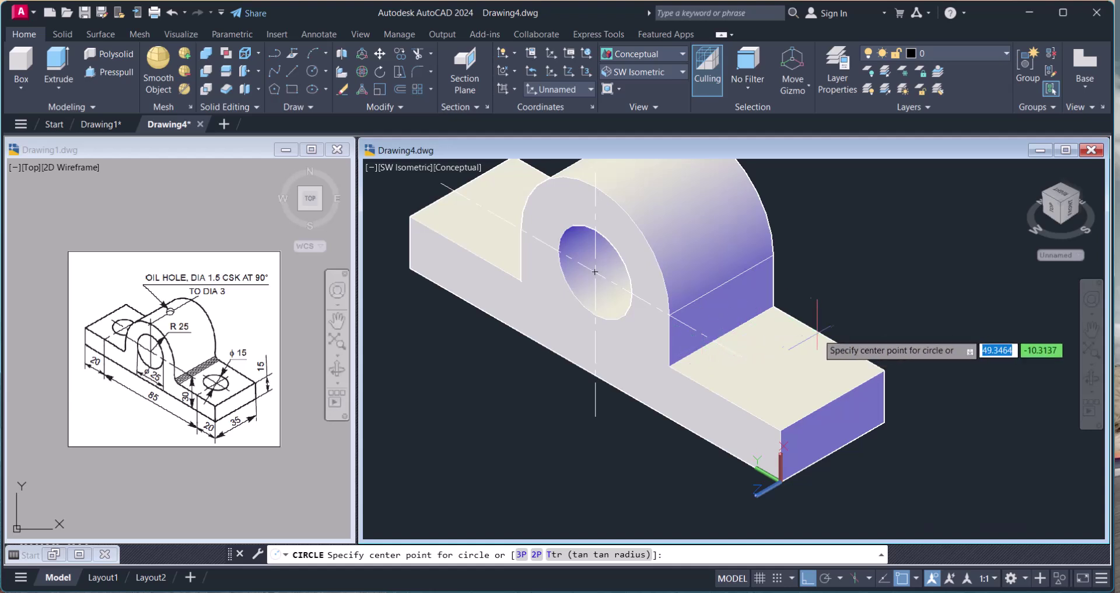
pyautogui.click(885, 370)
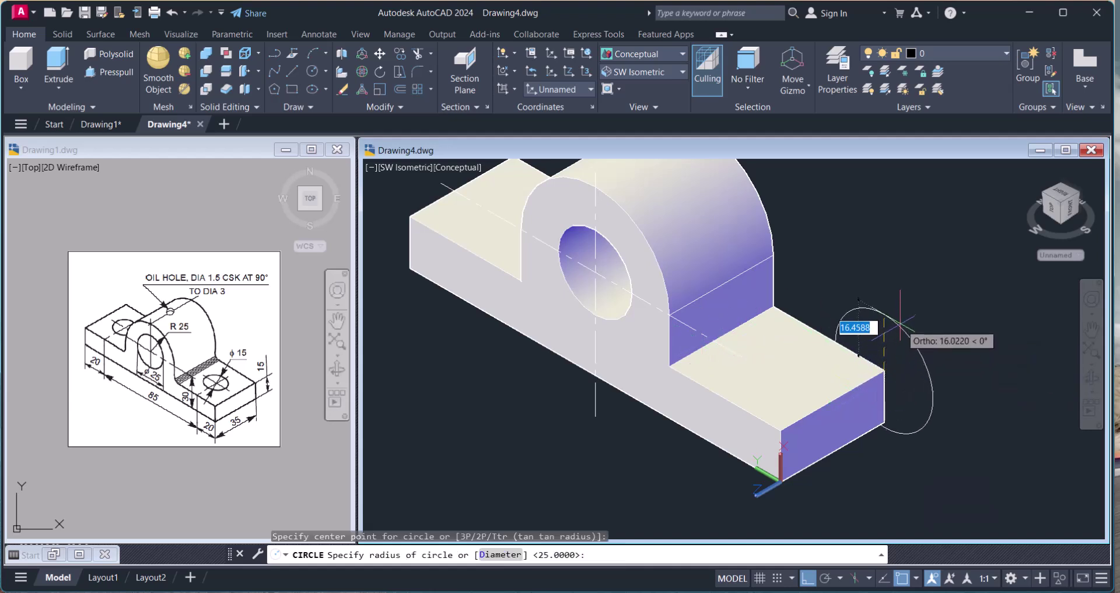
pyautogui.press('Escape')
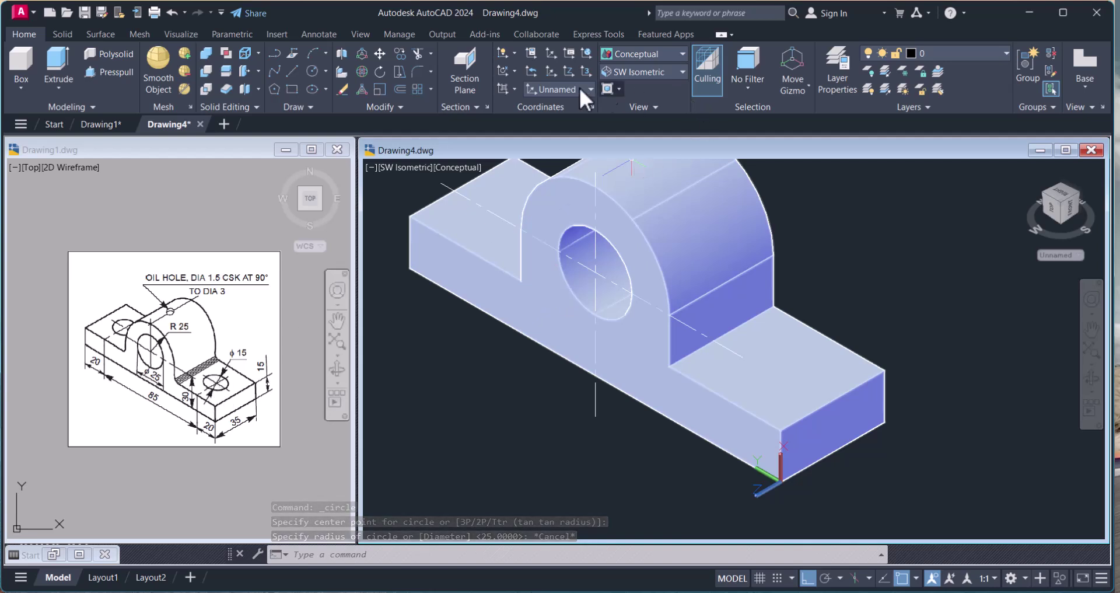
# Set the UCS origin at the right foot's bottom front corner, with X along the short end edge and Y along the long front edge
pyautogui.click(551, 52)
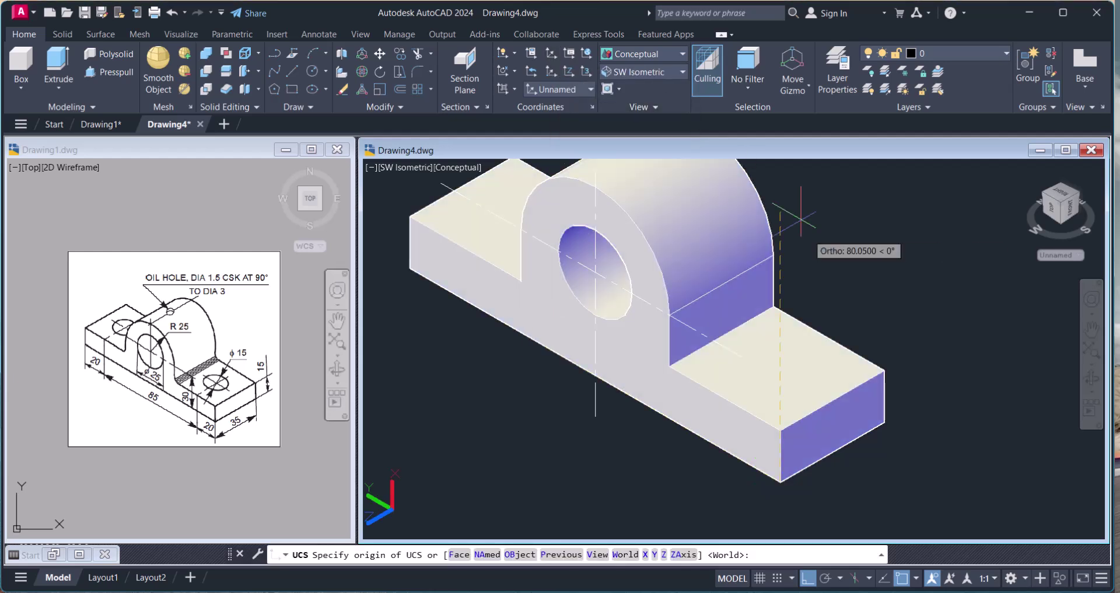
pyautogui.click(781, 482)
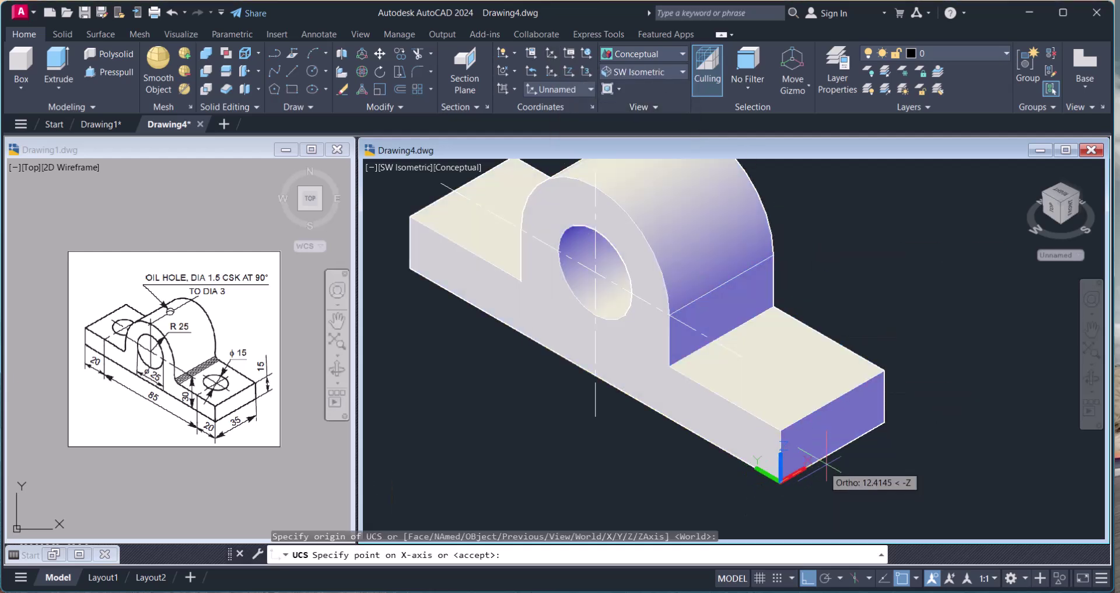
pyautogui.click(885, 421)
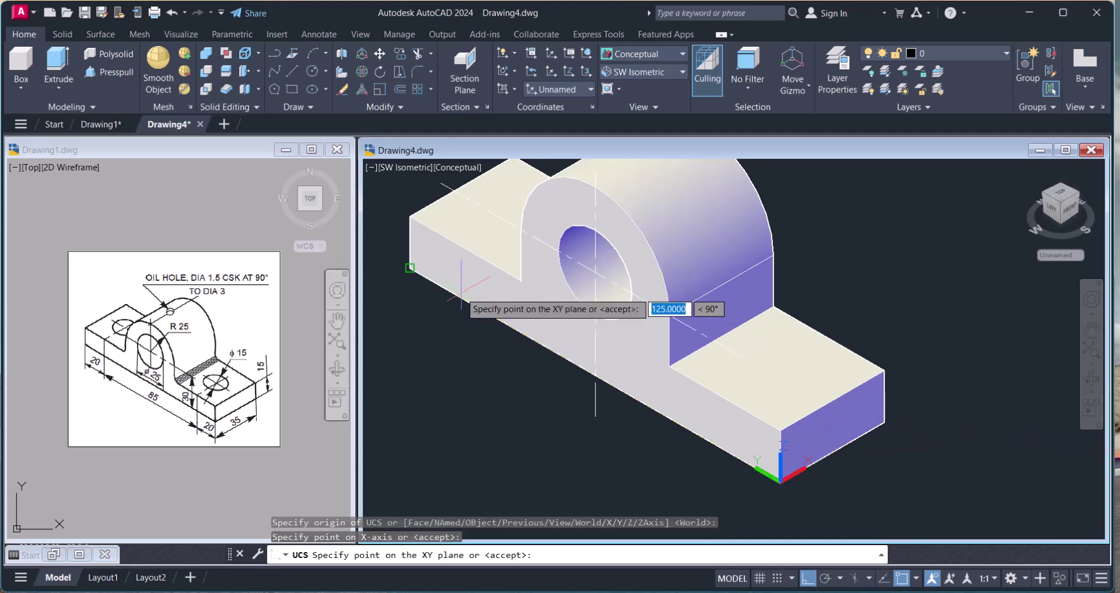
pyautogui.press('Escape')
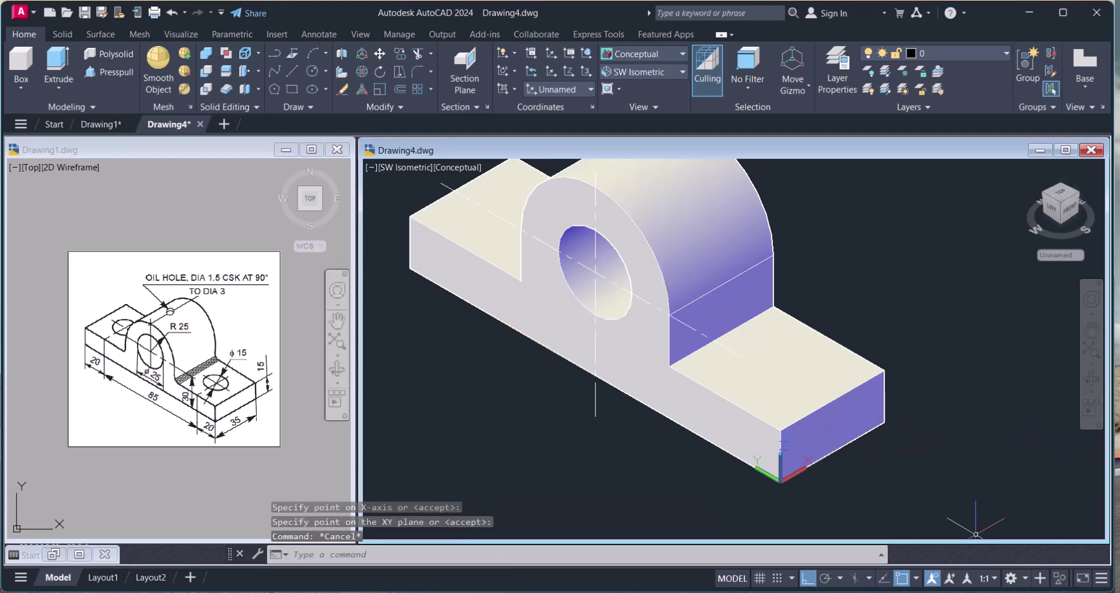
# Draw a line from the right foot's top front corner 20 along the front edge, continuing straight across the top face to the rear edge
pyautogui.scroll(2, 850, 454)
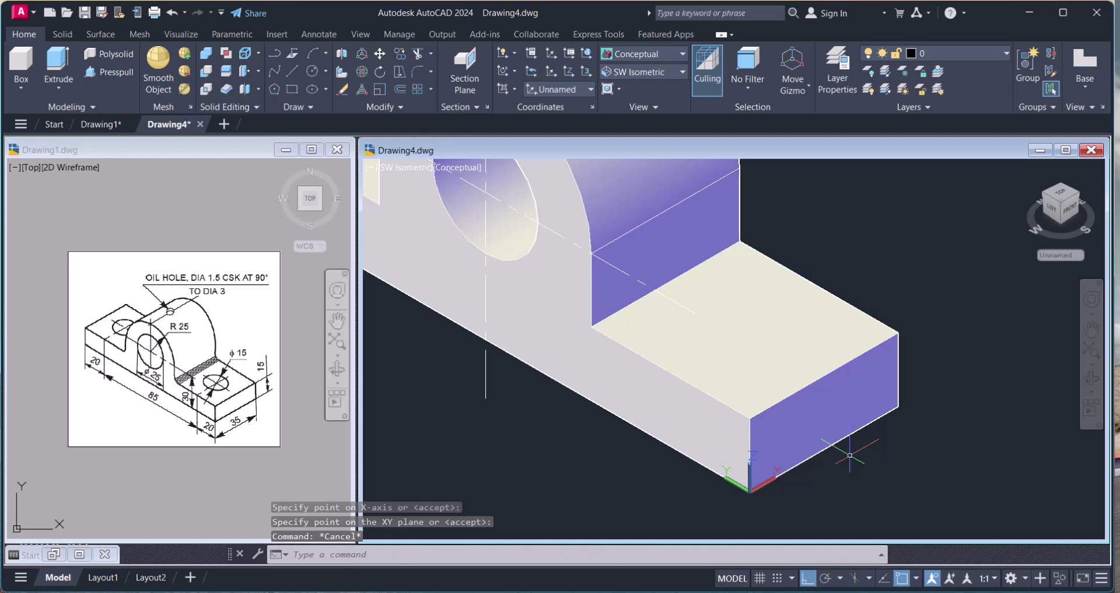
pyautogui.write('L')
pyautogui.press('Return')
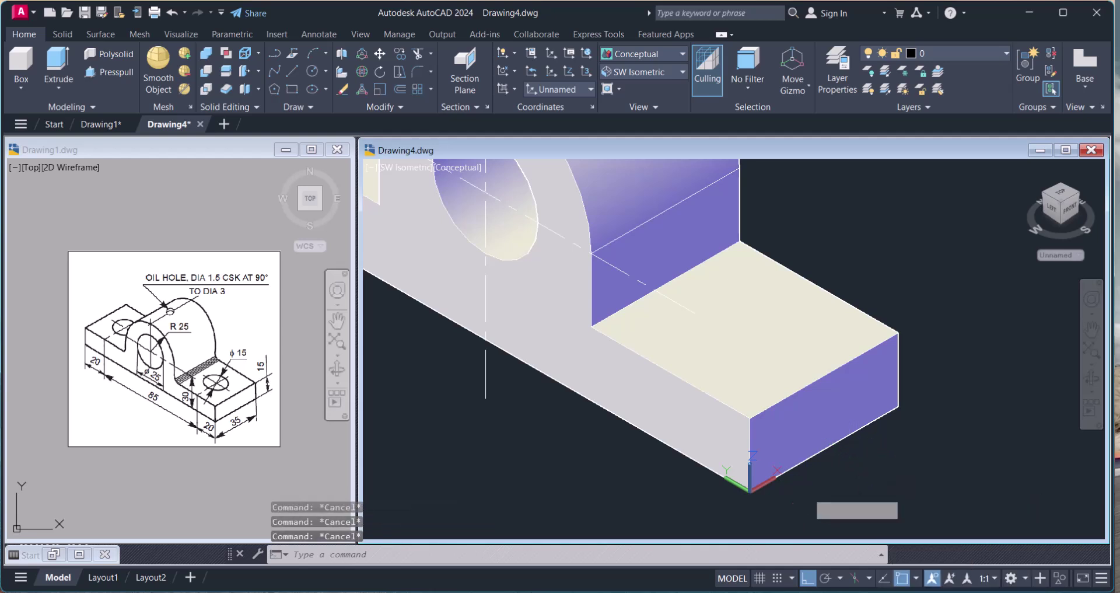
pyautogui.click(750, 418)
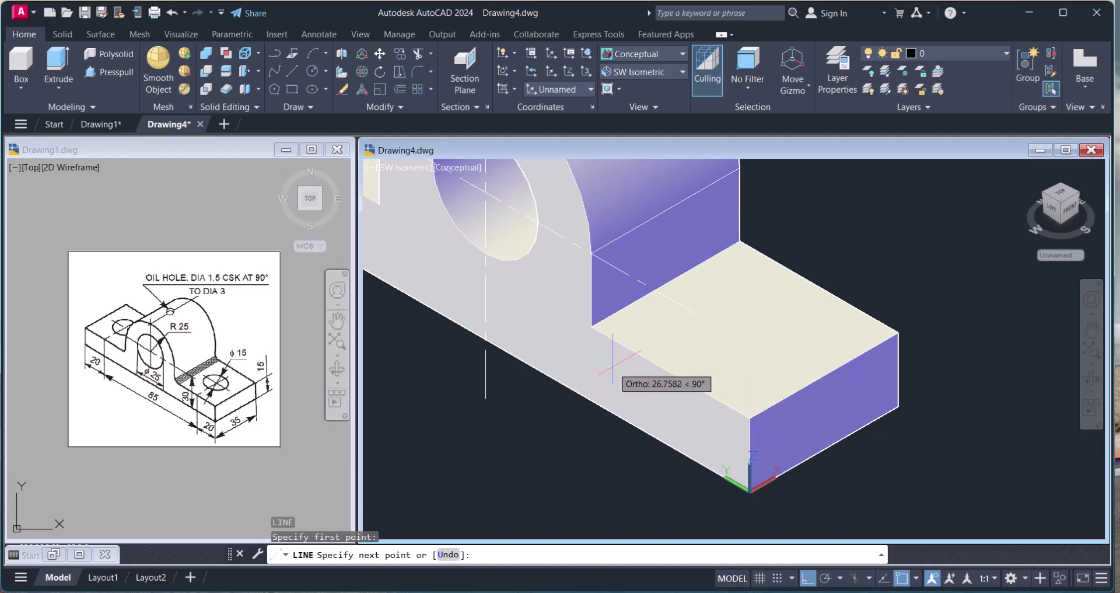
pyautogui.press('Return')
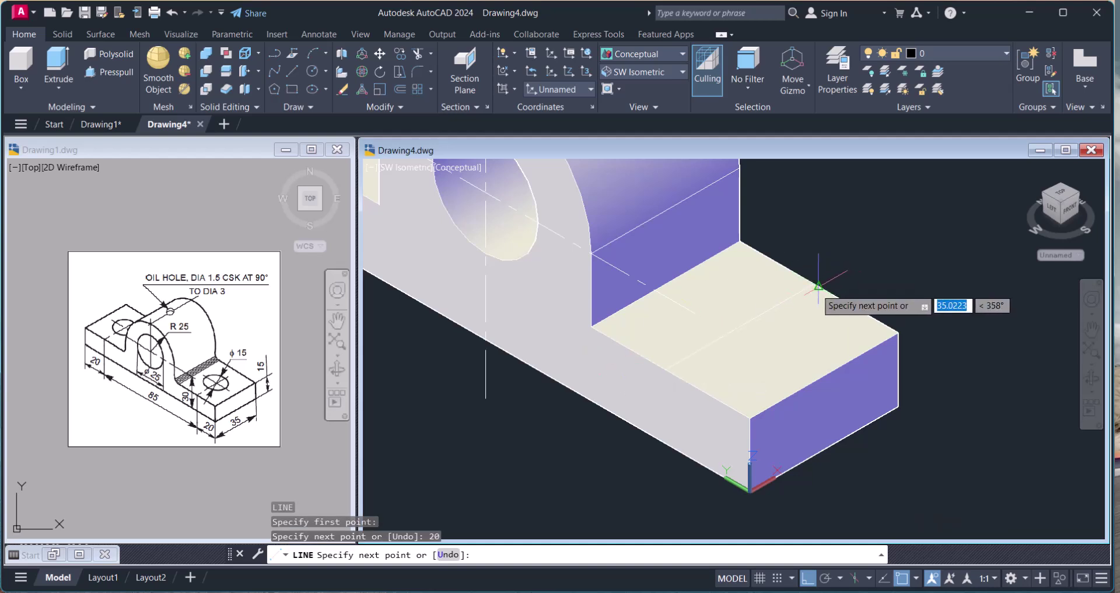
pyautogui.scroll(3, 822, 284)
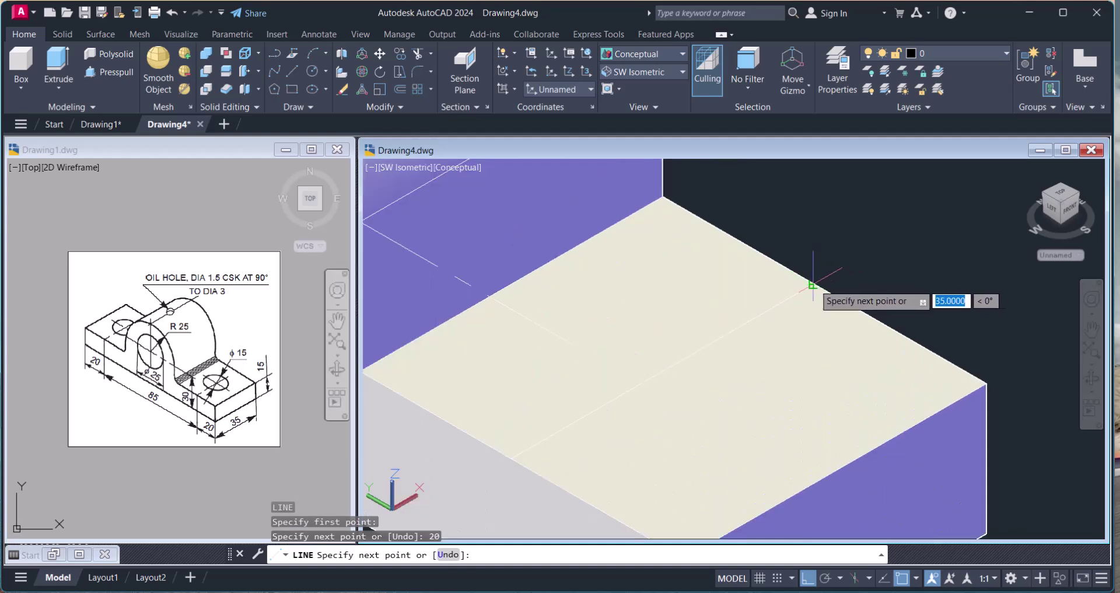
pyautogui.click(813, 285)
pyautogui.press('Escape')
# Draw a line from the midpoint of the right foot's top end edge to the midpoint of the cross line
pyautogui.scroll(-3, 808, 271)
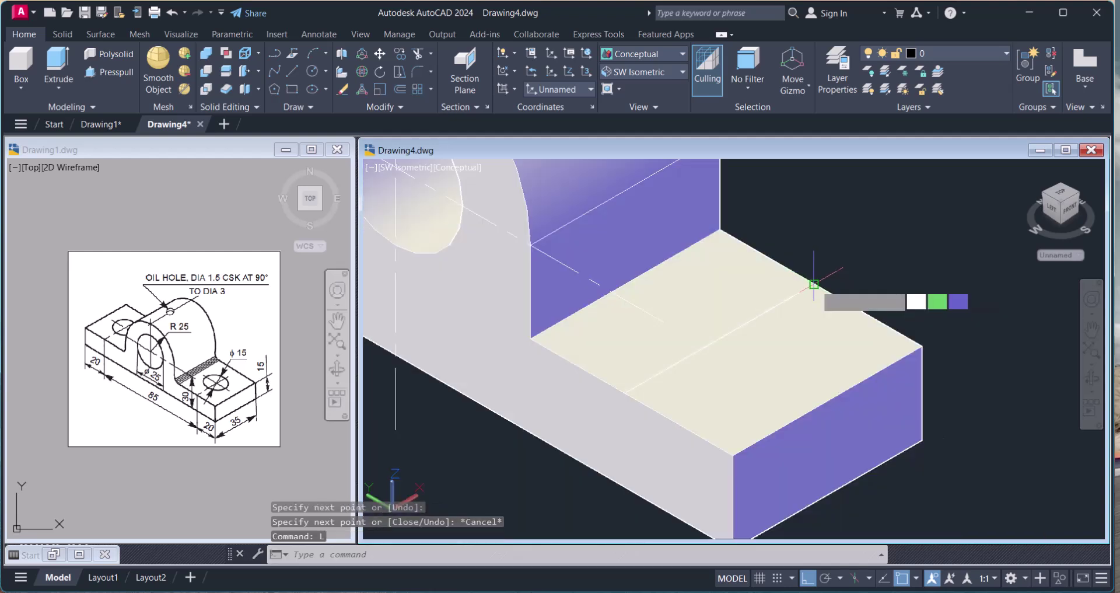
pyautogui.click(828, 400)
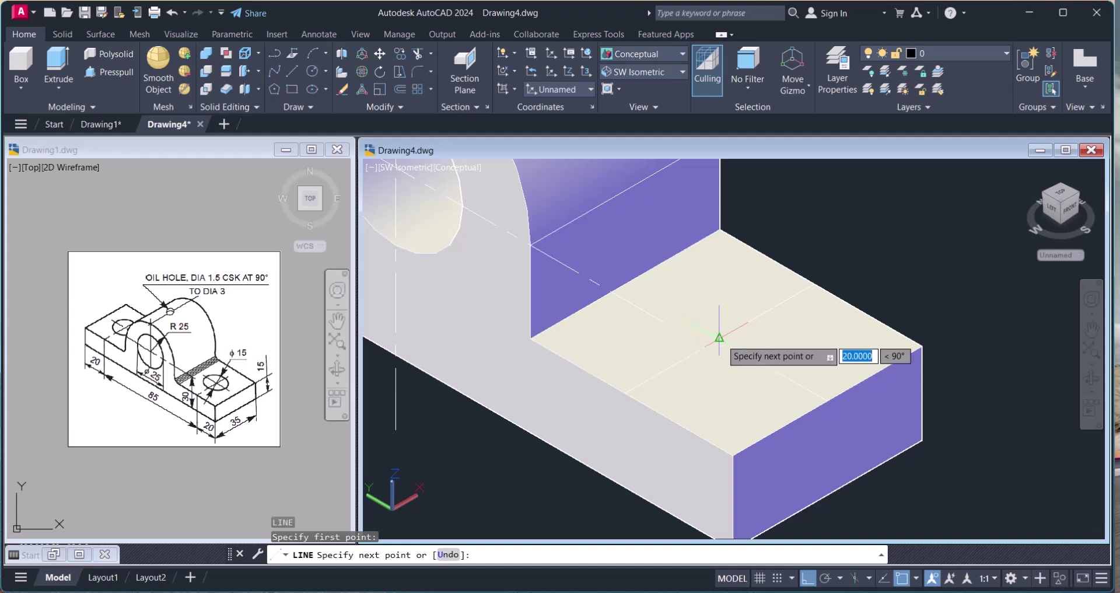
pyautogui.click(719, 338)
pyautogui.press('Escape')
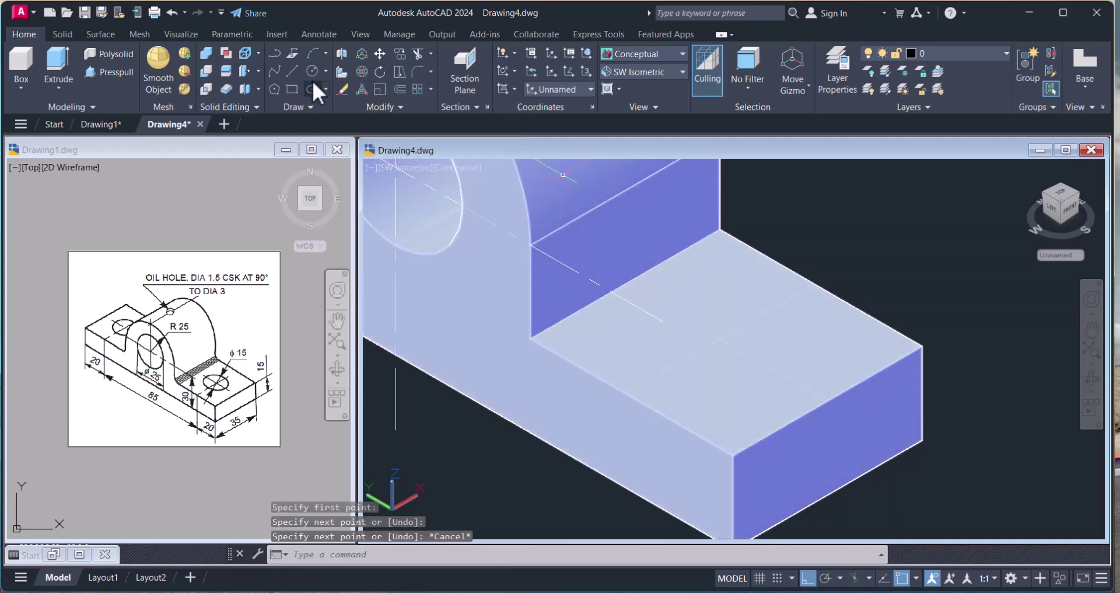
# Draw a circle of diameter 15 on the right foot's top face, centred where the two construction lines meet
pyautogui.click(326, 70)
pyautogui.click(350, 126)
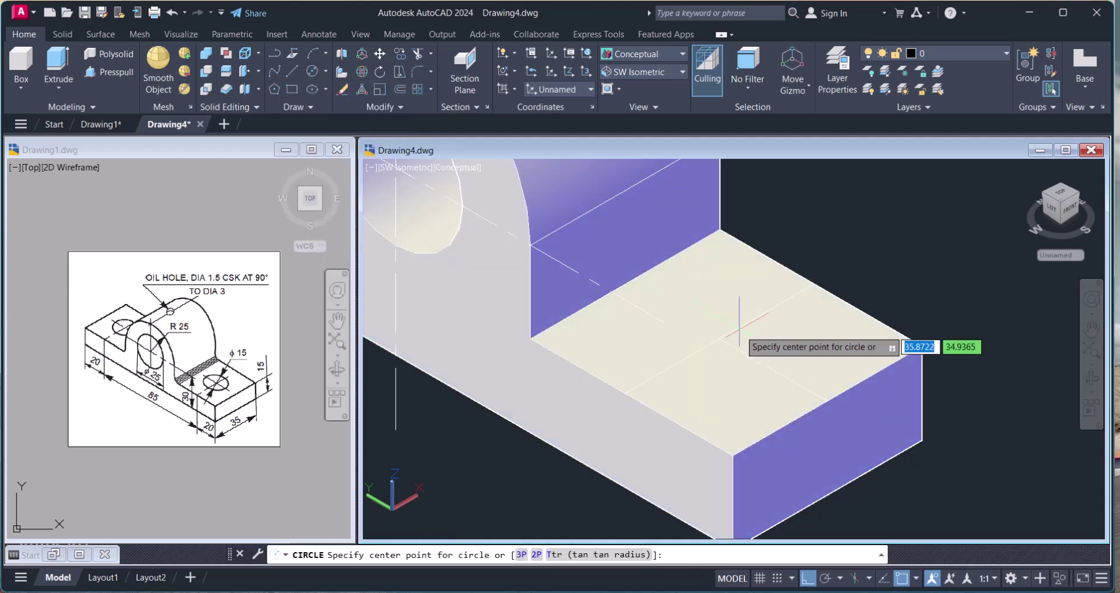
pyautogui.click(720, 338)
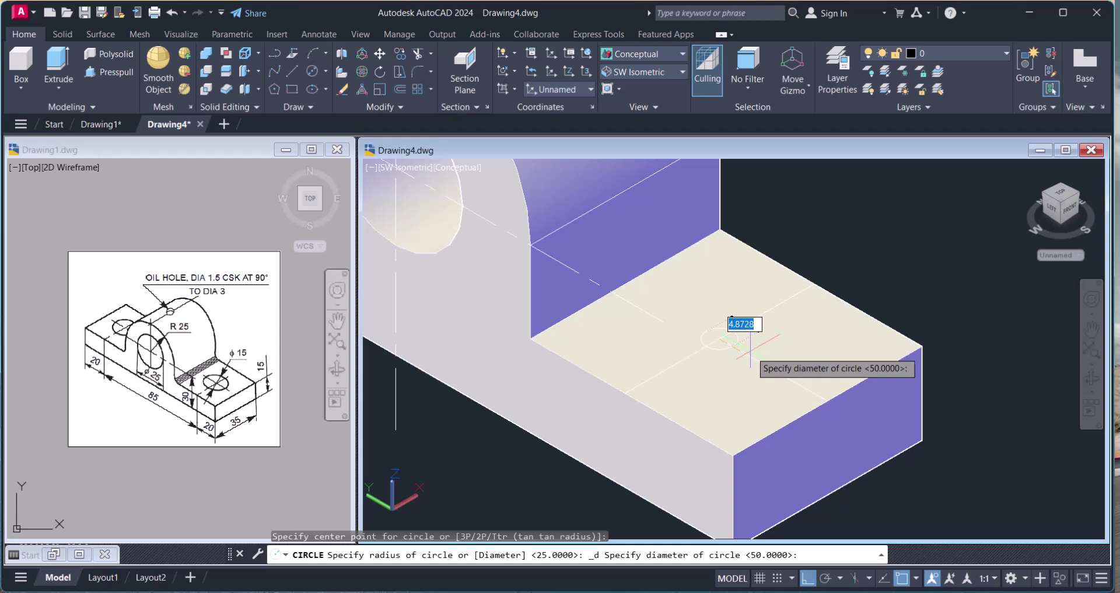
pyautogui.write('15')
pyautogui.press('Return')
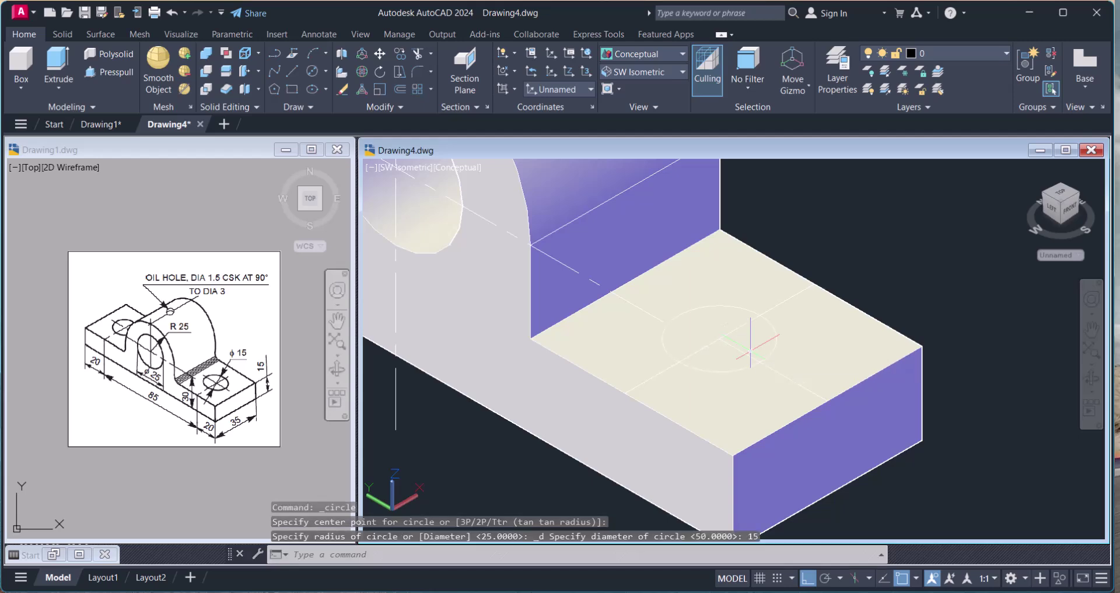
# Extrude the foot's circle downward by 15 through the base as a solid cylinder
pyautogui.scroll(-6, 849, 386)
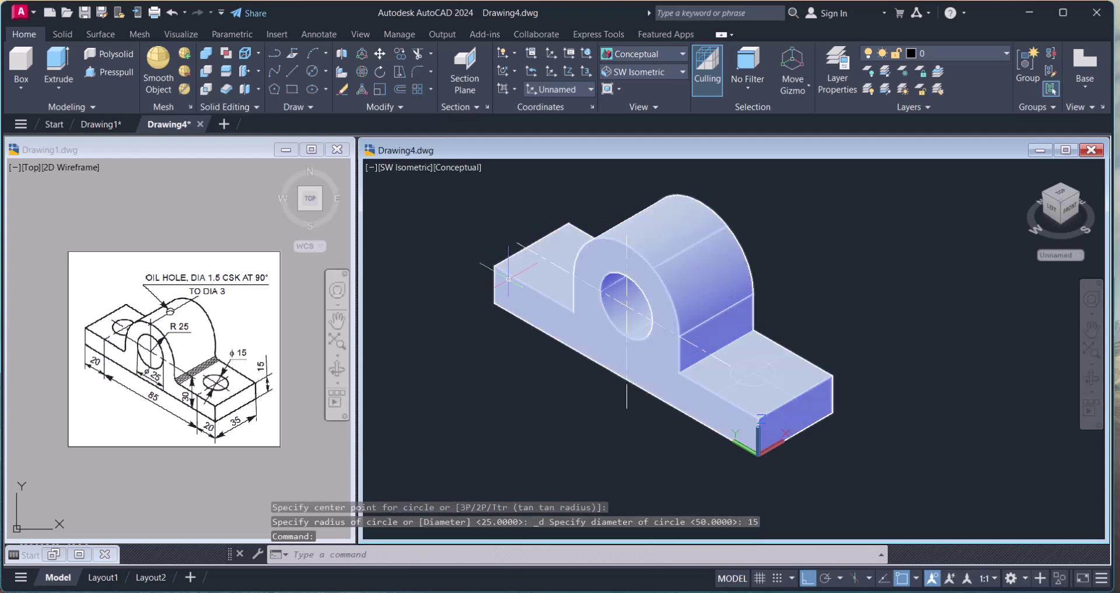
pyautogui.moveTo(518, 350); pyautogui.dragTo(521, 358, button='middle')
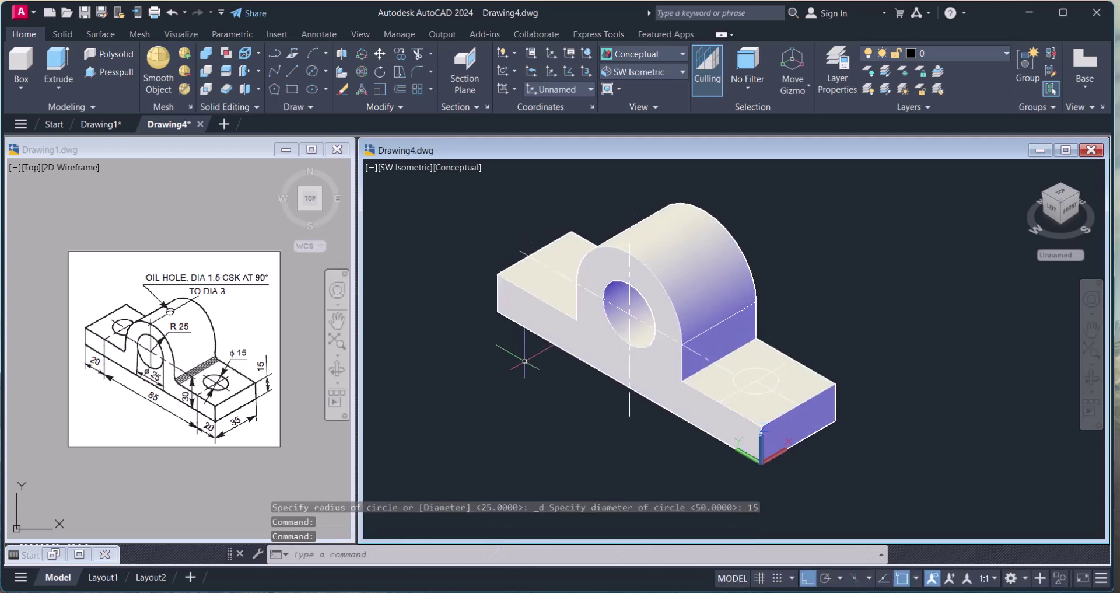
pyautogui.scroll(3, 729, 420)
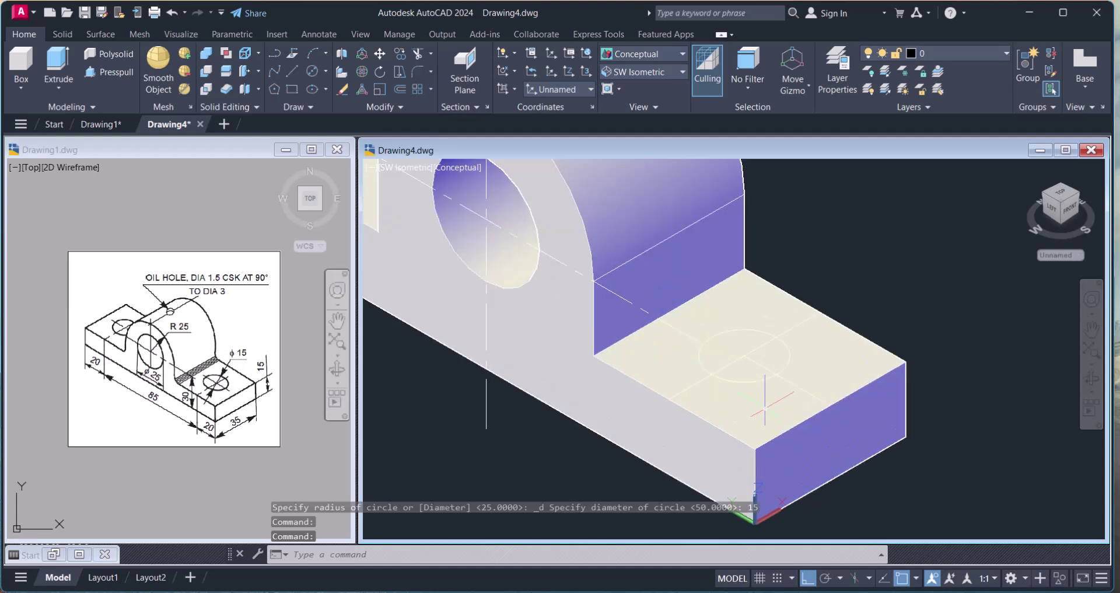
pyautogui.scroll(-5, 763, 411)
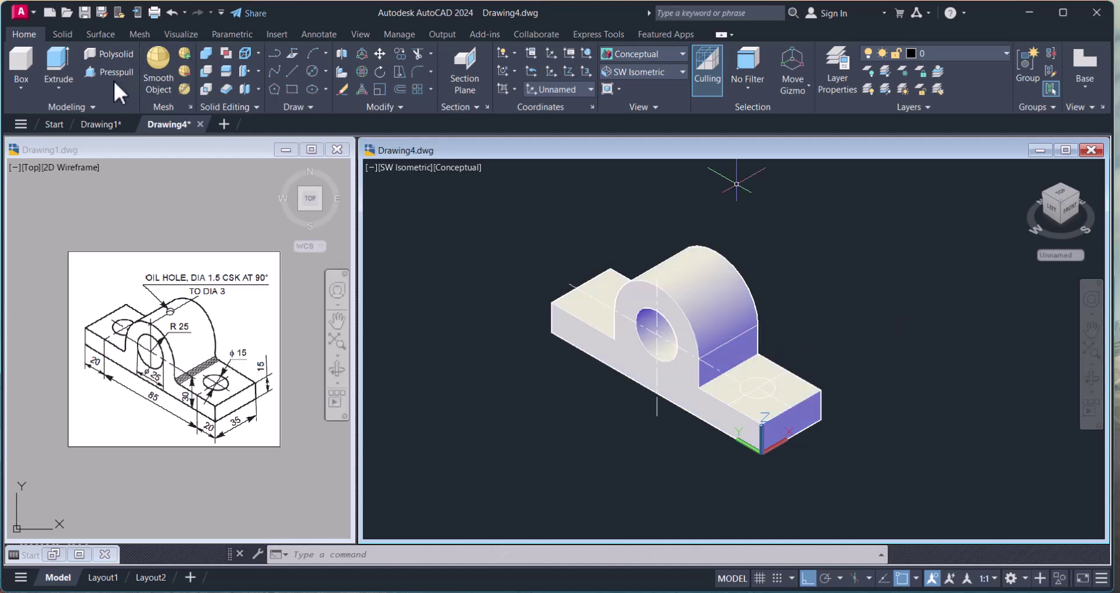
pyautogui.click(61, 60)
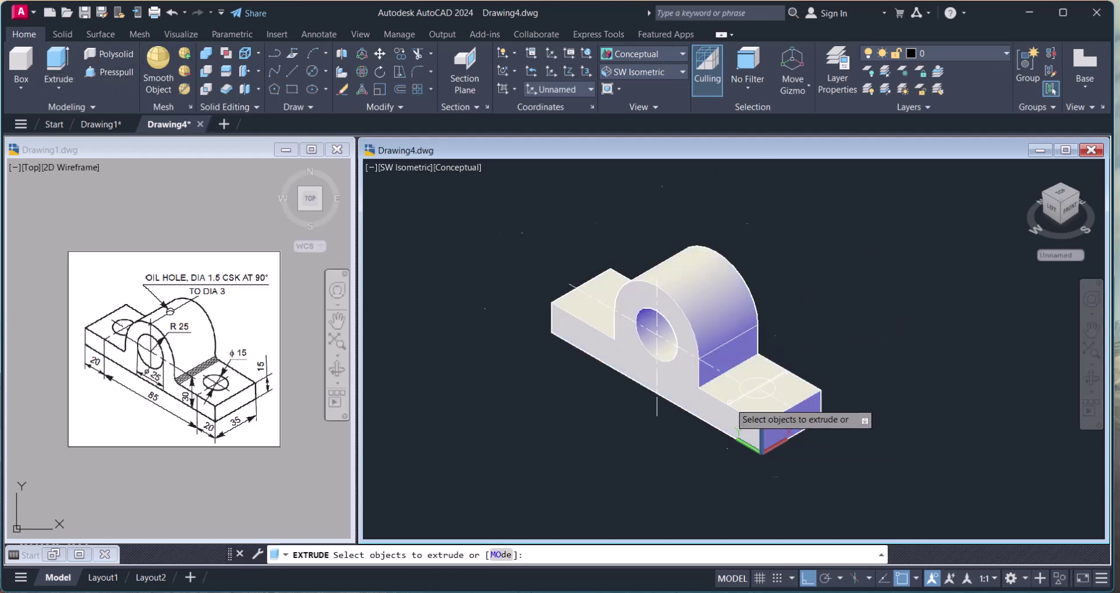
pyautogui.scroll(3, 730, 402)
pyautogui.click(804, 331)
pyautogui.rightClick(804, 331)
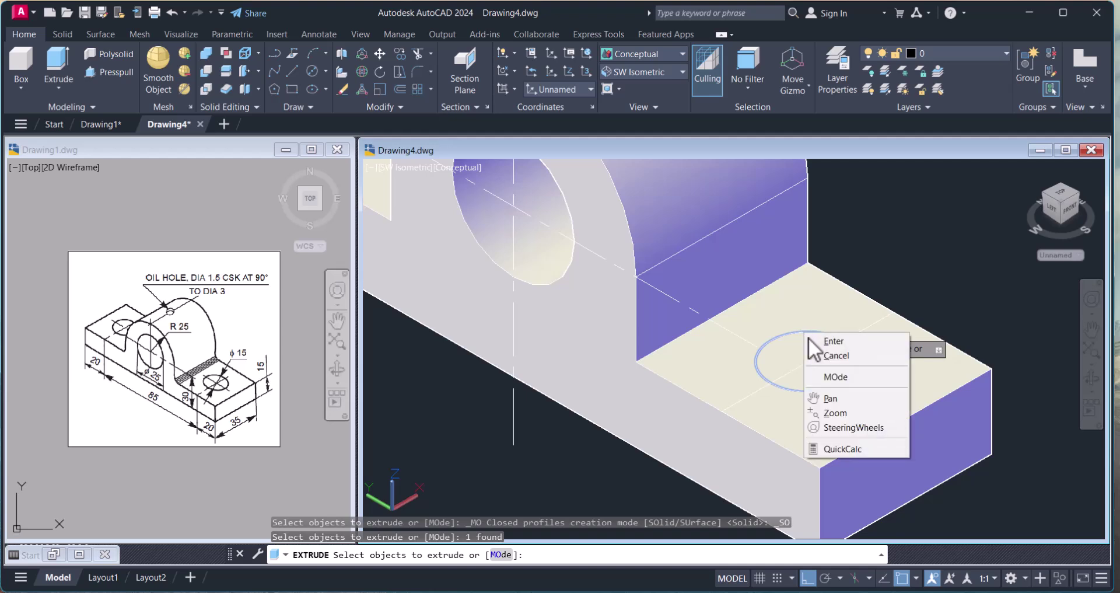
pyautogui.click(818, 338)
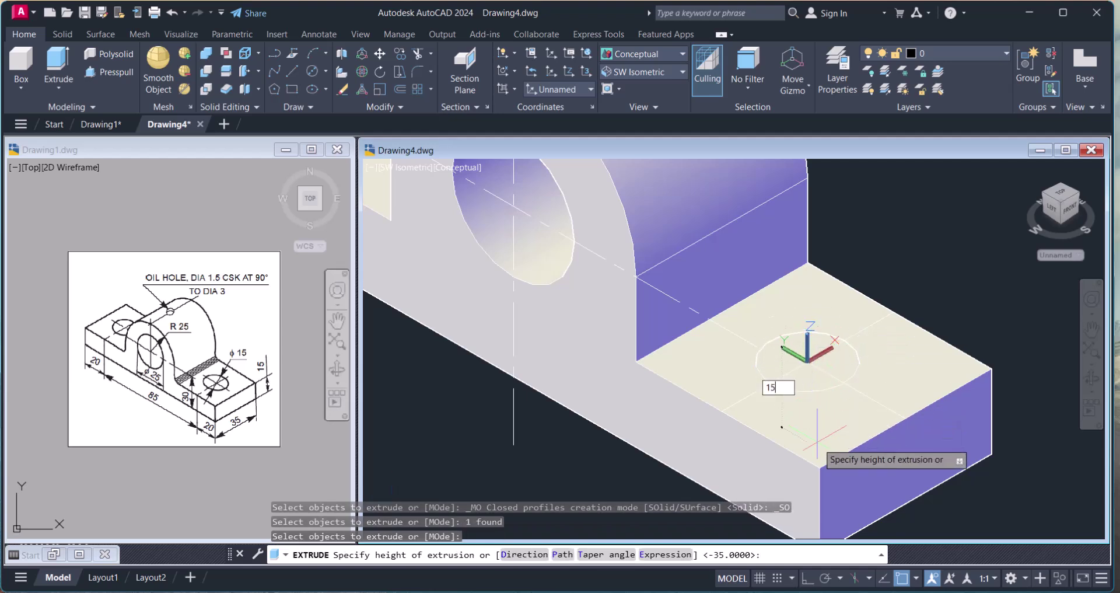
pyautogui.press('Return')
pyautogui.press('Escape')
pyautogui.scroll(-3, 960, 382)
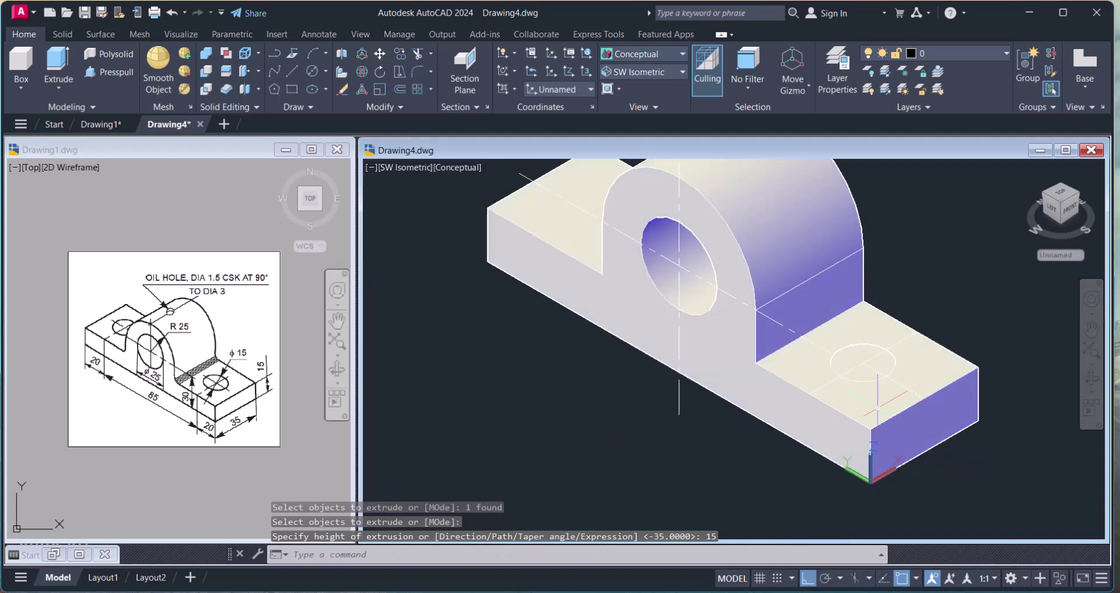
# Switch the bracket model to the Right view
pyautogui.click(674, 68)
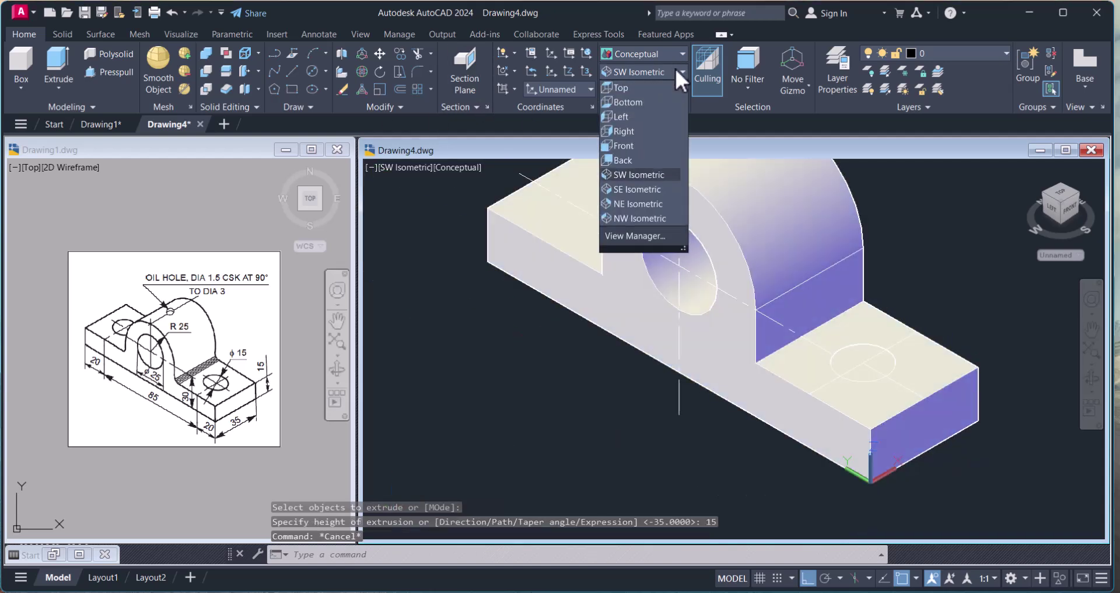
pyautogui.click(644, 144)
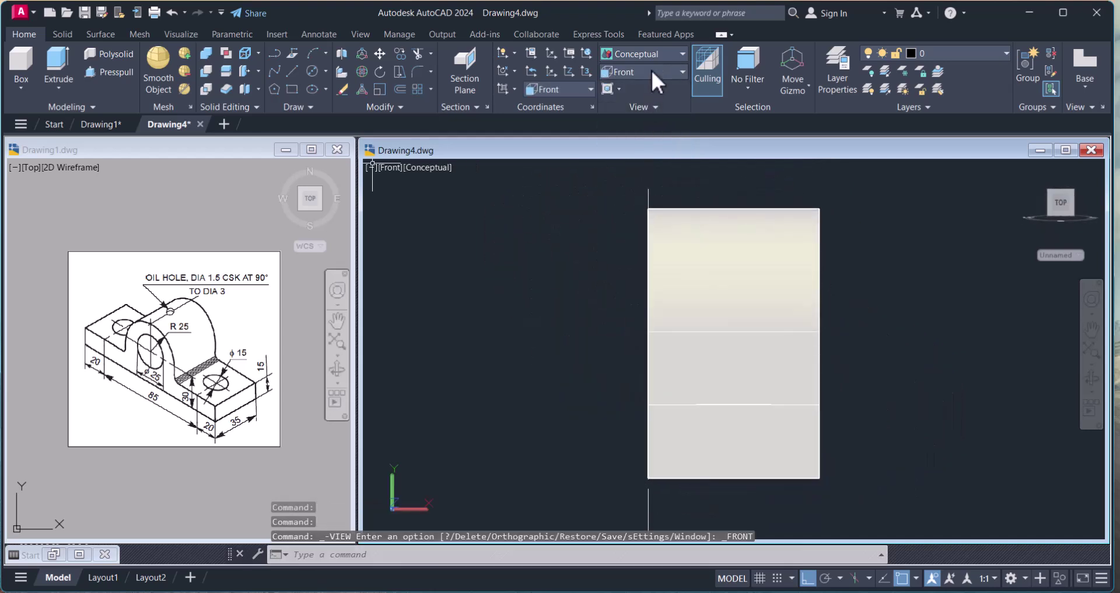
pyautogui.click(684, 69)
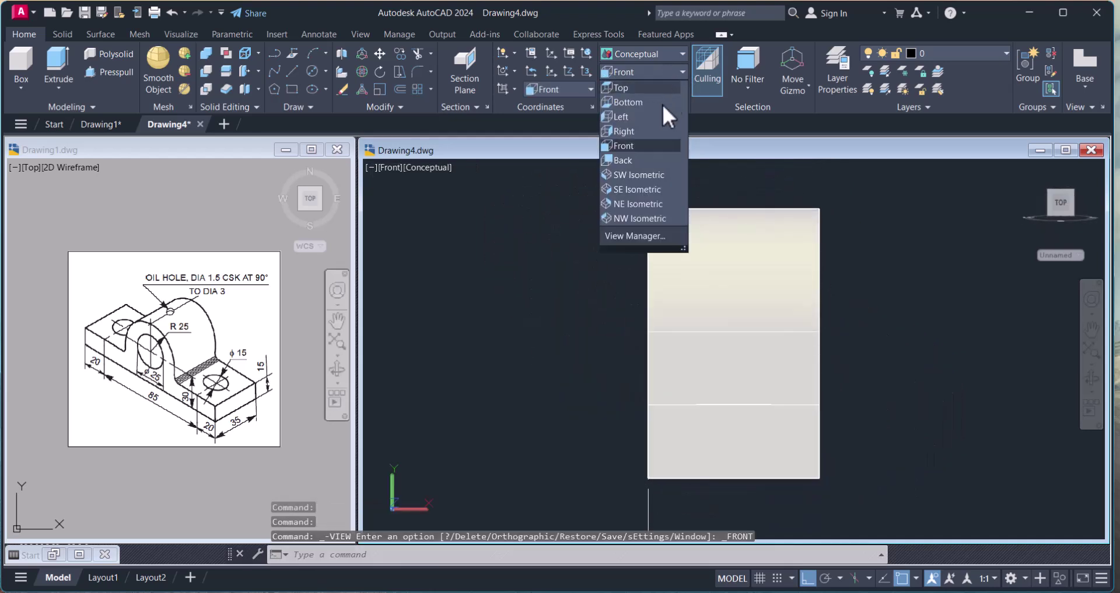
pyautogui.click(633, 131)
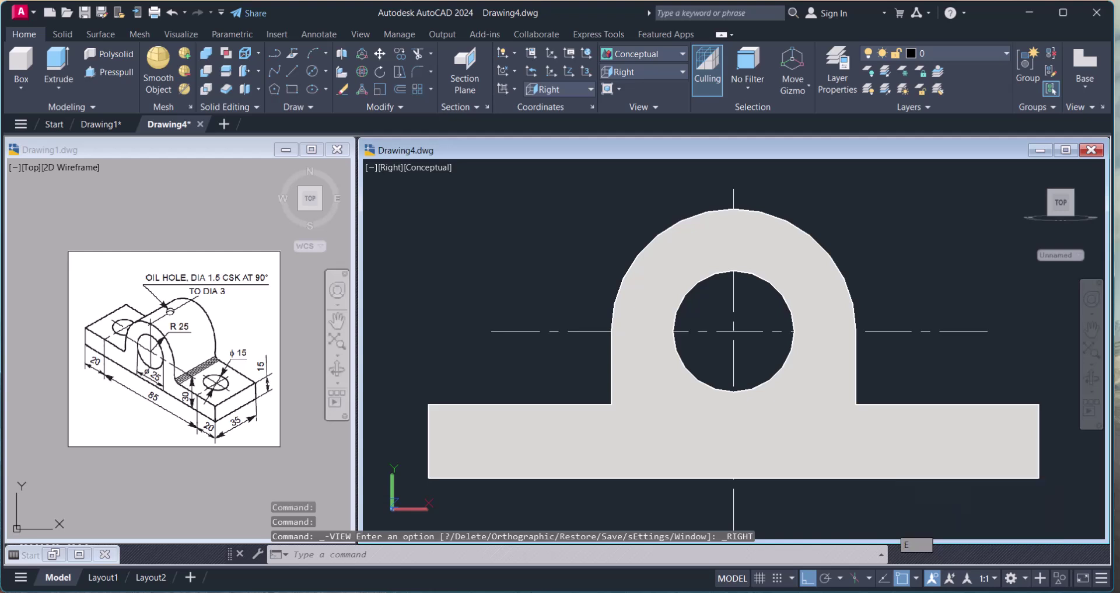
pyautogui.press('Escape')
pyautogui.press('Escape')
pyautogui.click(465, 367)
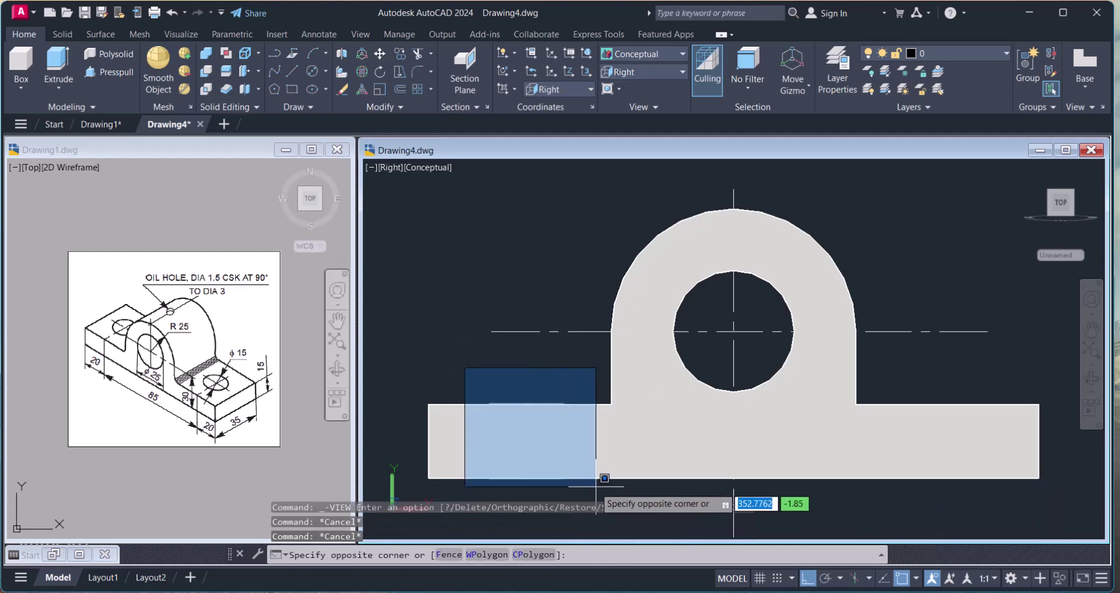
pyautogui.press('Escape')
pyautogui.click(886, 366)
pyautogui.click(1035, 500)
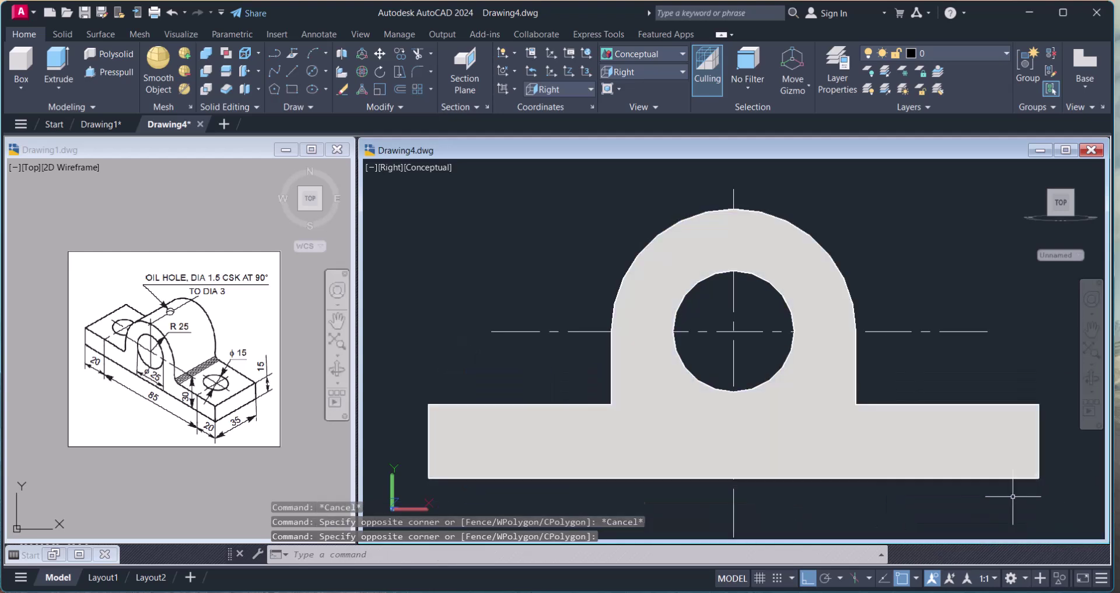
pyautogui.press('Escape')
# Try to mirror the foot's diameter 15 cylinder across the bracket's vertical centre plane
pyautogui.click(1092, 383)
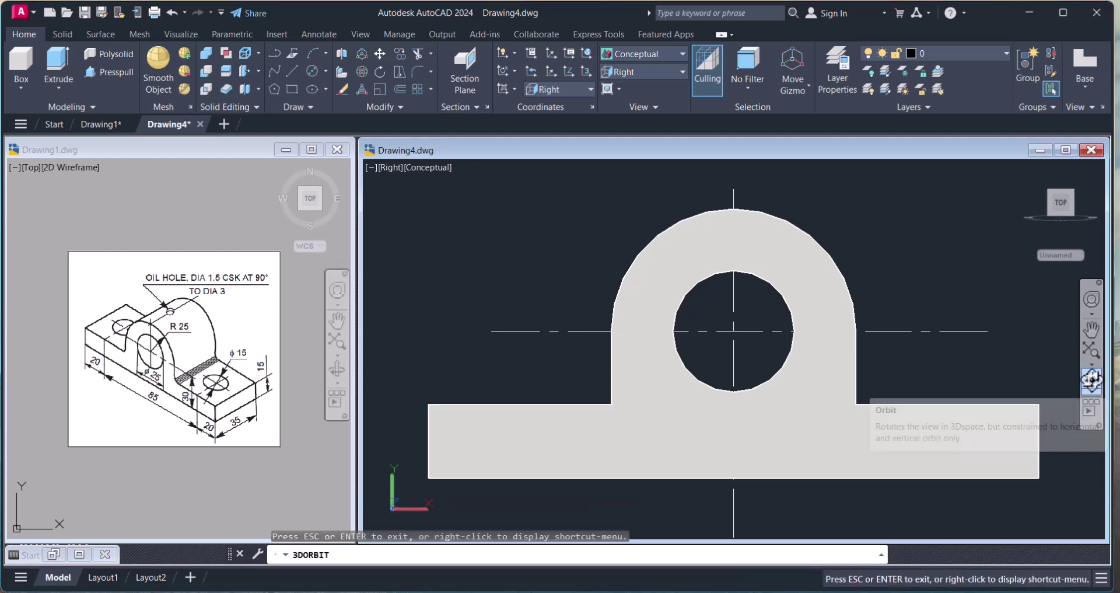
pyautogui.moveTo(817, 348)
pyautogui.mouseDown()
pyautogui.moveTo(806, 392)
pyautogui.moveTo(803, 356)
pyautogui.mouseUp()
pyautogui.press('Escape')
pyautogui.click(526, 406)
pyautogui.press('Escape')
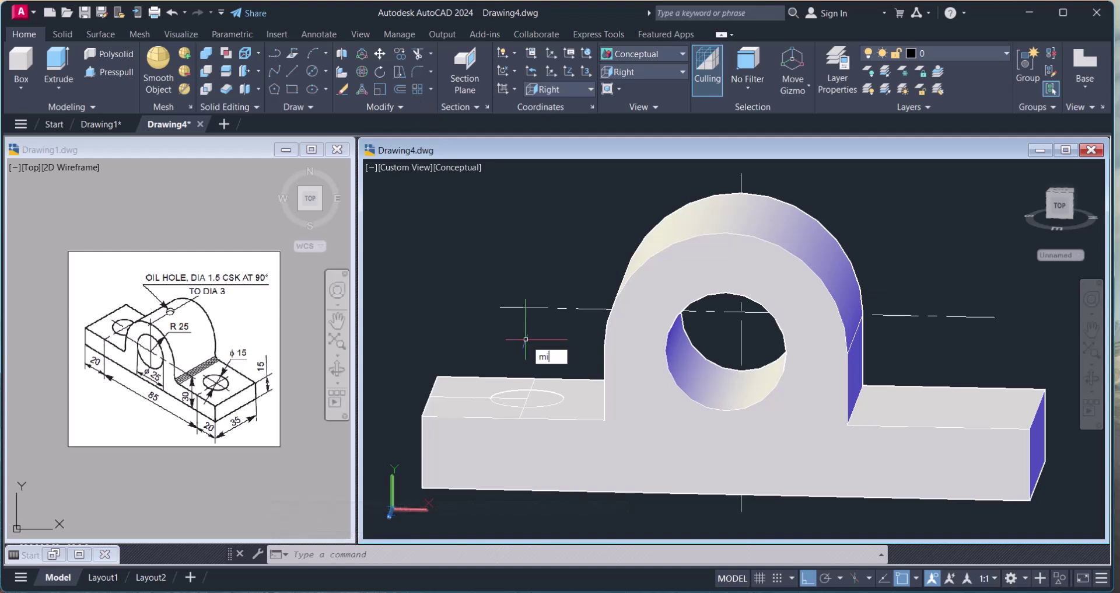
pyautogui.press('Return')
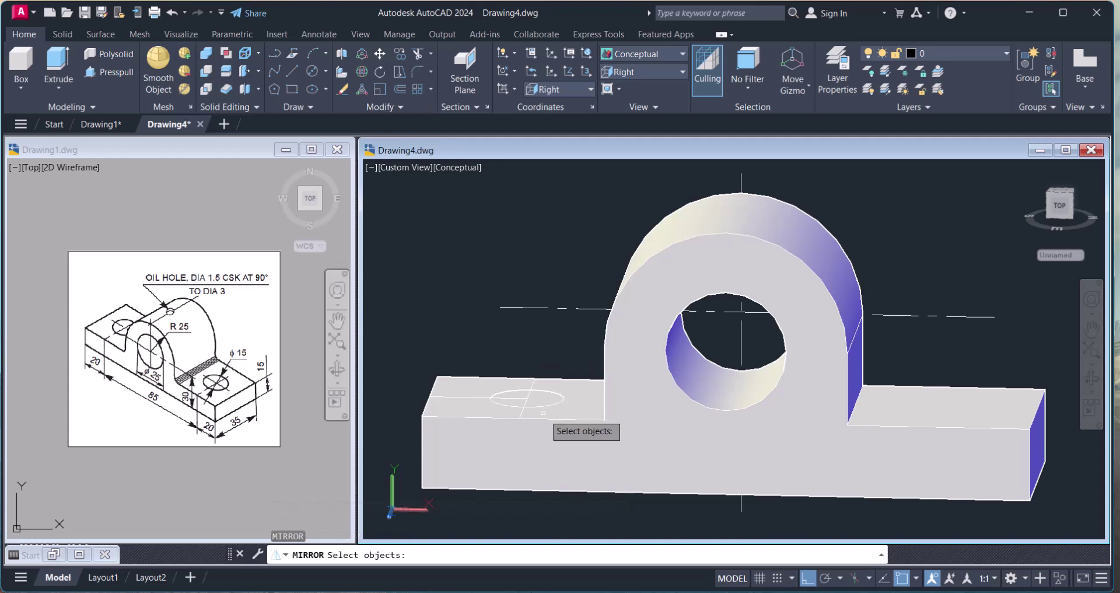
pyautogui.click(555, 393)
pyautogui.press('Return')
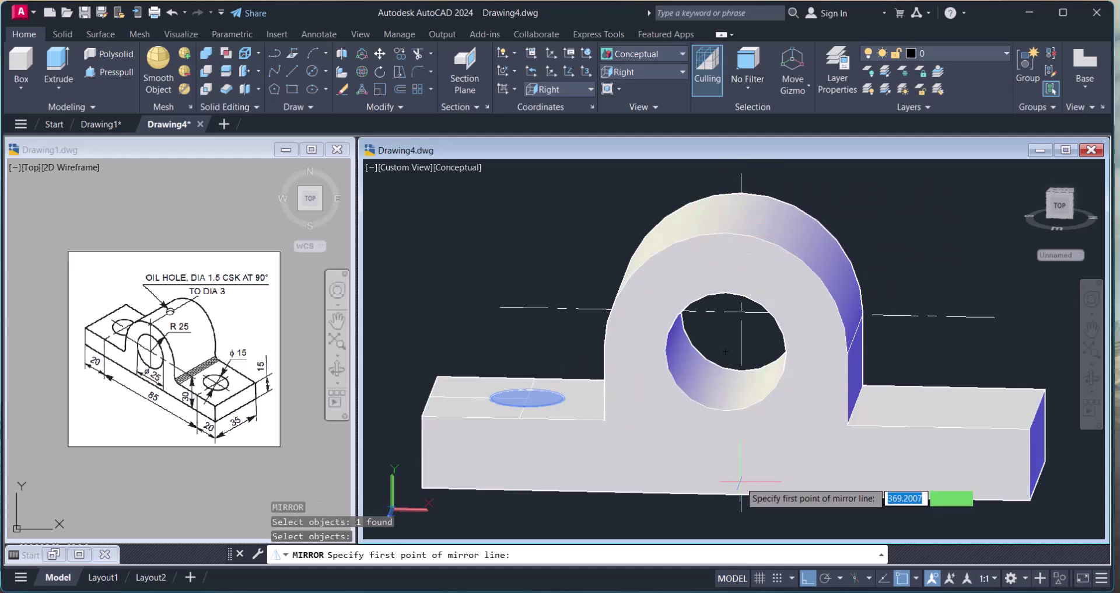
pyautogui.scroll(-3, 671, 318)
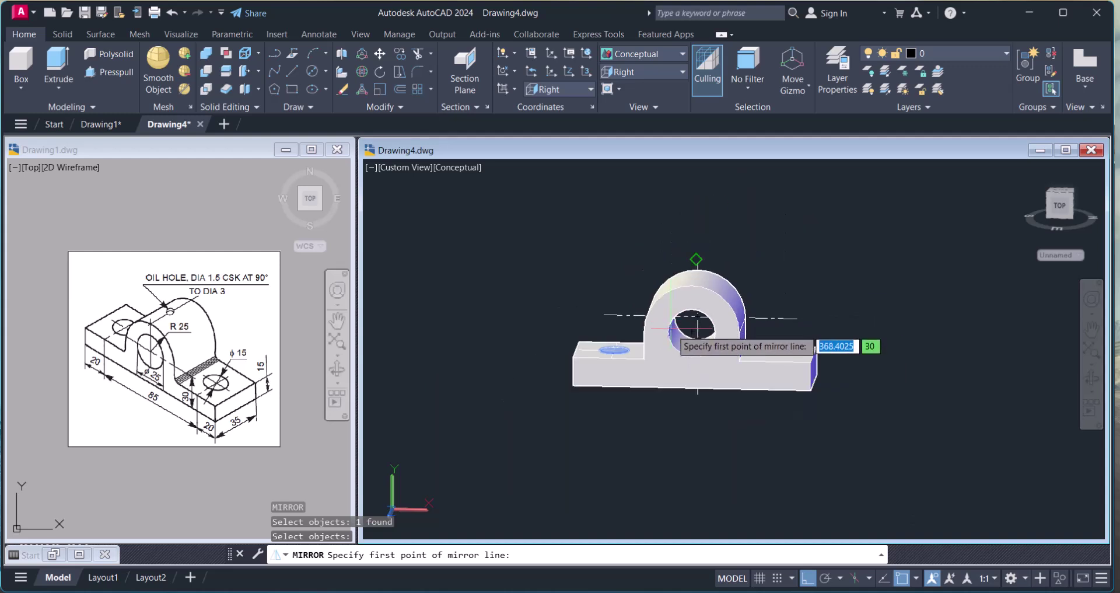
pyautogui.press('Escape')
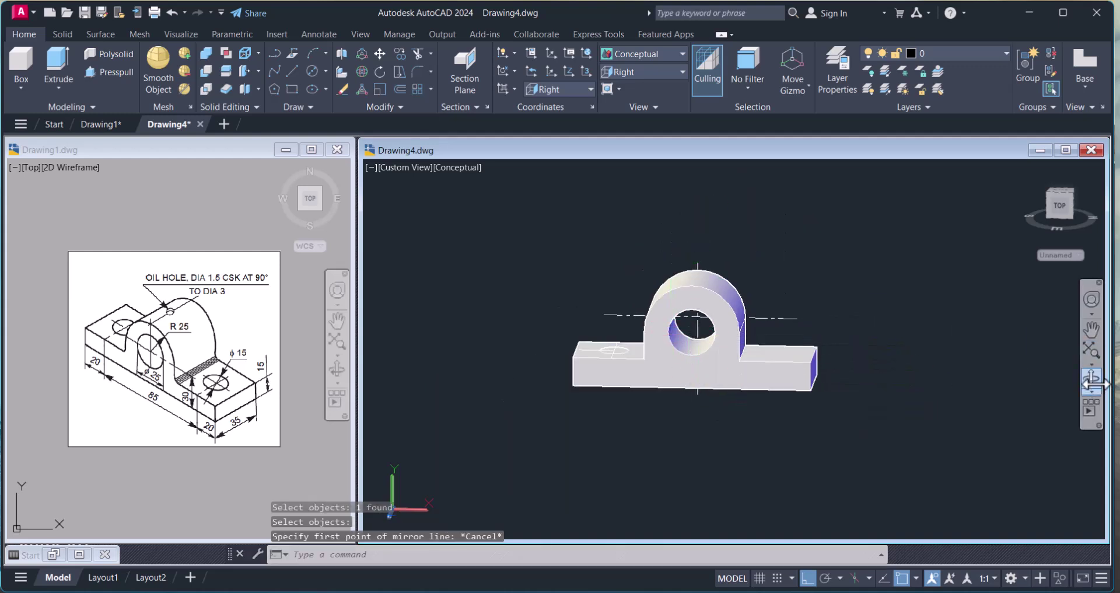
# In the SW Isometric view, draw a line from the left foot's top front corner 20 along the edge, continuing perpendicular to the rear edge
pyautogui.click(672, 71)
pyautogui.click(643, 181)
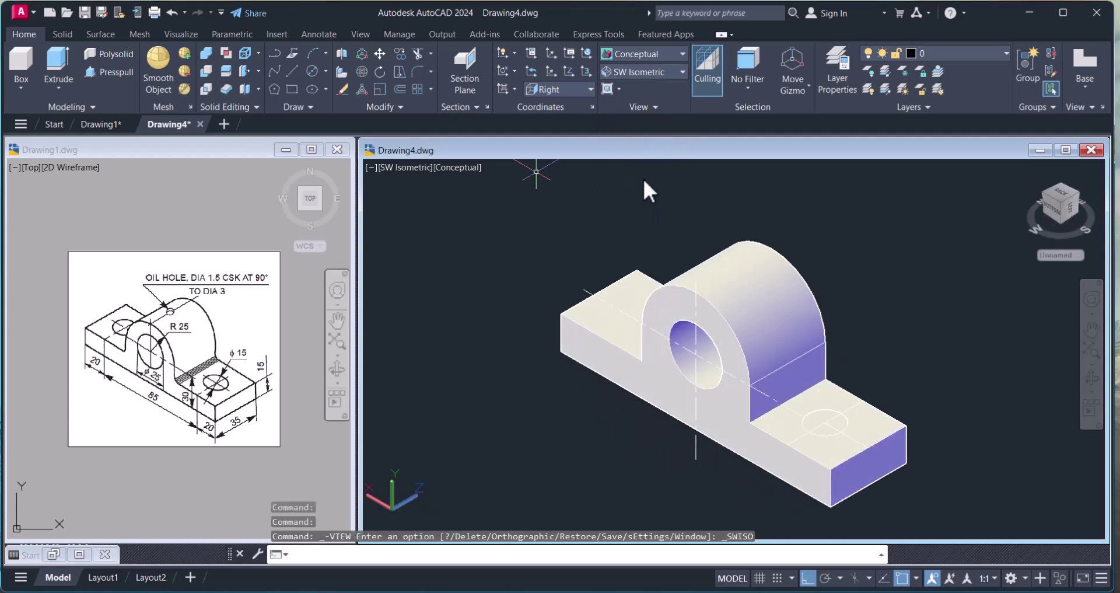
pyautogui.write('l')
pyautogui.press('Return')
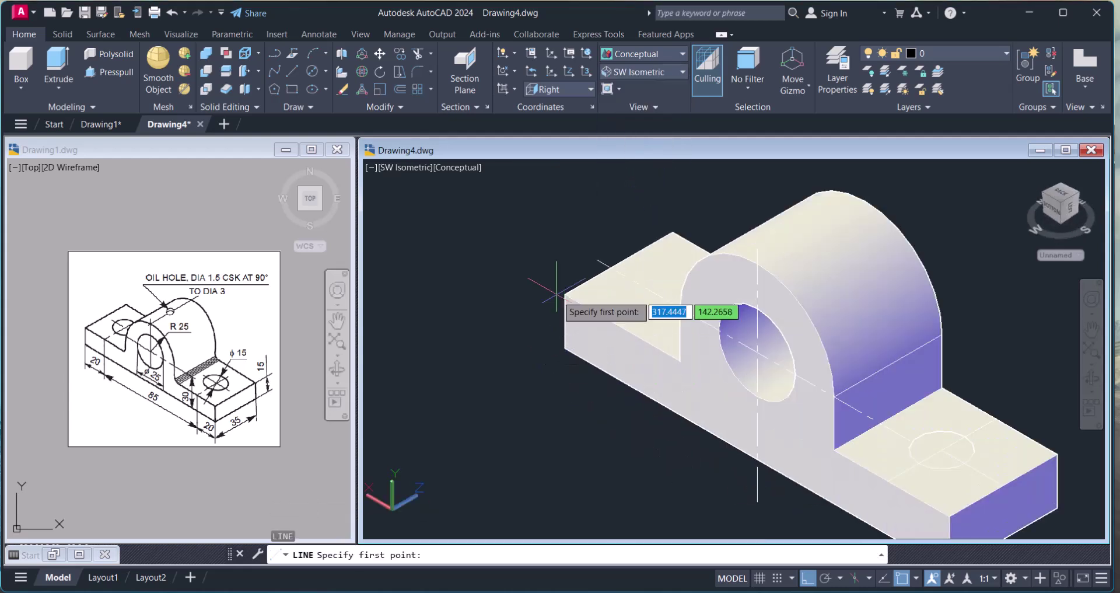
pyautogui.click(527, 297)
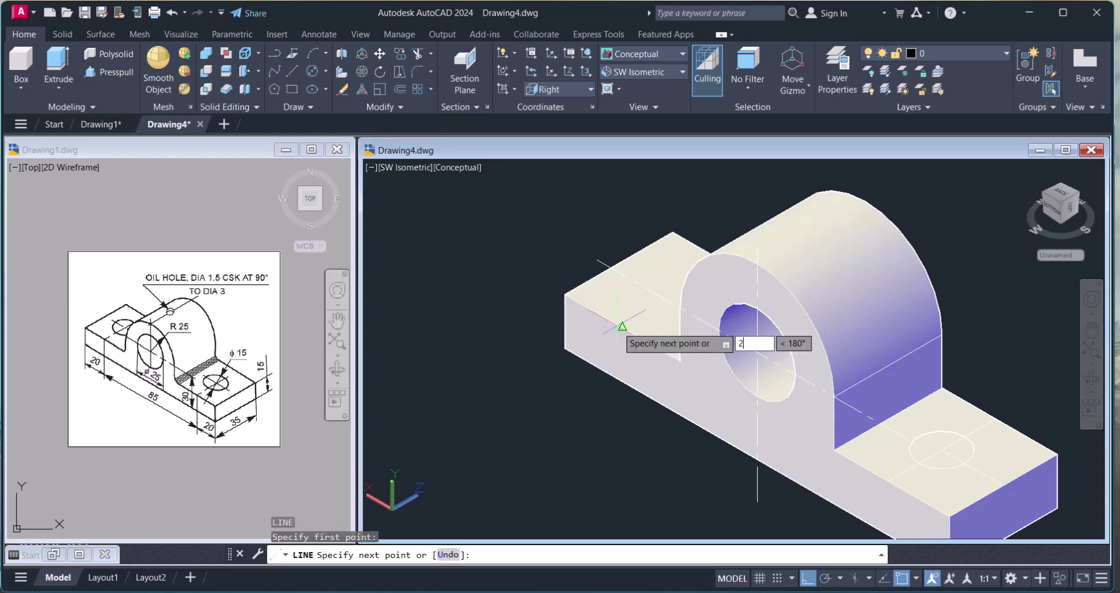
pyautogui.press('Return')
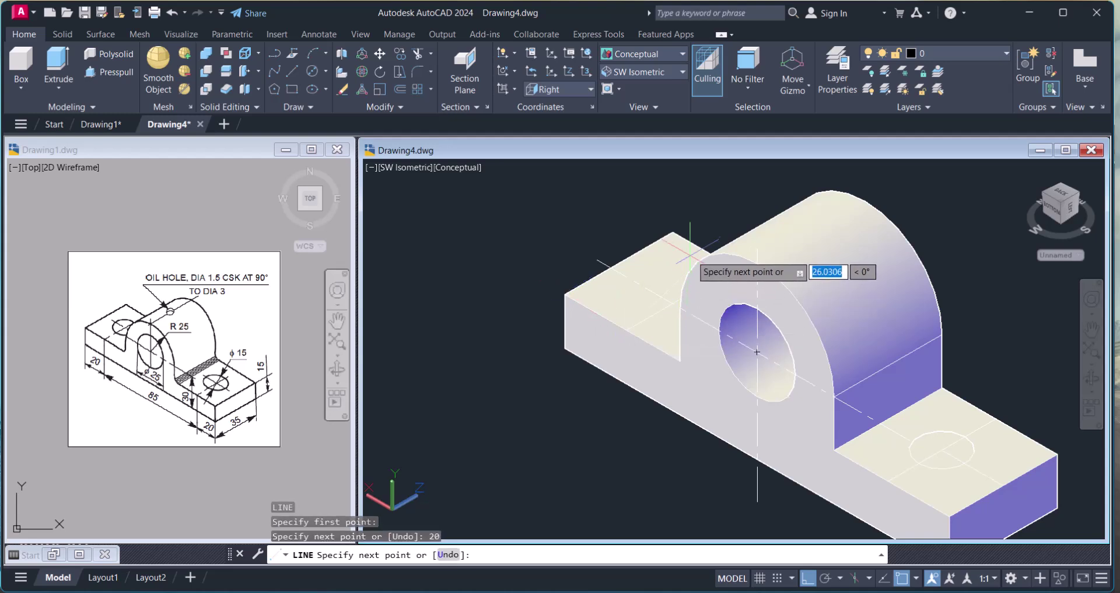
pyautogui.scroll(4, 707, 237)
pyautogui.scroll(-1, 697, 239)
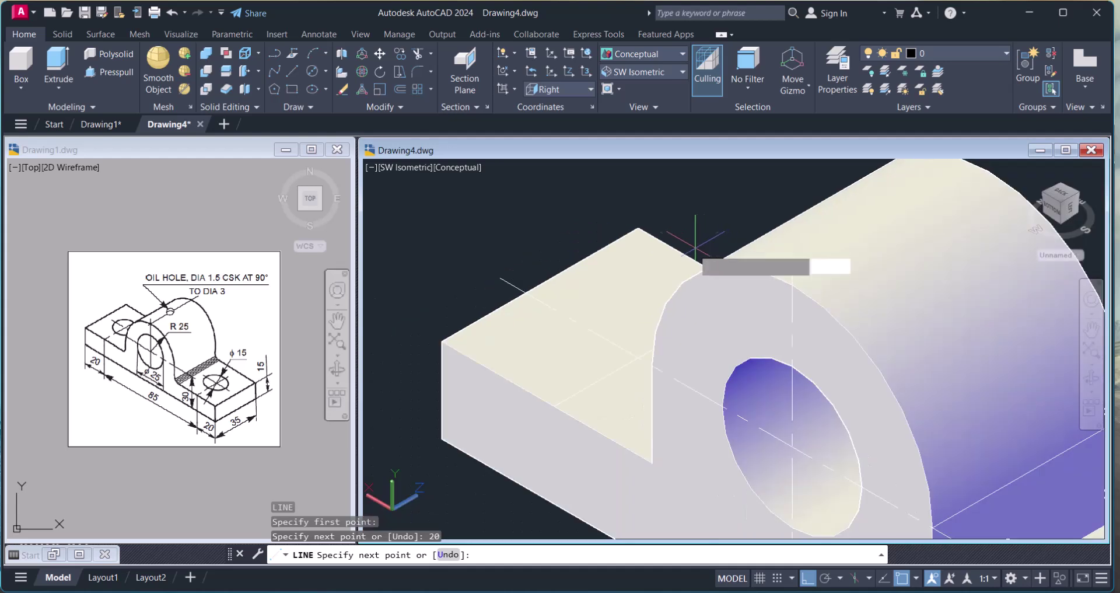
pyautogui.write('per')
pyautogui.press('Return')
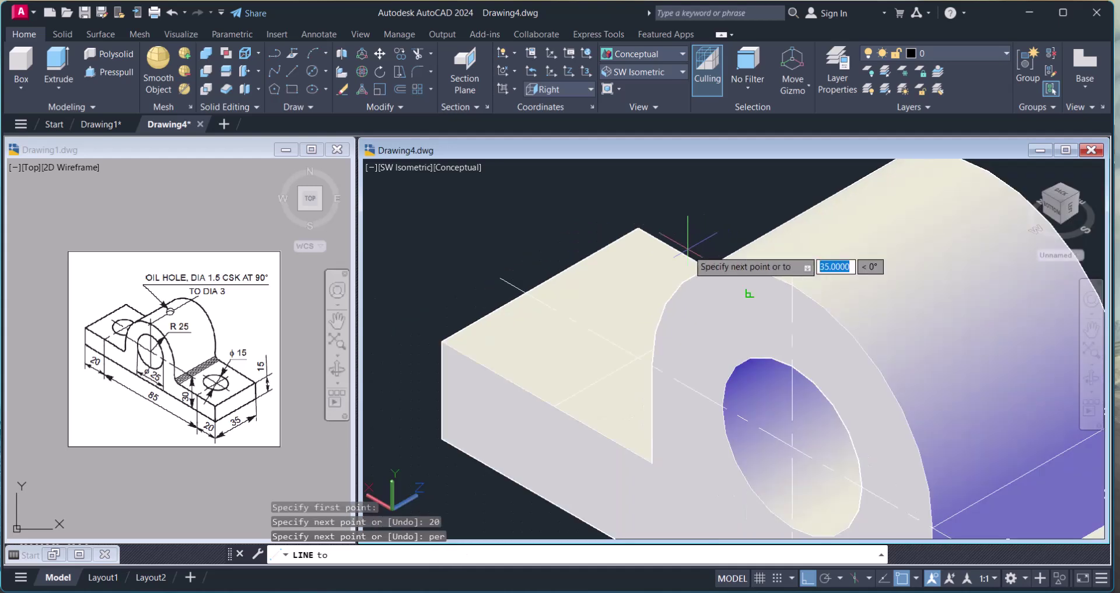
pyautogui.click(751, 293)
pyautogui.press('Escape')
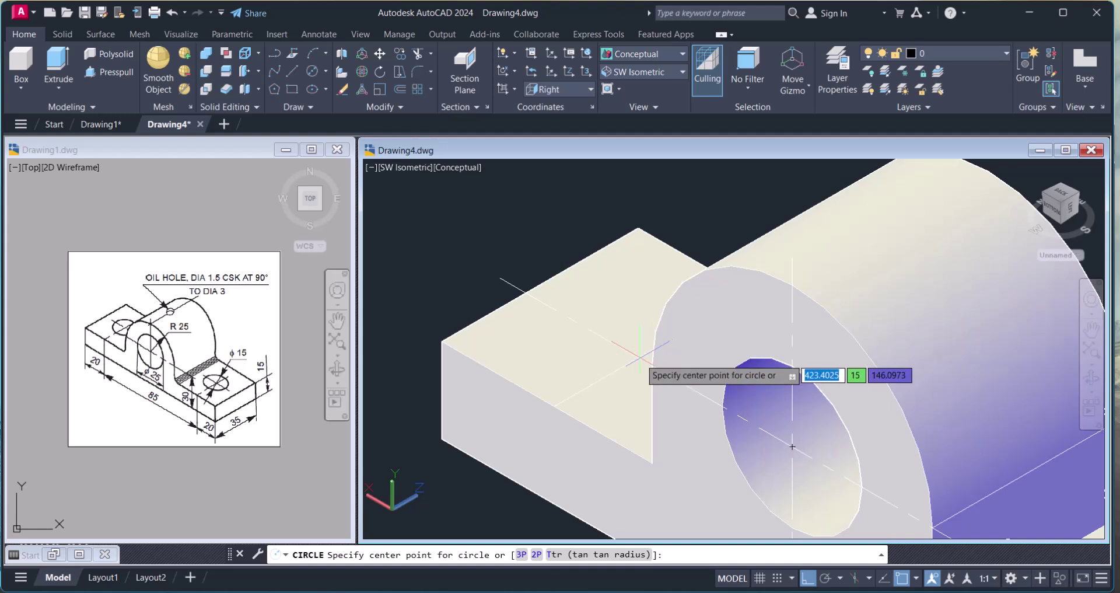
pyautogui.scroll(-5, 652, 351)
pyautogui.scroll(2, 680, 481)
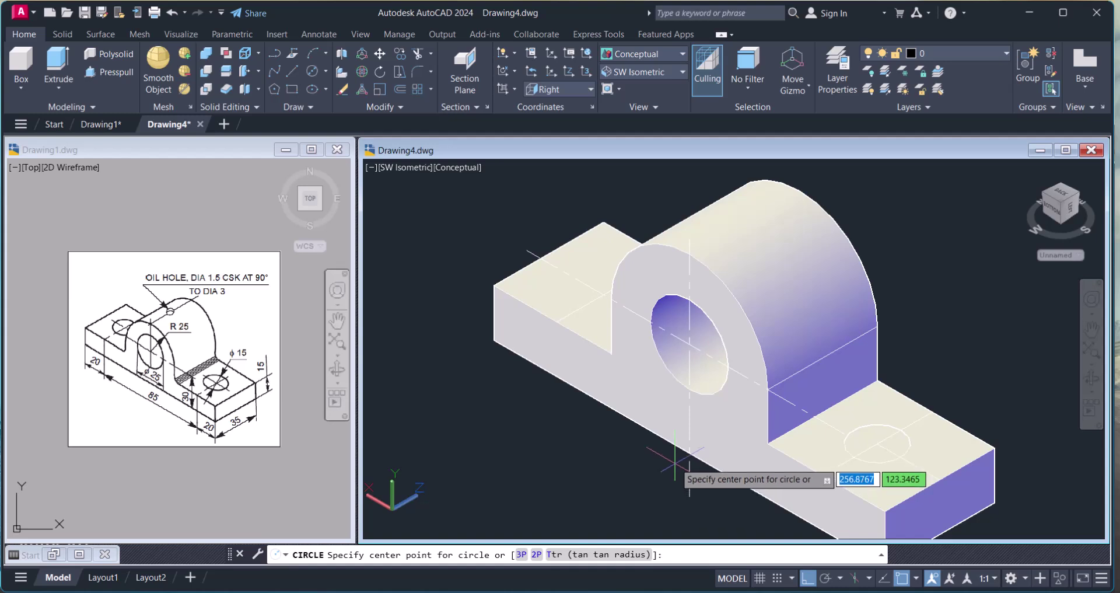
pyautogui.scroll(3, 579, 301)
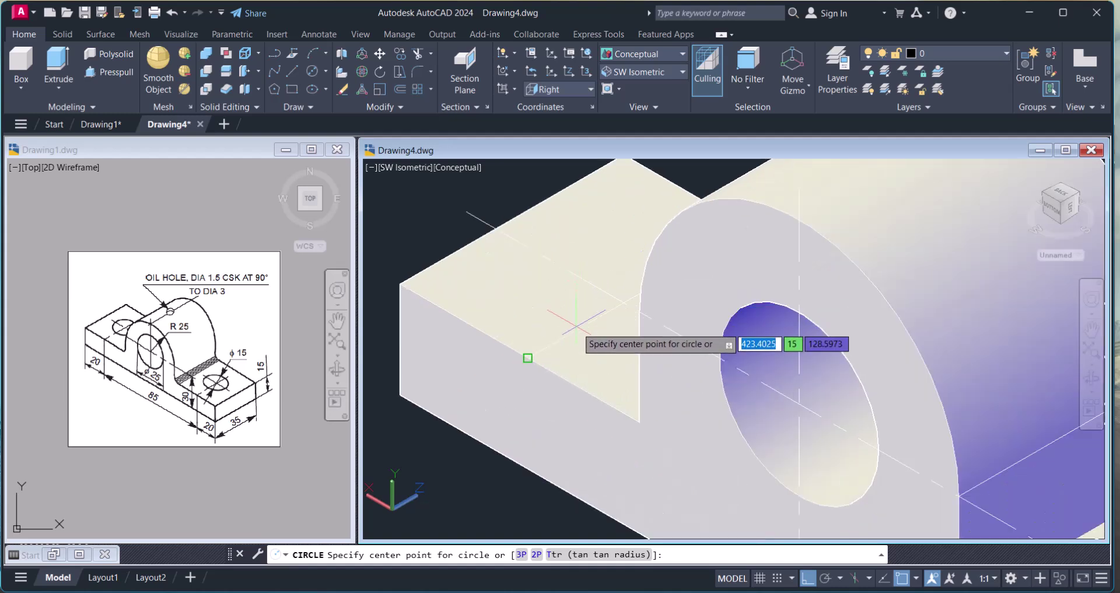
pyautogui.scroll(-3, 525, 327)
pyautogui.press('Escape')
# Erase the horizontal centreline running through the bearing bore on the front face
pyautogui.write('e')
pyautogui.press('Return')
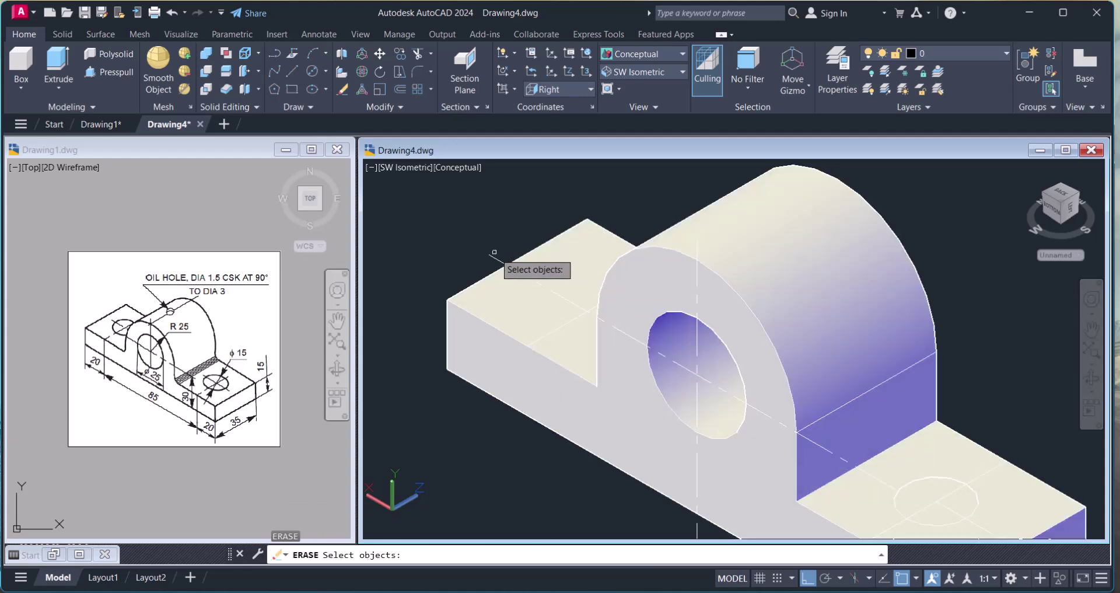
pyautogui.click(492, 255)
pyautogui.press('Return')
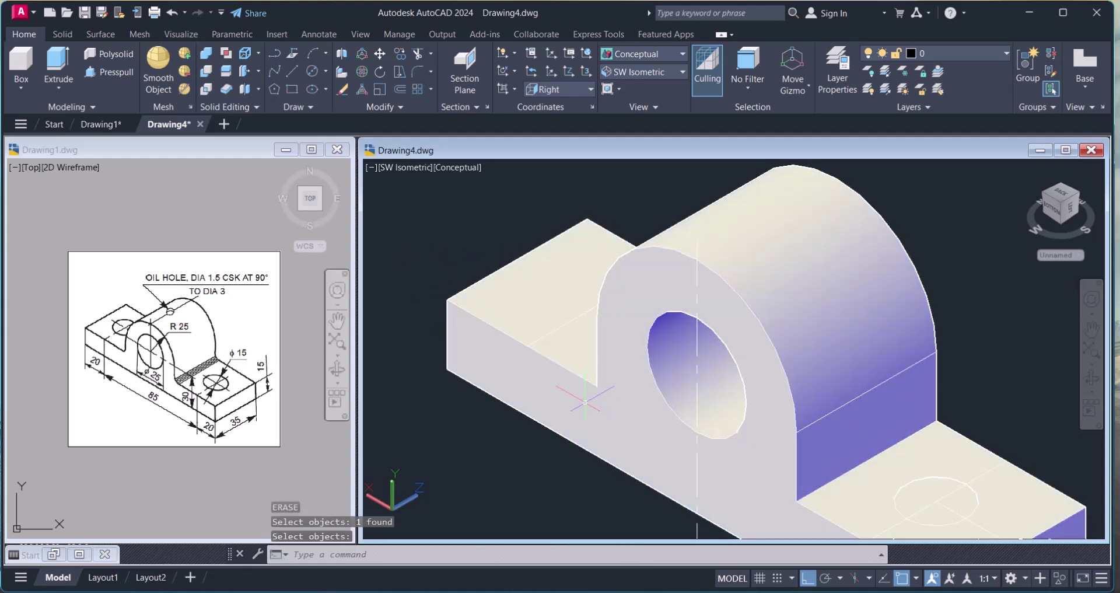
pyautogui.press('Escape')
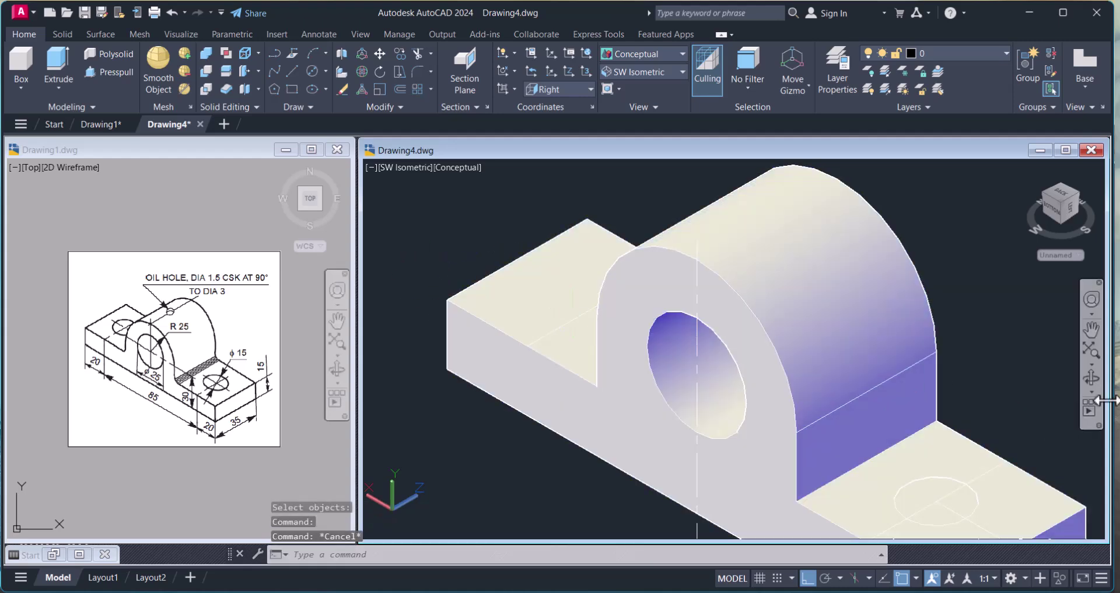
# Try to draw a circle of diameter 15 at the midpoint of the left foot's cross line
pyautogui.click(1091, 378)
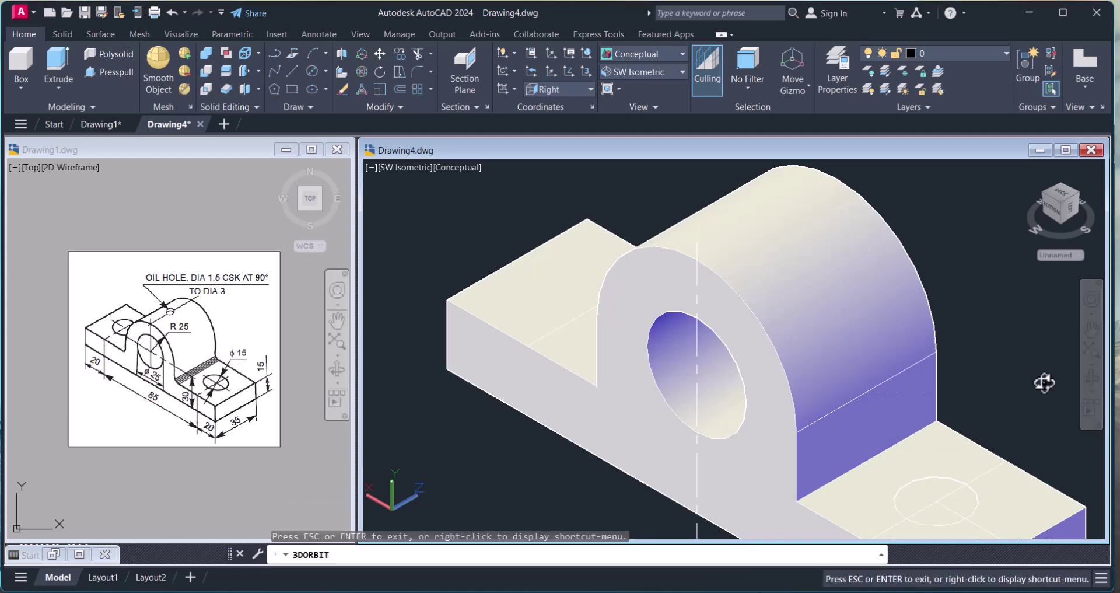
pyautogui.moveTo(563, 335); pyautogui.dragTo(609, 345)
pyautogui.click(313, 70)
pyautogui.click(569, 282)
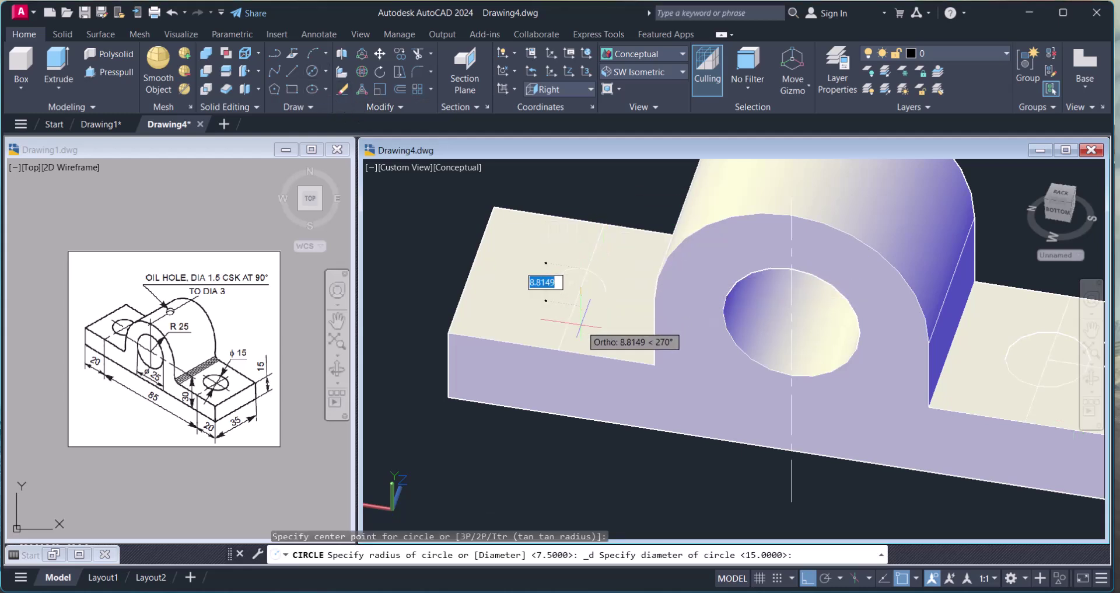
pyautogui.write('15')
pyautogui.press('Return')
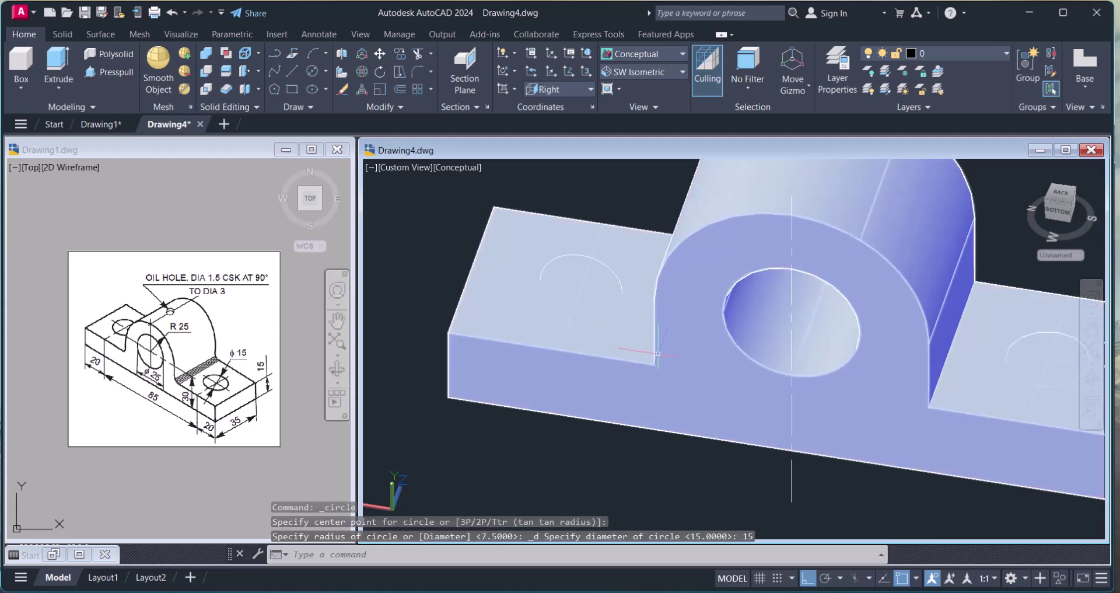
# Erase the wrongly oriented upright circle at the left foot's cross line
pyautogui.moveTo(563, 295); pyautogui.dragTo(556, 268, button='middle')
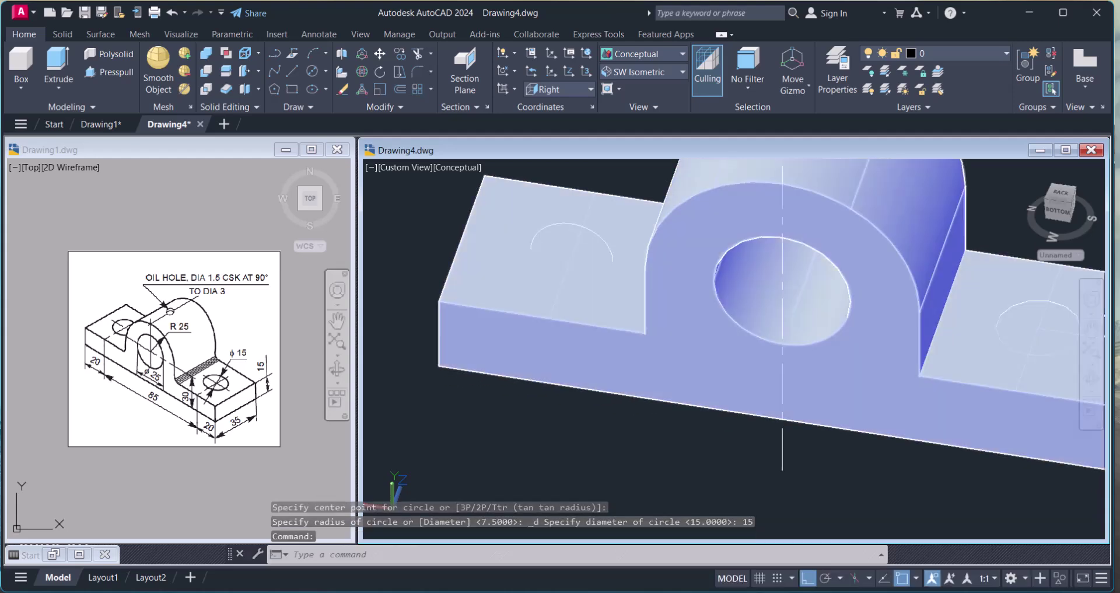
pyautogui.click(1092, 378)
pyautogui.moveTo(752, 327); pyautogui.dragTo(690, 292)
pyautogui.press('Escape')
pyautogui.click(677, 296)
pyautogui.press('Escape')
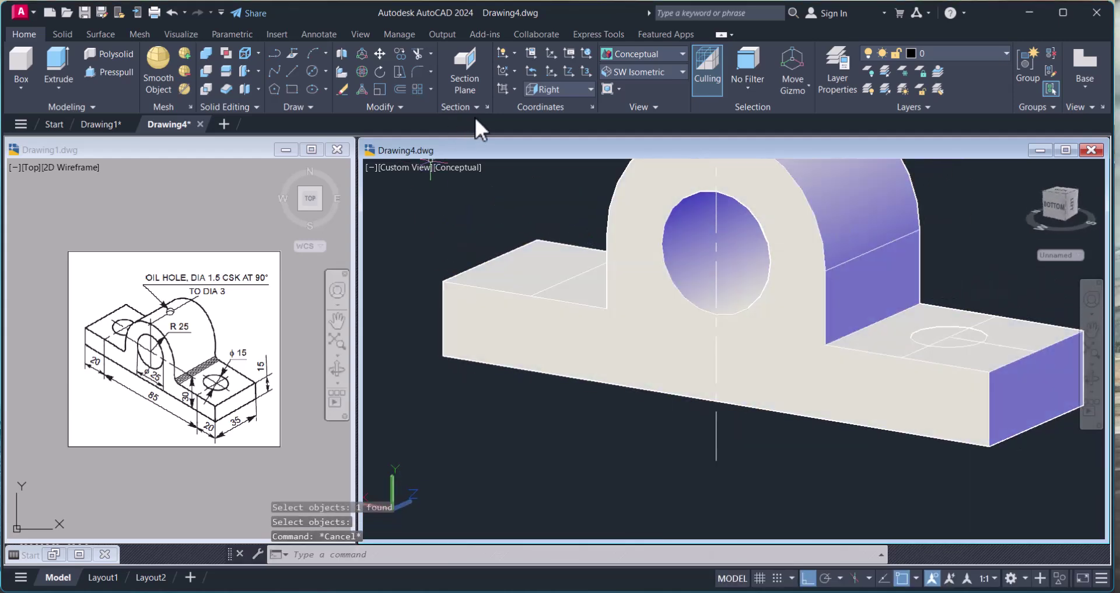
# Set the UCS origin at the base's right bottom front corner, with X along the end's bottom edge and Y along the front bottom edge
pyautogui.click(549, 54)
pyautogui.click(990, 445)
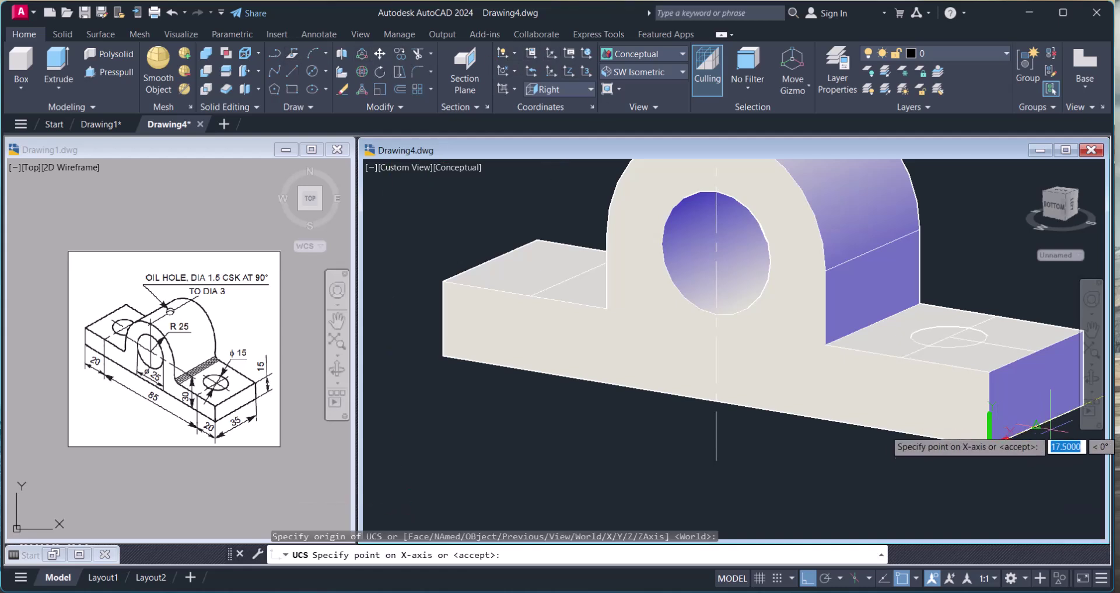
pyautogui.moveTo(883, 435); pyautogui.dragTo(841, 435, button='middle')
pyautogui.scroll(-1, 863, 417)
pyautogui.click(861, 417)
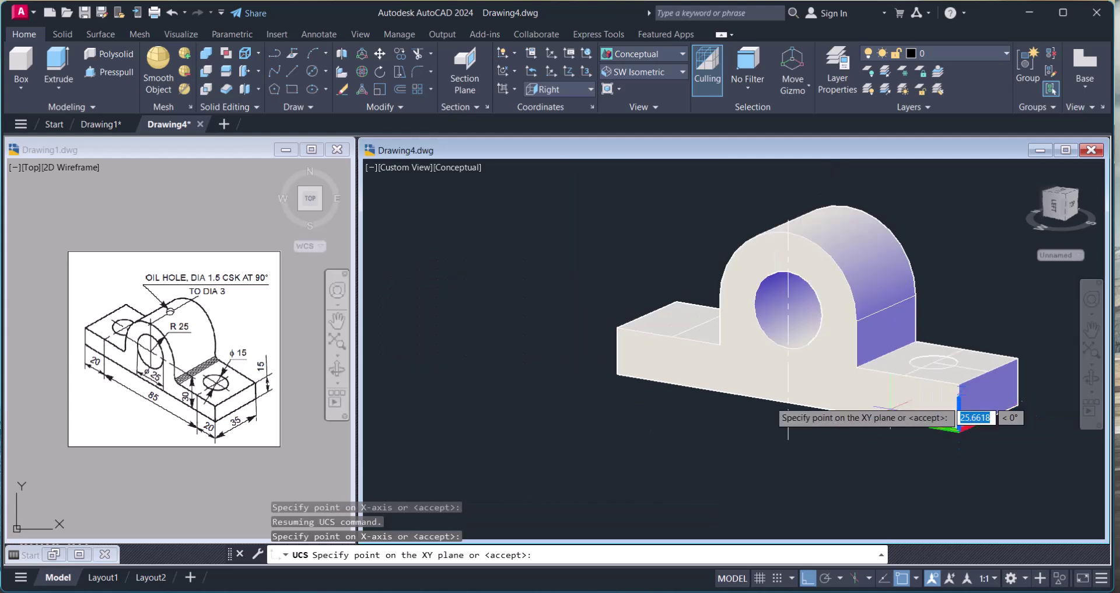
pyautogui.press('Return')
pyautogui.press('Escape')
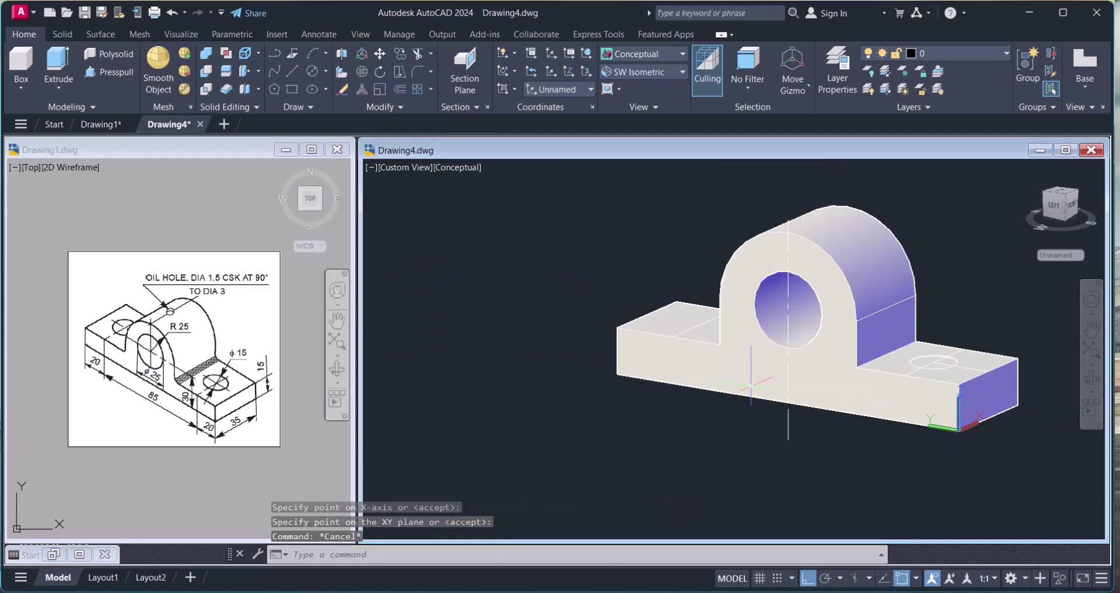
# Draw a circle of diameter 15 flat on the left foot's top face, centred at the cross line's midpoint
pyautogui.click(312, 71)
pyautogui.scroll(3, 725, 272)
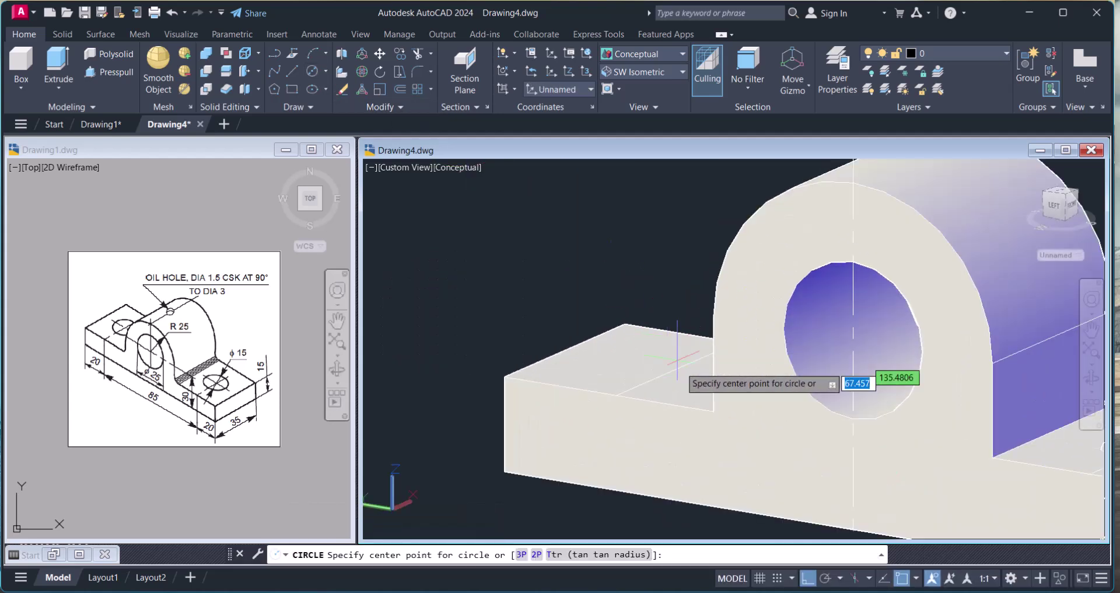
pyautogui.click(680, 369)
pyautogui.write('d')
pyautogui.press('Return')
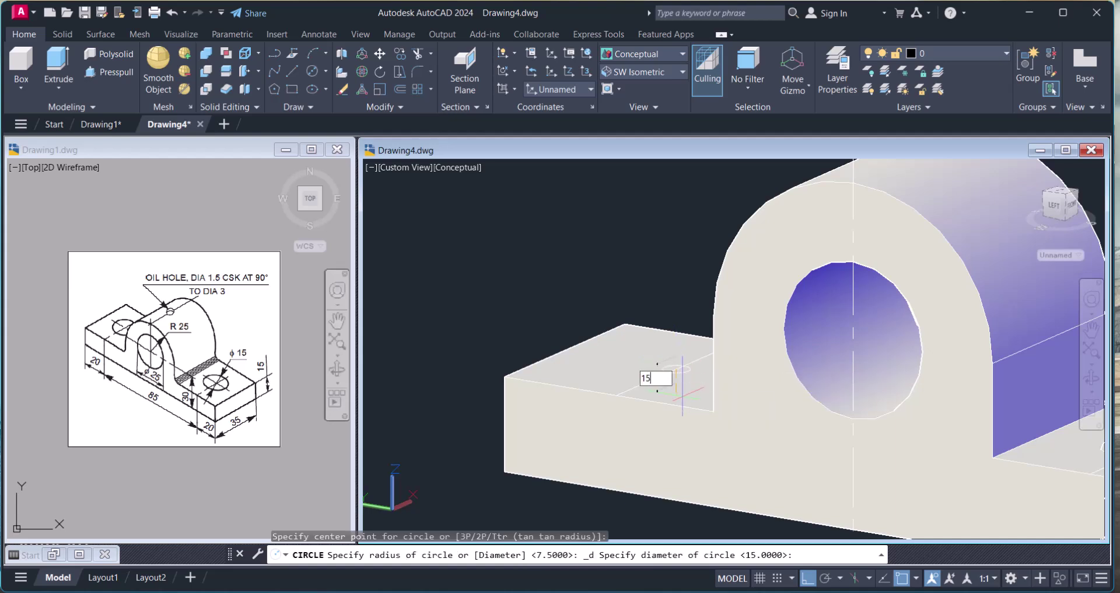
pyautogui.write('15')
pyautogui.press('Return')
pyautogui.press('Escape')
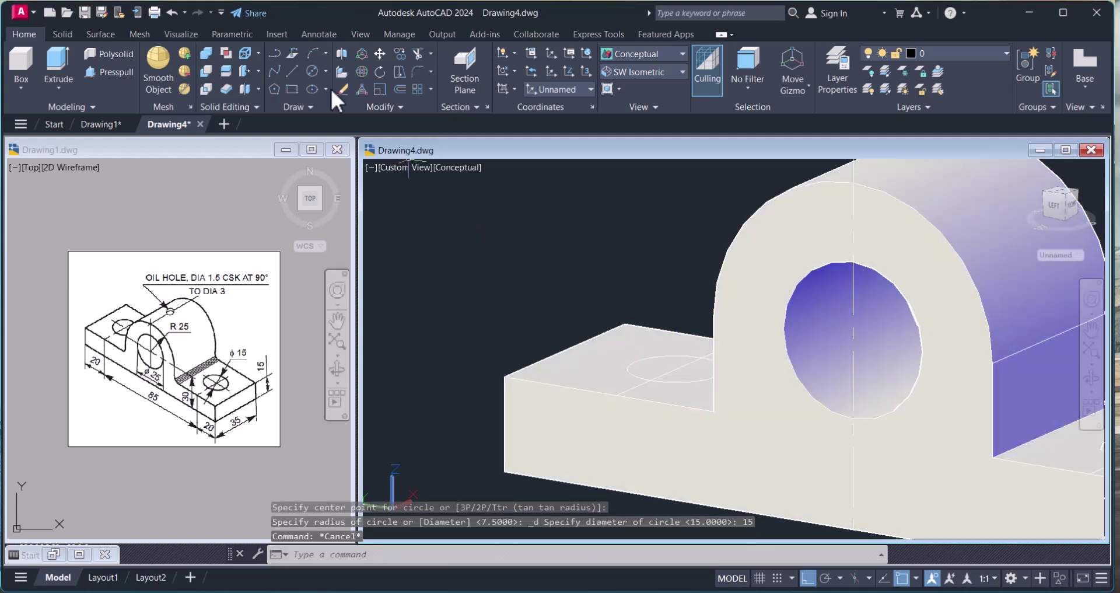
# Extrude the diameter 15 circle on the left foot 15 downward through the foot
pyautogui.click(51, 57)
pyautogui.click(644, 360)
pyautogui.rightClick(644, 362)
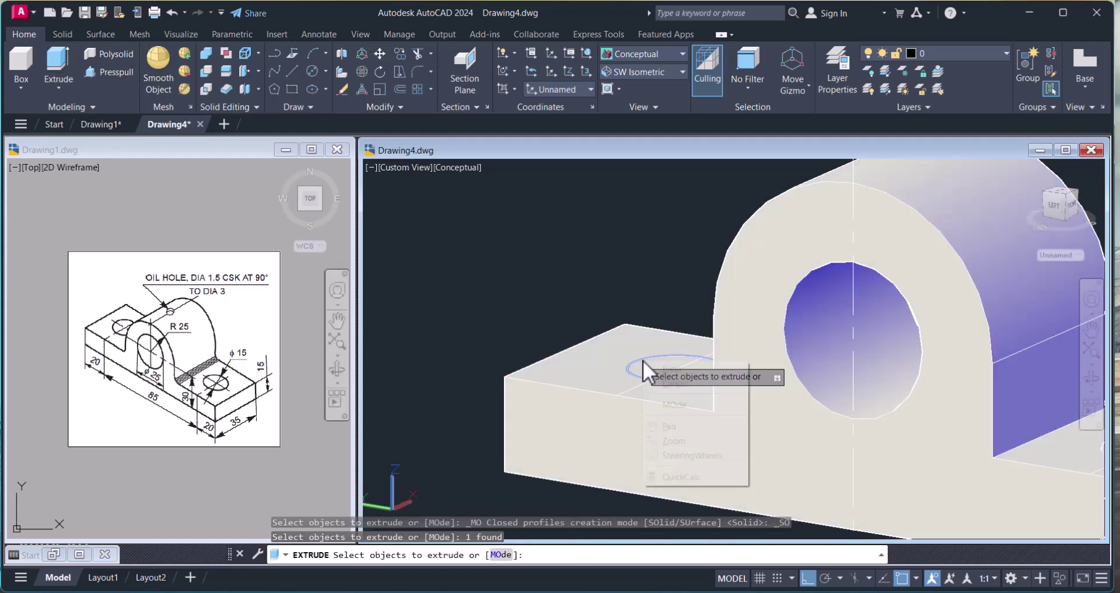
pyautogui.click(657, 367)
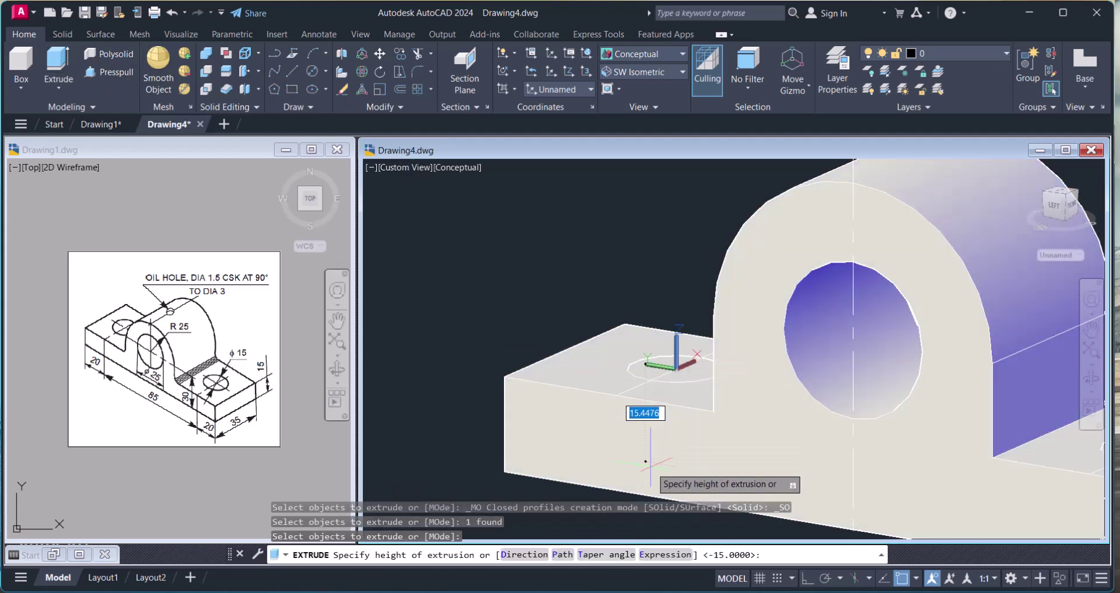
pyautogui.write('15')
pyautogui.press('Return')
pyautogui.press('Escape')
pyautogui.scroll(-6, 636, 377)
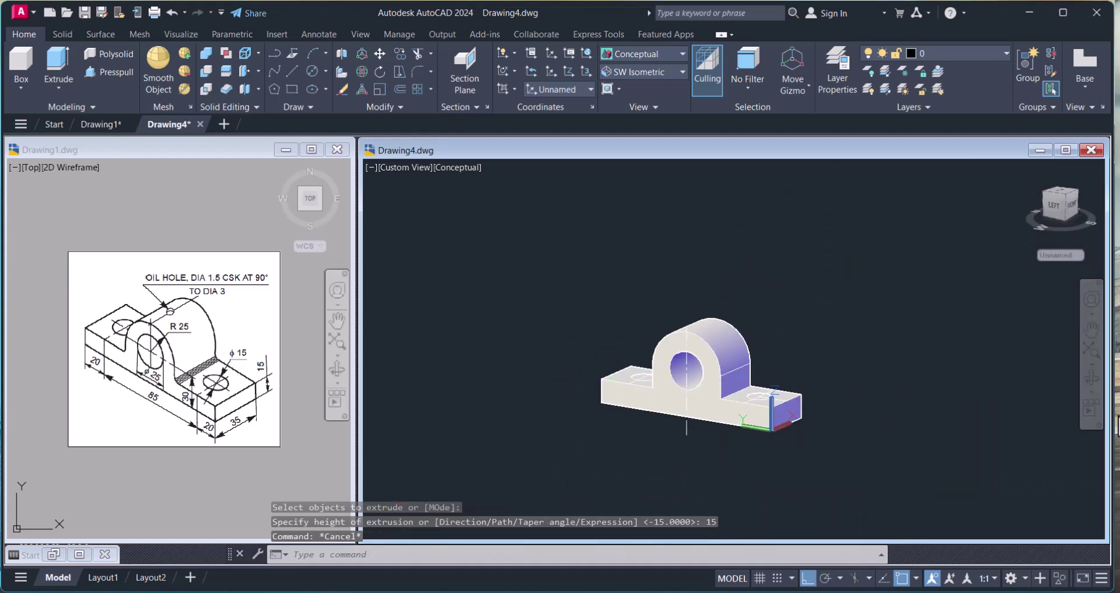
# Subtract the two diameter 15 foot cylinders from the bracket body to cut both mounting holes
pyautogui.click(1091, 379)
pyautogui.moveTo(741, 354); pyautogui.dragTo(710, 405)
pyautogui.press('Escape')
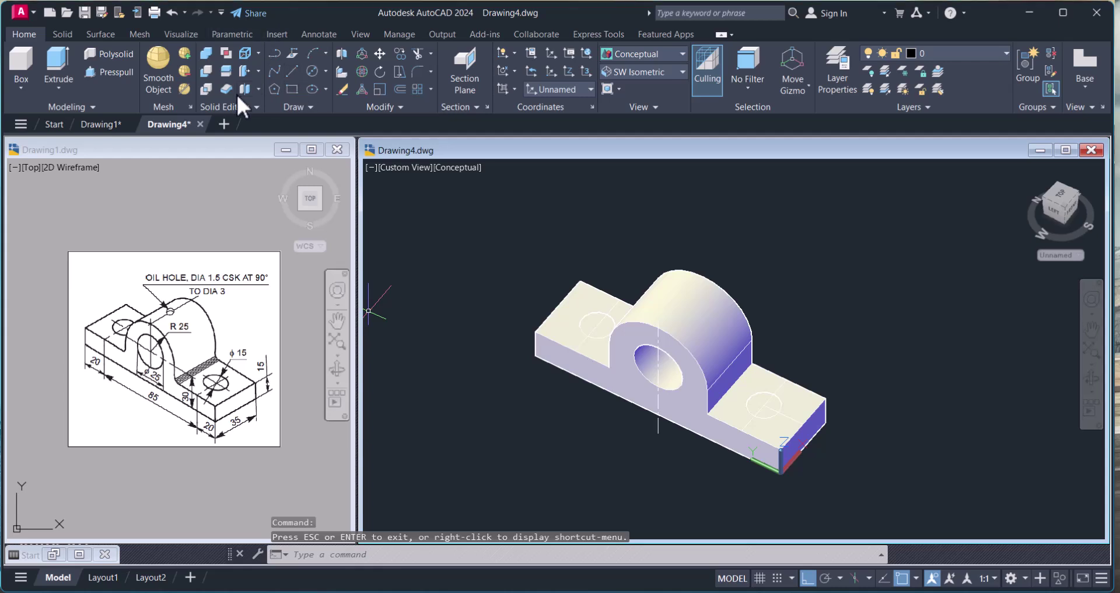
pyautogui.click(206, 71)
pyautogui.scroll(5, 755, 432)
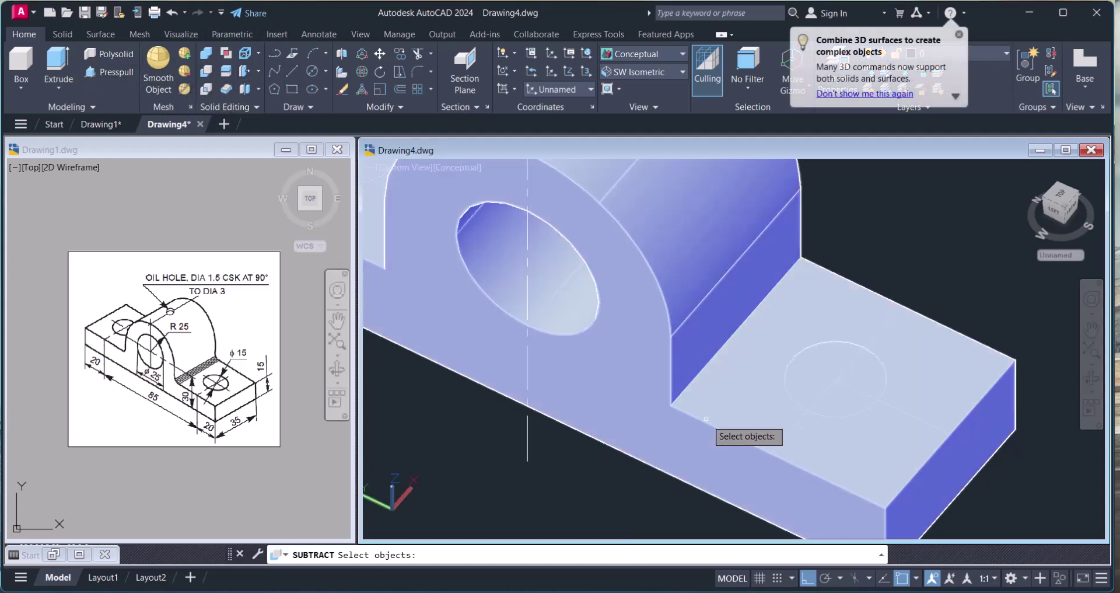
pyautogui.click(706, 420)
pyautogui.press('Return')
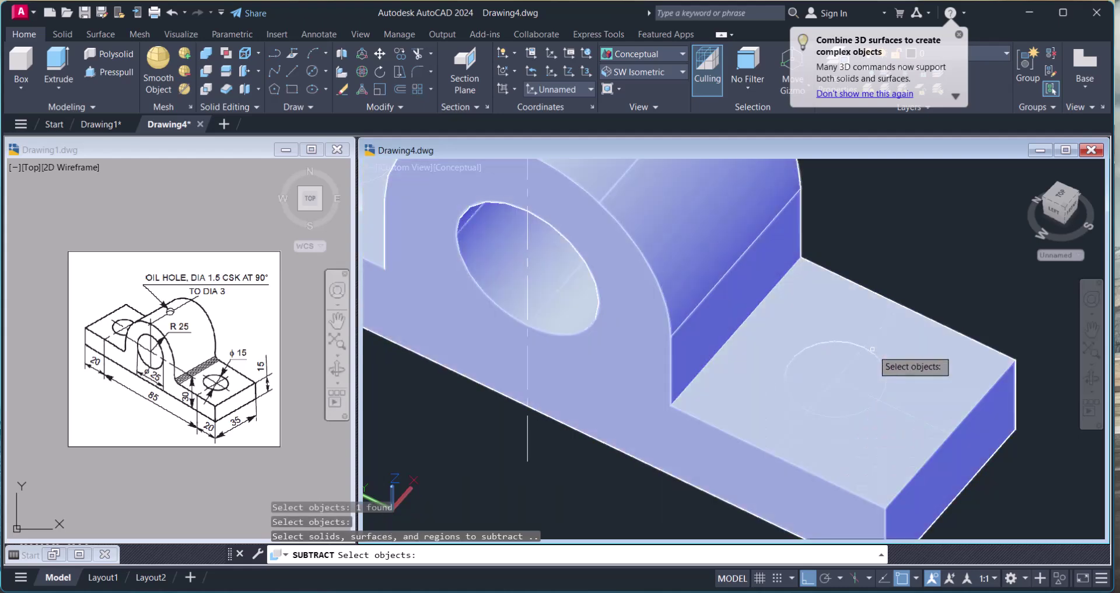
pyautogui.click(873, 354)
pyautogui.scroll(-5, 636, 274)
pyautogui.scroll(2, 703, 269)
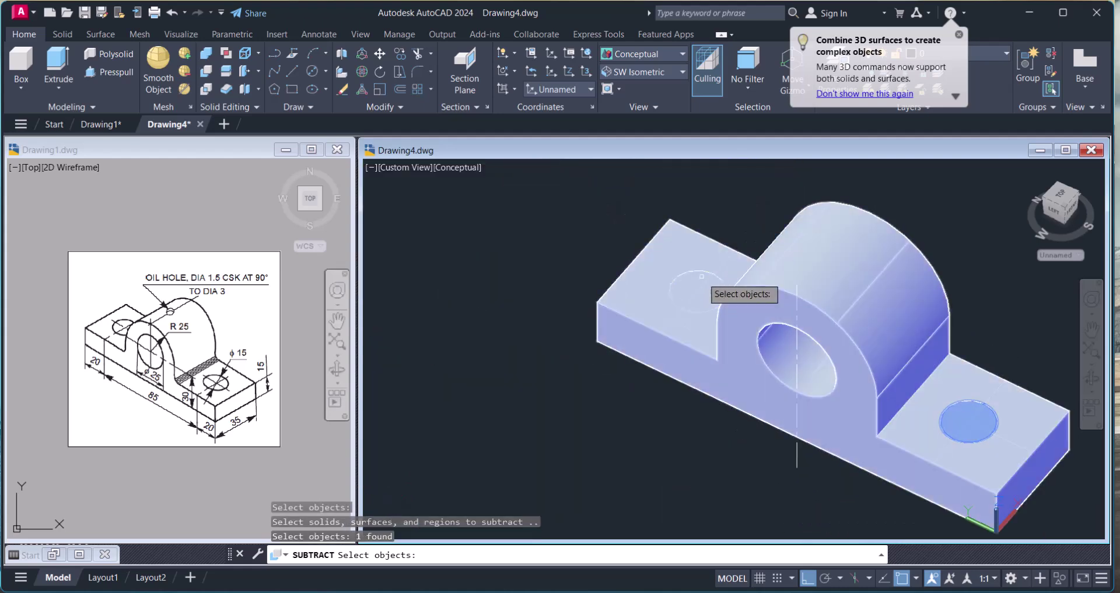
pyautogui.click(696, 290)
pyautogui.press('Return')
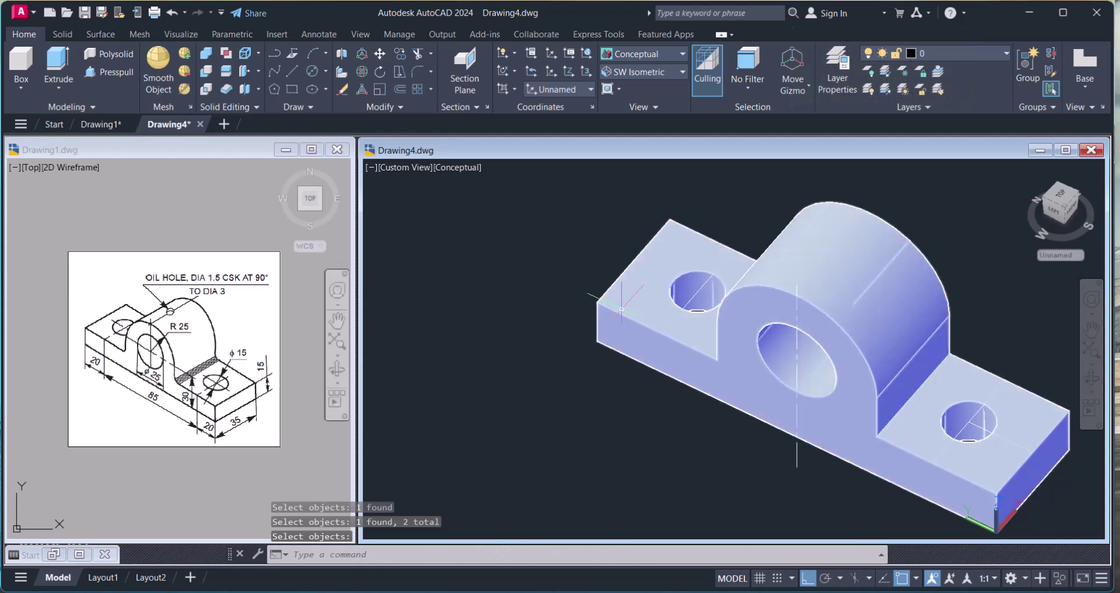
# Set the model view to SW Isometric
pyautogui.scroll(-4, 621, 308)
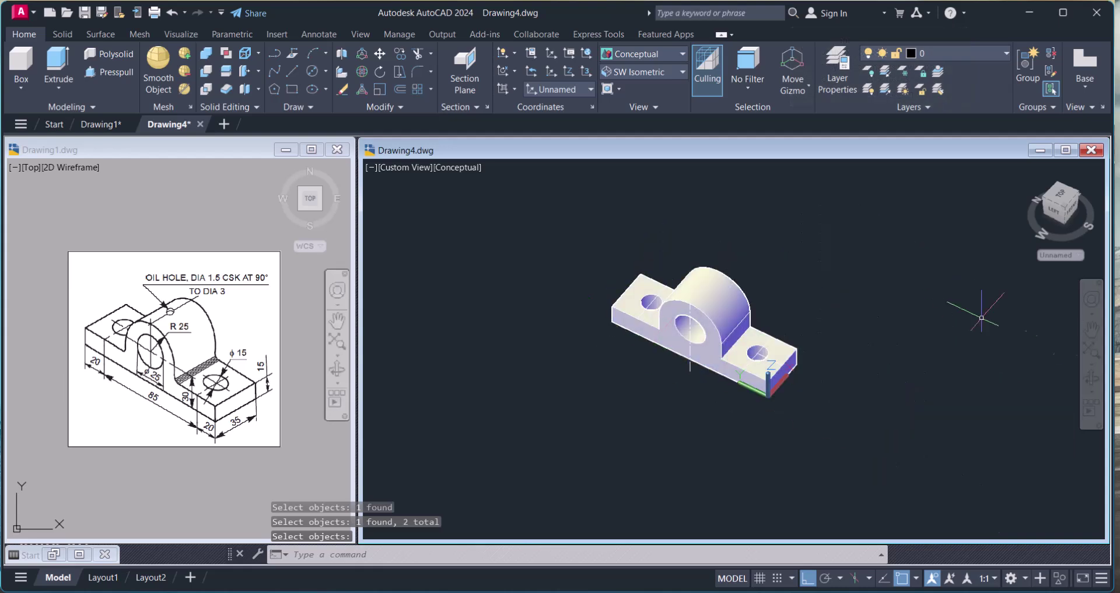
pyautogui.click(1091, 377)
pyautogui.moveTo(750, 370)
pyautogui.mouseDown()
pyautogui.moveTo(630, 288)
pyautogui.moveTo(782, 347)
pyautogui.moveTo(765, 318)
pyautogui.moveTo(715, 292)
pyautogui.moveTo(734, 374)
pyautogui.mouseUp()
pyautogui.scroll(2, 715, 292)
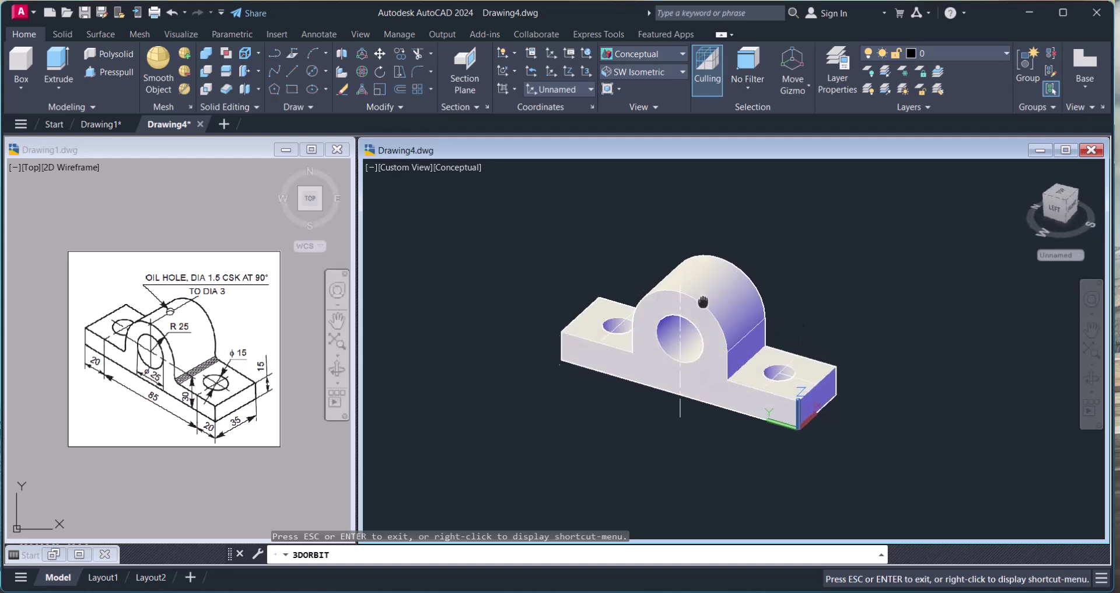
pyautogui.moveTo(705, 300); pyautogui.dragTo(679, 342, button='middle')
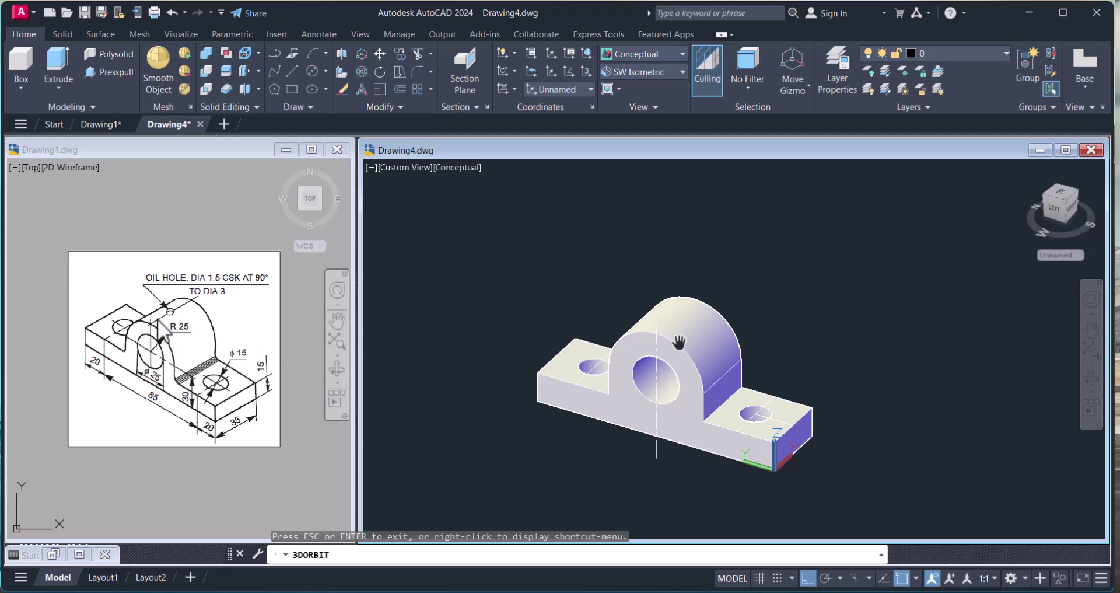
pyautogui.press('Escape')
pyautogui.scroll(4, 665, 384)
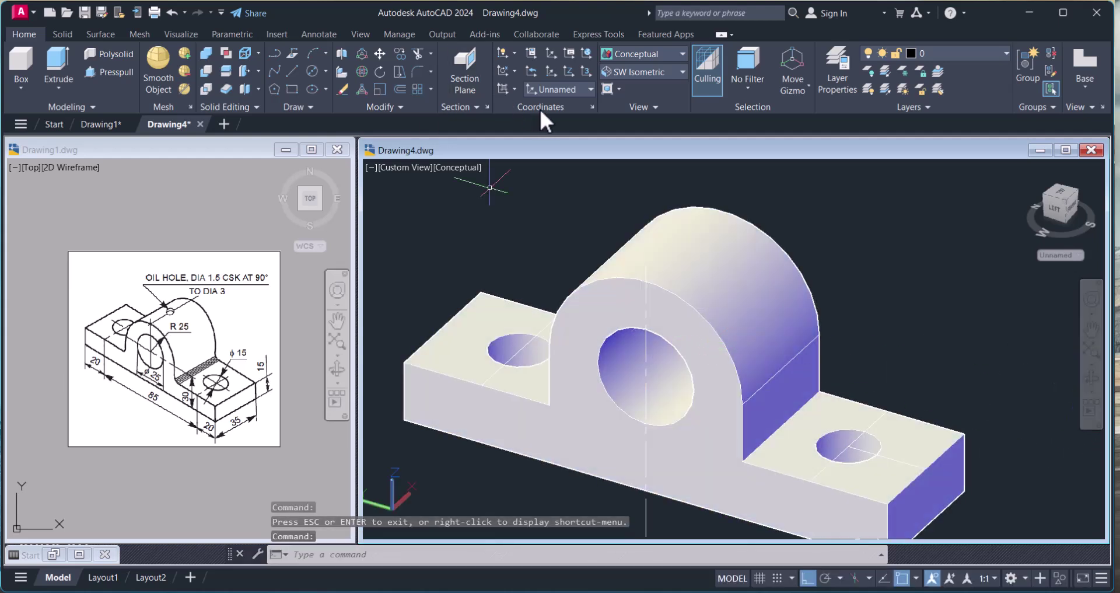
pyautogui.click(640, 71)
pyautogui.click(636, 174)
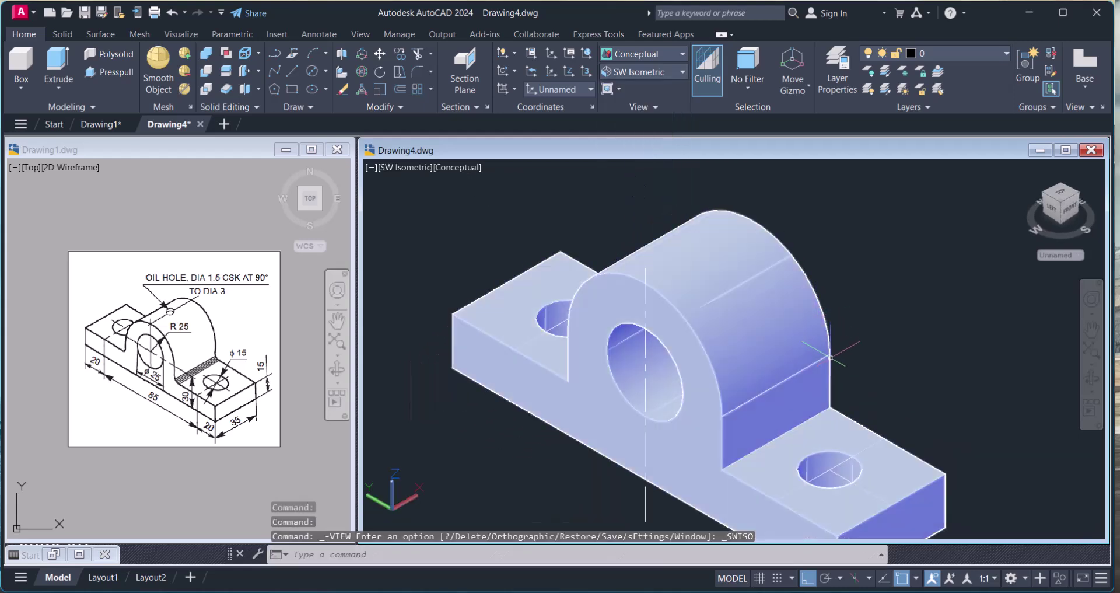
# Draw a line along the crown of the rounded boss, from the front arc's top point to the rear arc's top point
pyautogui.write('l')
pyautogui.press('Return')
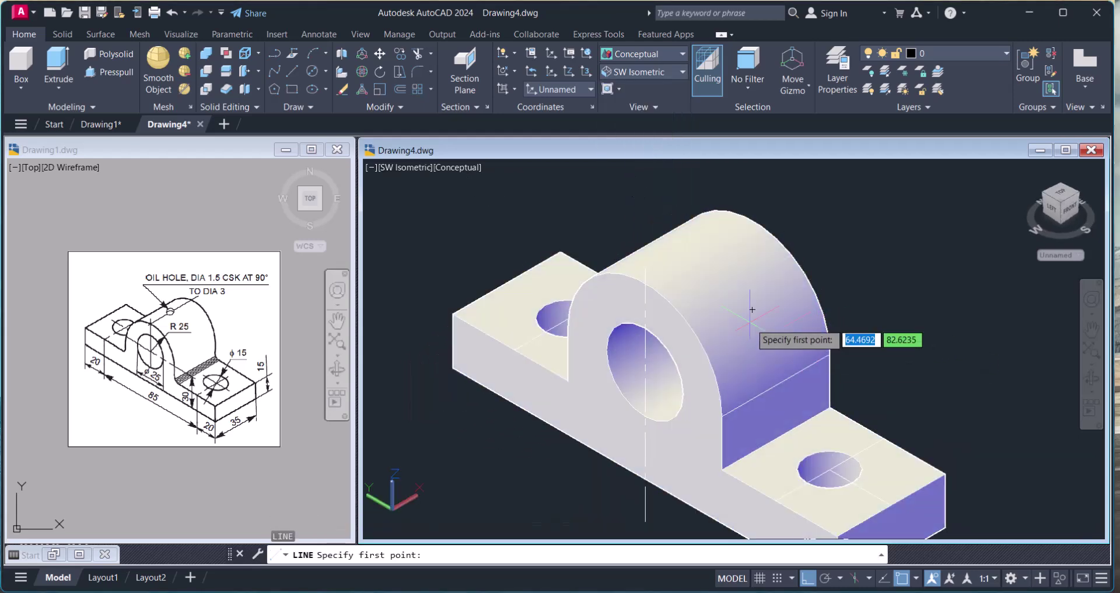
pyautogui.click(644, 282)
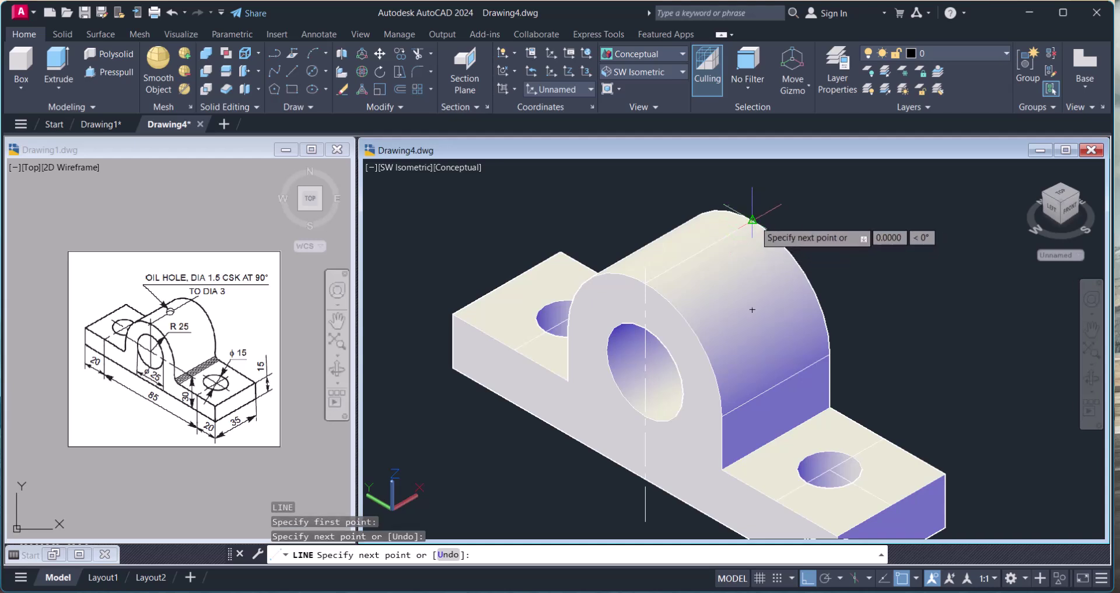
pyautogui.press('Escape')
pyautogui.press('Escape')
pyautogui.press('Escape')
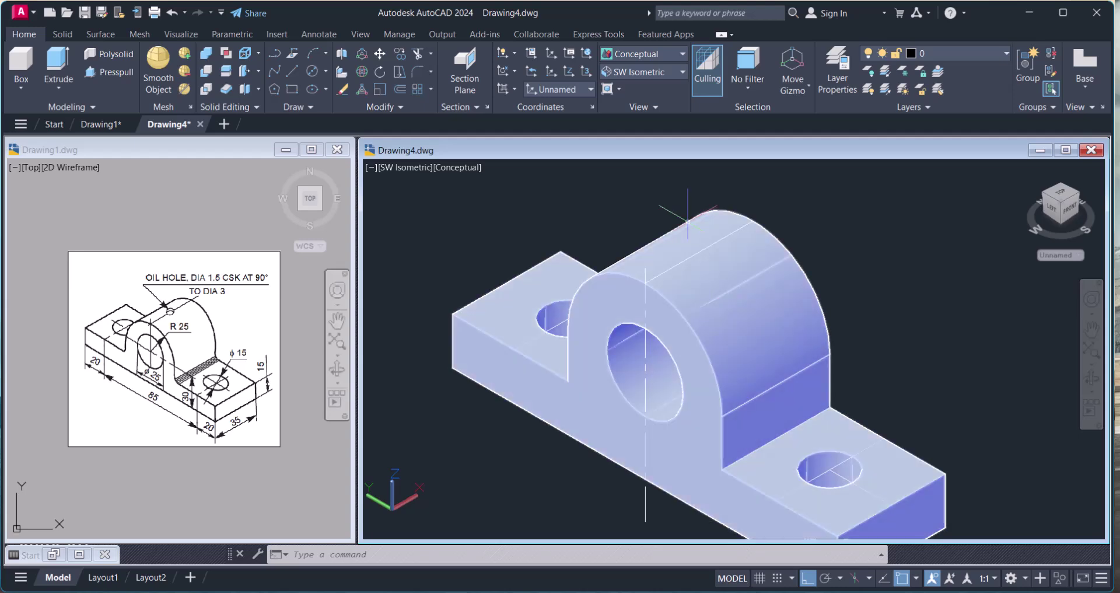
# Draw a circle of diameter 3 centred at the midpoint of the boss's crown line
pyautogui.scroll(4, 688, 221)
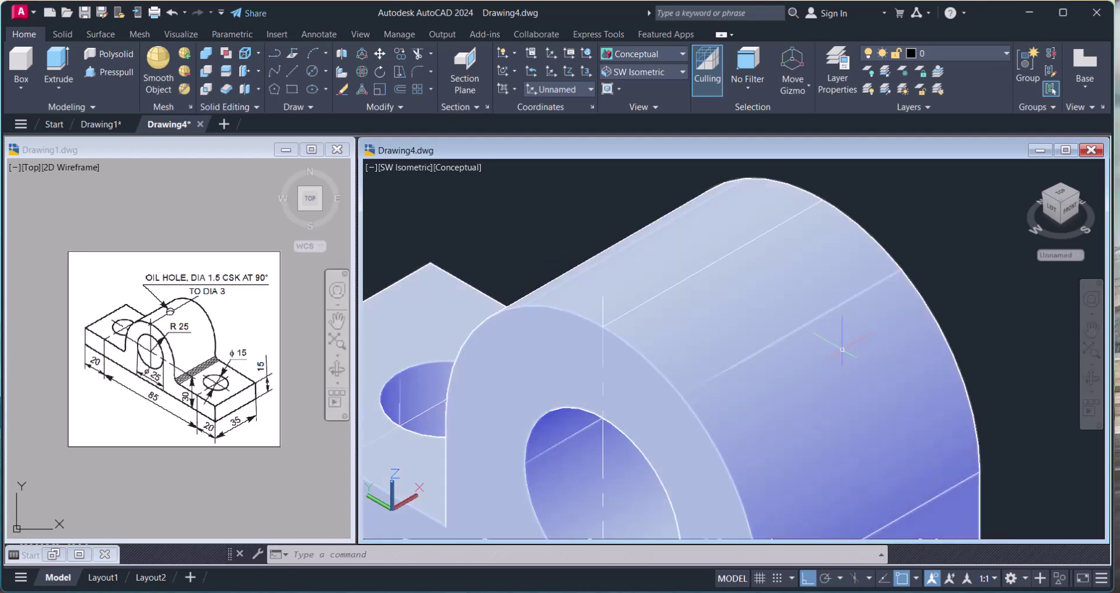
pyautogui.press('Return')
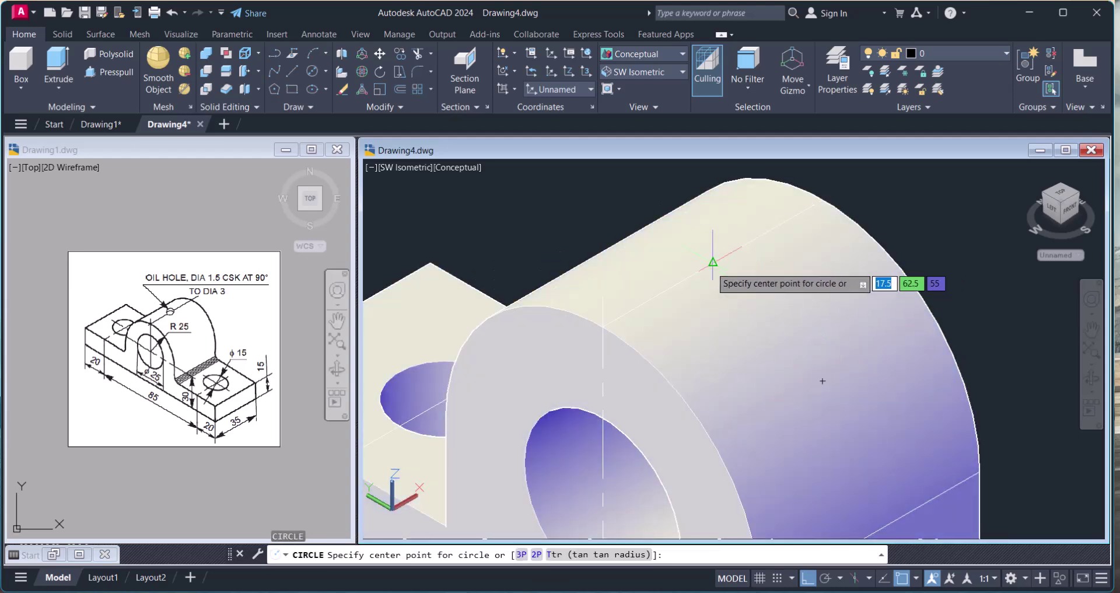
pyautogui.click(712, 262)
pyautogui.write('d')
pyautogui.press('Return')
pyautogui.write('3')
pyautogui.press('Return')
pyautogui.press('Escape')
pyautogui.press('Escape')
# Extrude the diameter 3 circle about 36 downward from the boss's crown into the central bore
pyautogui.write('ext')
pyautogui.press('Return')
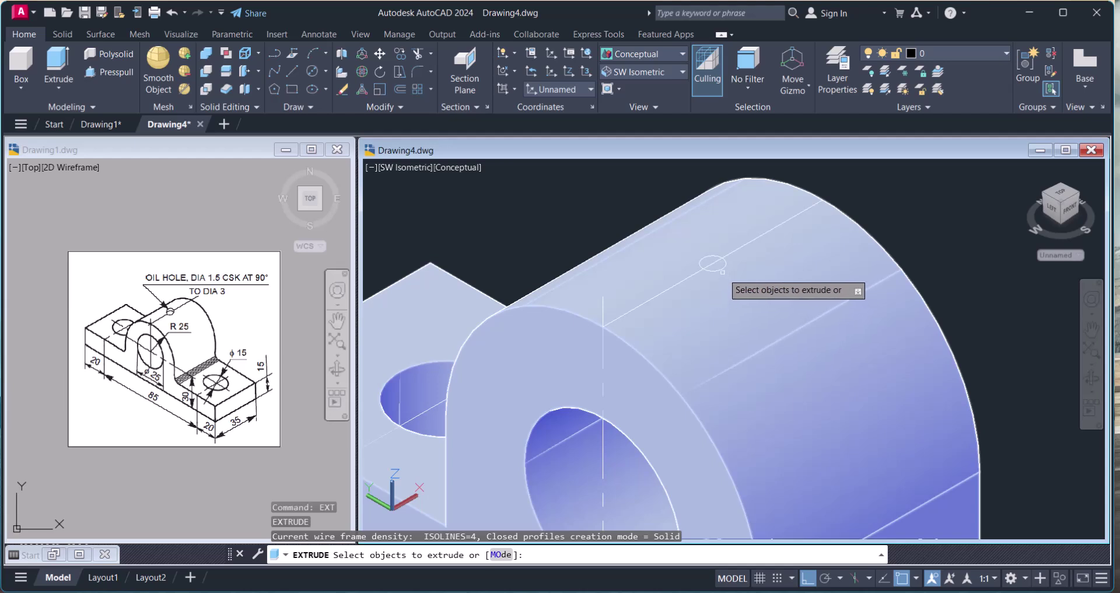
pyautogui.click(713, 263)
pyautogui.rightClick(718, 270)
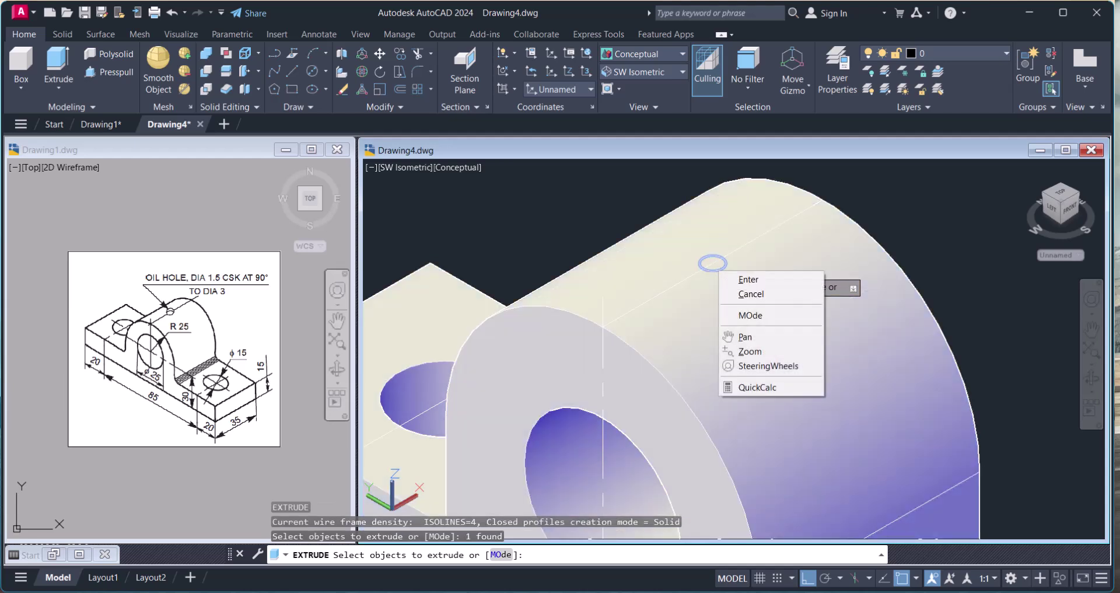
pyautogui.click(737, 279)
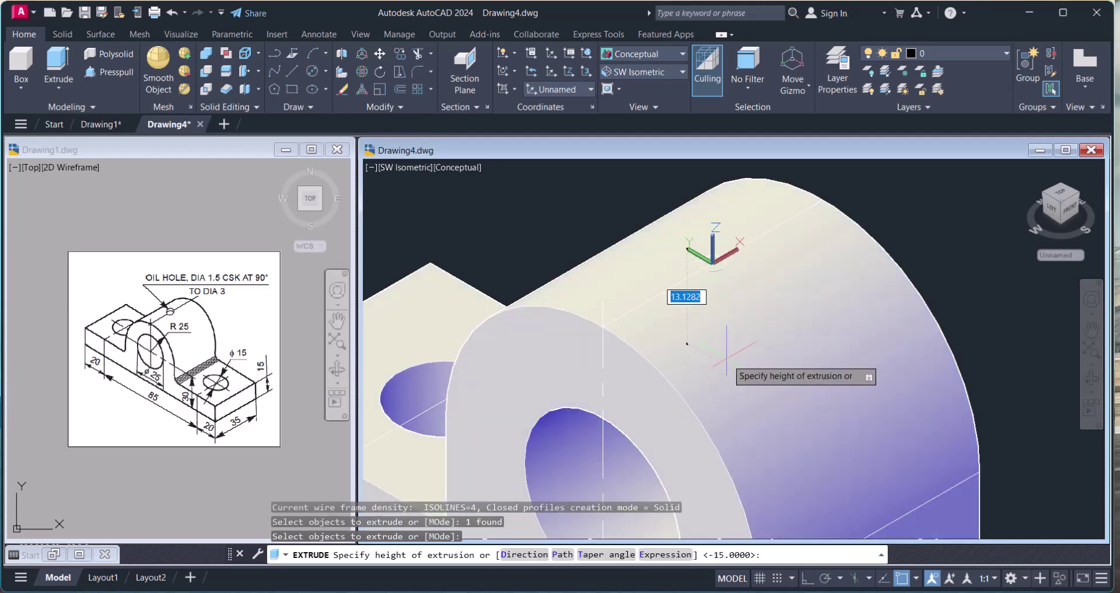
pyautogui.scroll(-2, 689, 444)
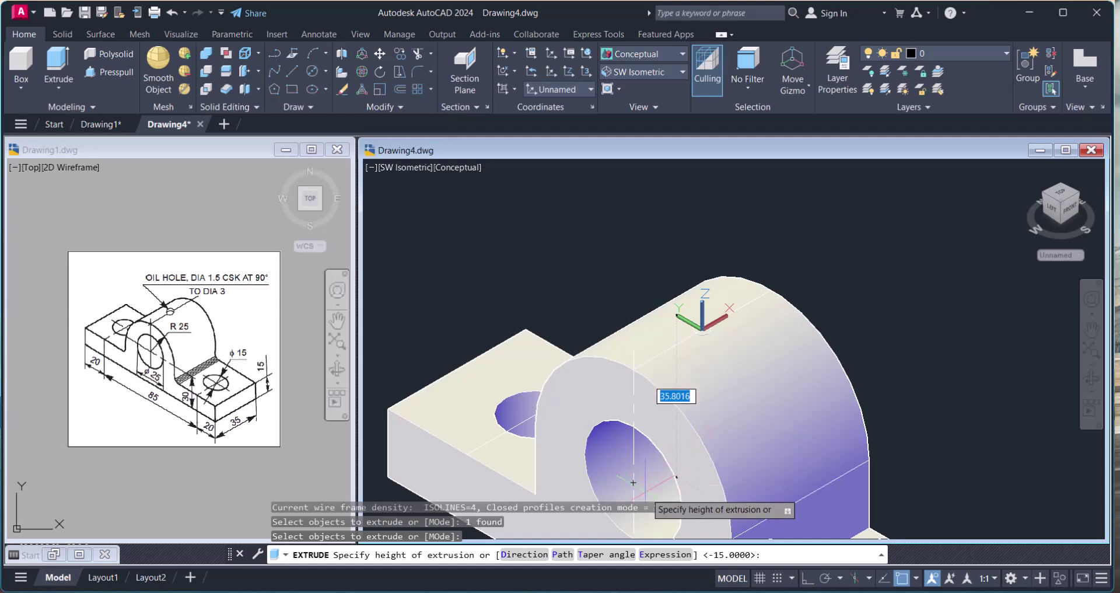
pyautogui.press('Escape')
pyautogui.press('Escape')
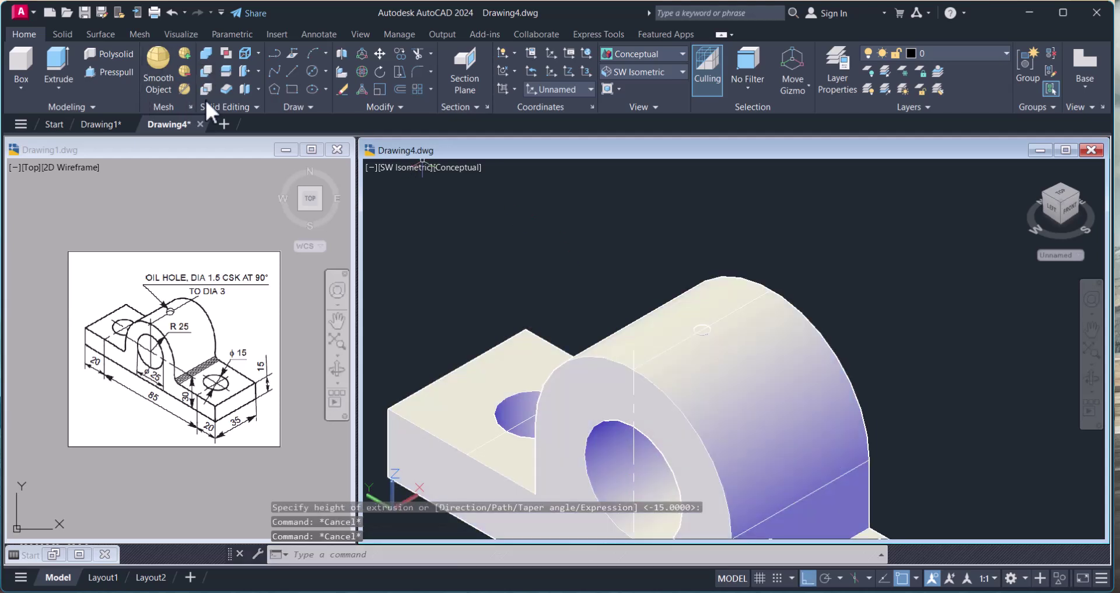
# Subtract the diameter 3 cylinder from the bracket body to cut the oil hole
pyautogui.click(205, 72)
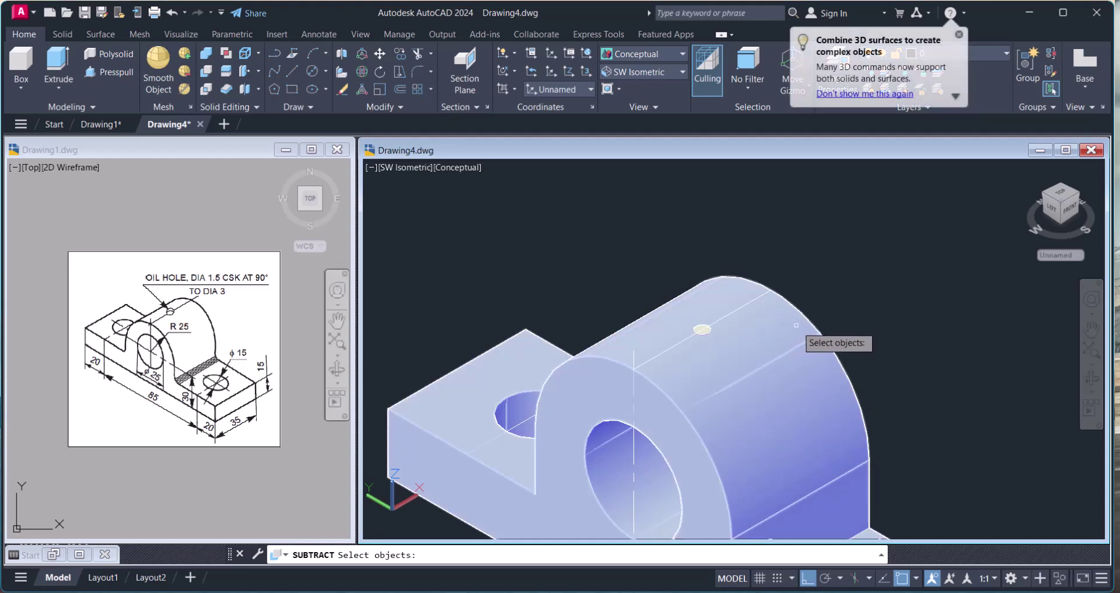
pyautogui.click(808, 318)
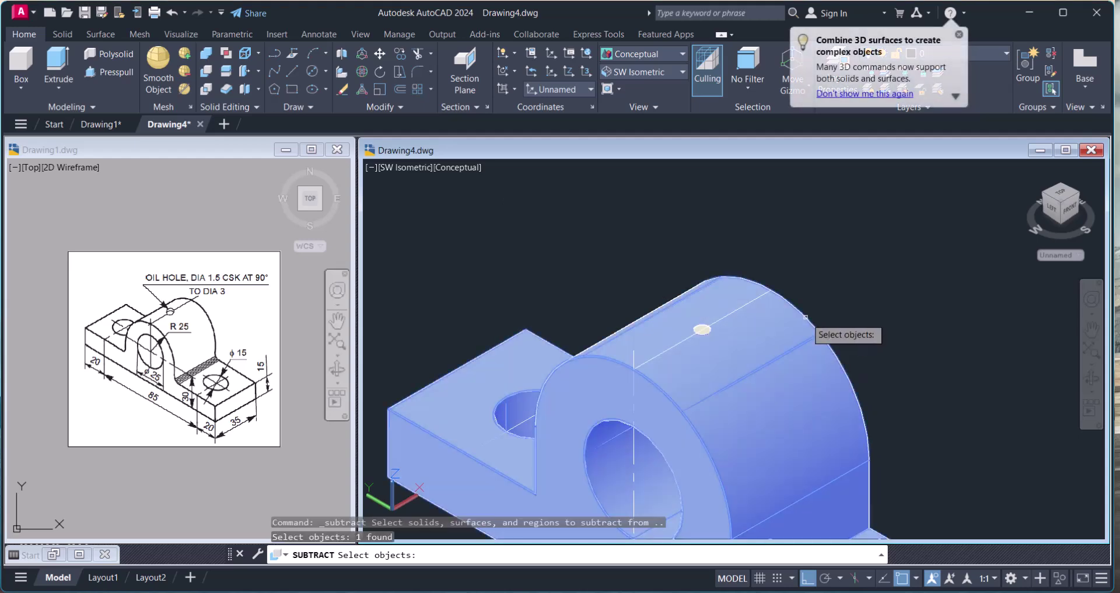
pyautogui.press('Return')
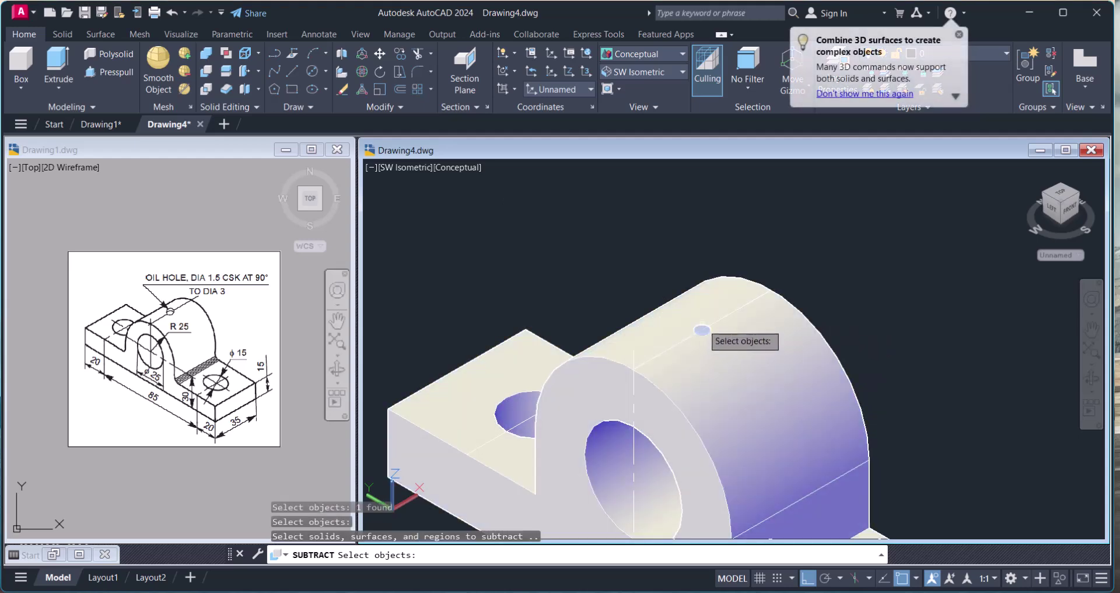
pyautogui.click(702, 329)
pyautogui.press('Return')
pyautogui.scroll(-5, 963, 413)
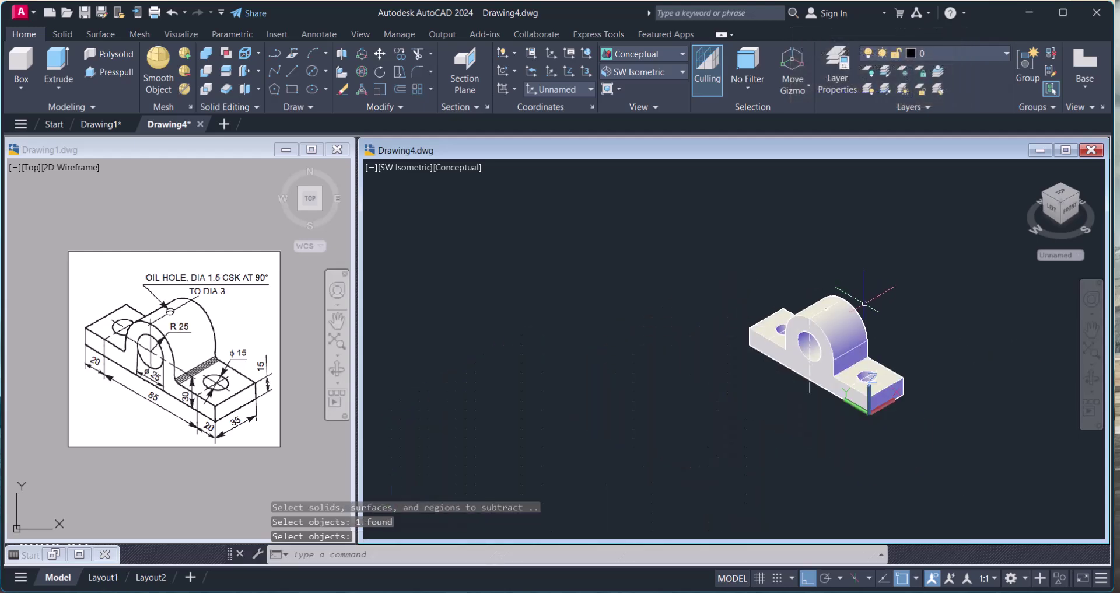
pyautogui.scroll(5, 793, 333)
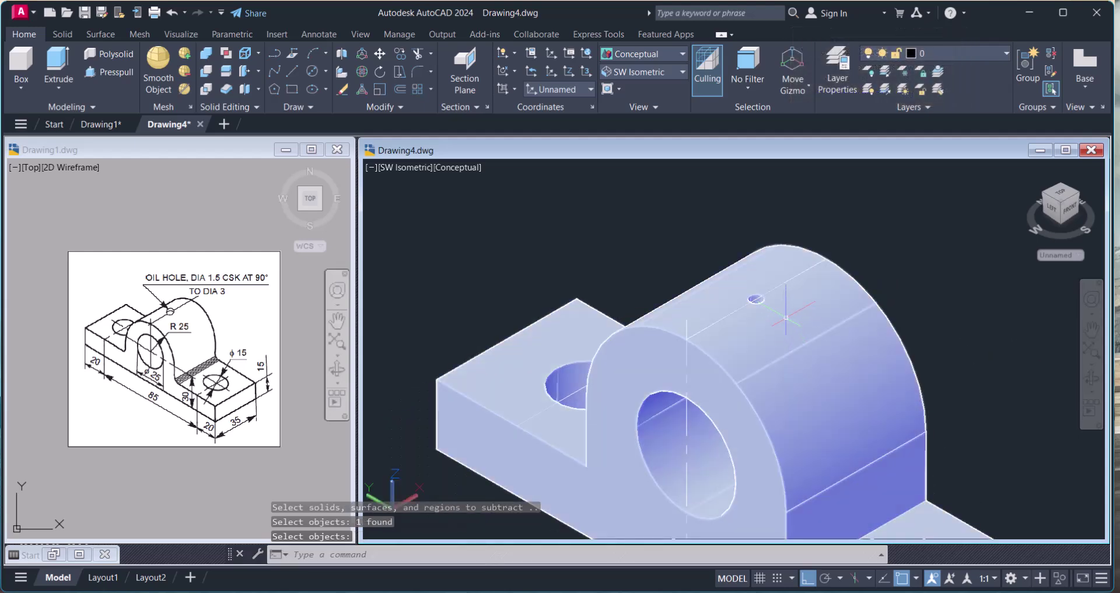
pyautogui.scroll(1, 782, 310)
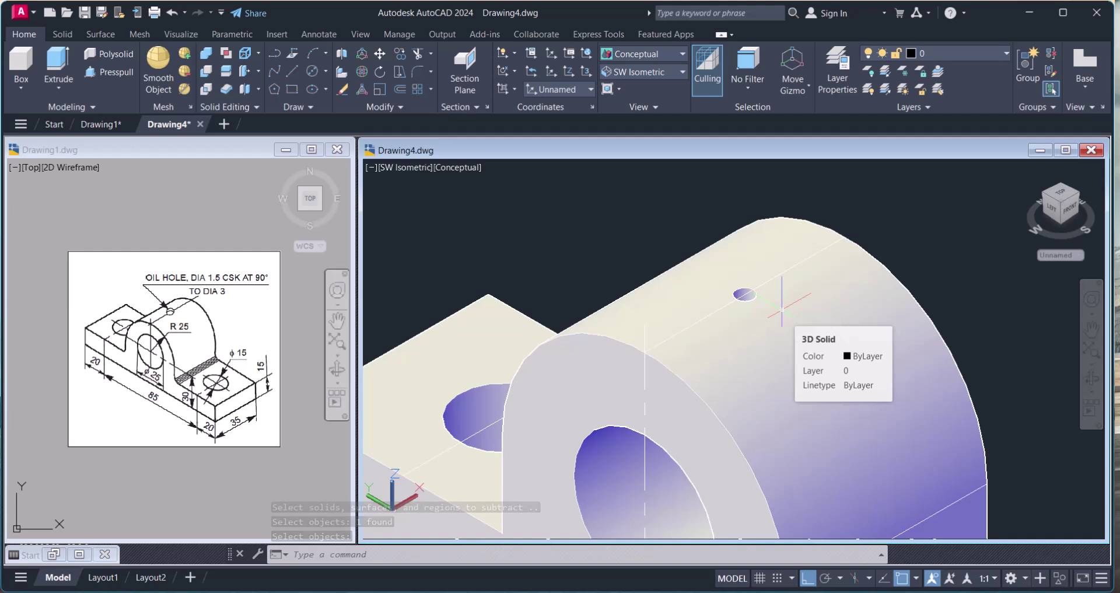
pyautogui.click(768, 309)
pyautogui.press('Escape')
pyautogui.scroll(1, 756, 306)
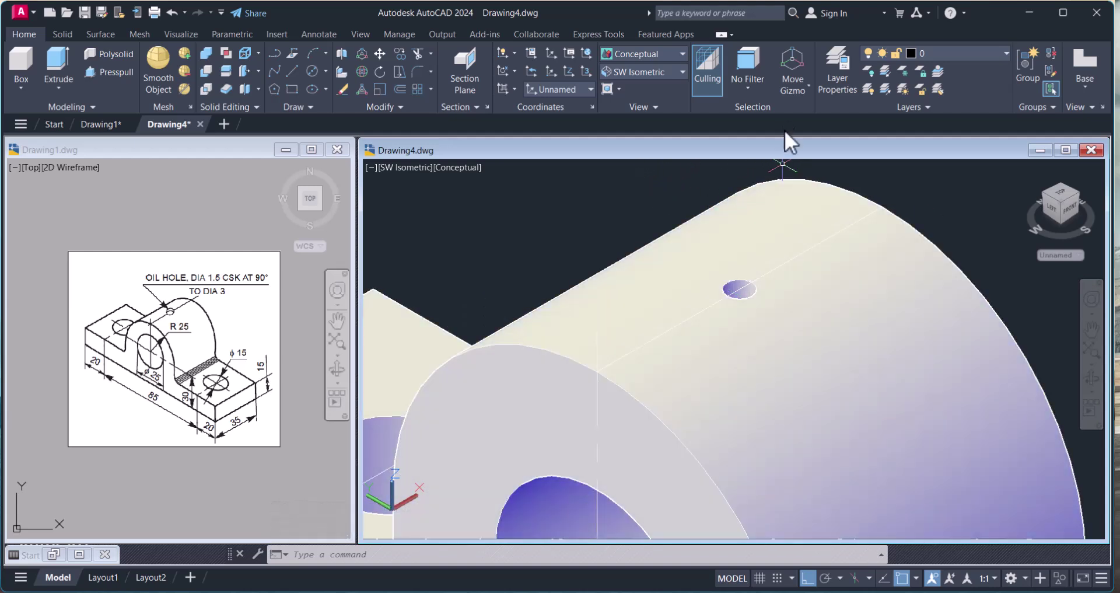
pyautogui.click(62, 34)
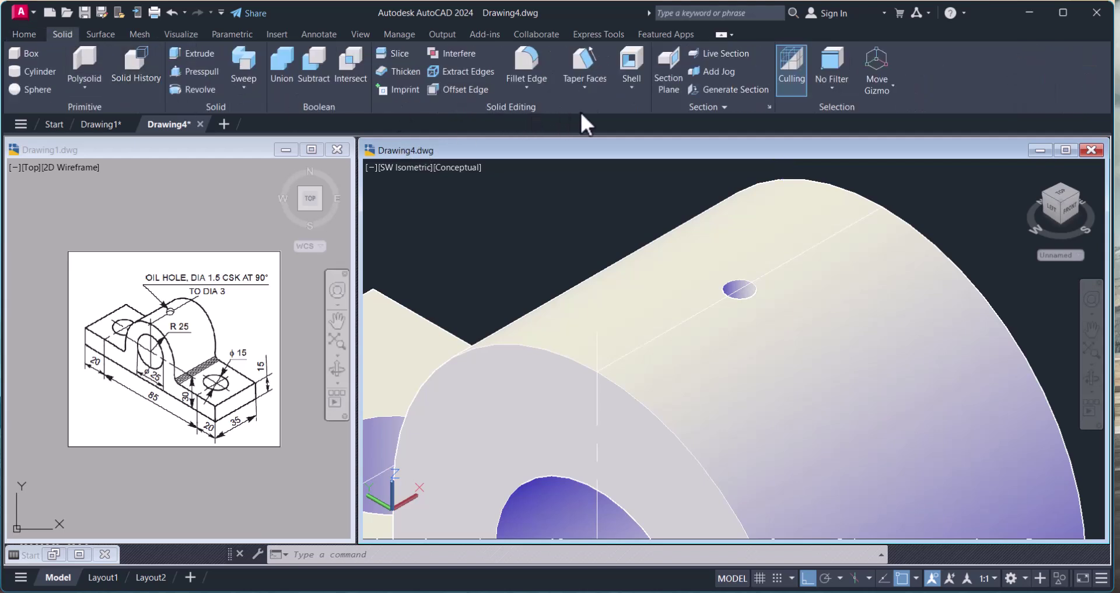
pyautogui.click(527, 86)
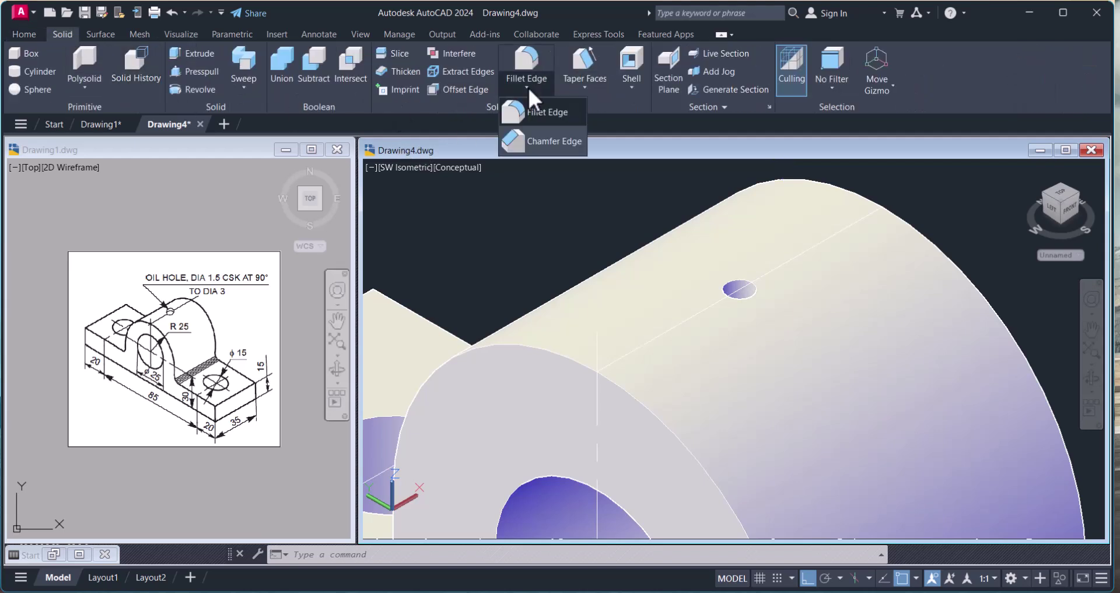
pyautogui.click(547, 141)
pyautogui.scroll(2, 746, 276)
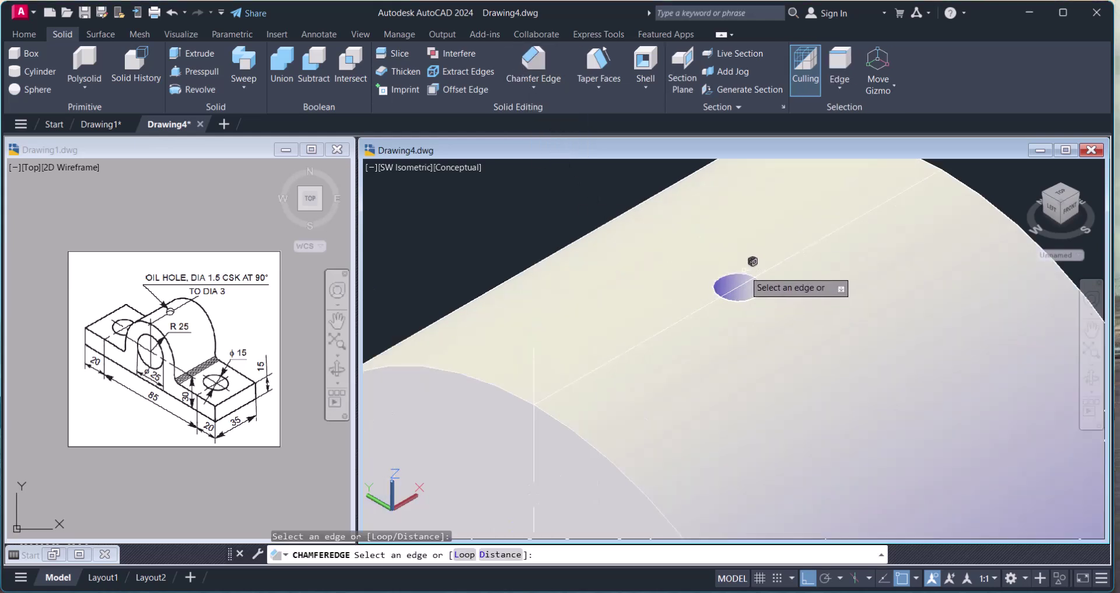
pyautogui.click(738, 272)
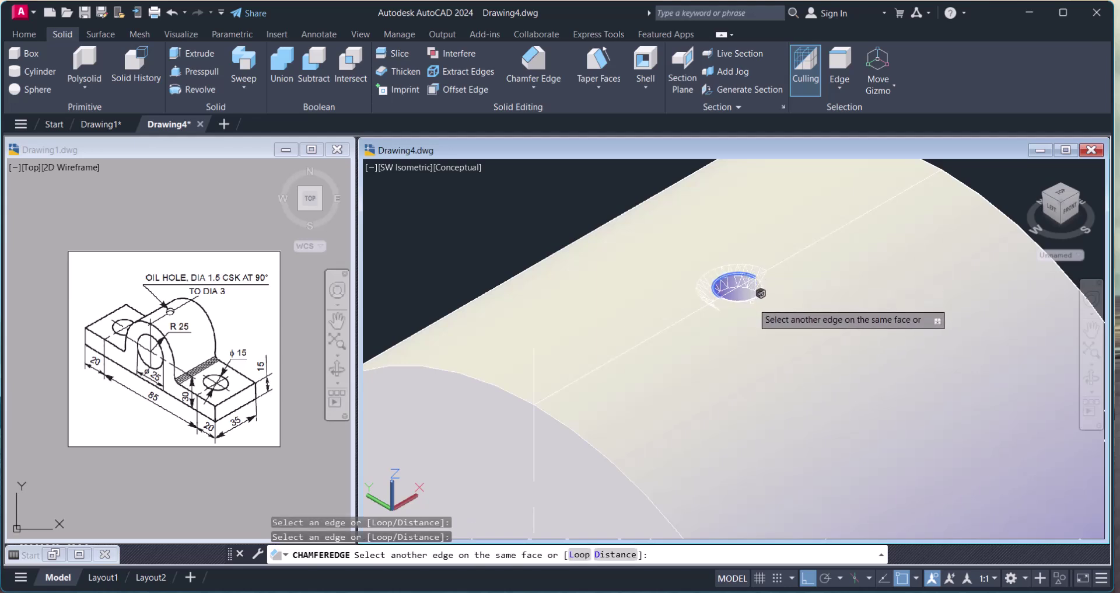
pyautogui.click(758, 291)
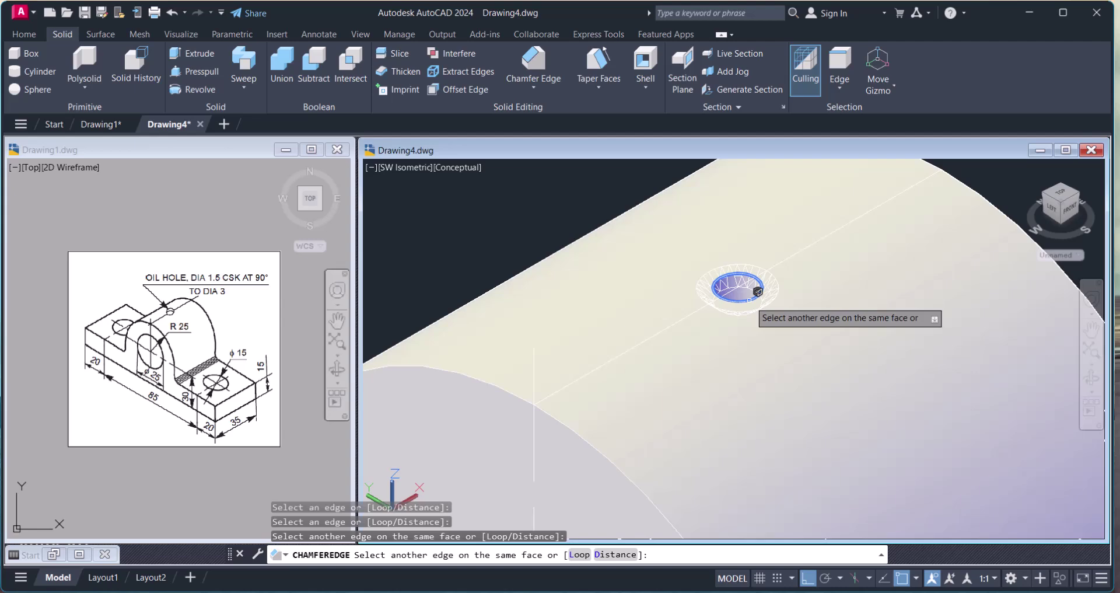
pyautogui.rightClick(758, 291)
pyautogui.click(762, 309)
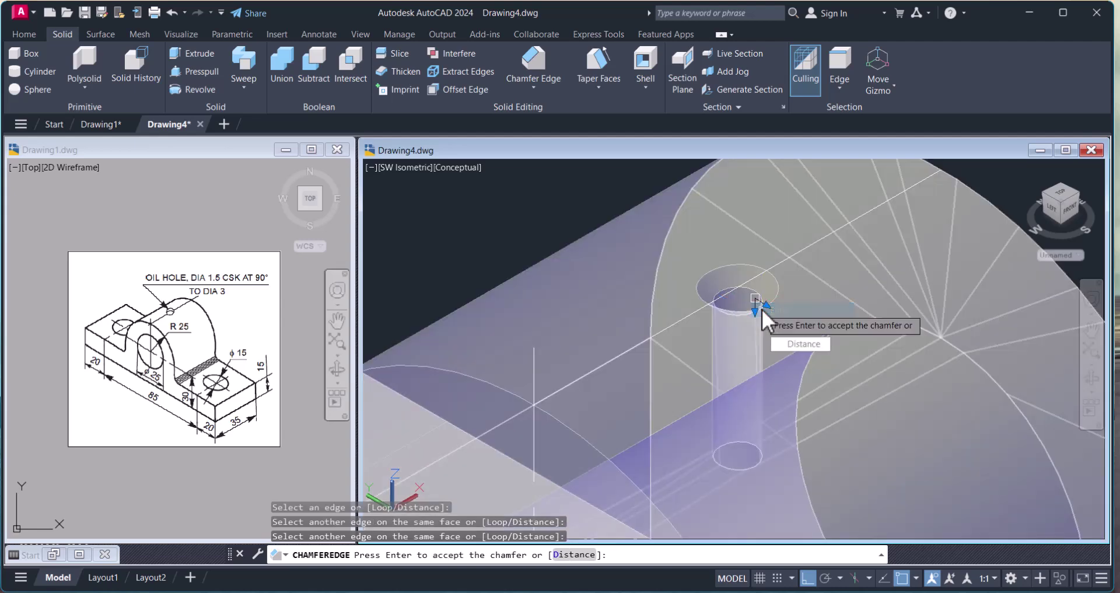
pyautogui.press('Escape')
# Chamfer the upper rim of the oil hole on the boss's crown with the preset distances to form the countersink
pyautogui.scroll(-3, 795, 348)
pyautogui.scroll(4, 747, 292)
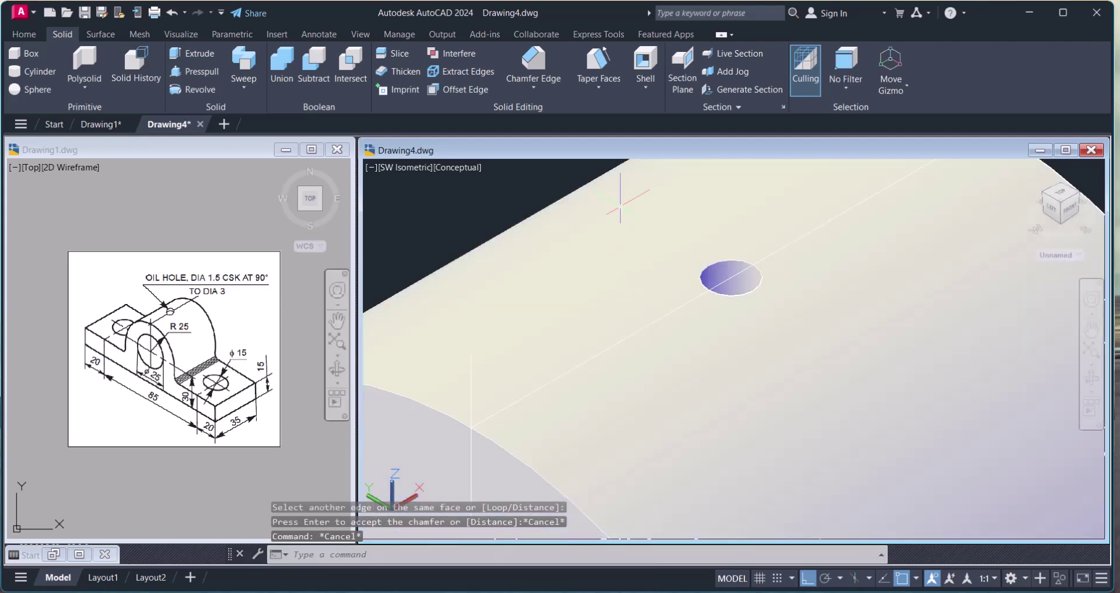
pyautogui.click(535, 85)
pyautogui.click(550, 152)
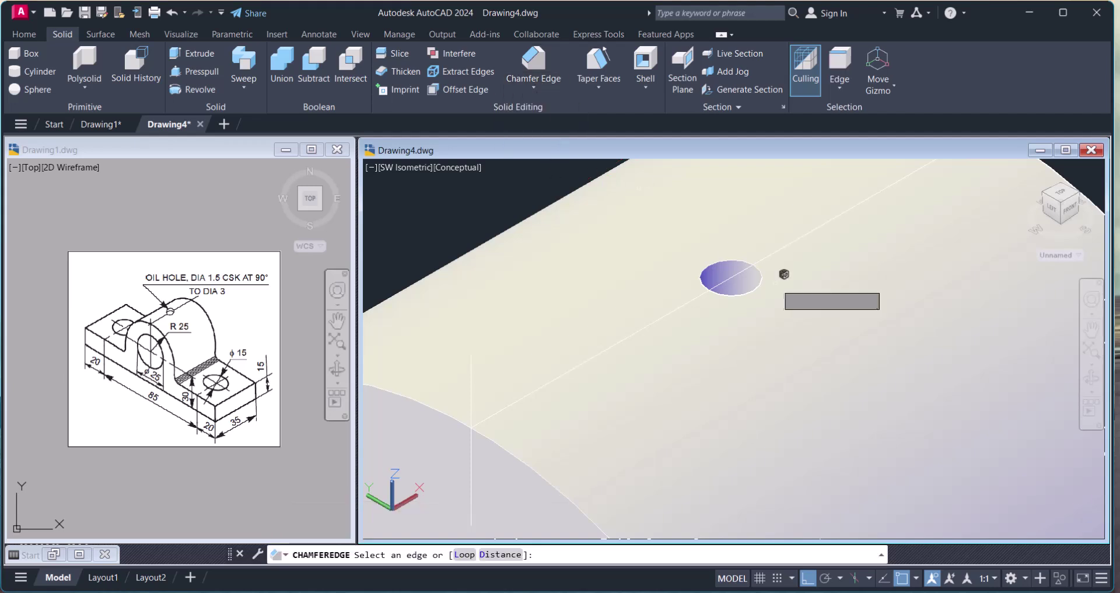
pyautogui.click(738, 260)
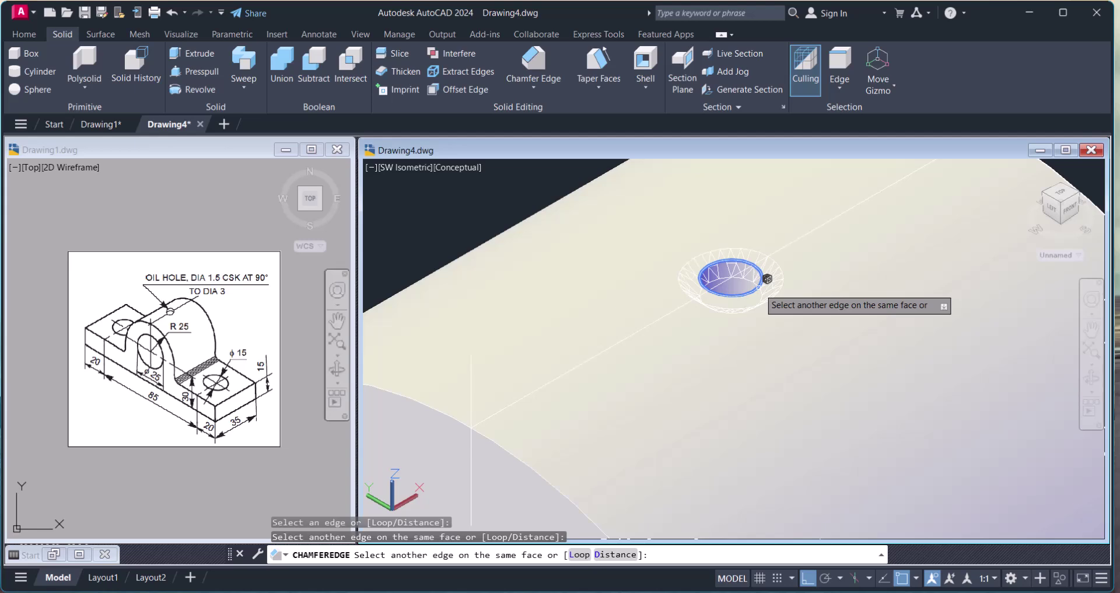
pyautogui.press('Return')
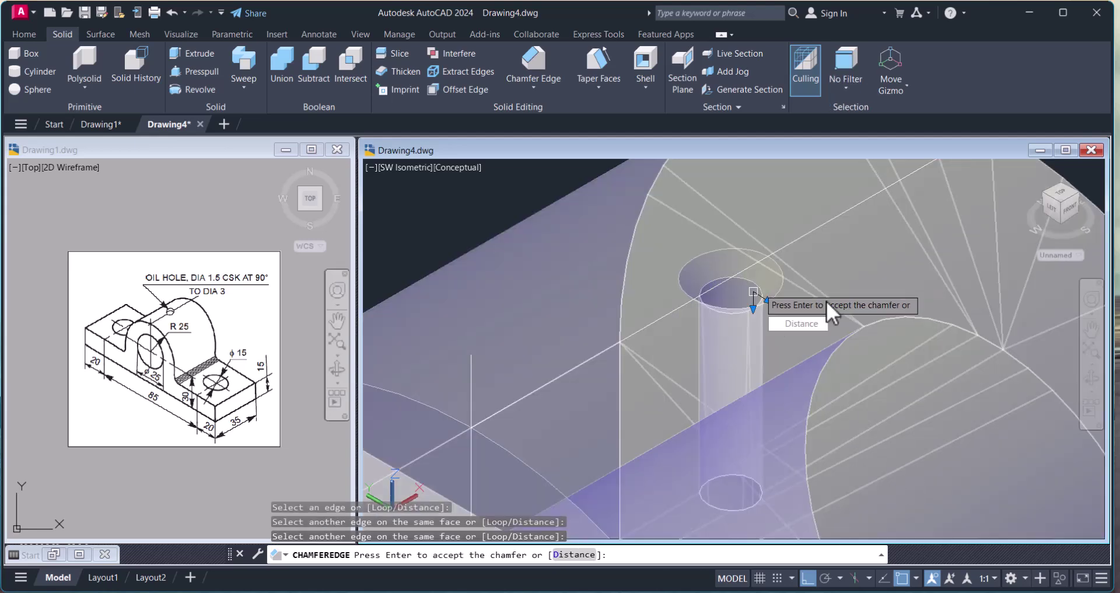
pyautogui.press('Return')
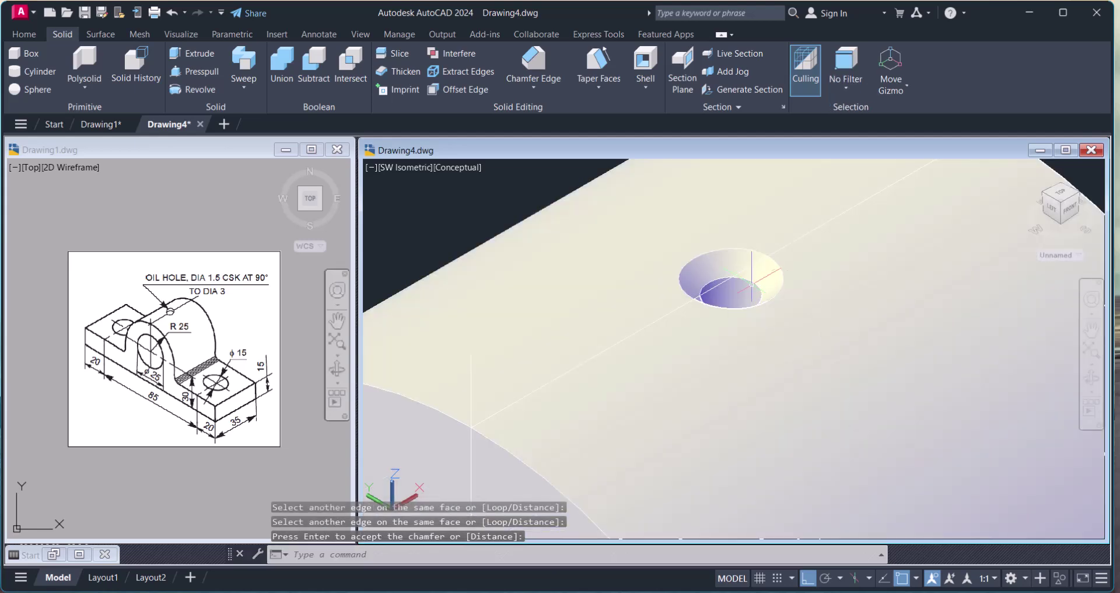
pyautogui.scroll(-10, 775, 321)
pyautogui.scroll(5, 774, 321)
pyautogui.scroll(-4, 782, 350)
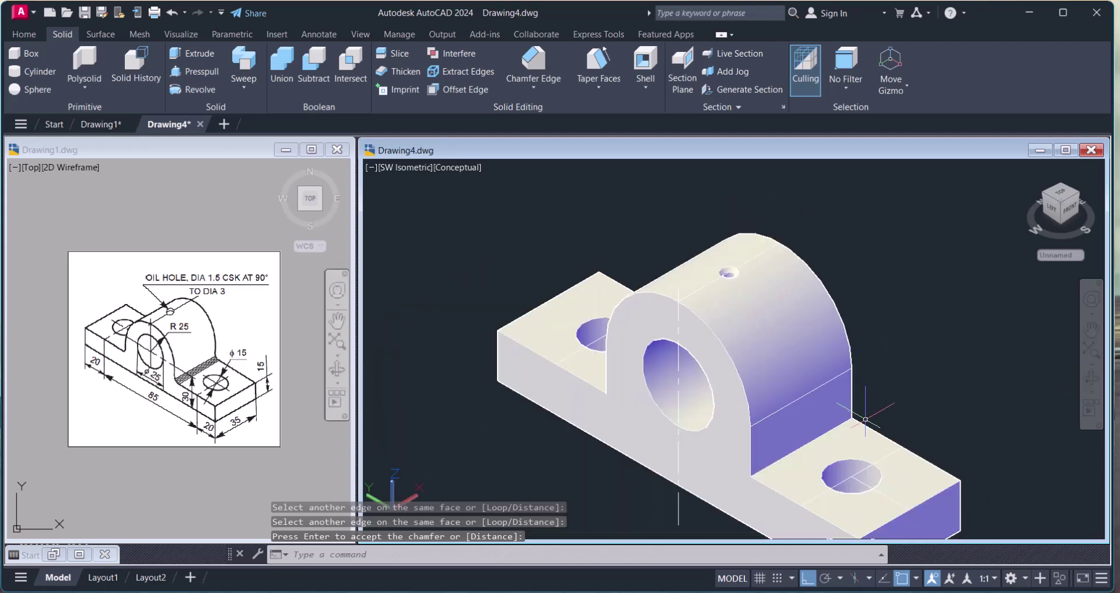
pyautogui.moveTo(865, 418); pyautogui.dragTo(836, 356, button='middle')
pyautogui.scroll(2, 750, 417)
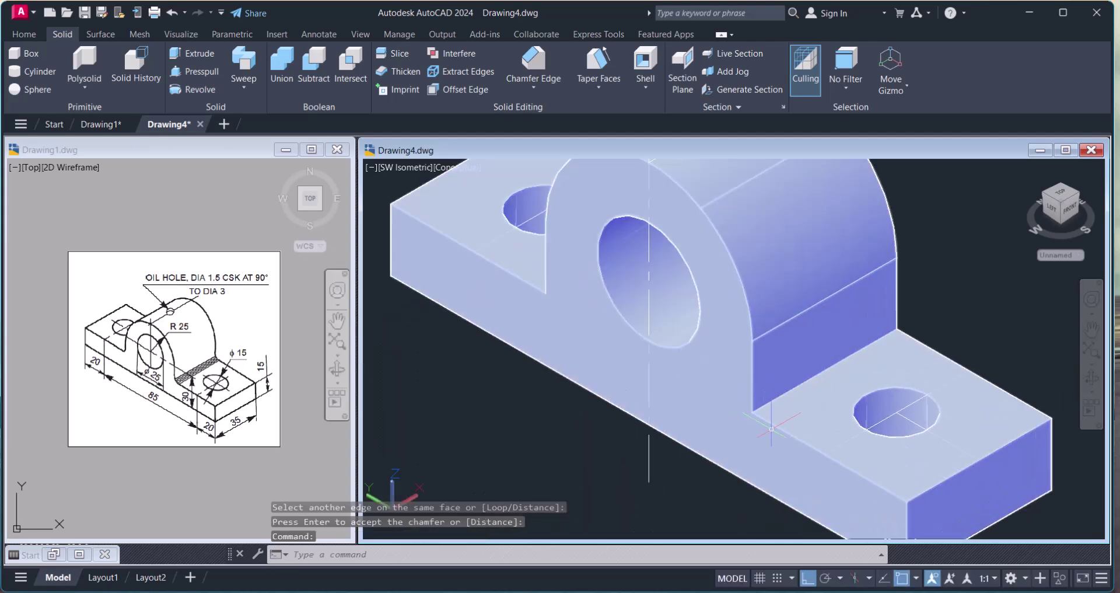
pyautogui.scroll(3, 790, 413)
pyautogui.press('Escape')
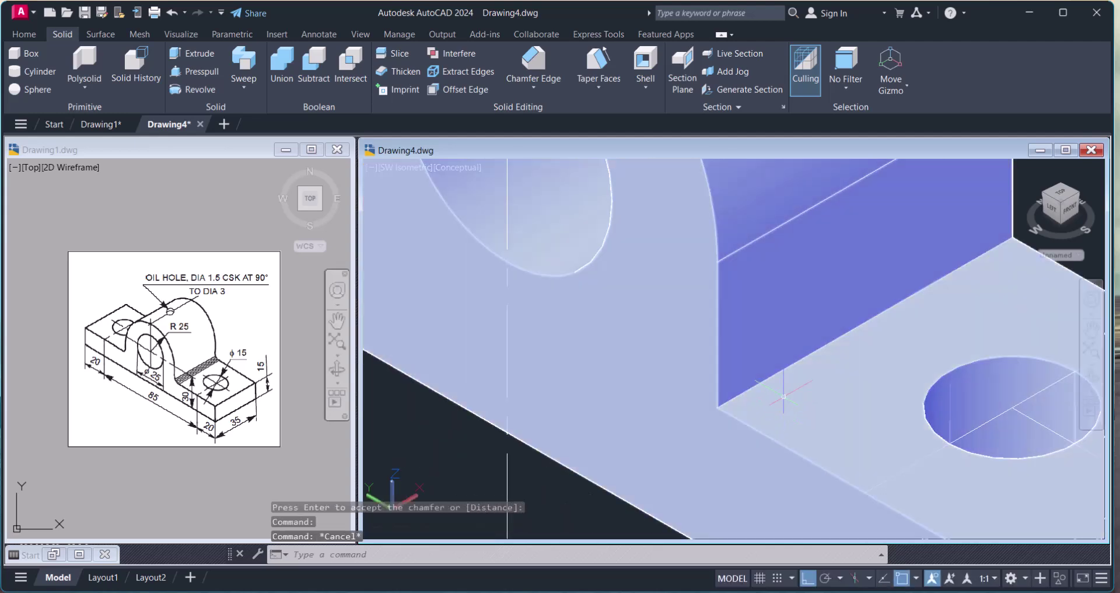
pyautogui.click(534, 86)
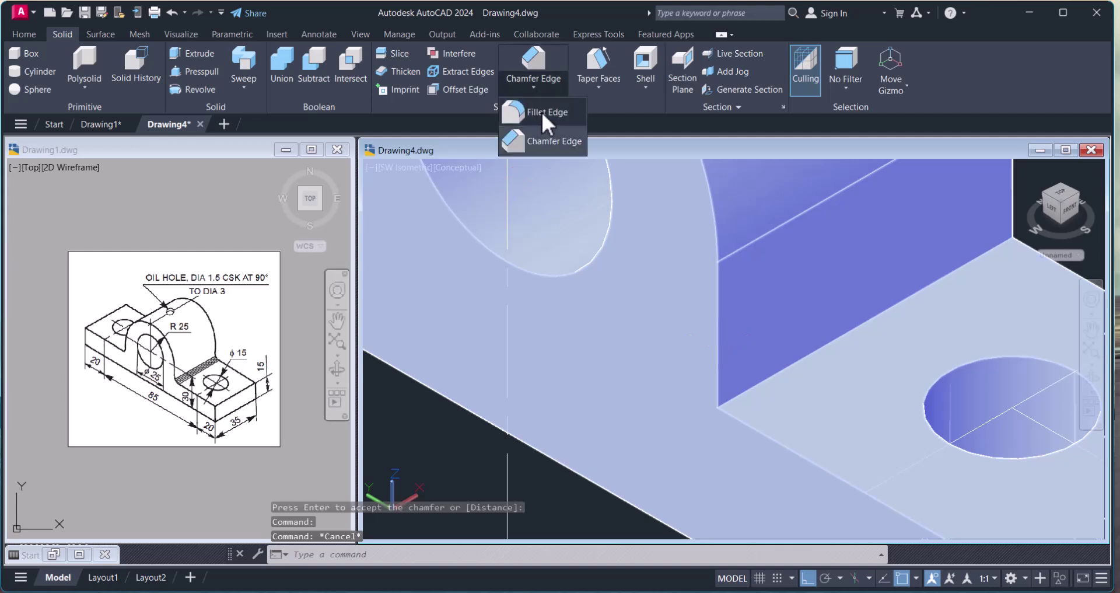
pyautogui.click(543, 115)
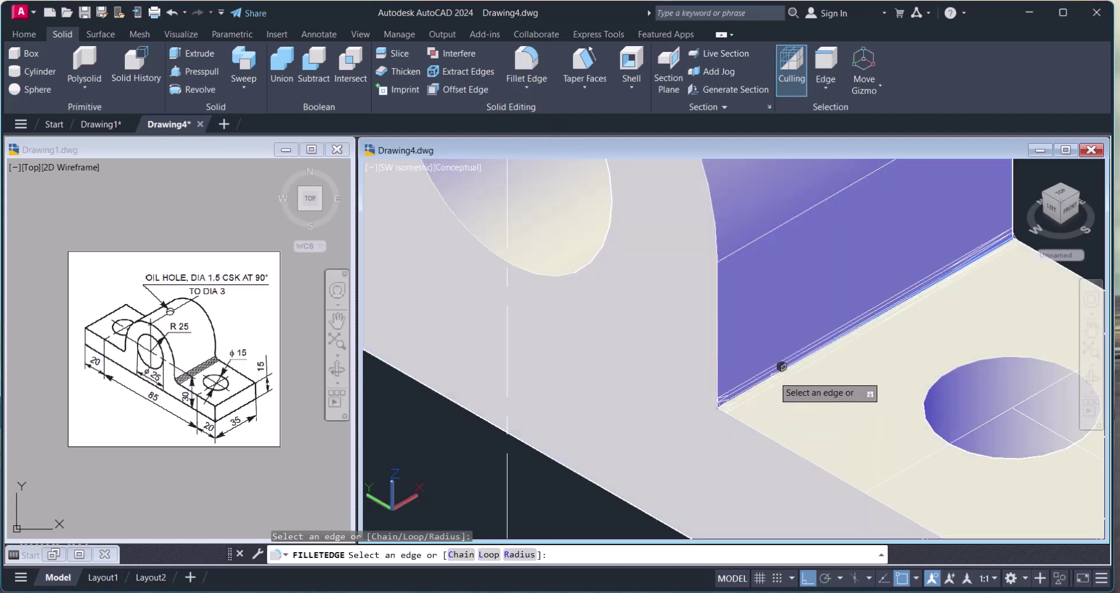
pyautogui.write('r')
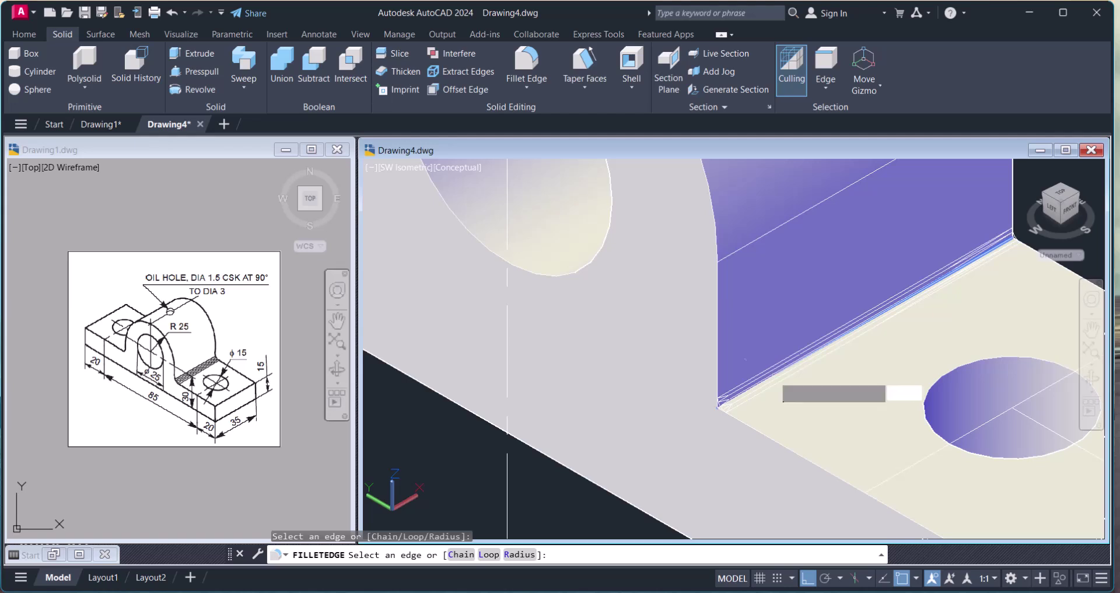
pyautogui.press('Return')
pyautogui.write('3')
pyautogui.press('Return')
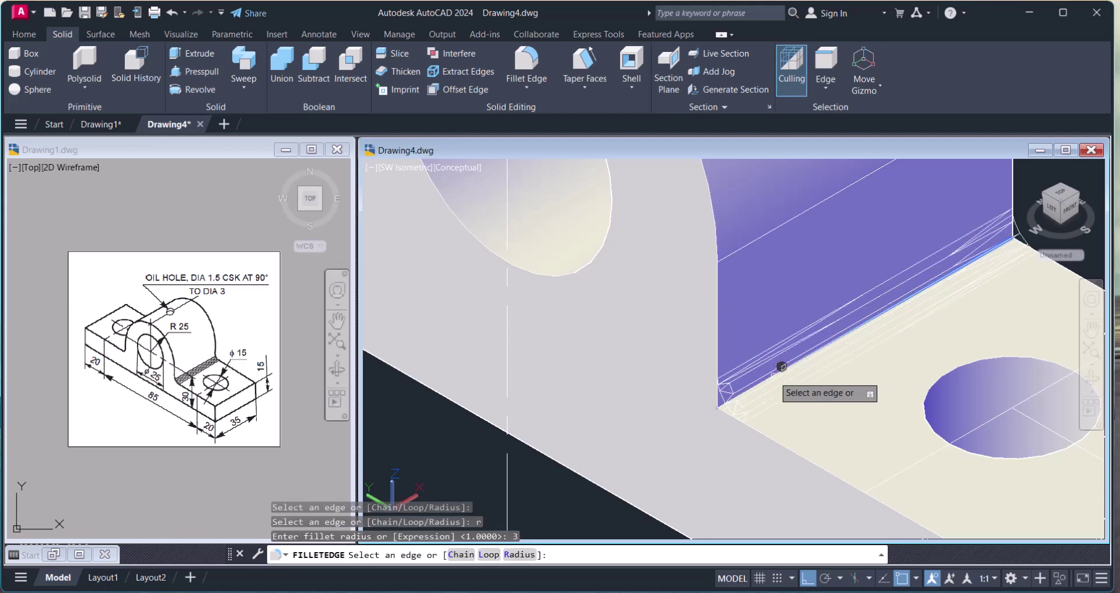
pyautogui.scroll(-2, 826, 415)
pyautogui.click(825, 412)
pyautogui.scroll(-3, 809, 426)
pyautogui.scroll(-2, 779, 432)
pyautogui.press('Escape')
pyautogui.scroll(6, 741, 406)
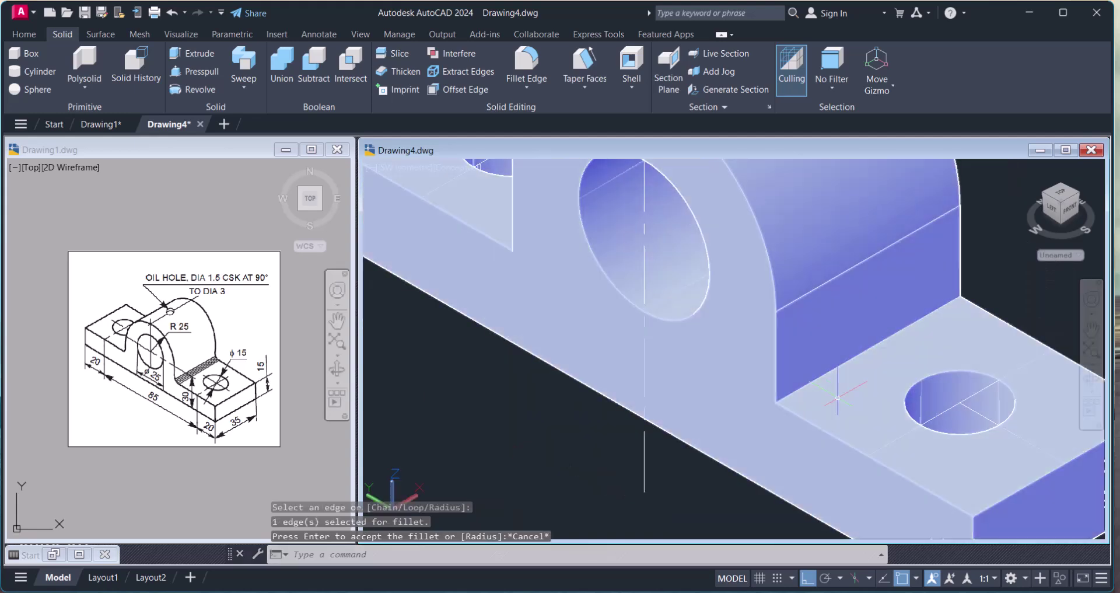
pyautogui.rightClick(840, 399)
pyautogui.click(835, 373)
pyautogui.press('Return')
pyautogui.write('f')
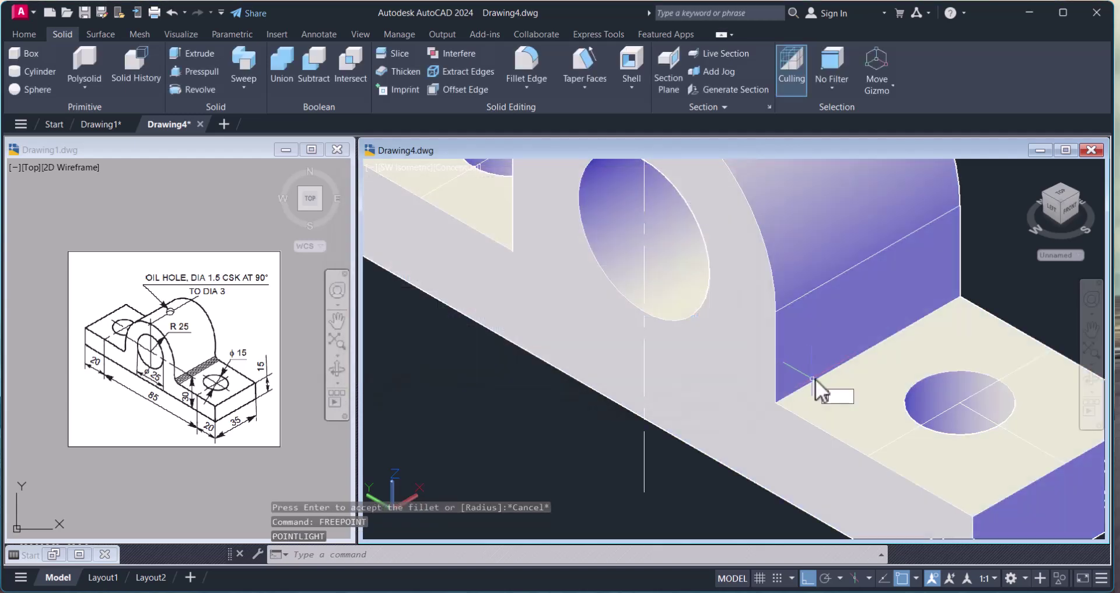
pyautogui.press('Return')
pyautogui.click(816, 378)
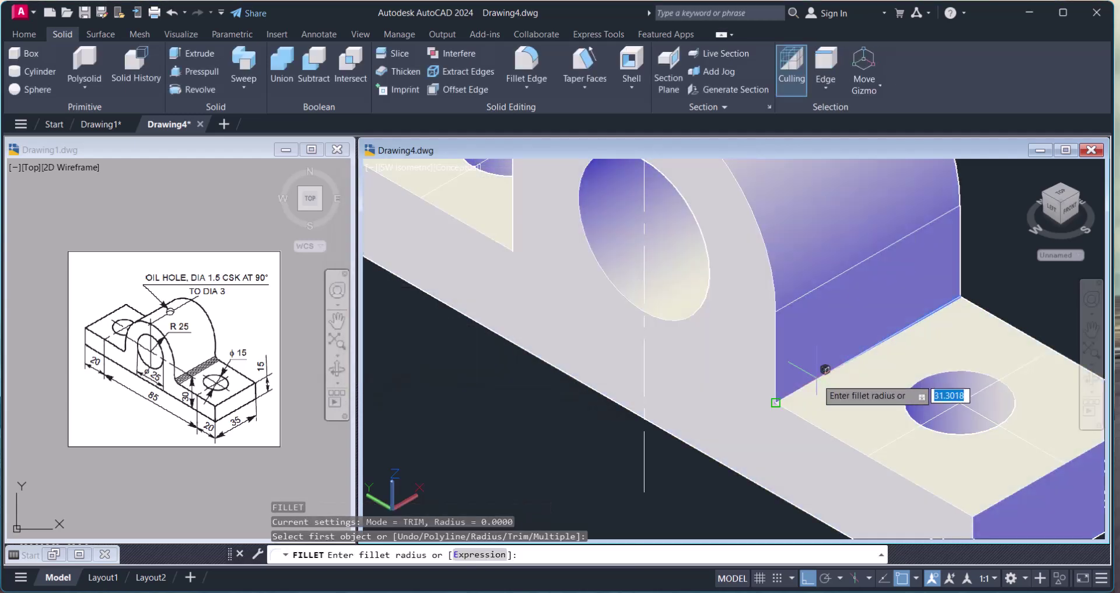
pyautogui.press('Escape')
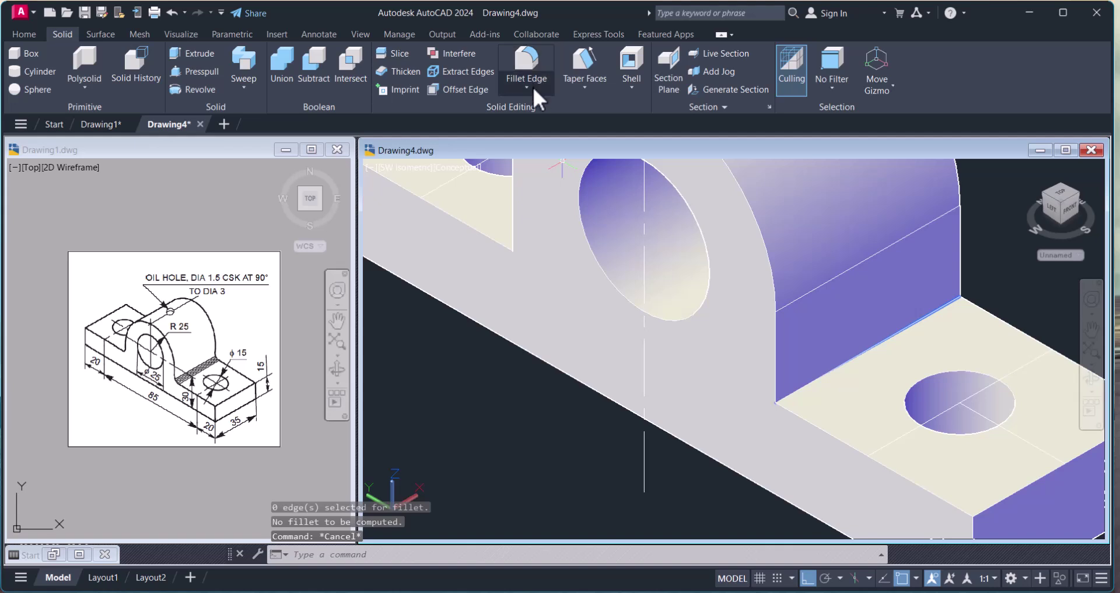
pyautogui.click(527, 81)
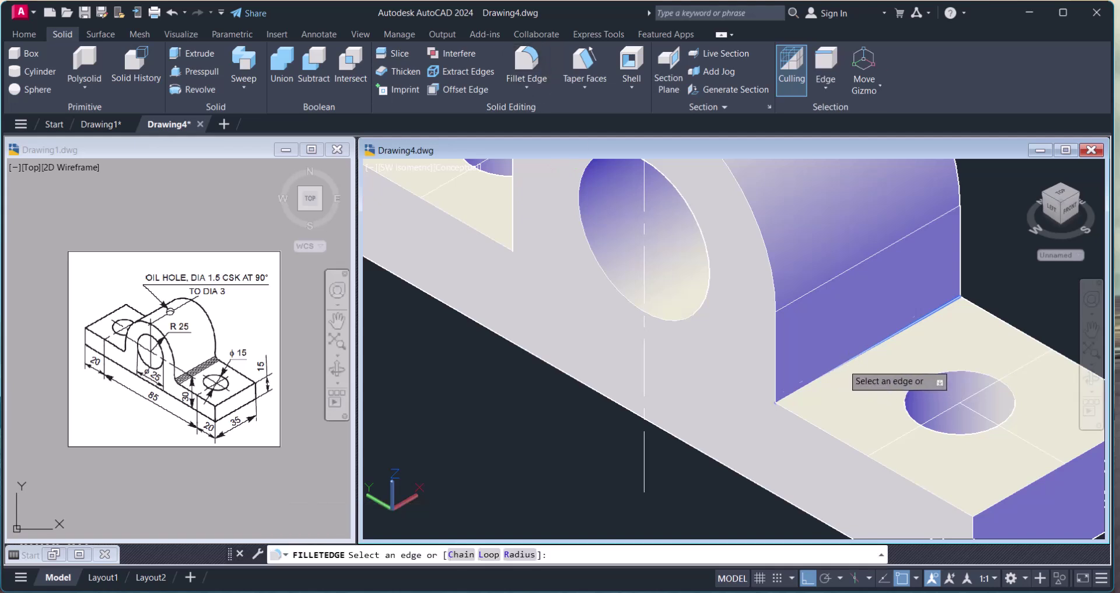
pyautogui.rightClick(843, 365)
pyautogui.click(854, 356)
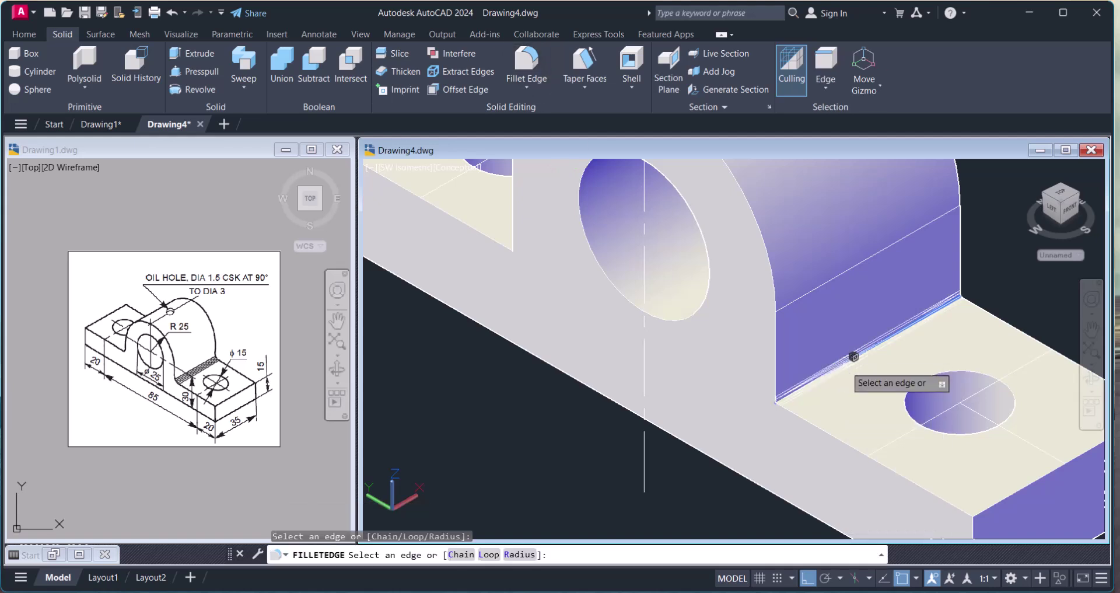
pyautogui.scroll(2, 853, 357)
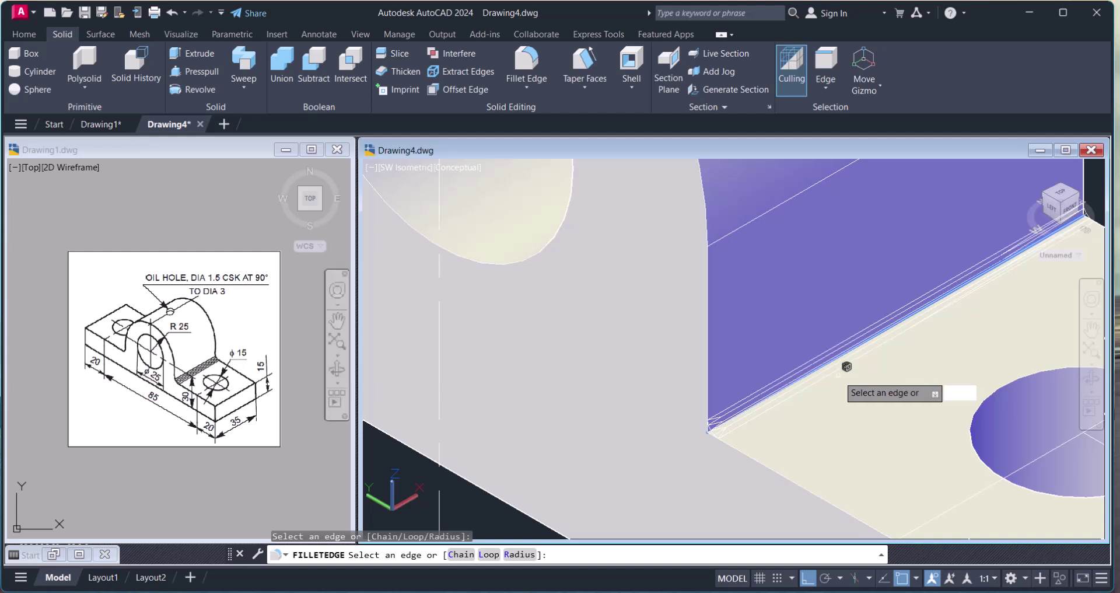
pyautogui.write('r')
pyautogui.press('Return')
pyautogui.press('Return')
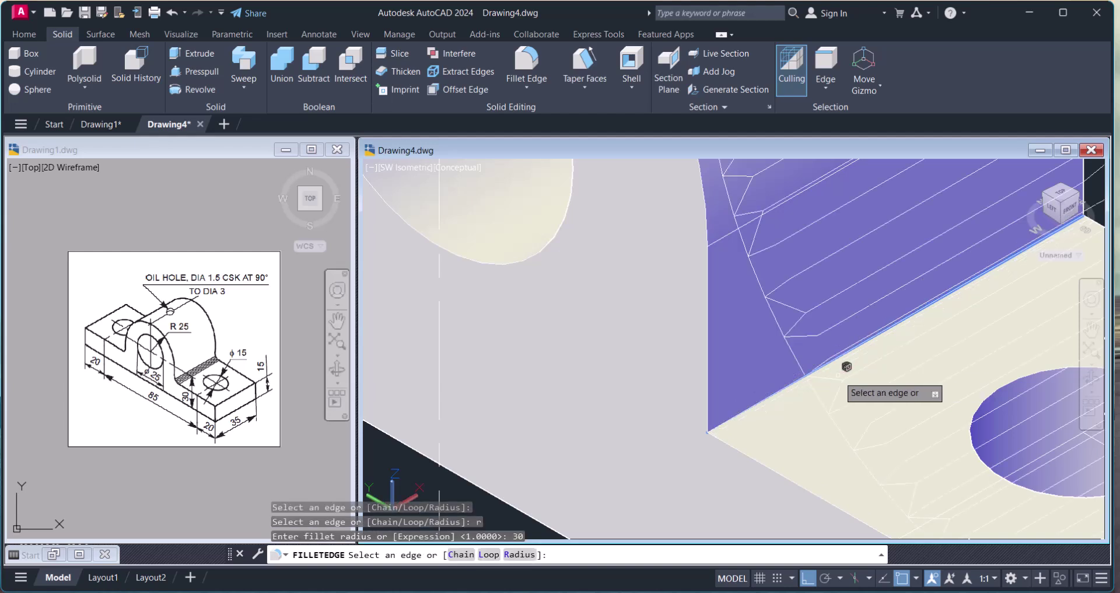
pyautogui.press('Escape')
pyautogui.press('Escape')
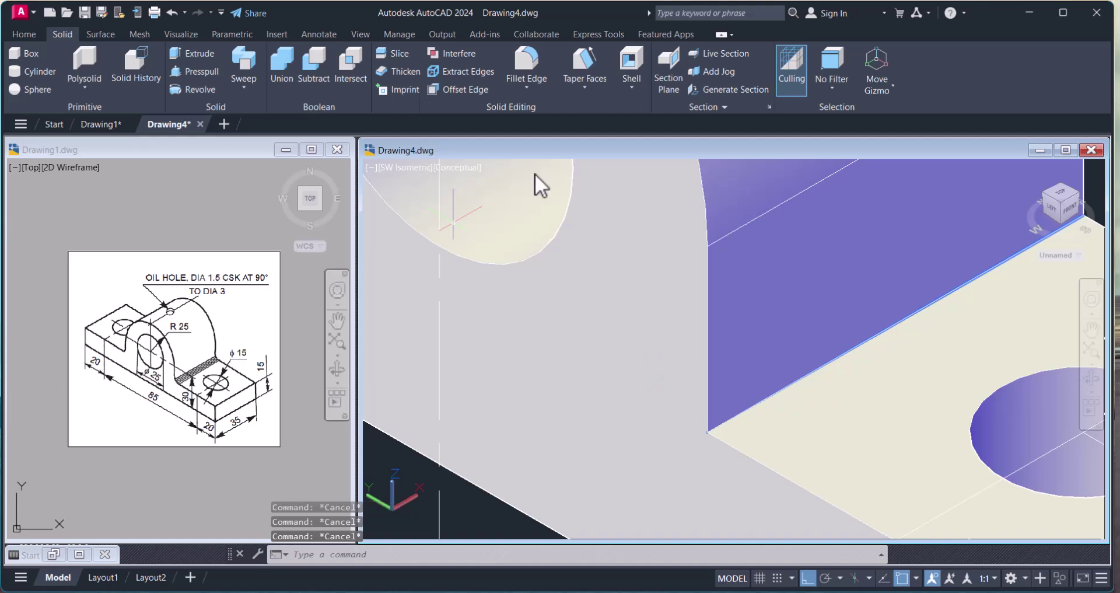
pyautogui.hotkey('ctrl', 'z')
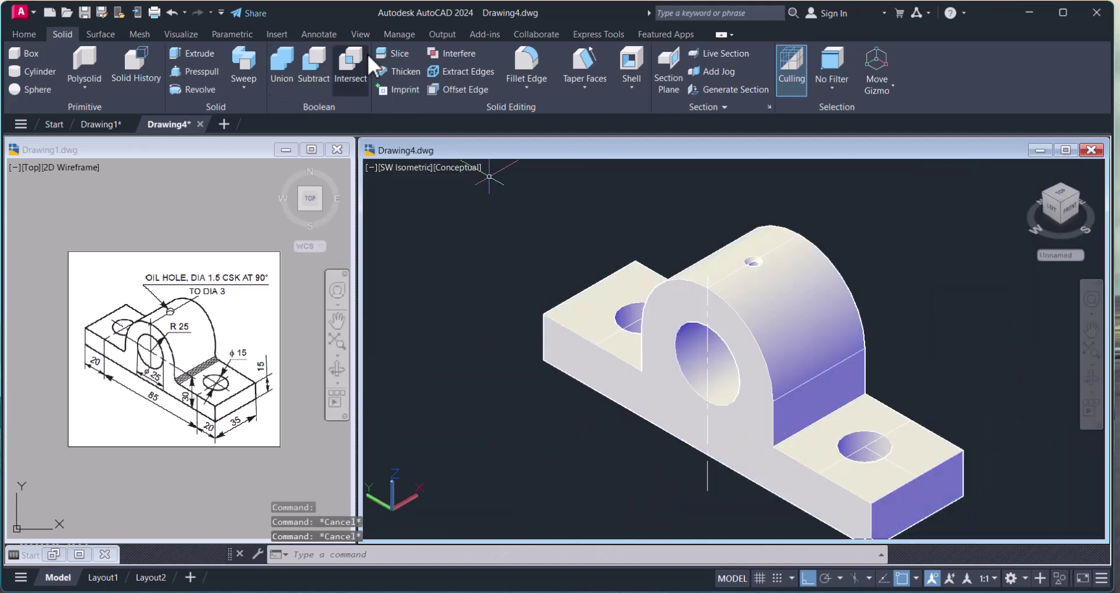
# Fillet the inner corner edge between the boss's front-right side wall and the base flange with radius 3
pyautogui.click(530, 64)
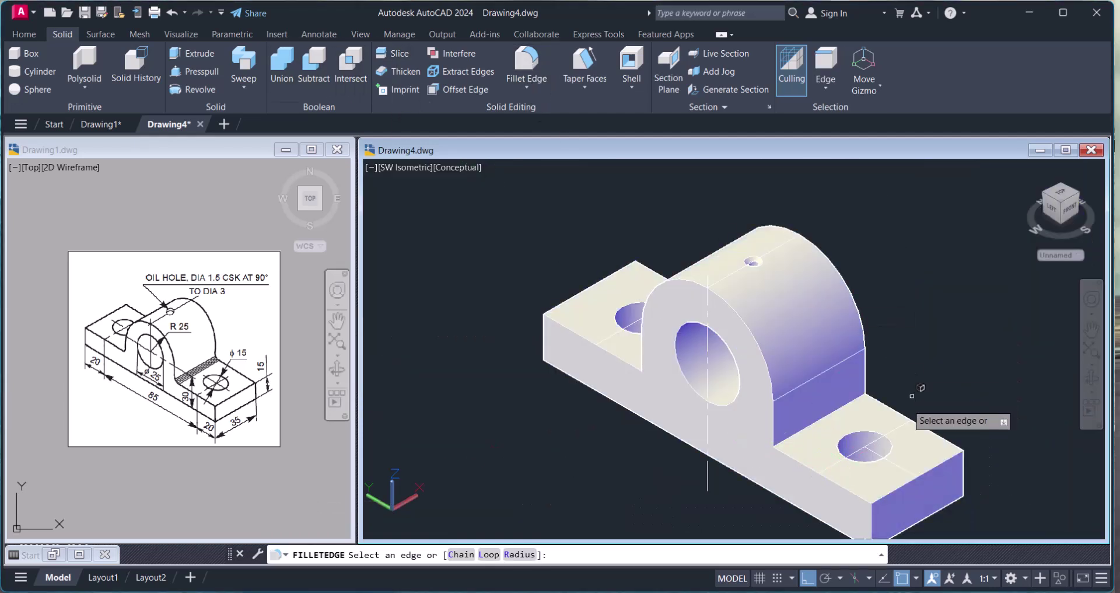
pyautogui.scroll(3, 867, 446)
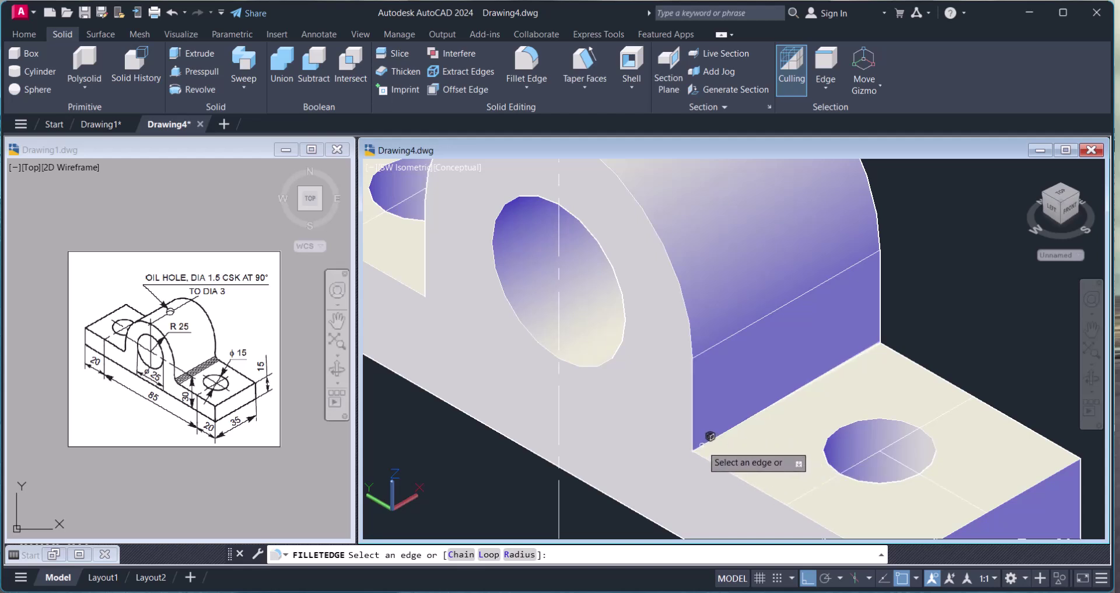
pyautogui.click(710, 436)
pyautogui.write('r')
pyautogui.press('Return')
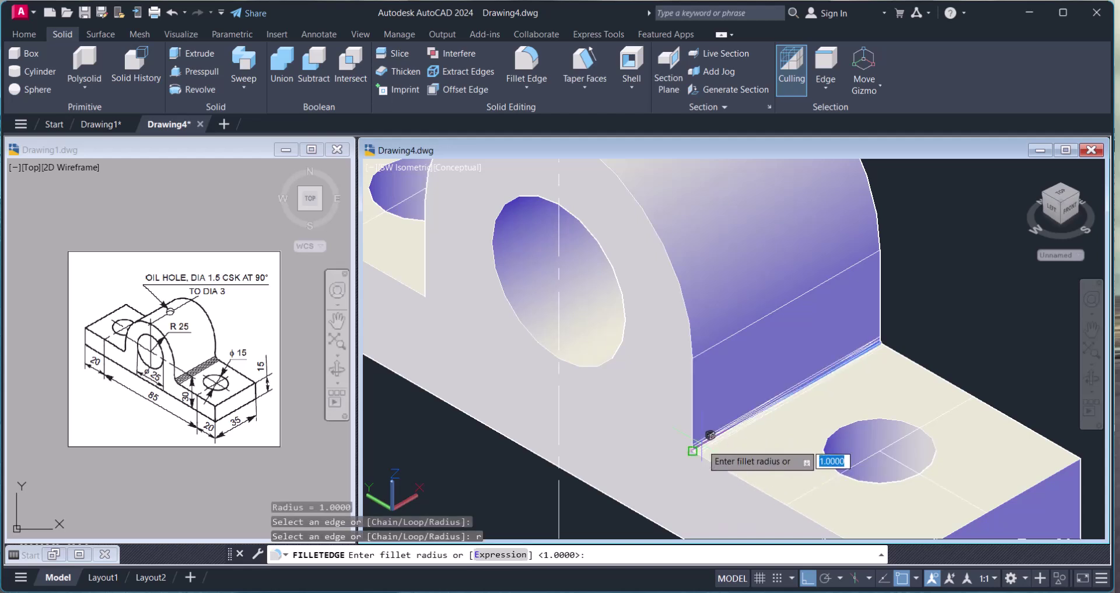
pyautogui.write('3')
pyautogui.press('Return')
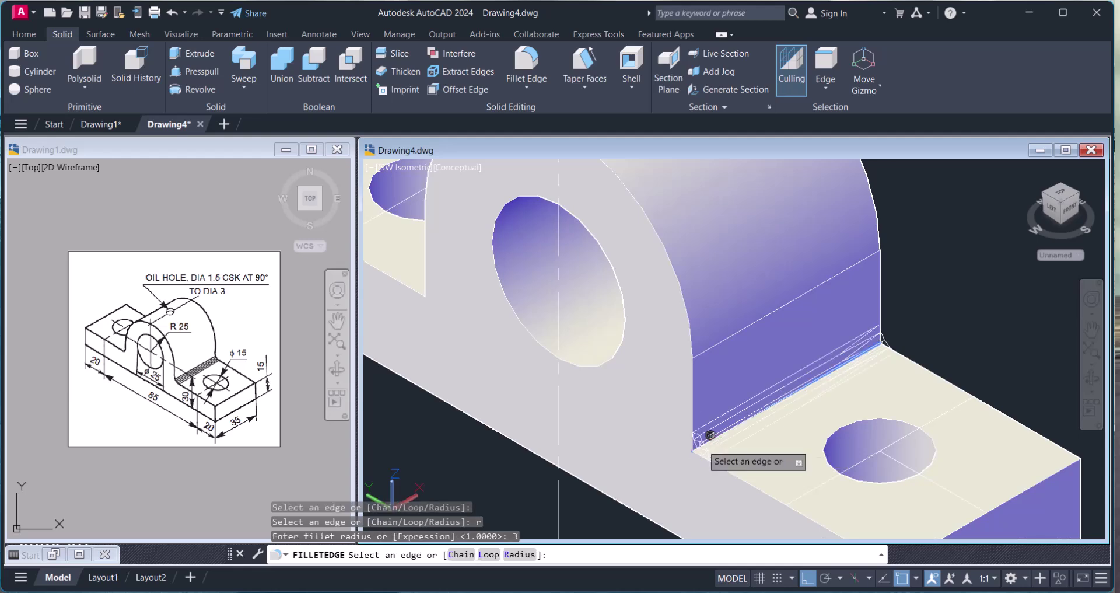
pyautogui.press('Return')
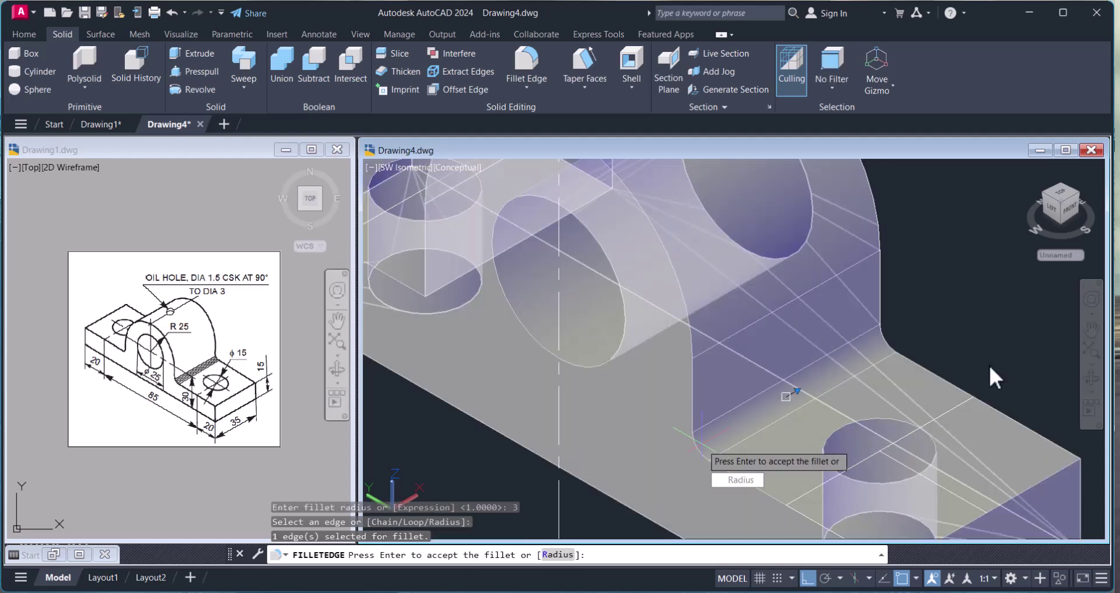
pyautogui.scroll(-3, 988, 358)
pyautogui.press('Return')
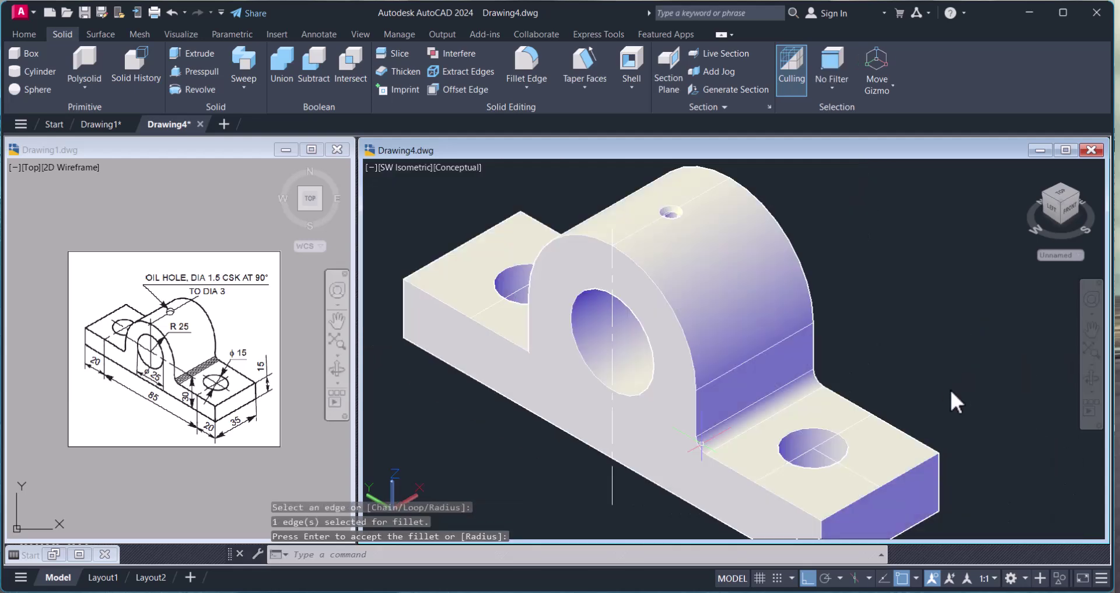
# Fillet the remaining inner corner edge between the boss's opposite side wall and the base flange, using the current radius
pyautogui.scroll(-2, 953, 401)
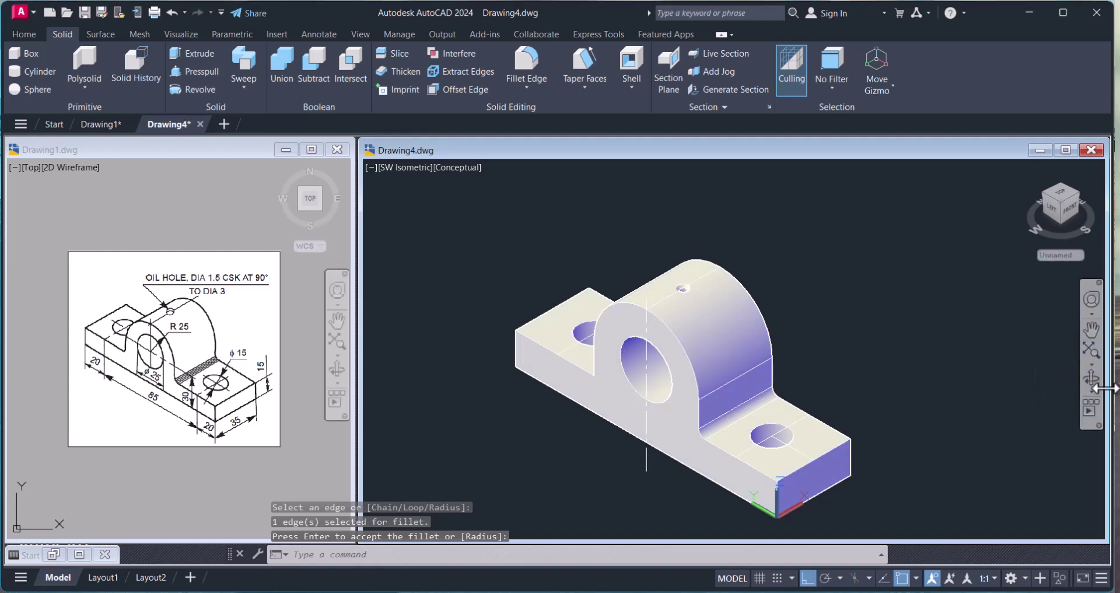
pyautogui.click(1092, 377)
pyautogui.moveTo(700, 383); pyautogui.dragTo(787, 393)
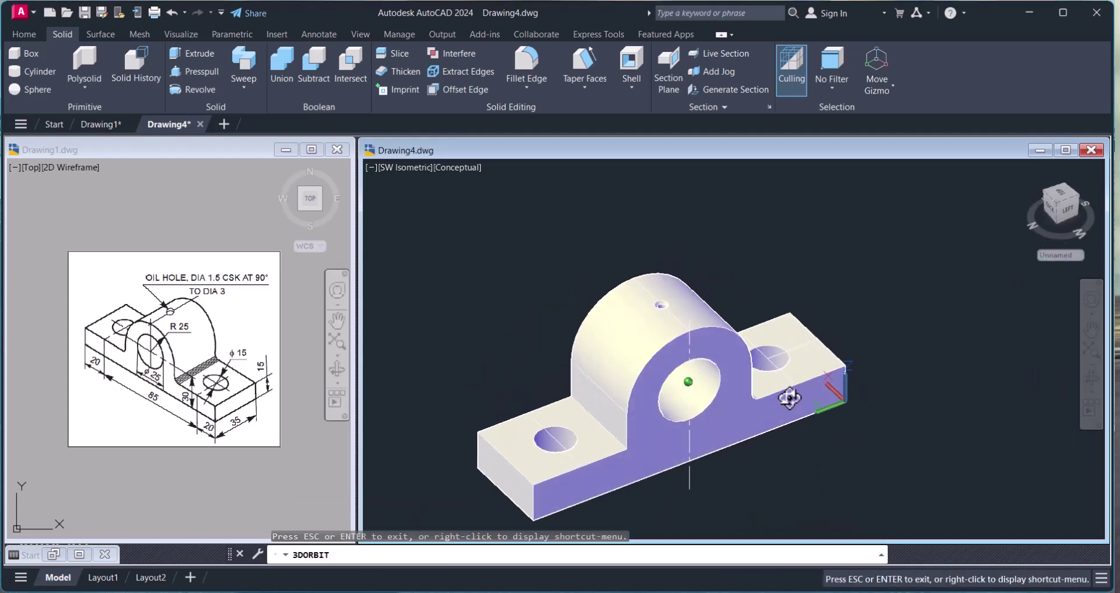
pyautogui.click(527, 70)
pyautogui.scroll(3, 608, 418)
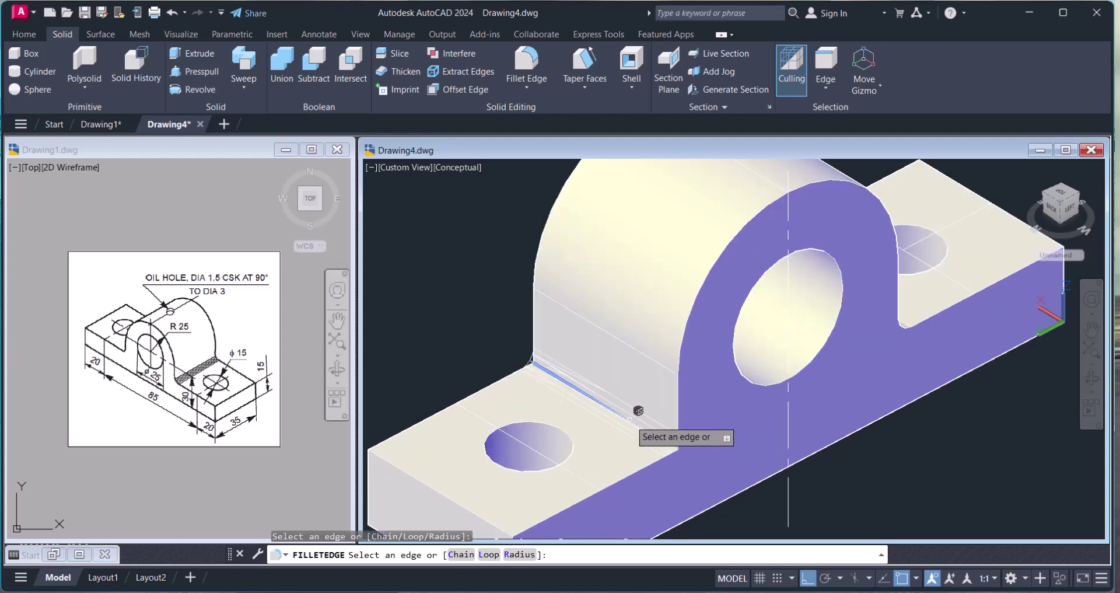
pyautogui.click(630, 418)
# Move the bracket solid sideways, clear of its leftover construction lines
pyautogui.scroll(-4, 612, 403)
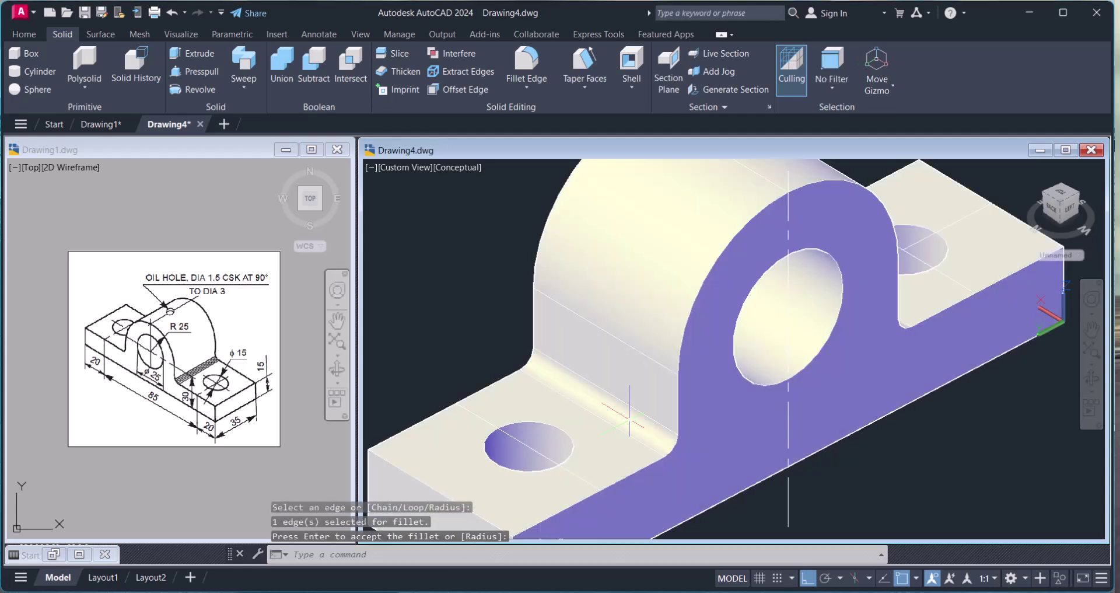
pyautogui.click(1092, 378)
pyautogui.moveTo(765, 406); pyautogui.dragTo(574, 397)
pyautogui.press('Escape')
pyautogui.write('m')
pyautogui.press('Return')
pyautogui.click(739, 403)
pyautogui.press('Return')
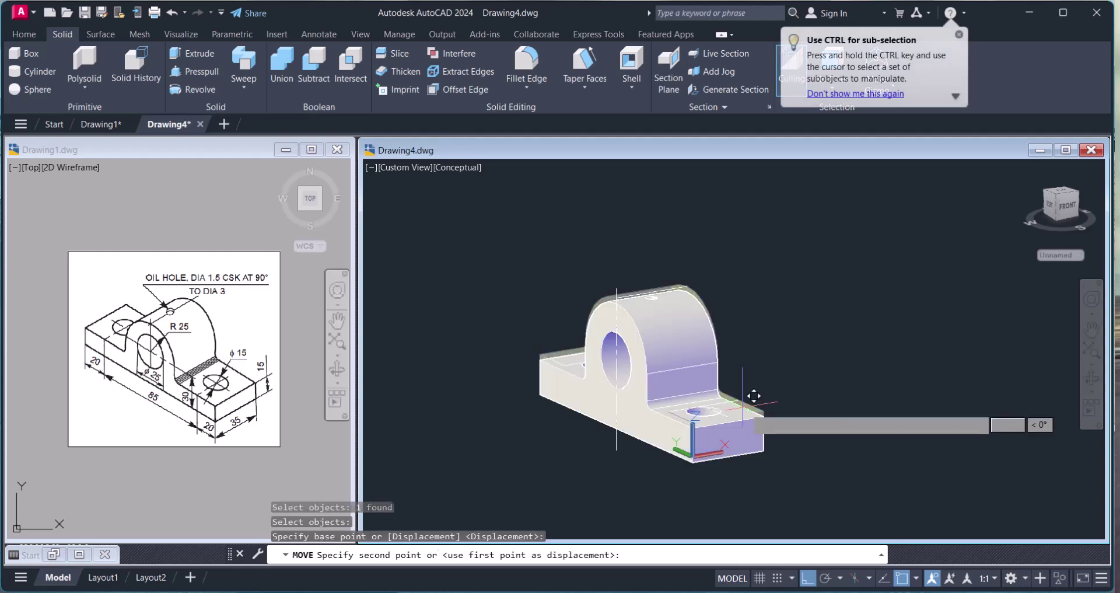
pyautogui.click(755, 395)
pyautogui.click(933, 403)
pyautogui.press('Escape')
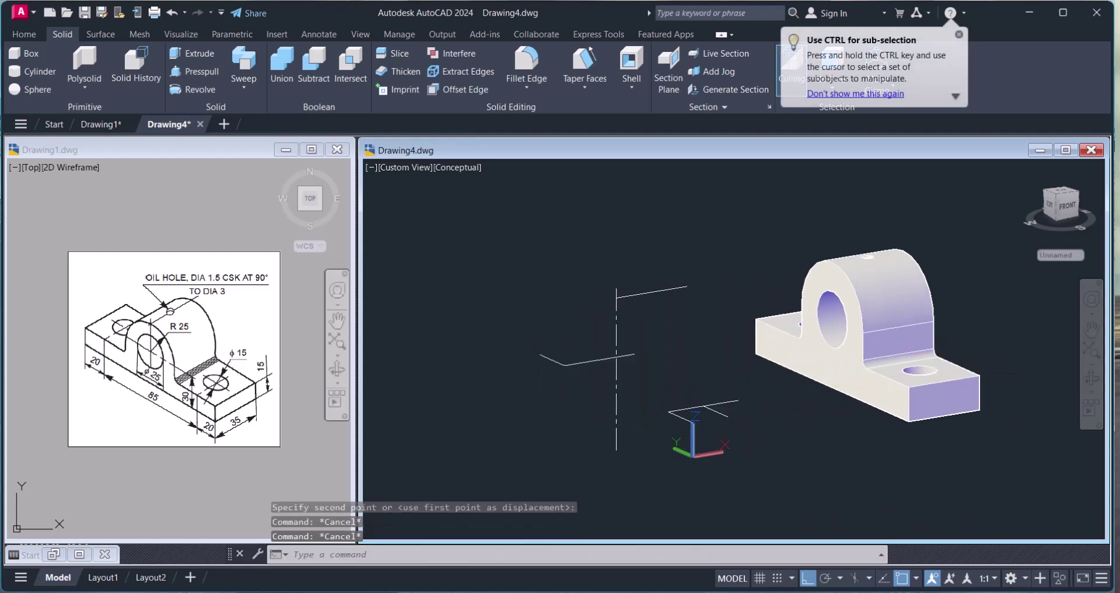
# Try to erase the leftover construction lines, cancel the selection and undo the bracket's move
pyautogui.write('e')
pyautogui.press('Return')
pyautogui.doubleClick(610, 369)
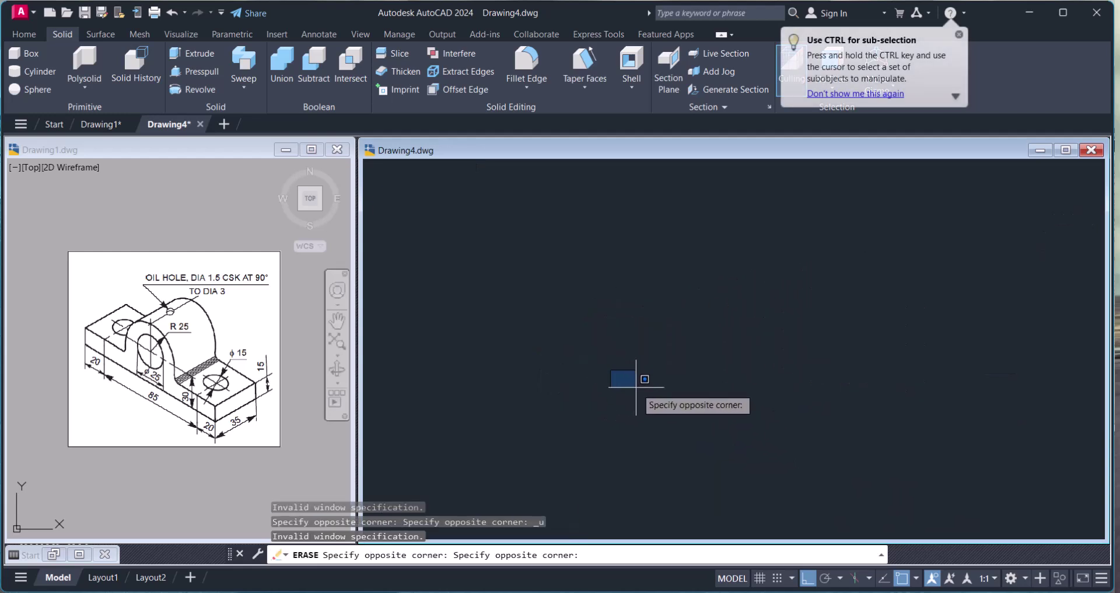
pyautogui.click(633, 385)
pyautogui.press('Escape')
pyautogui.hotkey('ctrl', 'z')
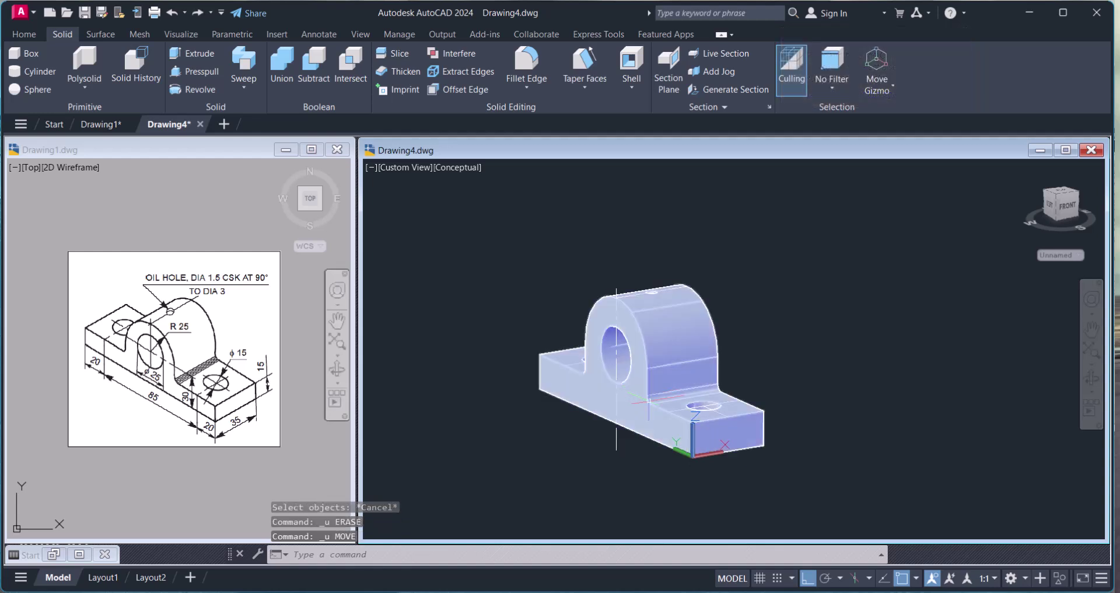
# Move the bracket solid again, from a base point on the part to a free area away from the construction lines
pyautogui.write('m')
pyautogui.press('Return')
pyautogui.click(741, 401)
pyautogui.click(742, 409)
pyautogui.press('Return')
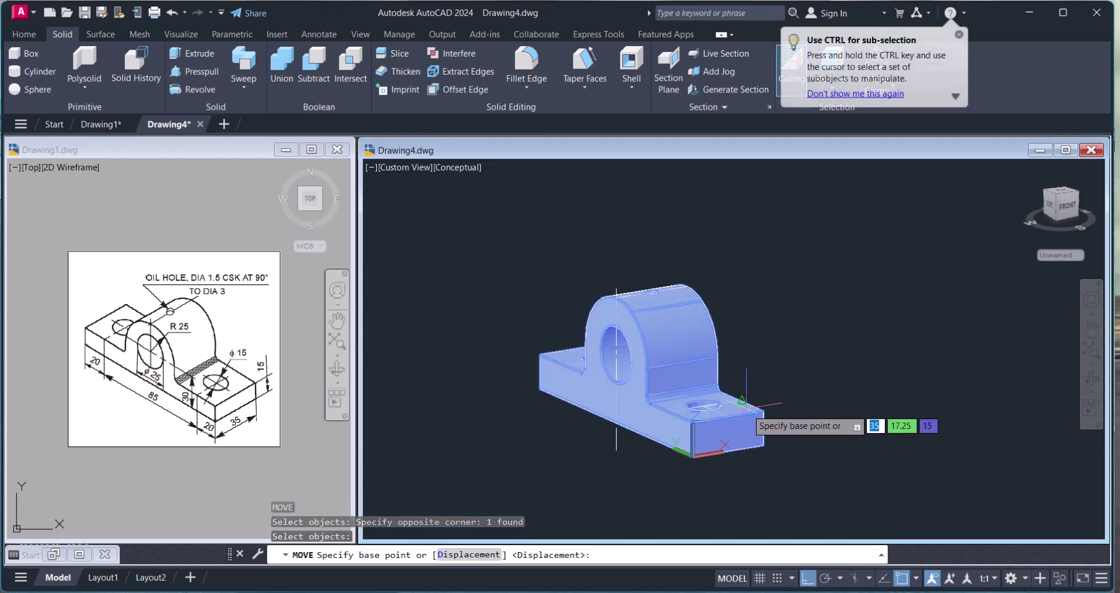
pyautogui.click(704, 385)
pyautogui.click(900, 354)
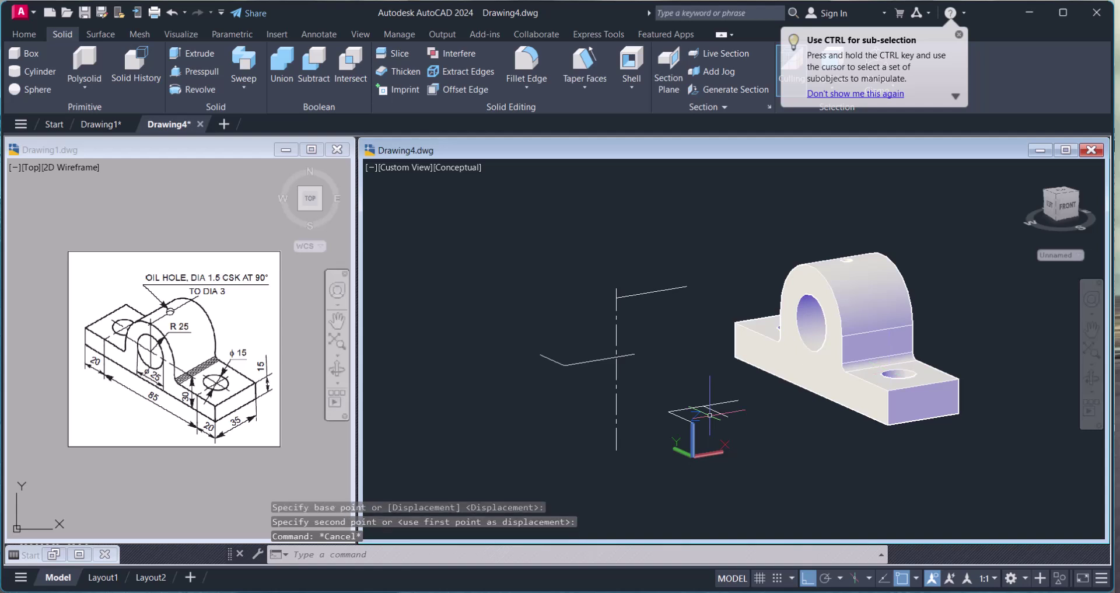
# Erase all the leftover centerlines and construction lines from the bracket's original location
pyautogui.write('e')
pyautogui.press('Return')
pyautogui.click(693, 378)
pyautogui.click(616, 433)
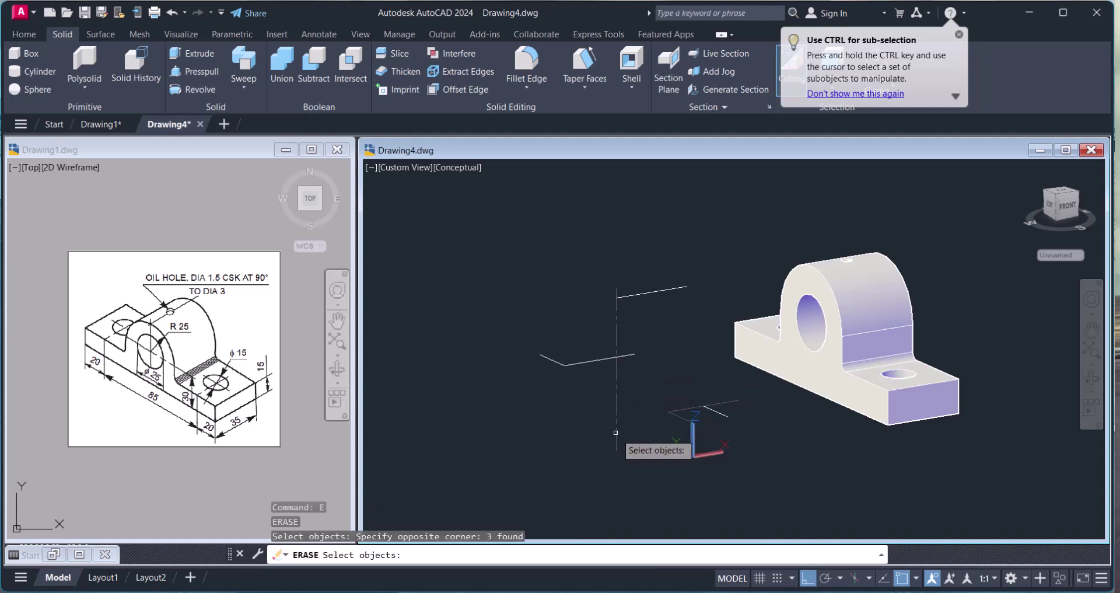
pyautogui.click(563, 402)
pyautogui.click(706, 421)
pyautogui.press('Return')
pyautogui.click(707, 421)
pyautogui.click(721, 410)
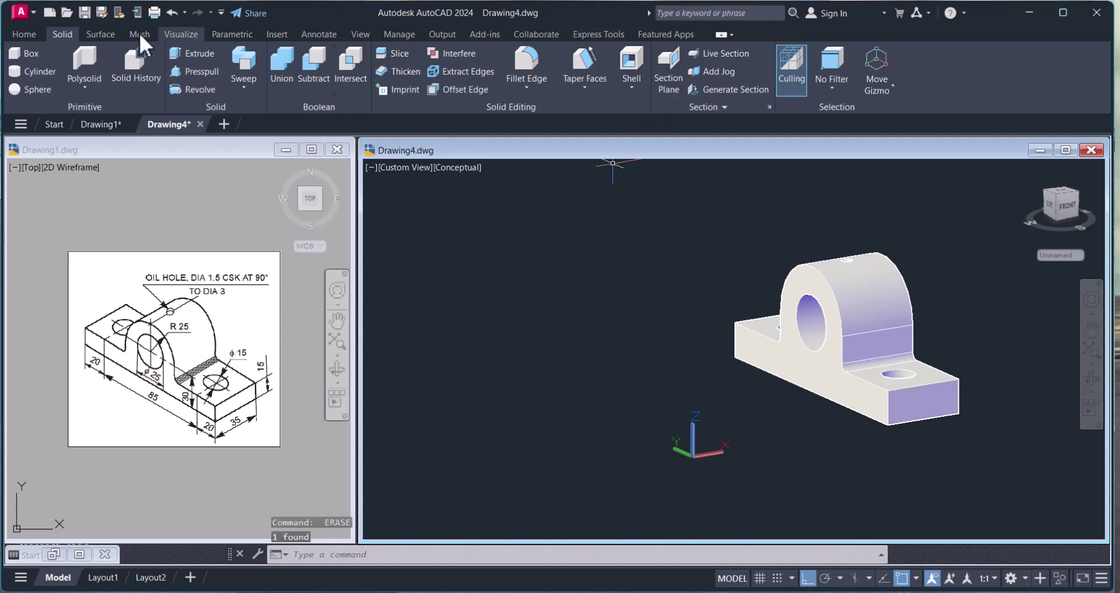
# Set the model view to SW Isometric and inspect the finished bracket up close
pyautogui.click(25, 34)
pyautogui.click(670, 71)
pyautogui.click(652, 175)
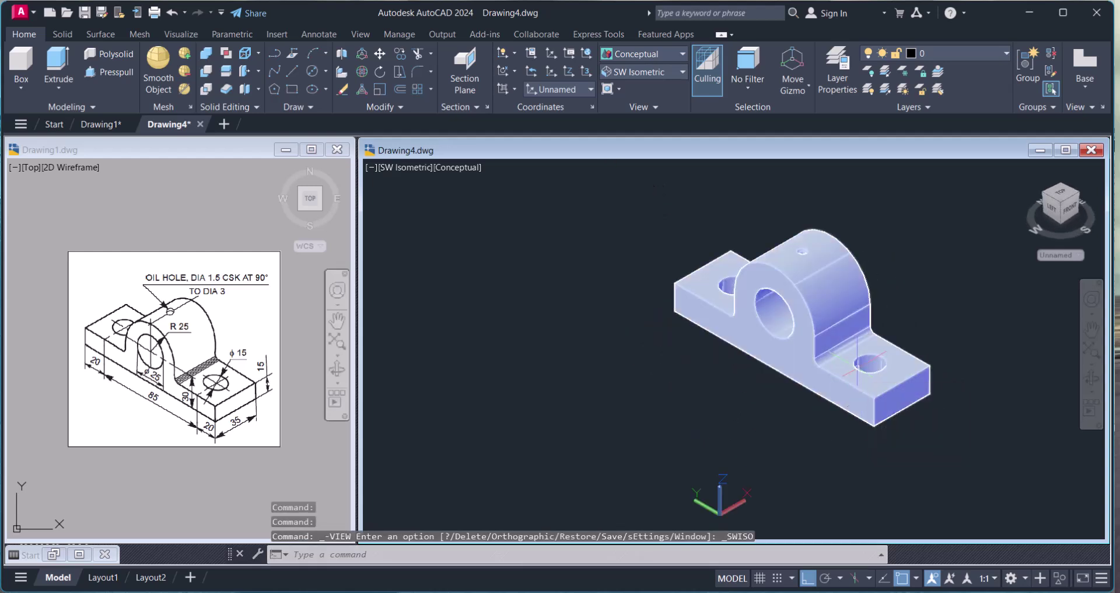
pyautogui.scroll(3, 858, 366)
pyautogui.moveTo(810, 352); pyautogui.dragTo(741, 367, button='middle')
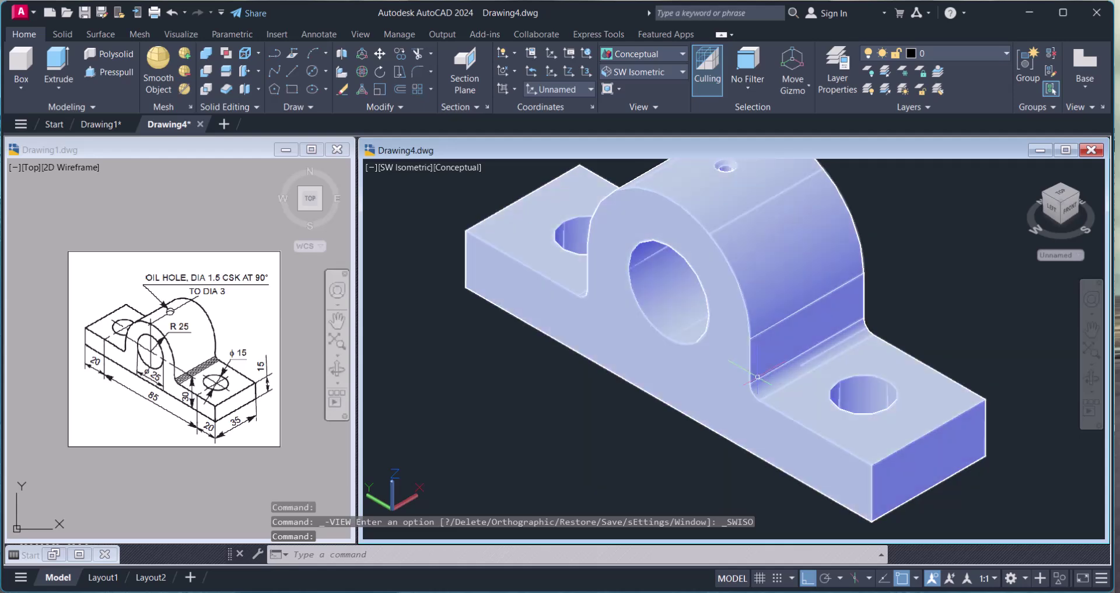
pyautogui.scroll(-2, 722, 324)
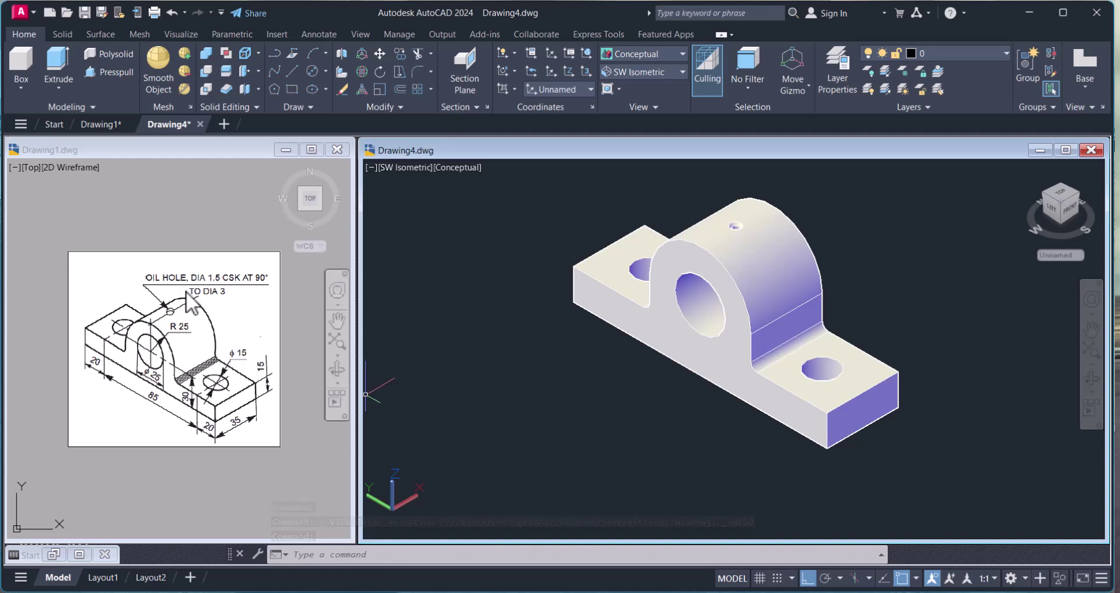
# Minimize the reference drawing and maximize Drawing4 so the bracket fills the workspace
pyautogui.click(286, 150)
pyautogui.doubleClick(443, 150)
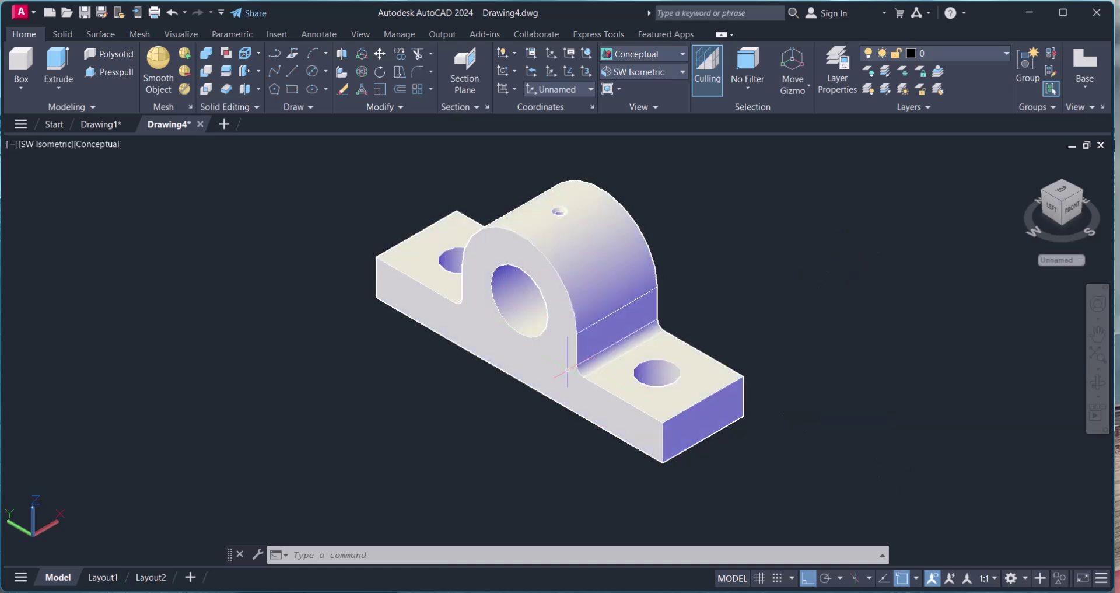
pyautogui.press('Escape')
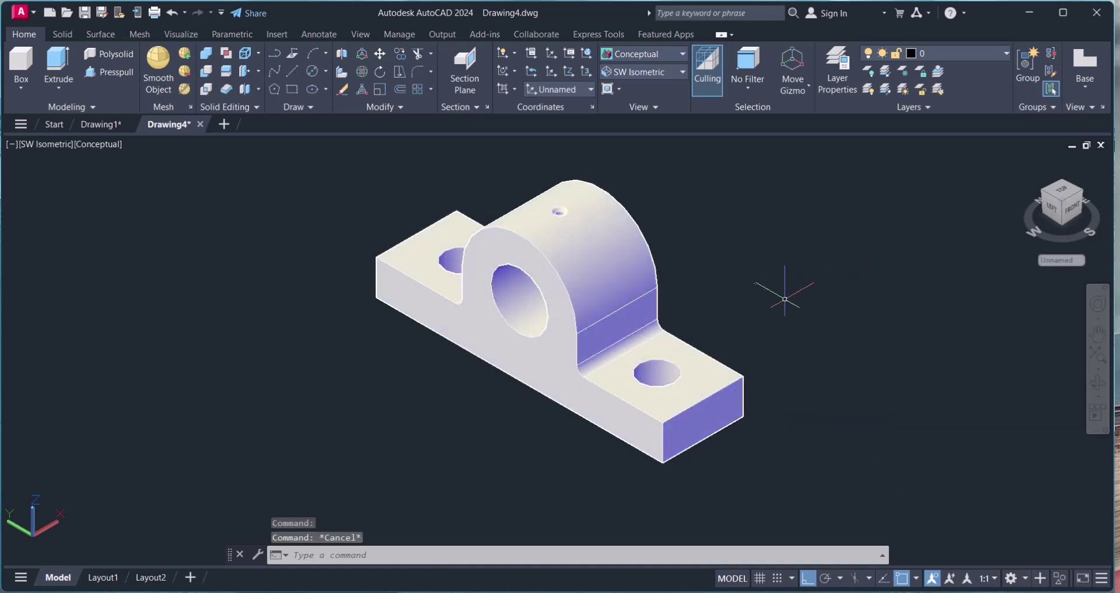
# Open the Materials Browser and list the Metal category of the Autodesk Library
pyautogui.click(180, 34)
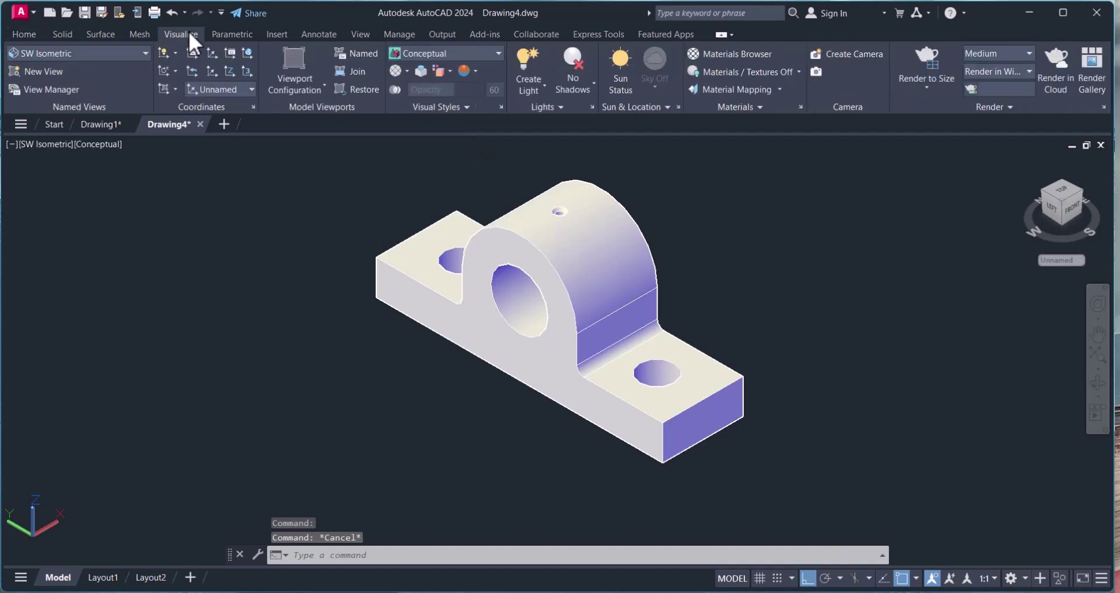
pyautogui.click(754, 54)
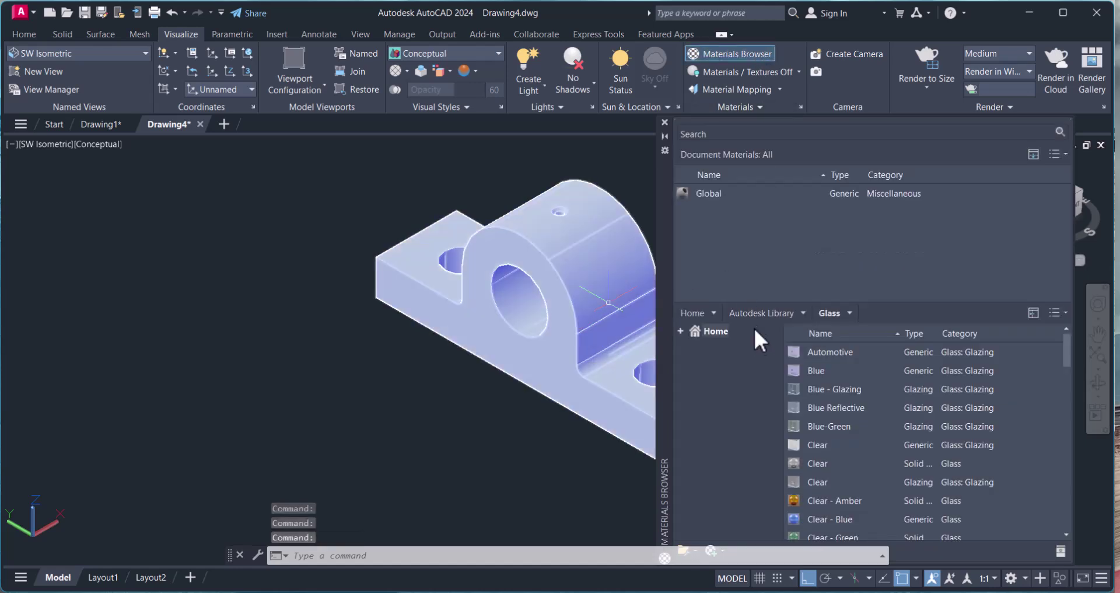
pyautogui.click(802, 314)
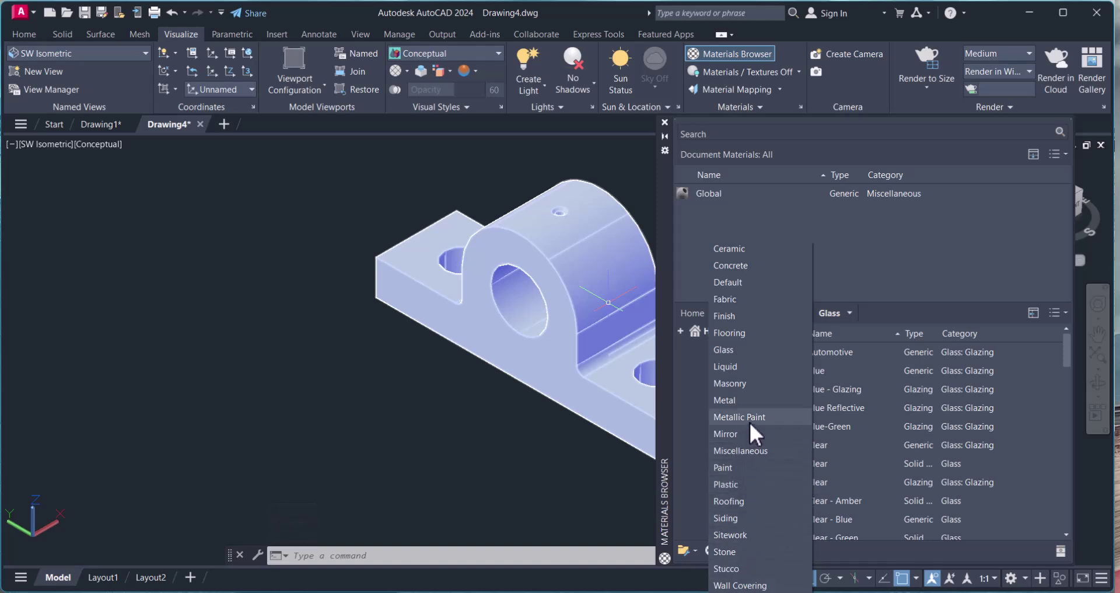
pyautogui.click(739, 402)
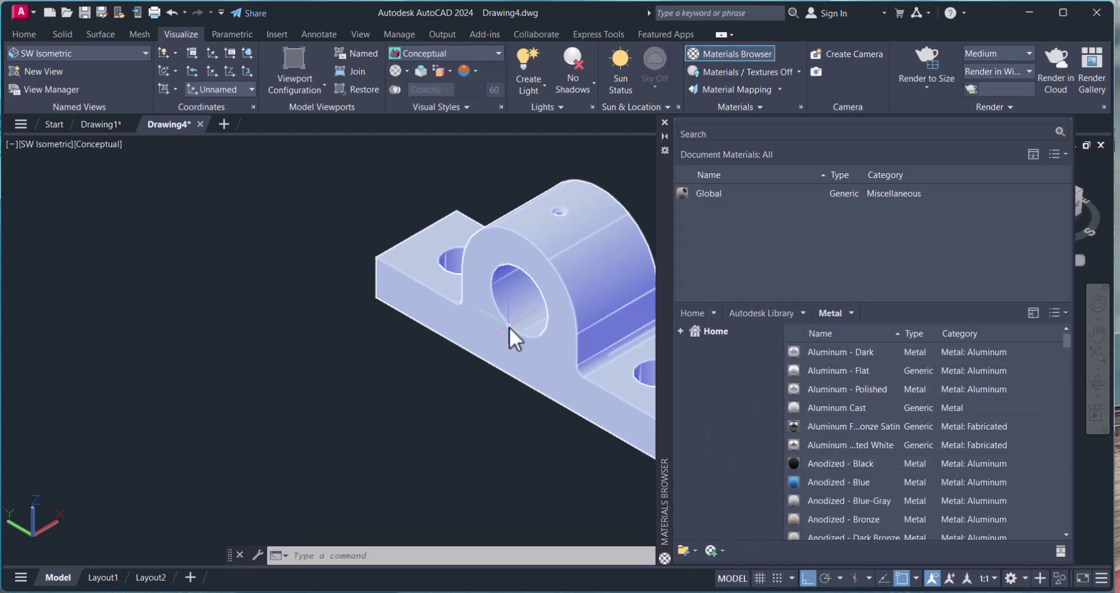
# Assign the Anodized - Blue material to the bracket
pyautogui.scroll(-2, 509, 327)
pyautogui.moveTo(510, 325); pyautogui.dragTo(357, 327, button='middle')
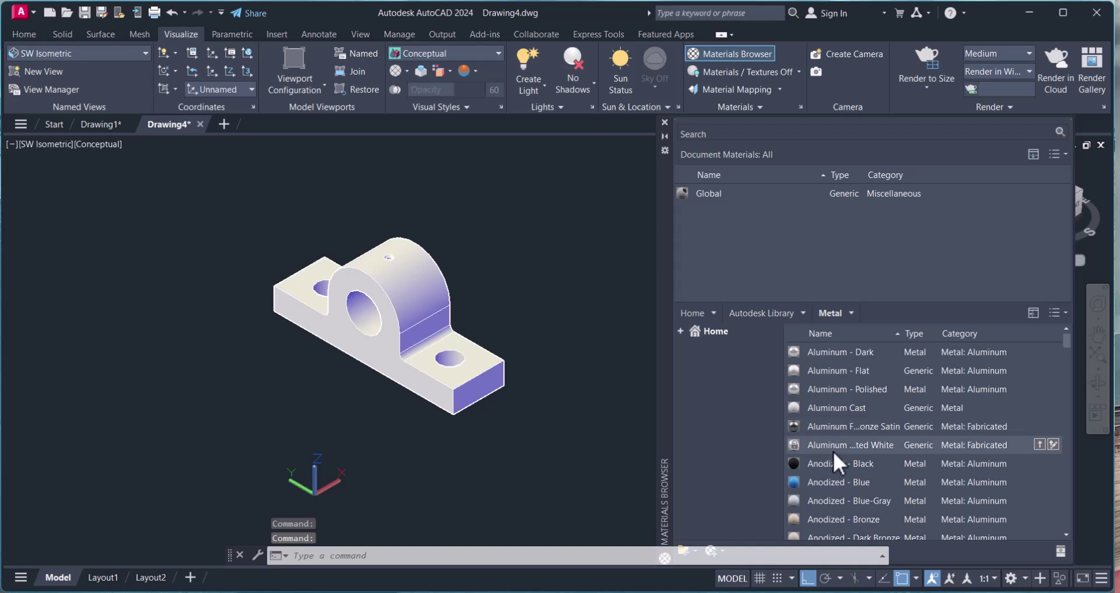
pyautogui.moveTo(828, 484); pyautogui.dragTo(422, 336)
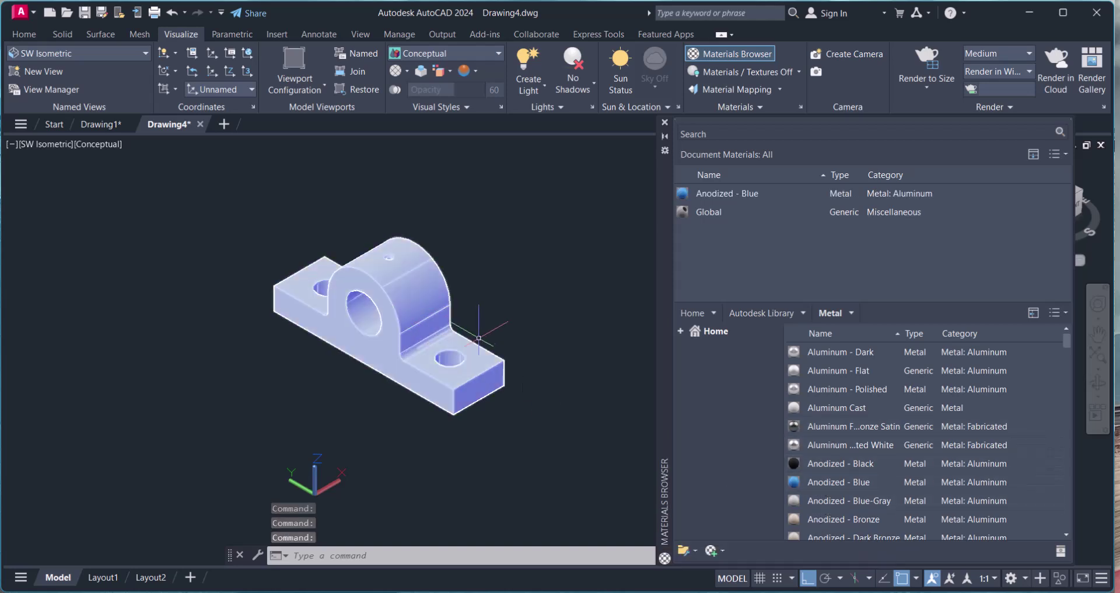
pyautogui.scroll(-1, 891, 474)
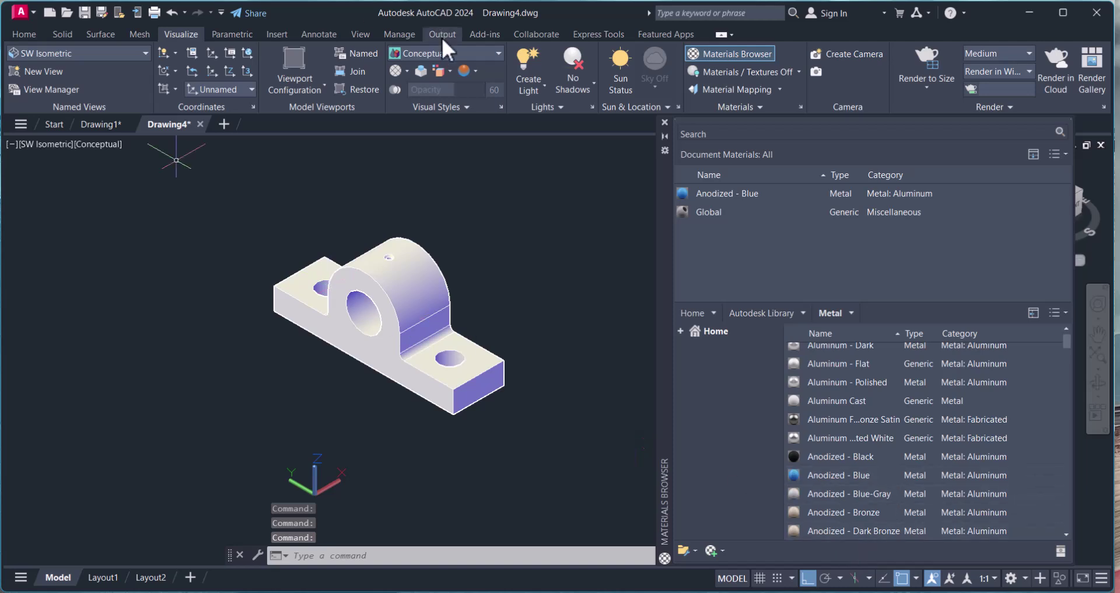
# Change the model's visual style to Realistic
pyautogui.click(25, 35)
pyautogui.click(622, 53)
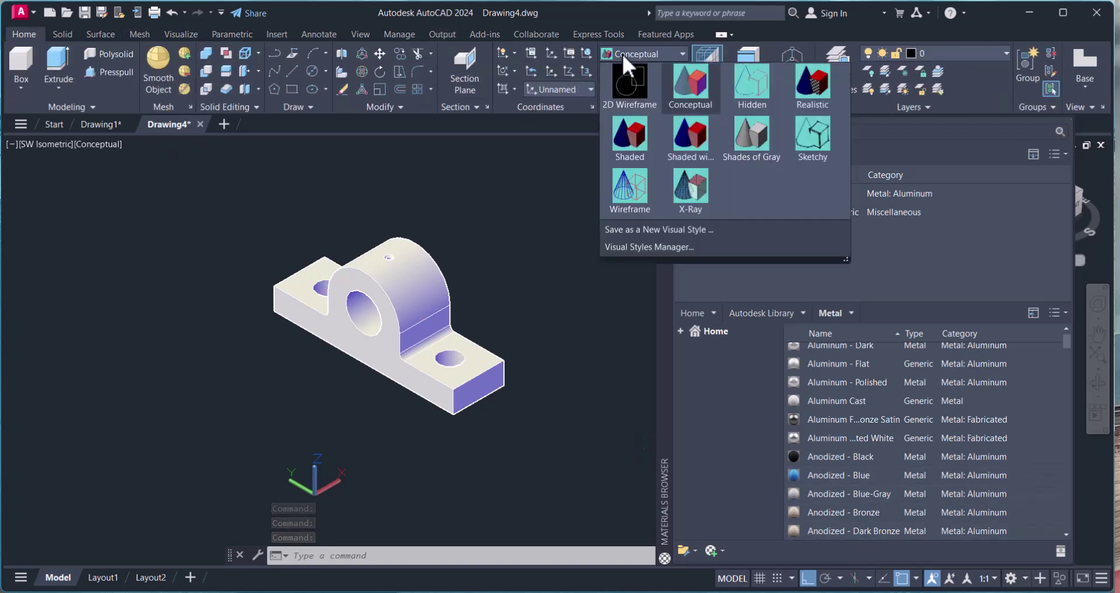
pyautogui.click(825, 82)
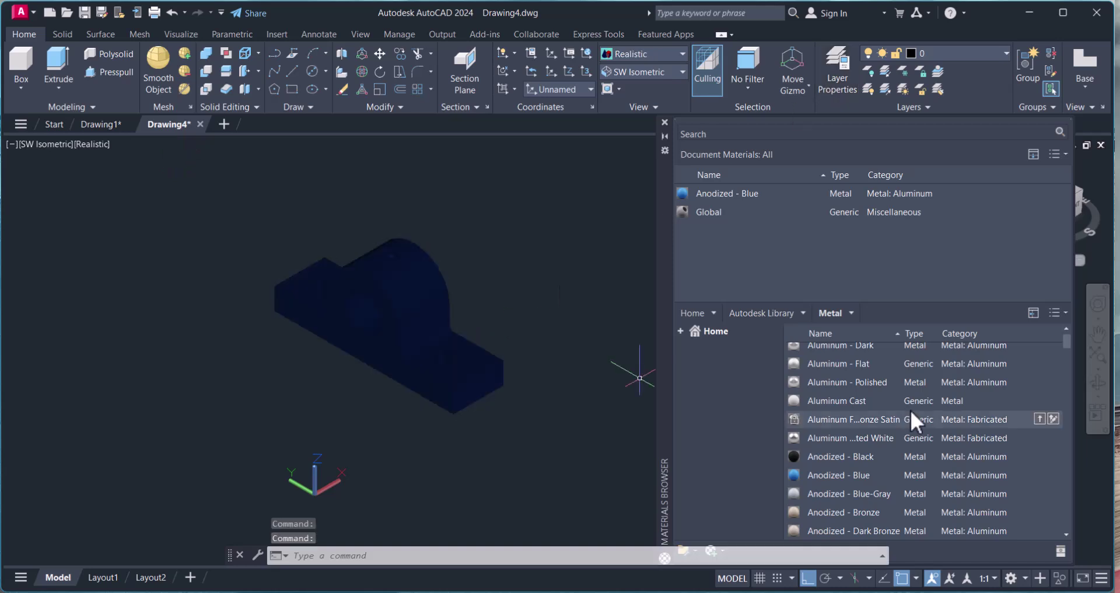
# Try Aluminum - Flat, Aluminum Frame - Painted White, Anodized - Red and Anodized - White in turn on the bracket
pyautogui.moveTo(860, 363); pyautogui.dragTo(395, 347)
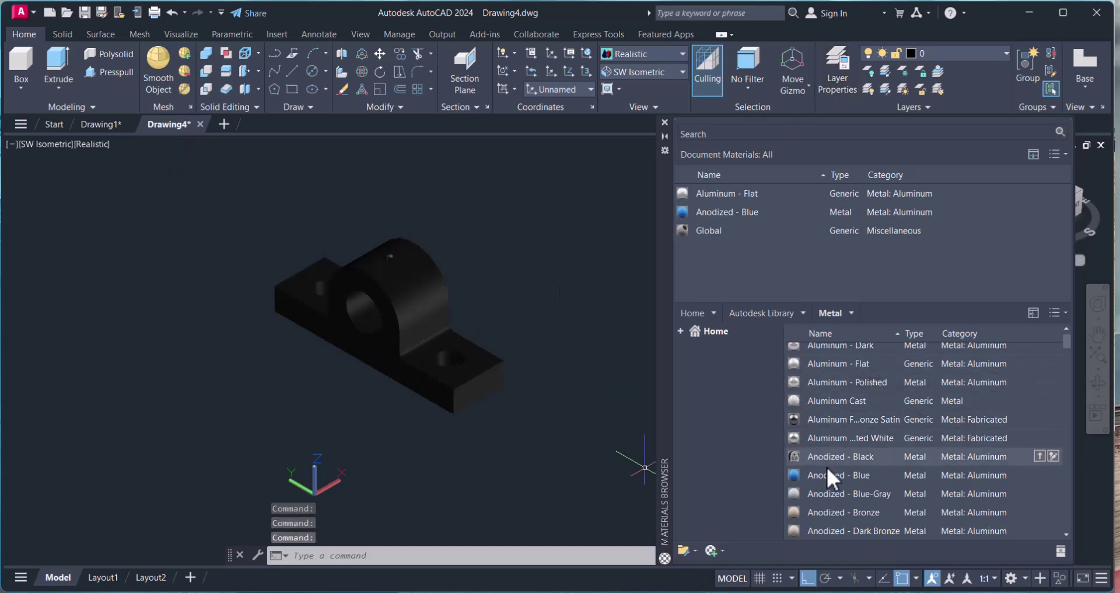
pyautogui.moveTo(829, 439); pyautogui.dragTo(454, 356)
pyautogui.scroll(-3, 847, 477)
pyautogui.moveTo(841, 469); pyautogui.dragTo(475, 334)
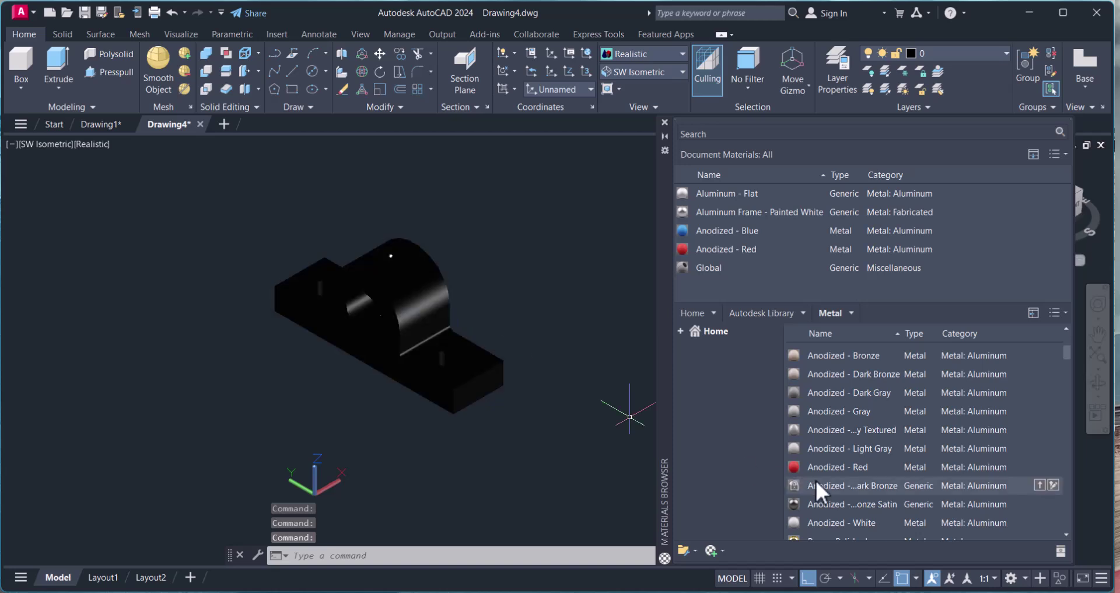
pyautogui.moveTo(849, 470); pyautogui.dragTo(418, 370)
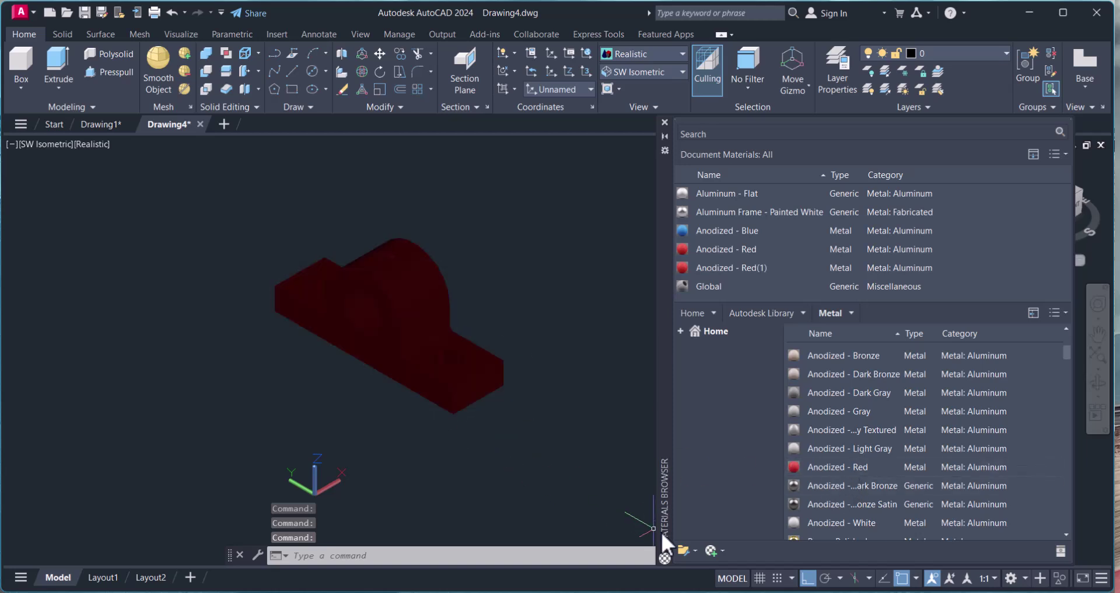
pyautogui.moveTo(821, 521); pyautogui.dragTo(383, 338)
# Assign the Brass - Polished material to the bracket
pyautogui.scroll(-2, 828, 436)
pyautogui.moveTo(829, 512); pyautogui.dragTo(383, 323)
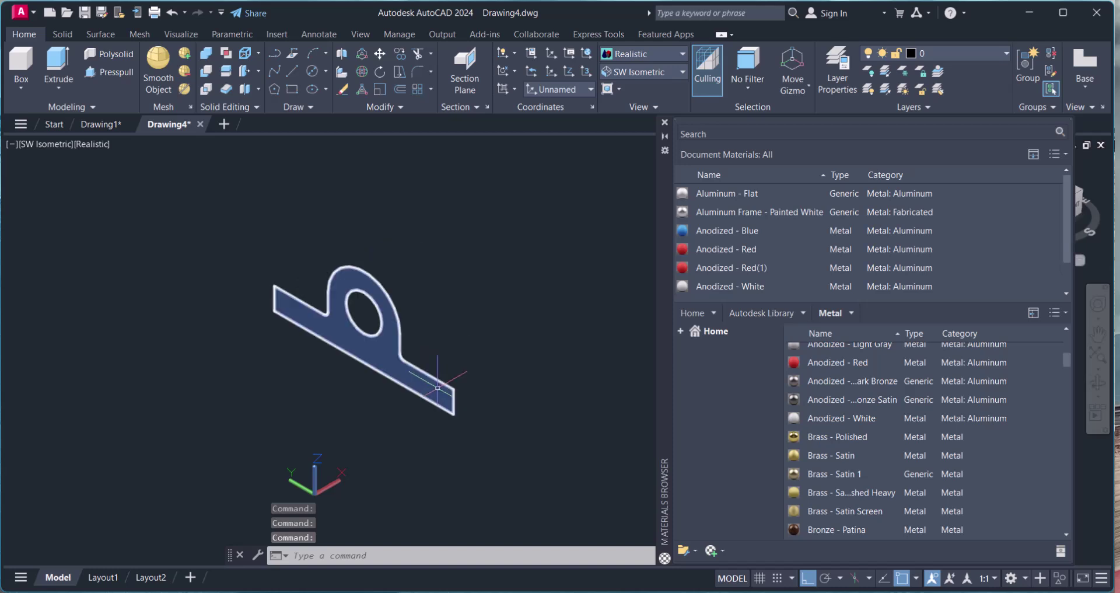
pyautogui.moveTo(831, 439); pyautogui.dragTo(390, 331)
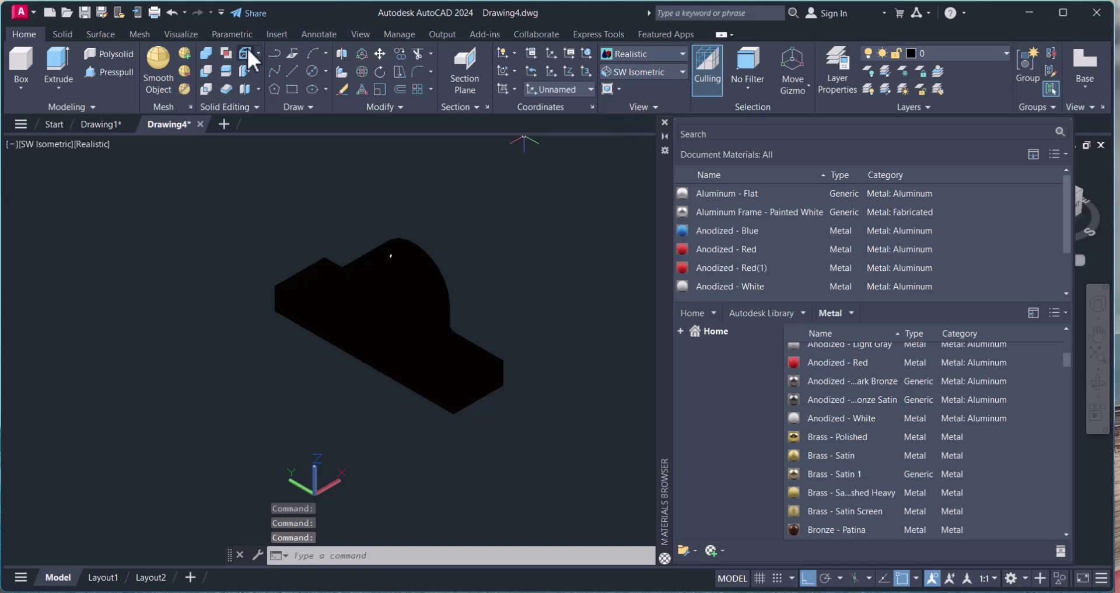
# Turn on the sun light and accept the recommended adjustment of the exposure settings
pyautogui.click(360, 34)
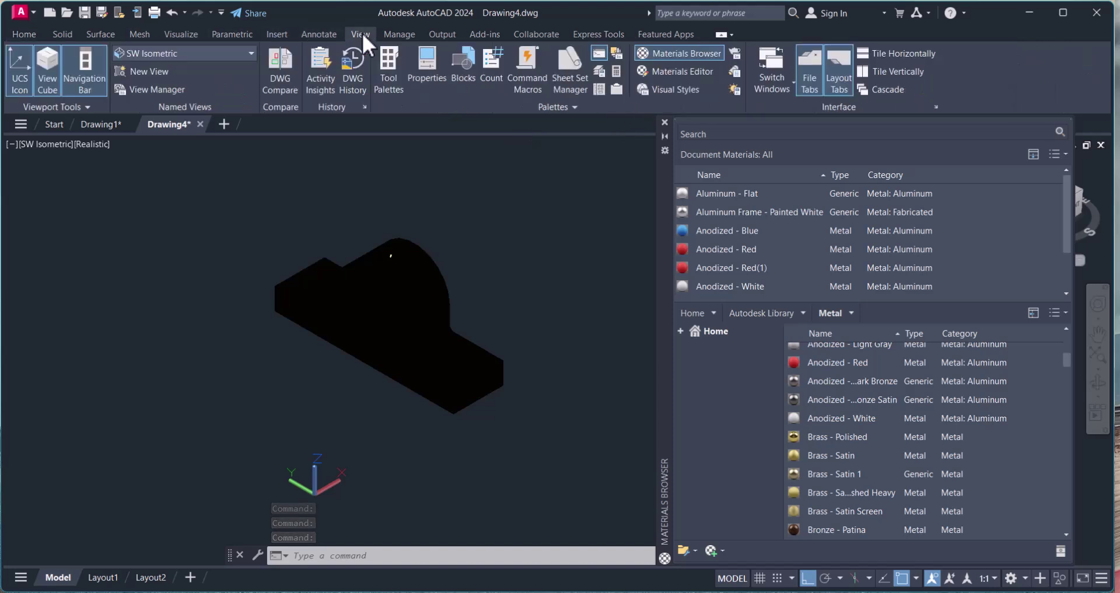
pyautogui.click(181, 35)
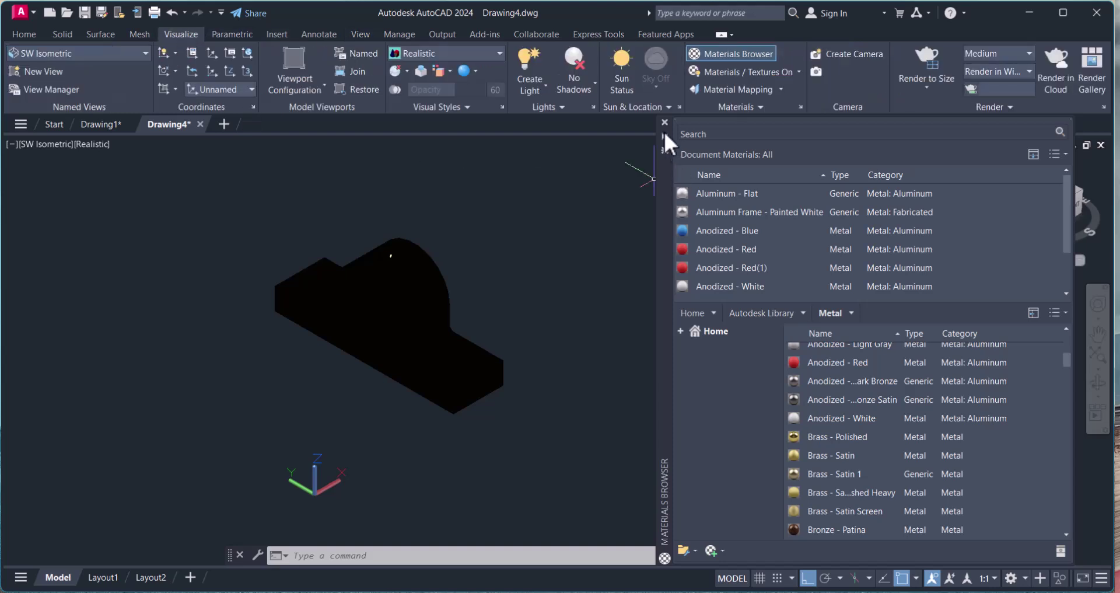
pyautogui.click(618, 74)
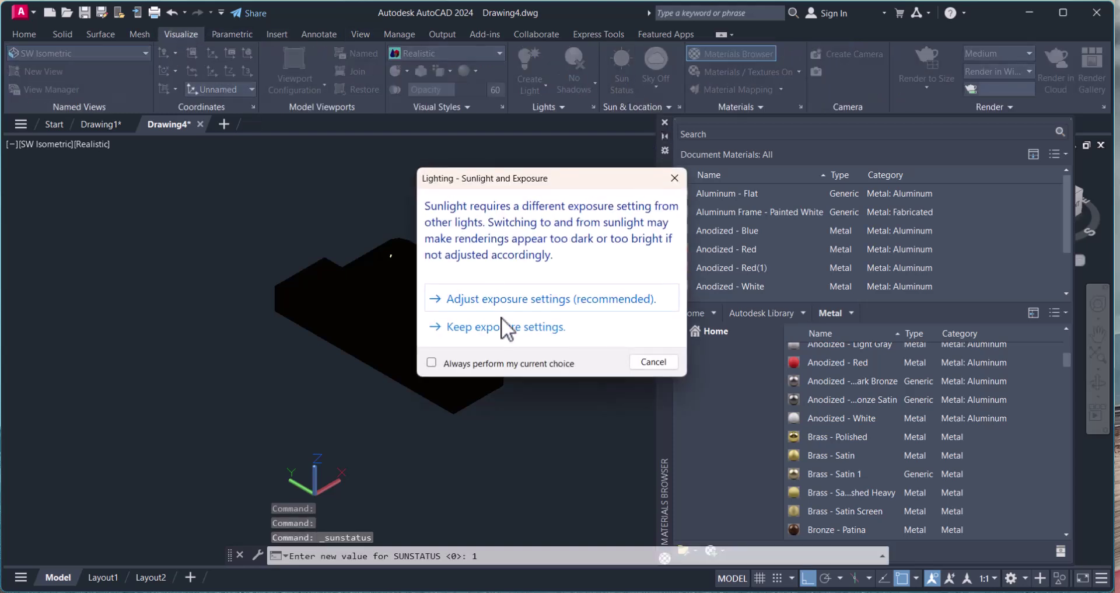
pyautogui.click(495, 299)
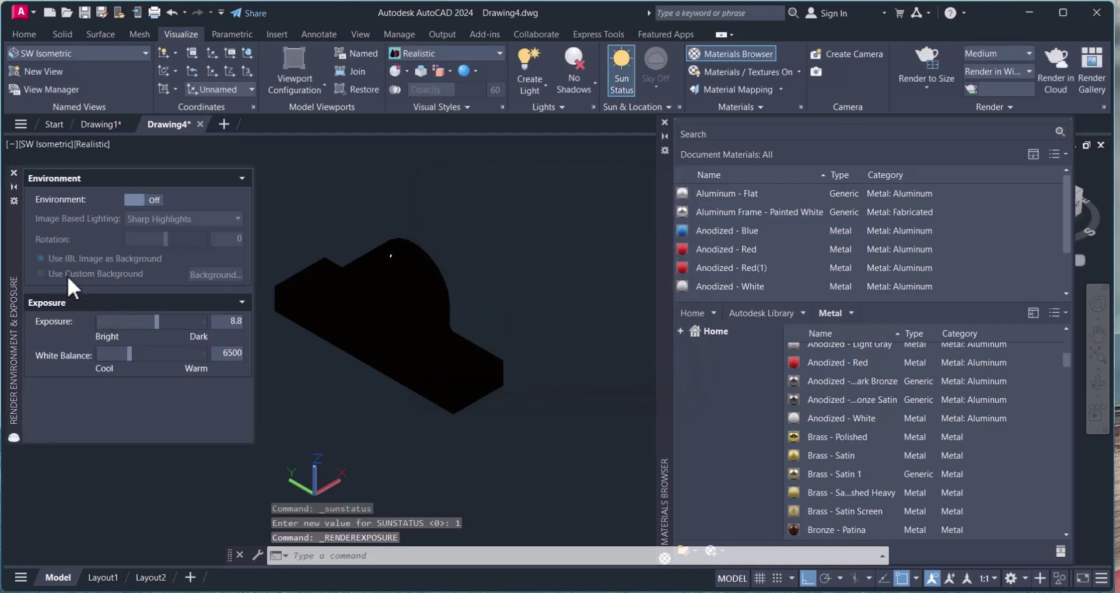
# Turn on the render environment with Use Custom Background and set the background type to Gradient
pyautogui.click(153, 200)
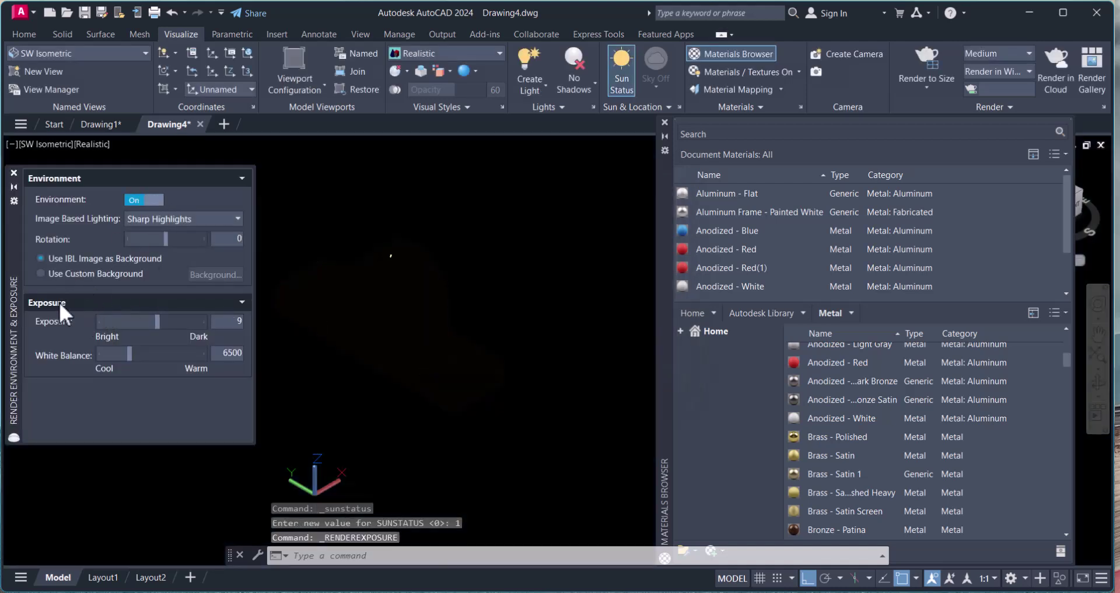
pyautogui.click(40, 274)
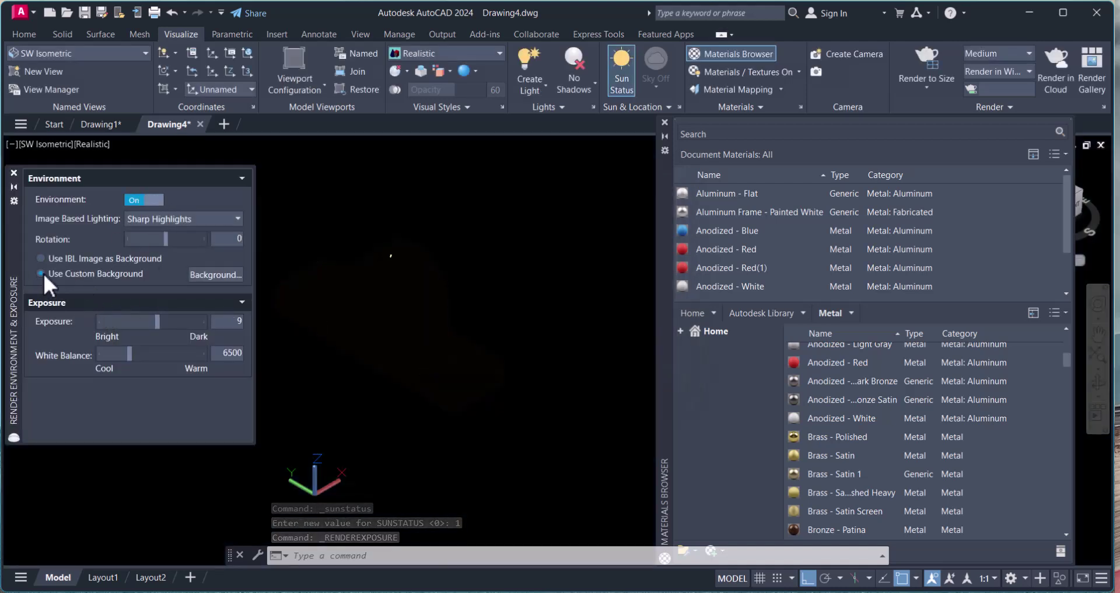
pyautogui.click(223, 273)
pyautogui.click(559, 192)
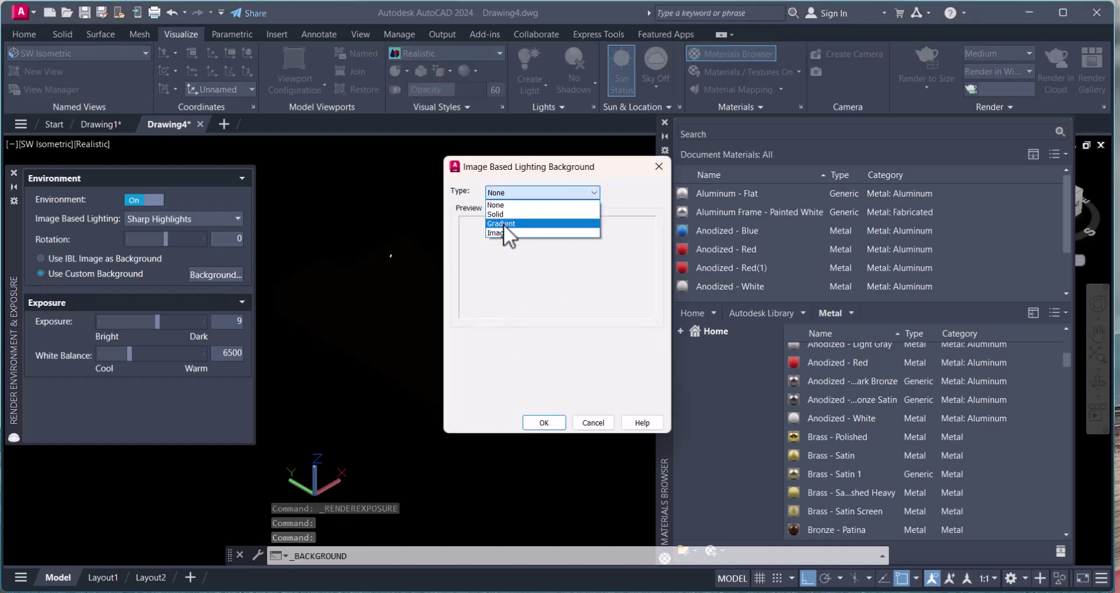
pyautogui.click(503, 224)
pyautogui.click(551, 420)
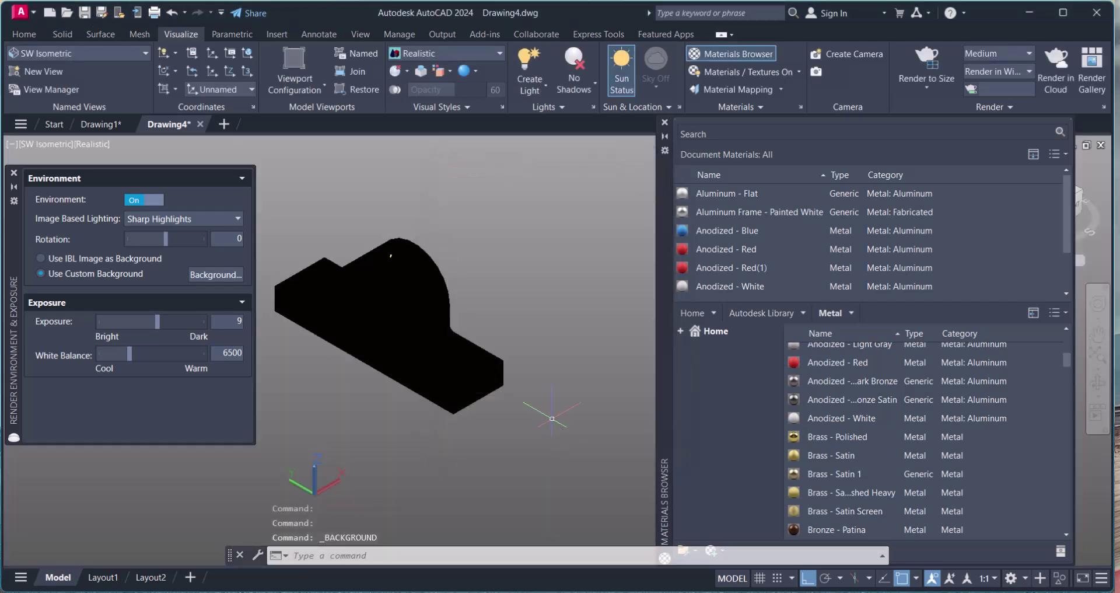
# Try the Anodized - Red, Brass - Polished and Brass - Satin materials in turn on the bracket
pyautogui.moveTo(835, 363); pyautogui.dragTo(443, 358)
pyautogui.moveTo(840, 438); pyautogui.dragTo(455, 368)
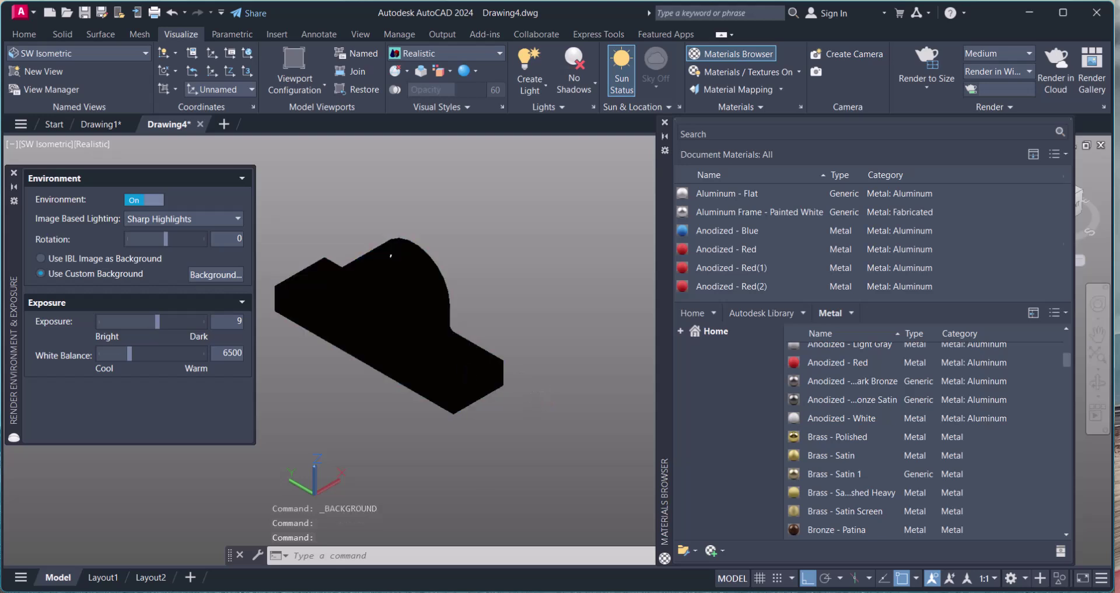
pyautogui.moveTo(817, 455); pyautogui.dragTo(473, 372)
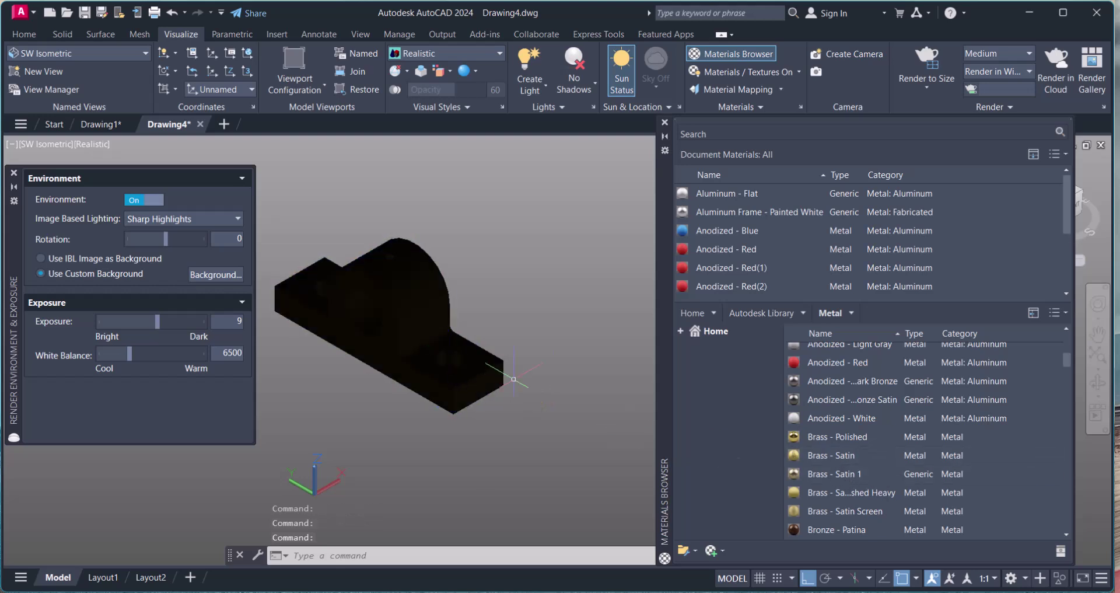
pyautogui.scroll(3, 325, 321)
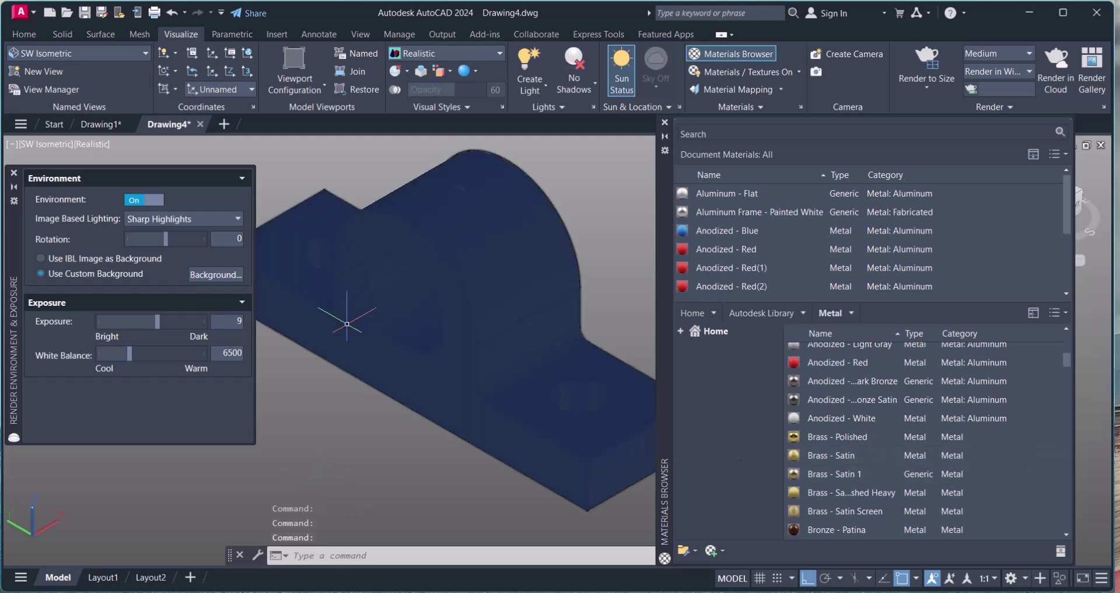
# Try the Aluminum - Flat and Aluminum Frame - Painted White materials in turn on the bracket
pyautogui.scroll(-2, 803, 364)
pyautogui.scroll(6, 840, 411)
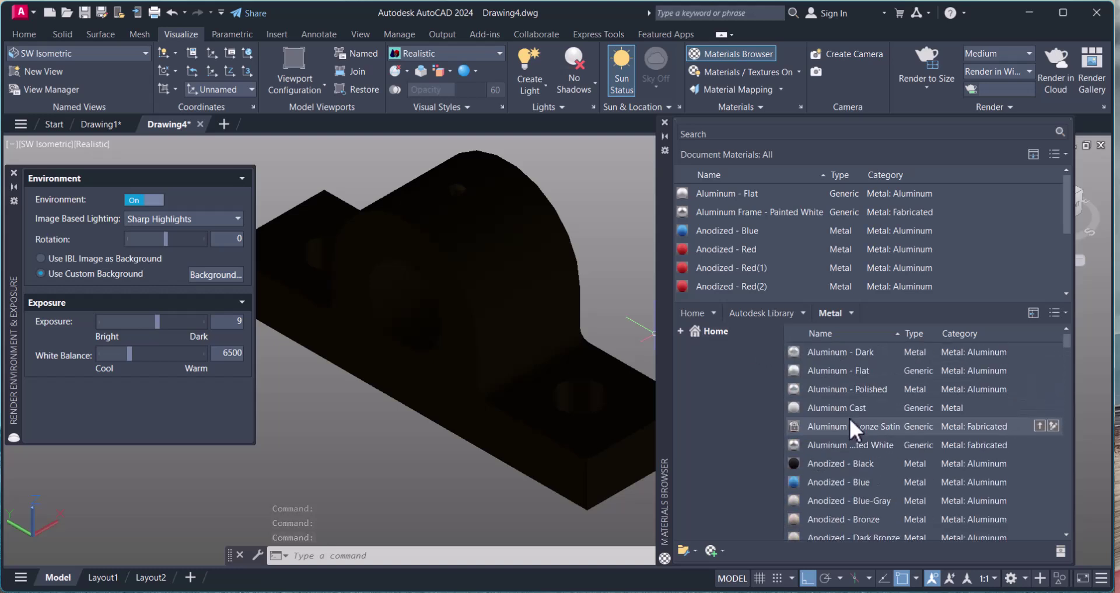
pyautogui.moveTo(827, 390); pyautogui.dragTo(589, 362)
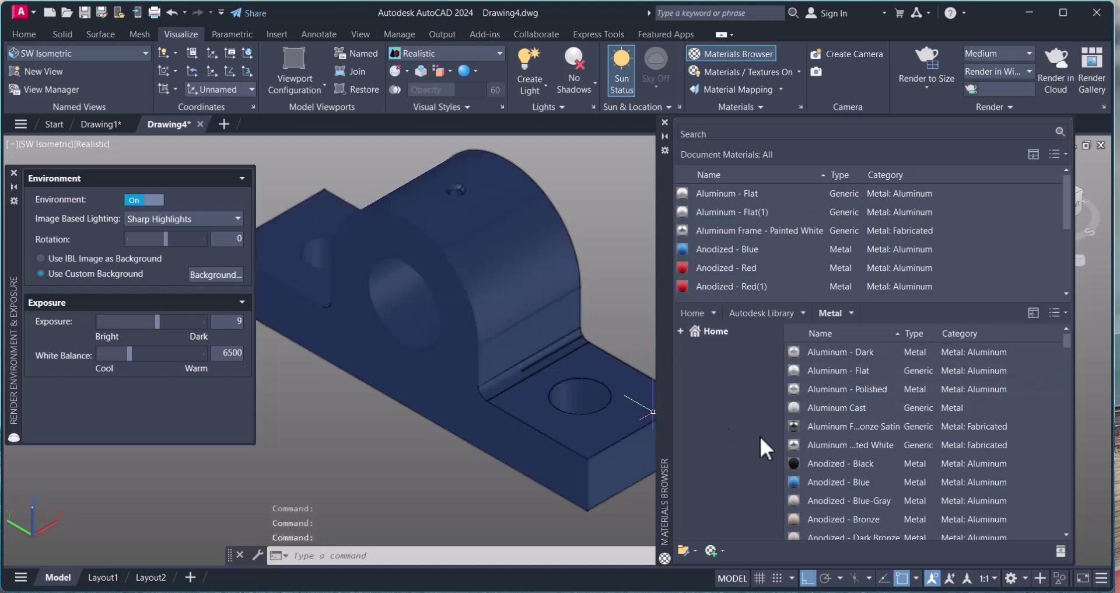
pyautogui.moveTo(822, 448); pyautogui.dragTo(450, 375)
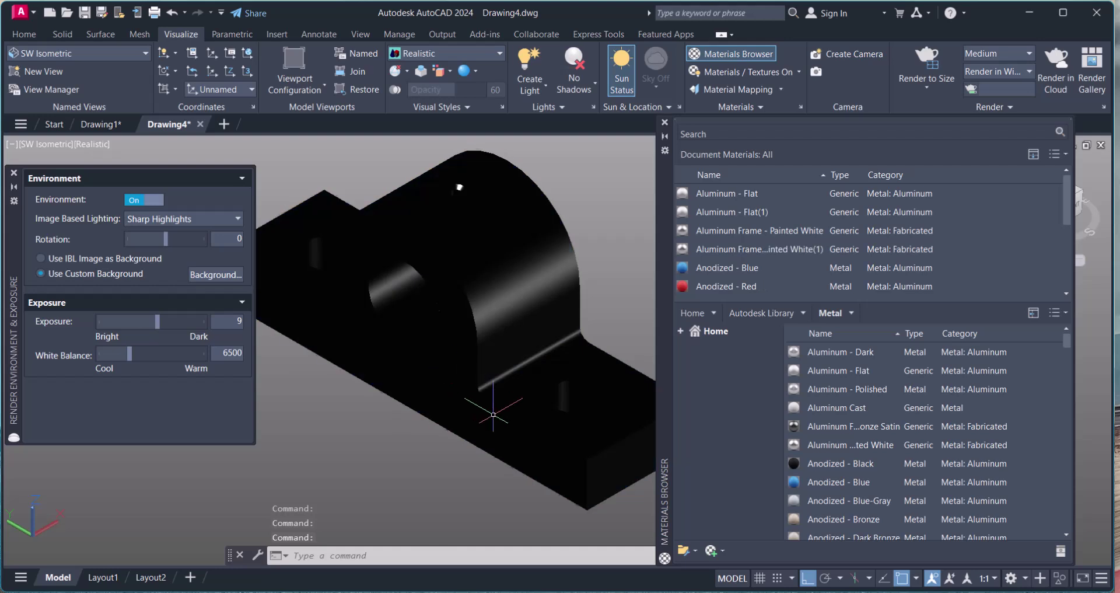
pyautogui.scroll(-2, 607, 344)
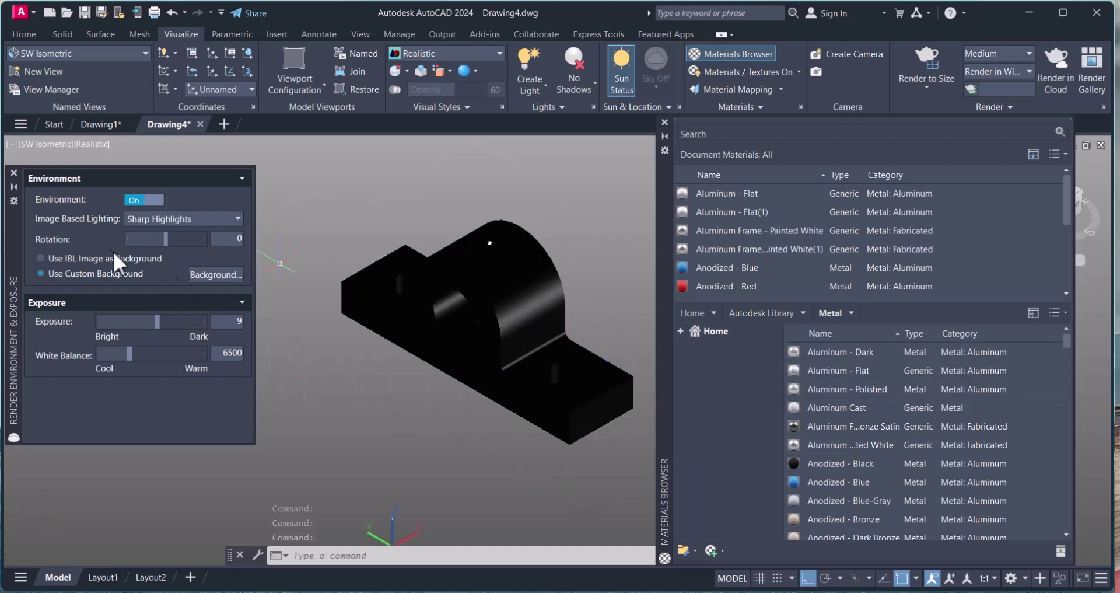
# Try the Dry Lake Bed and Village image based lighting presets, then return to Sharp Highlights
pyautogui.click(159, 219)
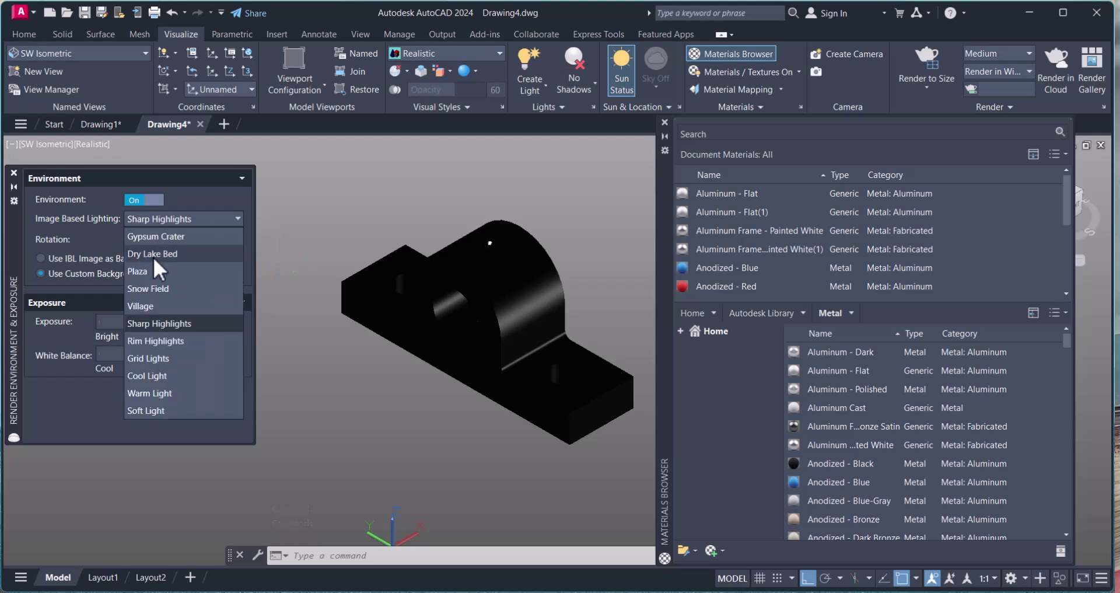
pyautogui.click(152, 254)
pyautogui.click(156, 222)
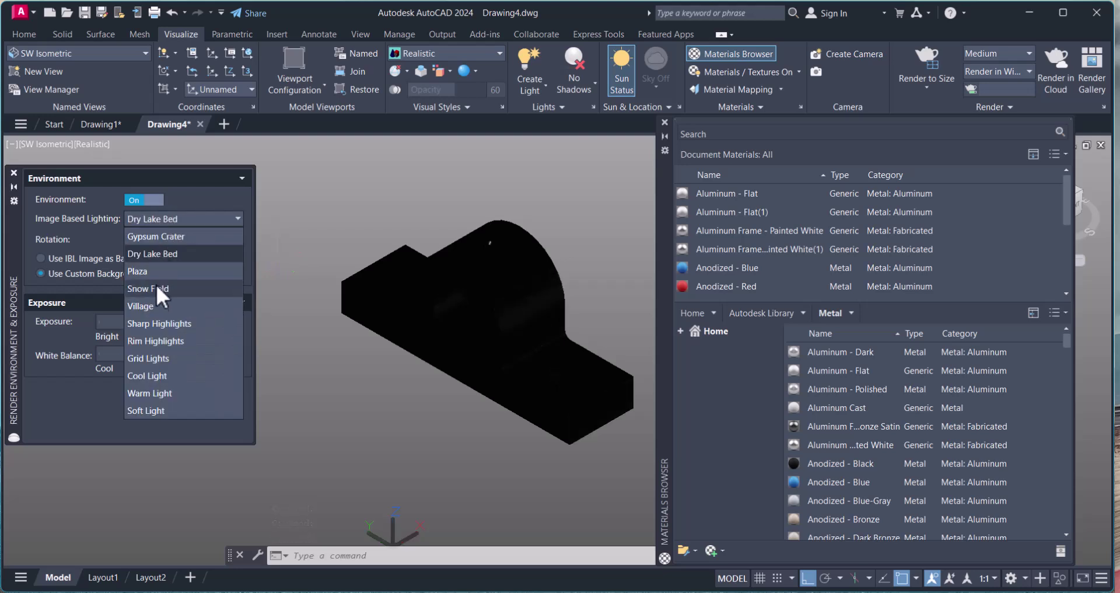
pyautogui.click(150, 295)
pyautogui.click(170, 220)
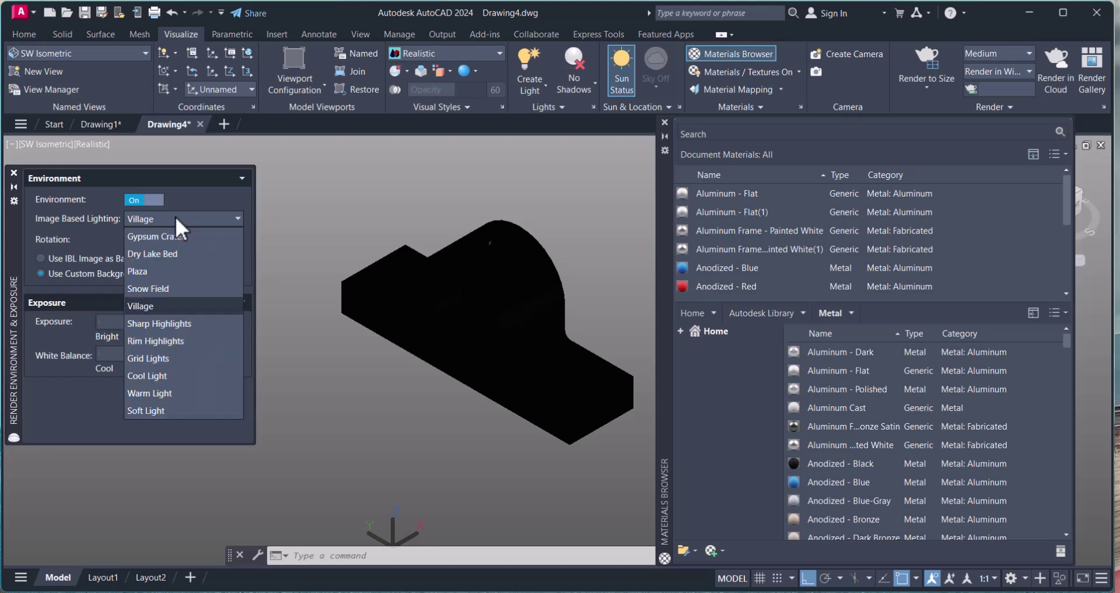
pyautogui.click(184, 322)
# Try the Anodized - Blue material on the bracket and brighten the exposure to 6.8
pyautogui.moveTo(841, 482); pyautogui.dragTo(476, 322)
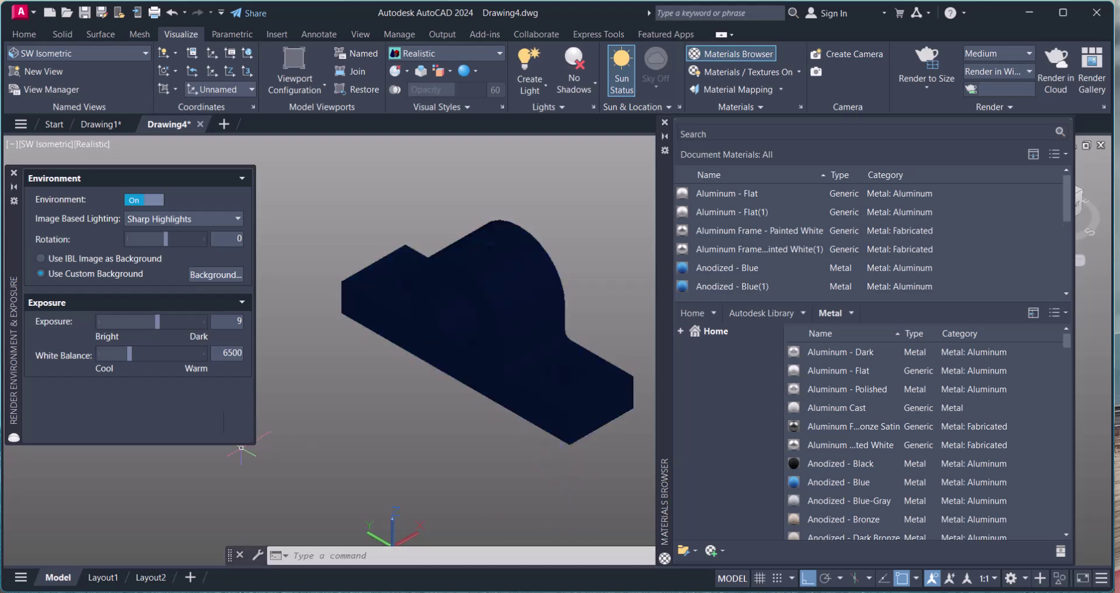
pyautogui.scroll(-2, 513, 455)
pyautogui.scroll(1, 470, 478)
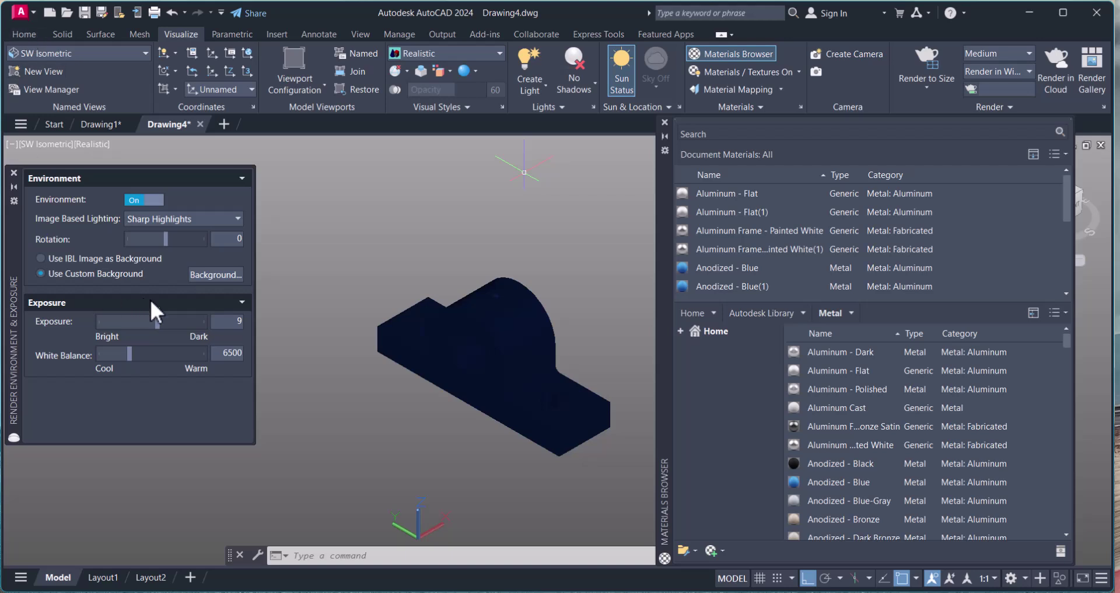
pyautogui.moveTo(157, 321); pyautogui.dragTo(149, 321)
# Apply the Foil Gold material to the bracket, then set the white balance to 9652 and the exposure to 1.3
pyautogui.scroll(-7, 825, 435)
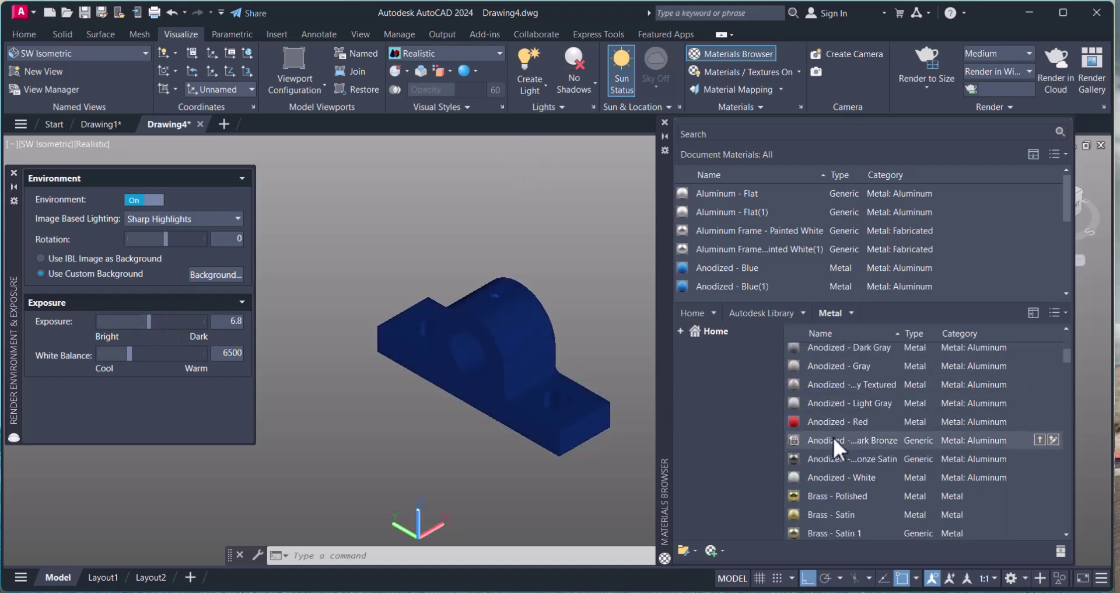
pyautogui.scroll(-5, 888, 476)
pyautogui.moveTo(813, 438); pyautogui.dragTo(561, 394)
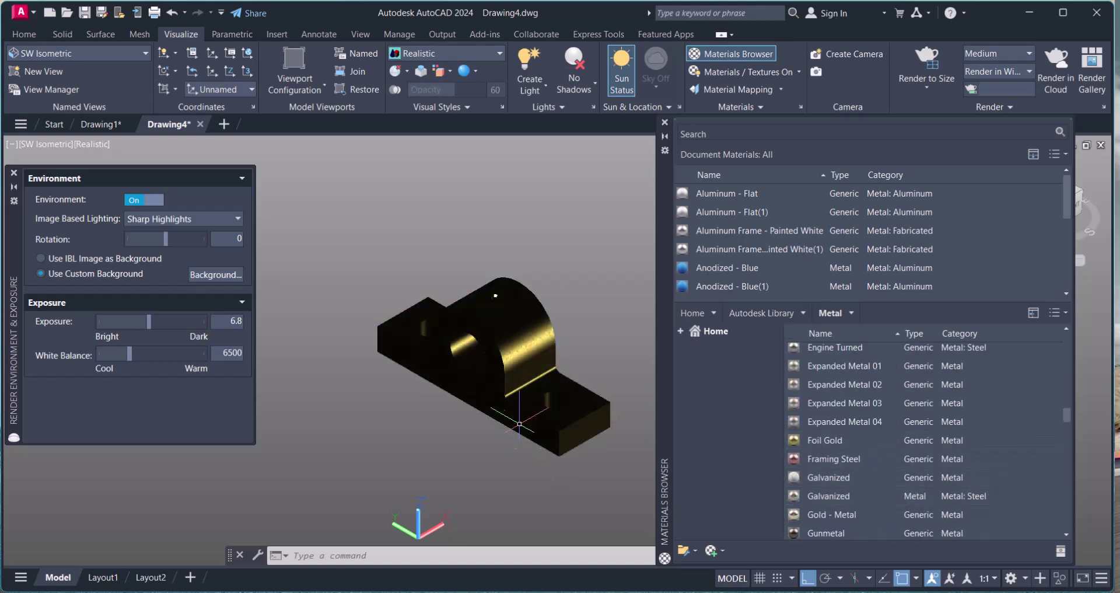
pyautogui.scroll(1, 516, 419)
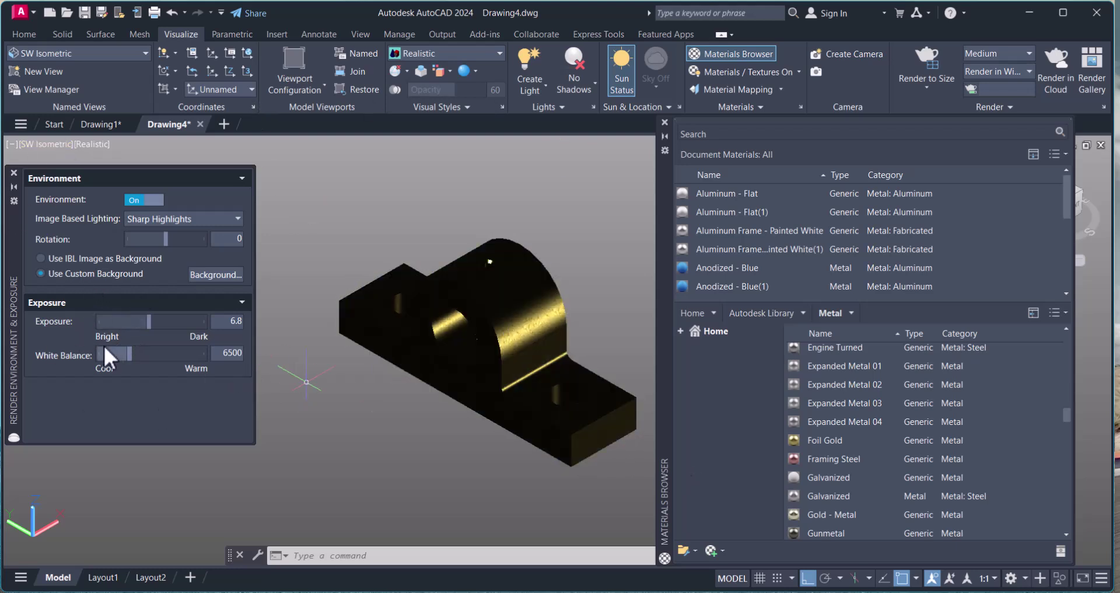
pyautogui.moveTo(132, 353); pyautogui.dragTo(129, 320)
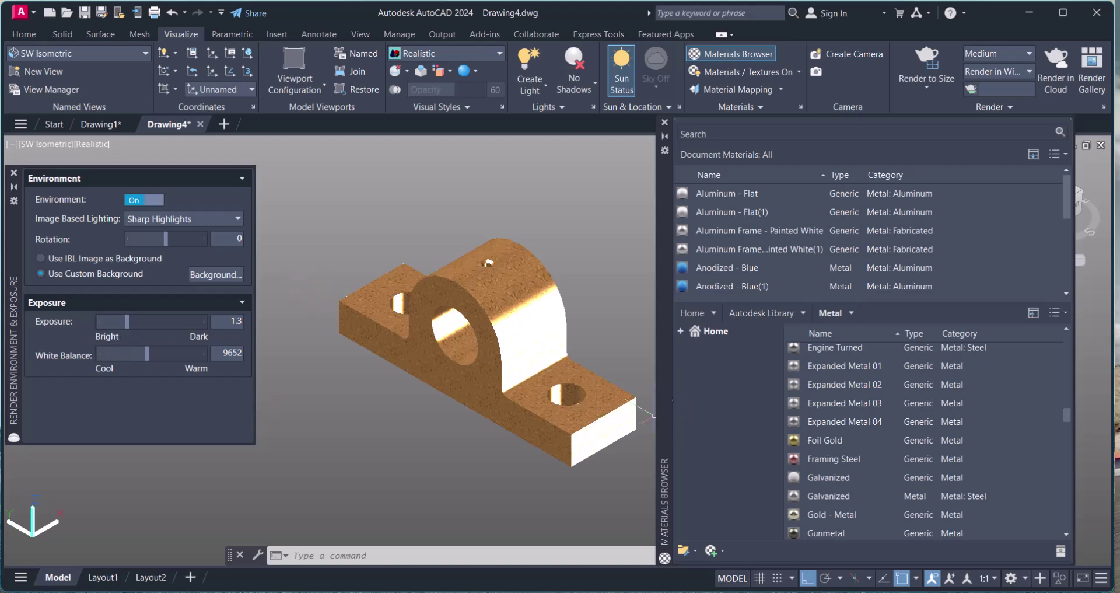
# Try Expanded Metal 03, Engine Turned and a polished Gunmetal material in turn on the bracket
pyautogui.moveTo(847, 404); pyautogui.dragTo(551, 334)
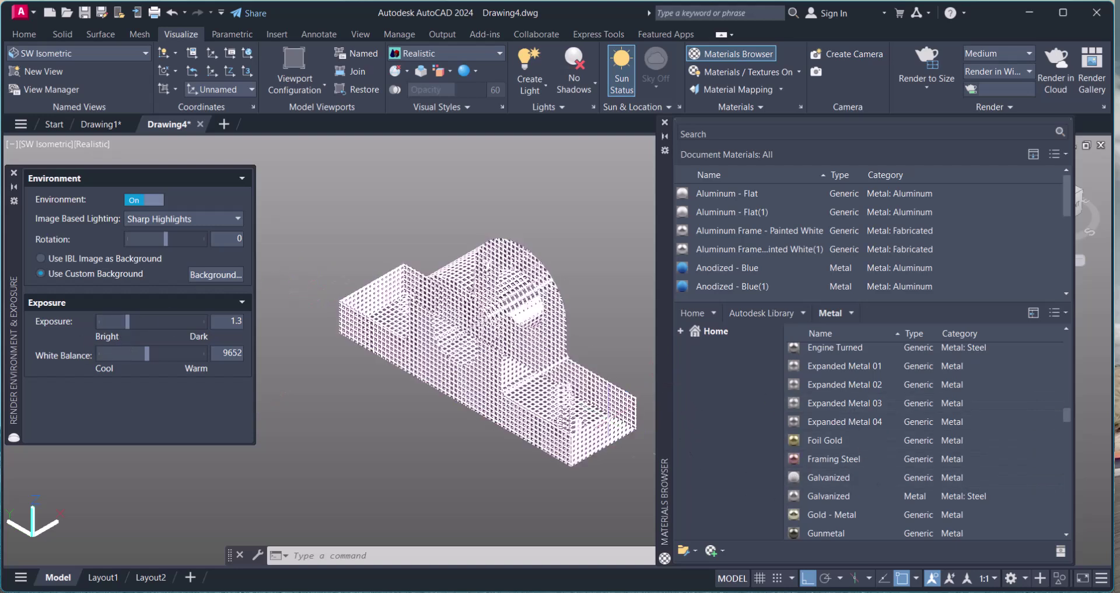
pyautogui.moveTo(817, 351); pyautogui.dragTo(552, 337)
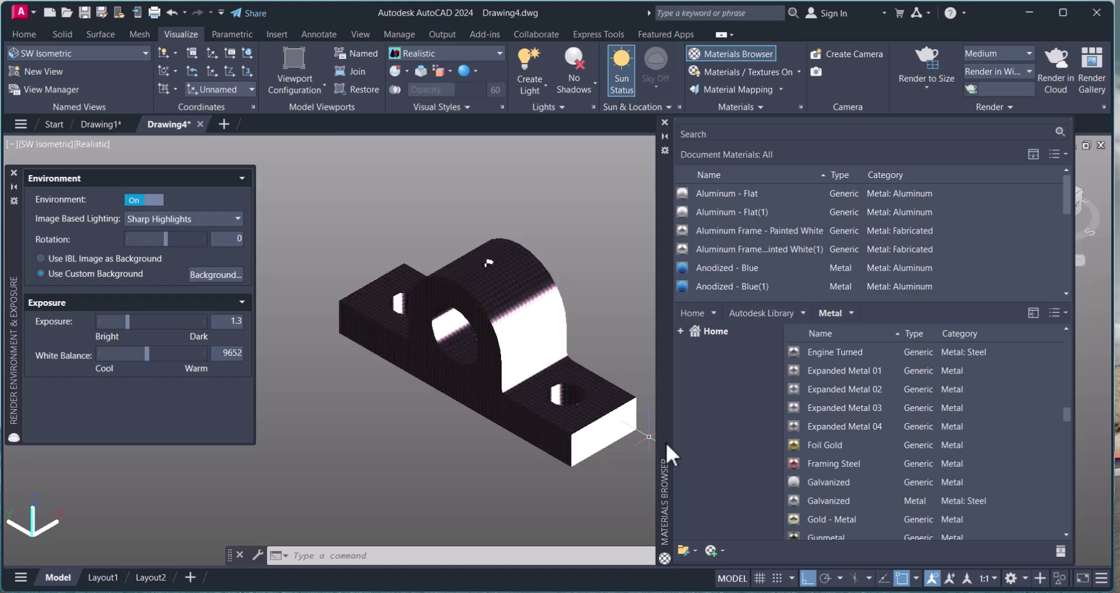
pyautogui.scroll(-2, 839, 462)
pyautogui.moveTo(816, 451); pyautogui.dragTo(580, 373)
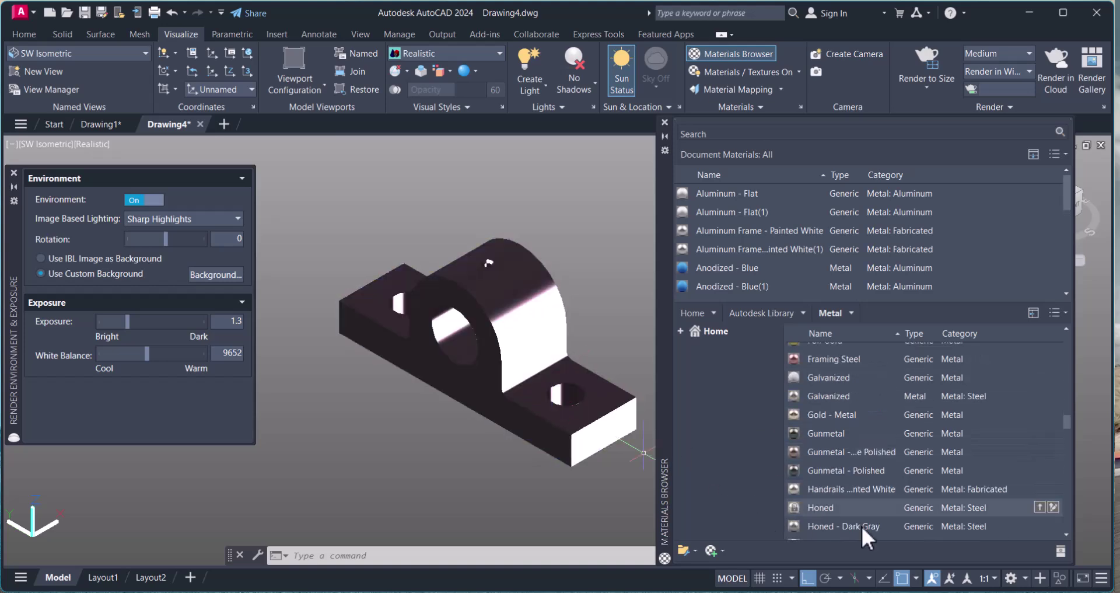
# Assign the Honed metal material to the bracket and close the material and render environment palettes
pyautogui.moveTo(817, 526); pyautogui.dragTo(525, 350)
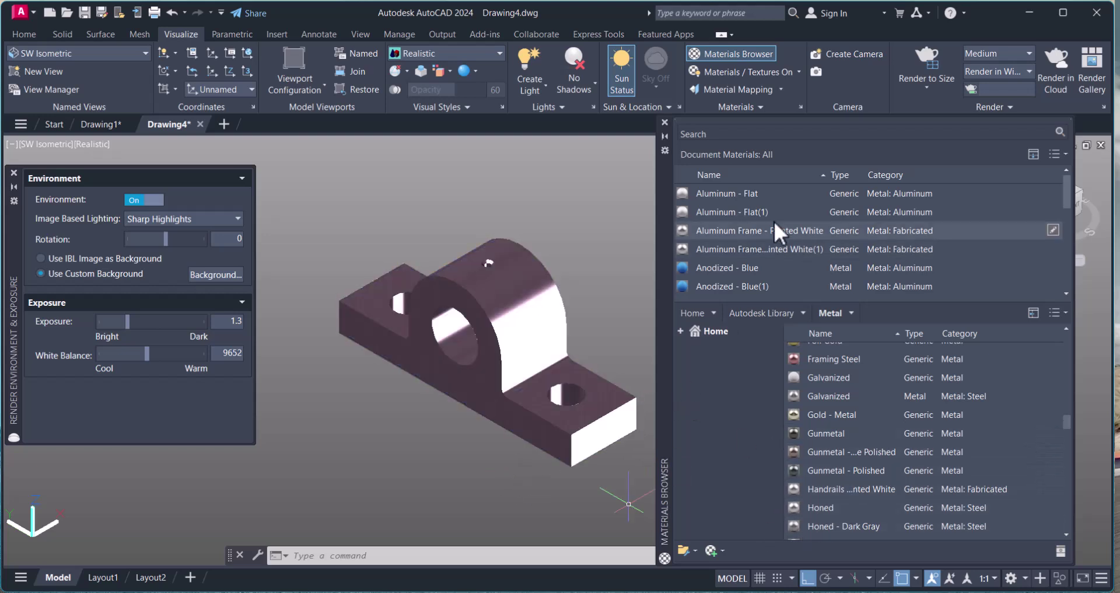
pyautogui.click(665, 122)
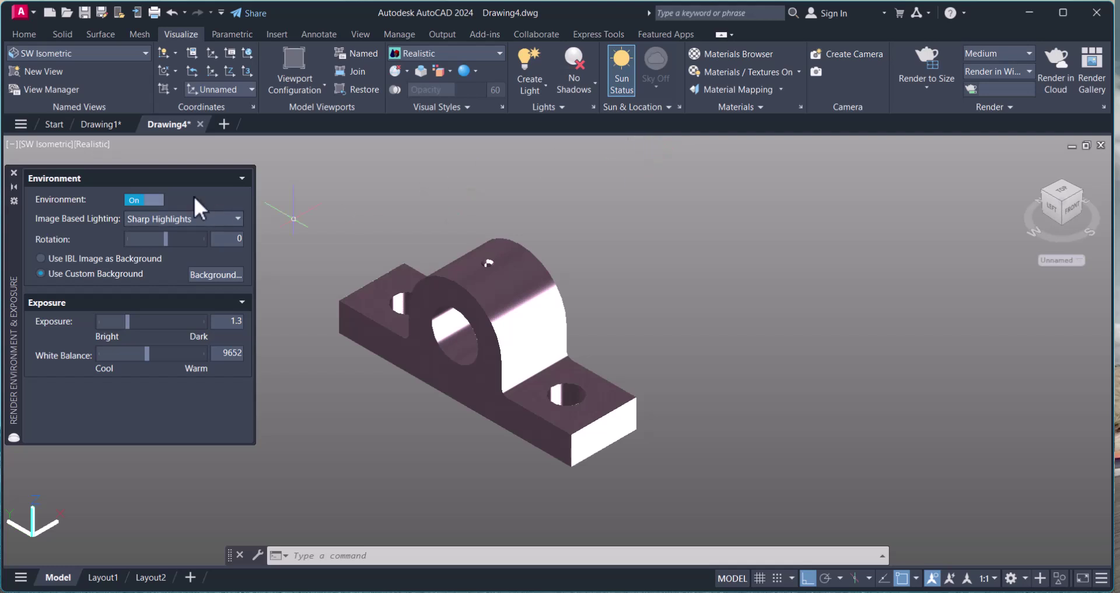
pyautogui.click(14, 173)
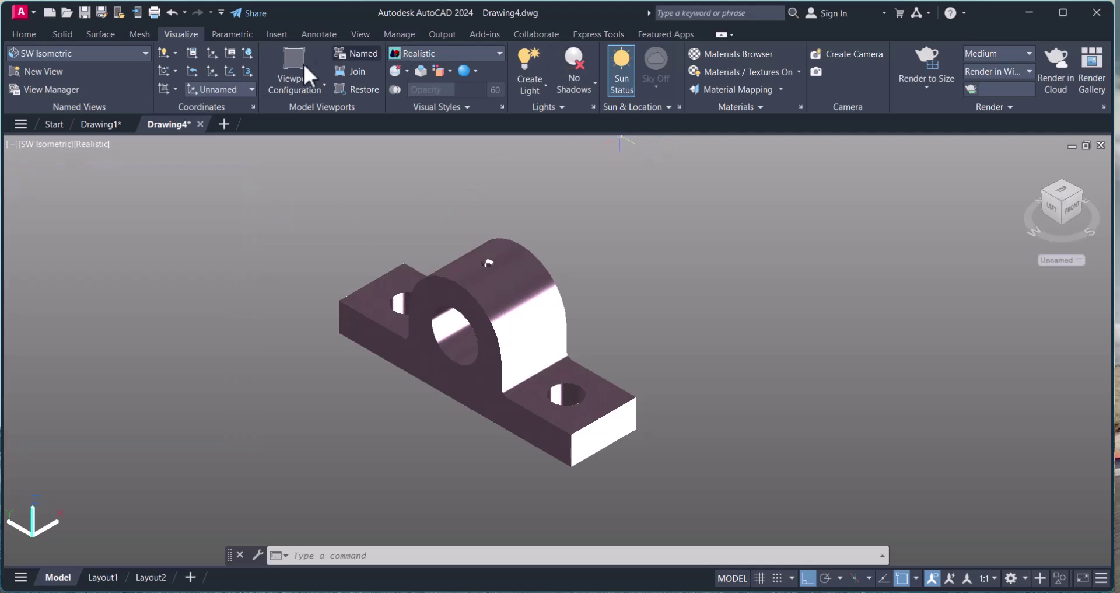
# Try the Hidden and Shades of Gray visual styles in turn on the model
pyautogui.click(26, 35)
pyautogui.click(653, 52)
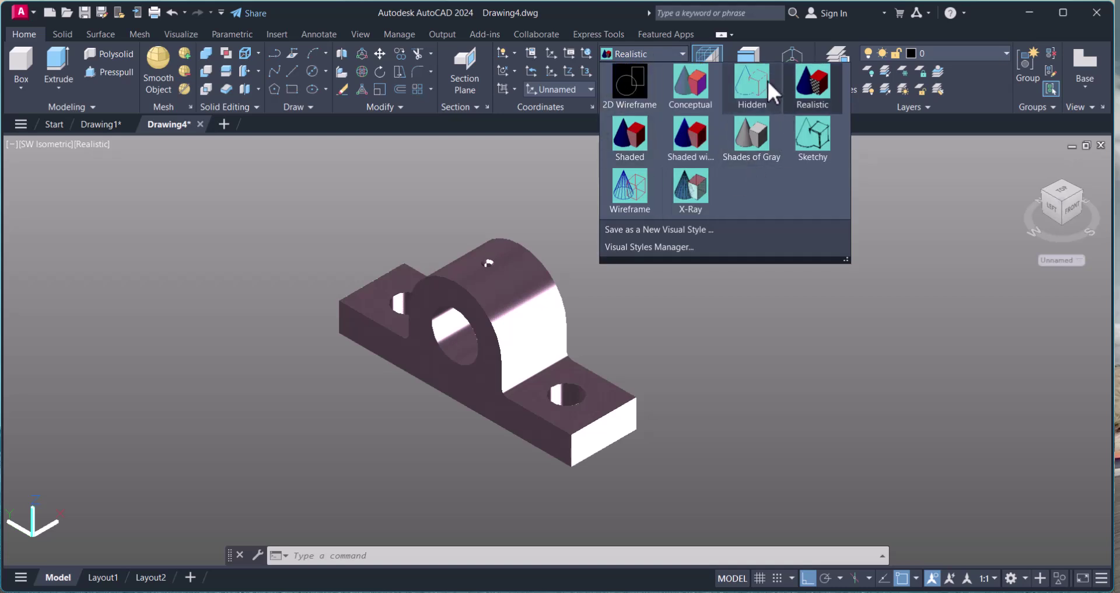
pyautogui.click(753, 85)
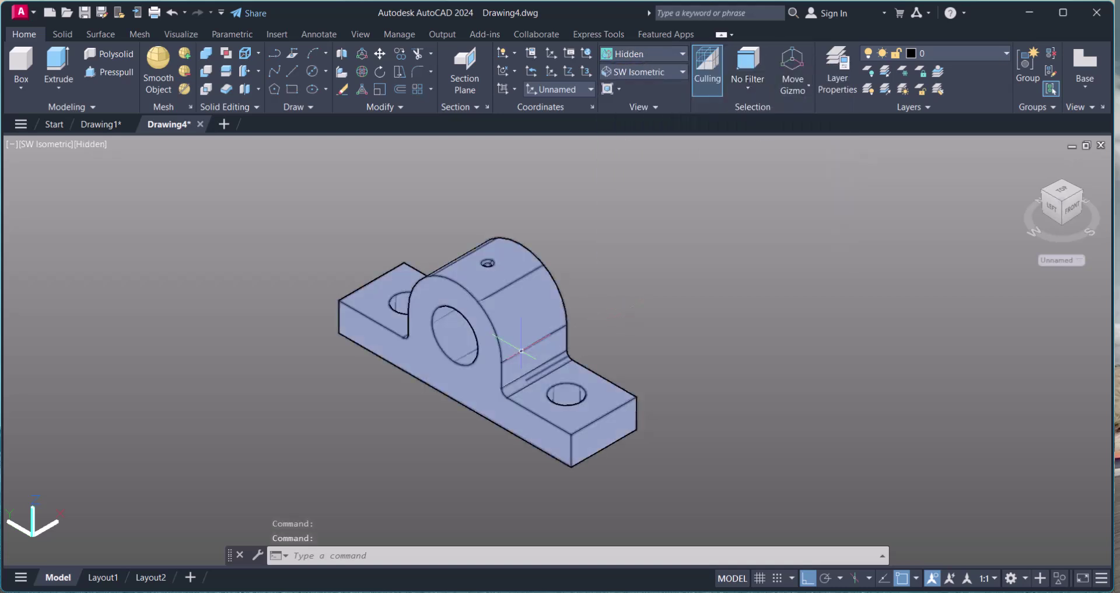
pyautogui.scroll(2, 522, 351)
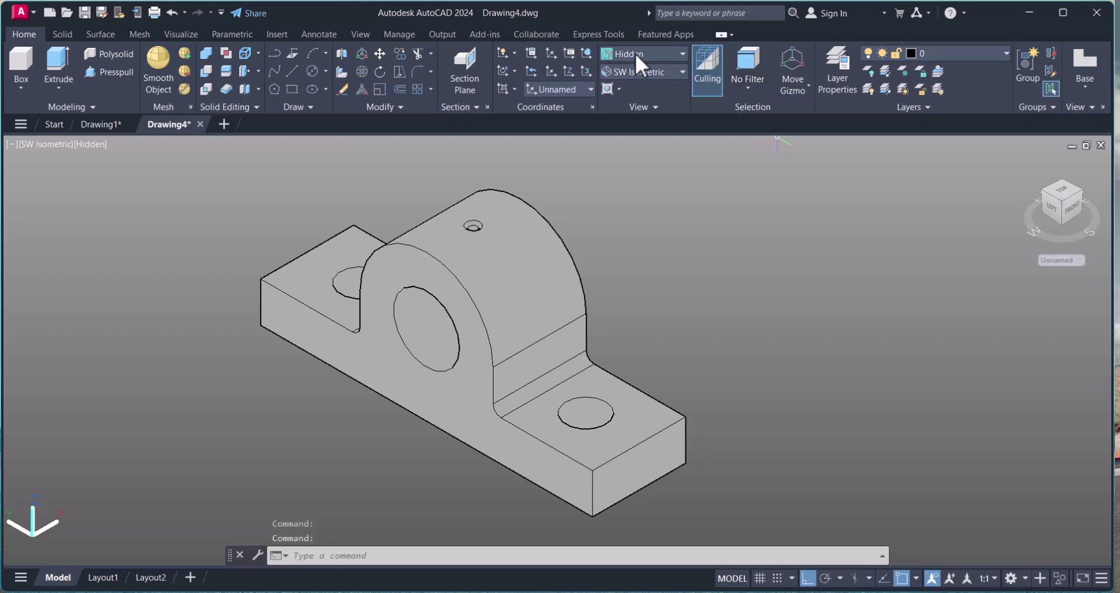
pyautogui.click(630, 54)
pyautogui.press('Escape')
pyautogui.click(639, 58)
pyautogui.click(755, 141)
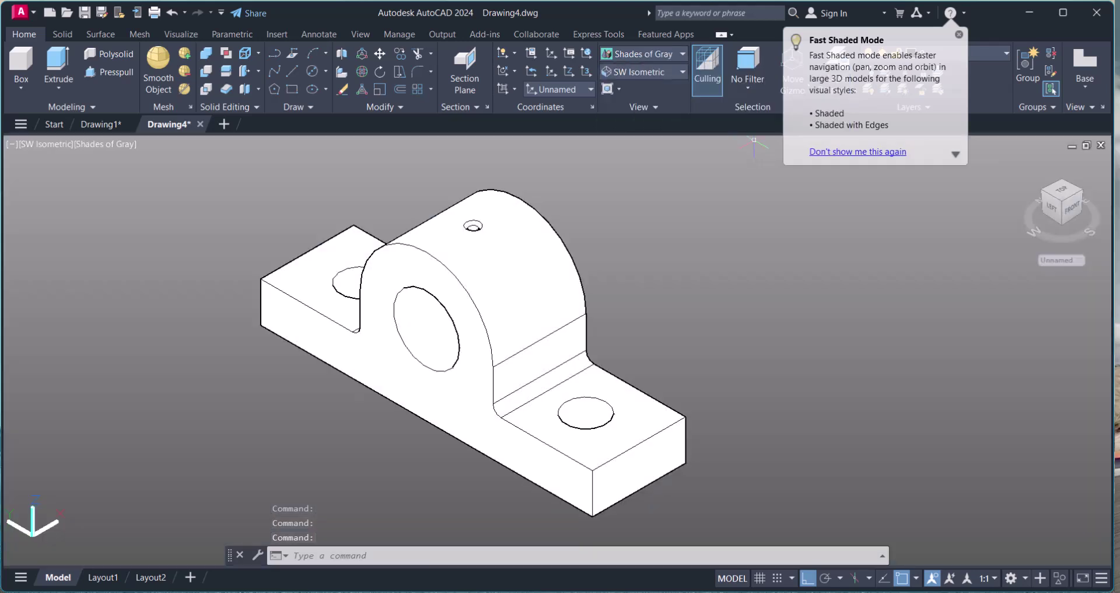
pyautogui.press('Escape')
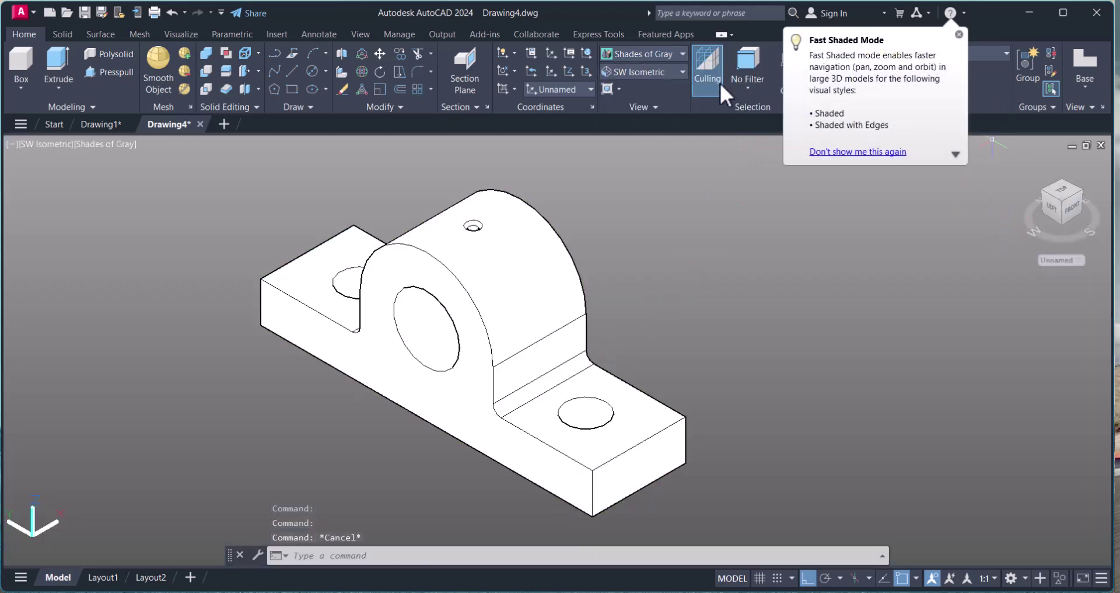
# Change the model's visual style to Conceptual
pyautogui.click(645, 55)
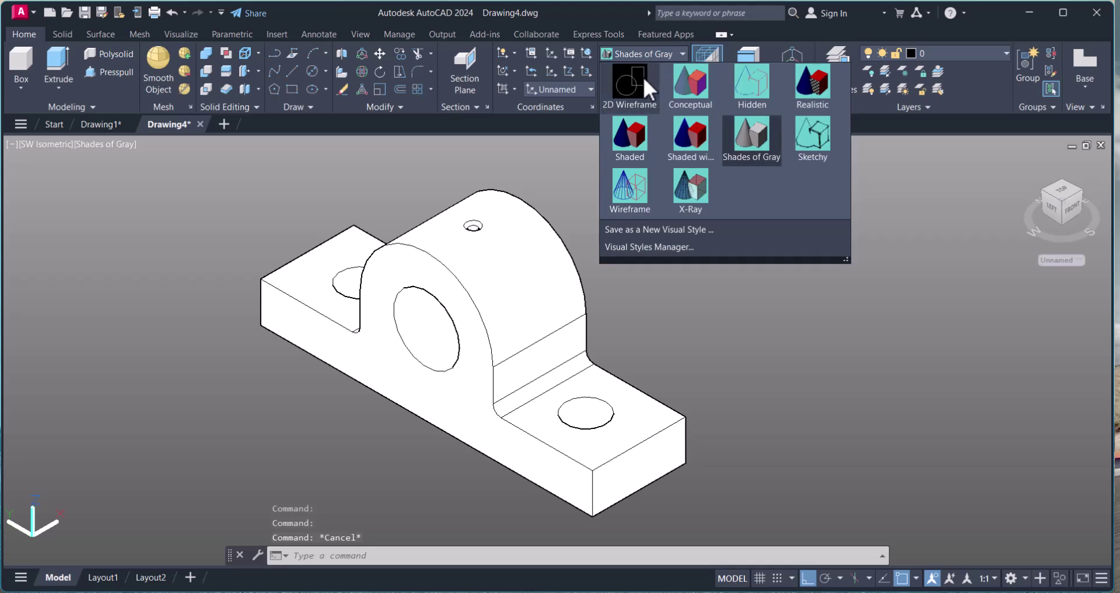
pyautogui.click(690, 90)
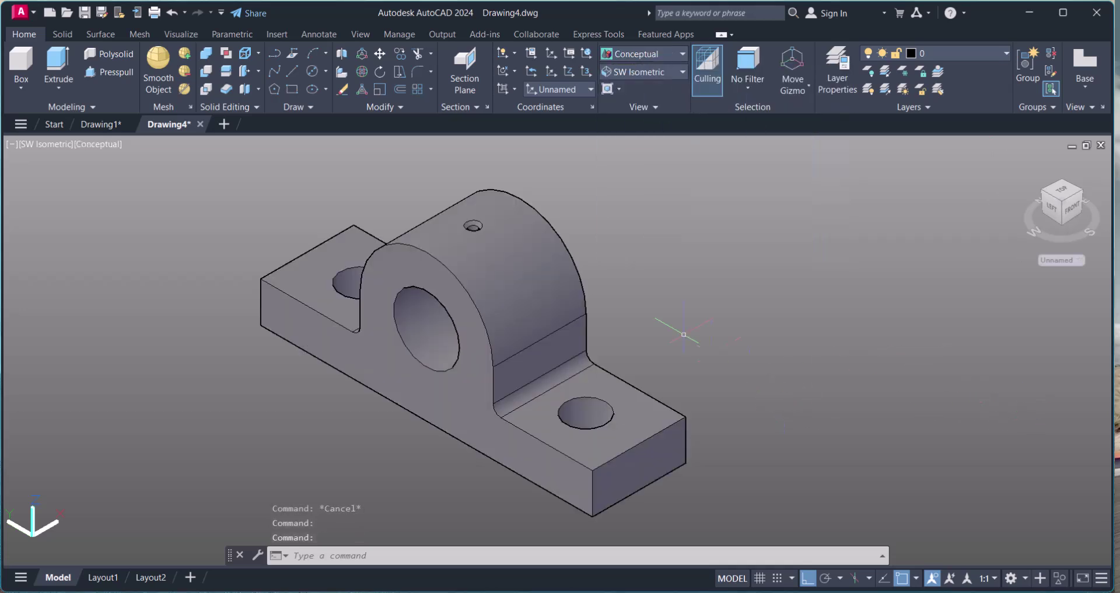
# Change the bracket solid's color to Red in its properties and close the properties palette
pyautogui.click(528, 277)
pyautogui.write('ch')
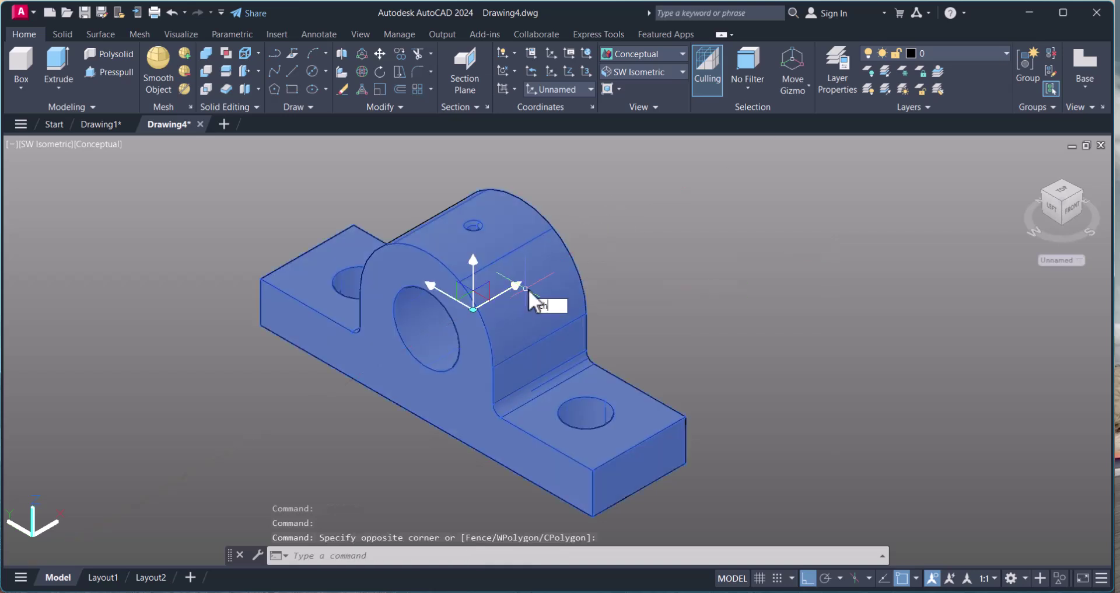
pyautogui.press('Return')
pyautogui.click(243, 94)
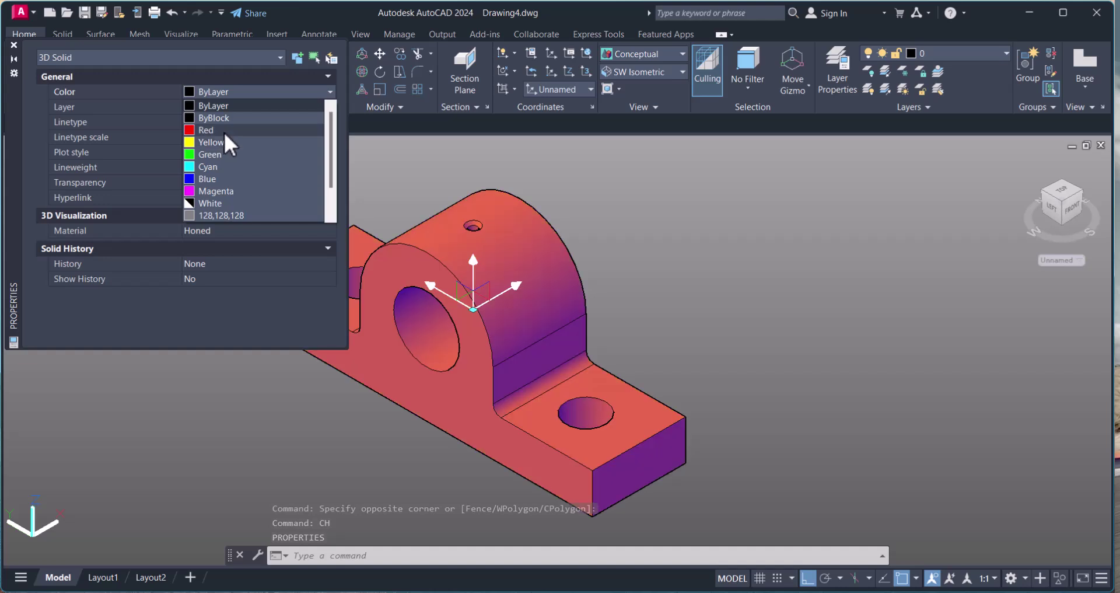
pyautogui.click(223, 130)
pyautogui.click(14, 45)
pyautogui.press('Escape')
# Split the model space into the Three: Right viewport configuration and zoom the large viewport to the model's extents
pyautogui.scroll(2, 675, 315)
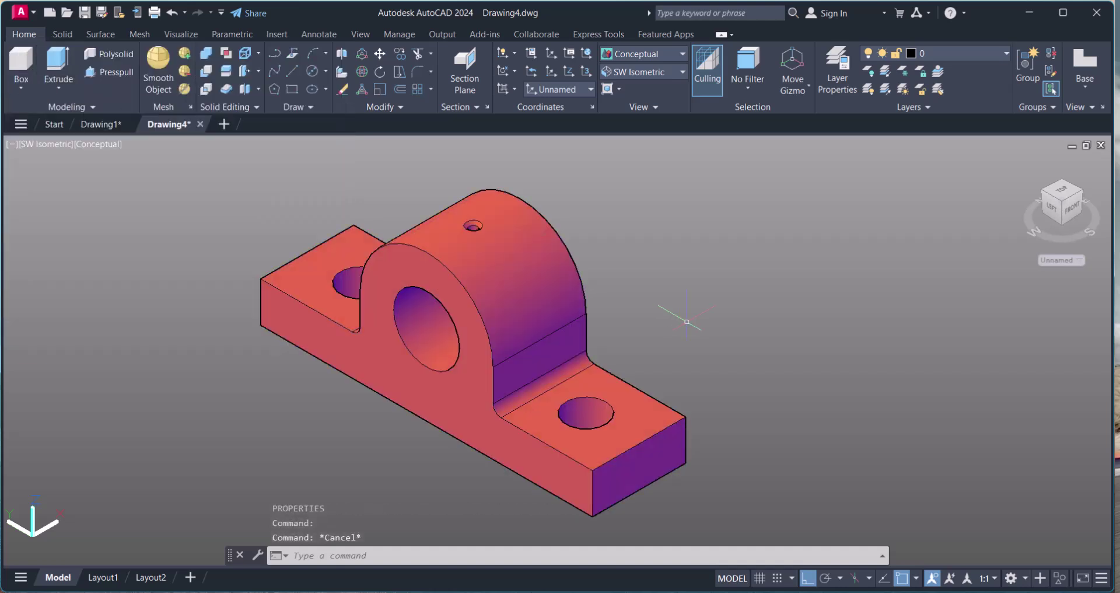
pyautogui.scroll(-3, 782, 317)
pyautogui.scroll(2, 783, 323)
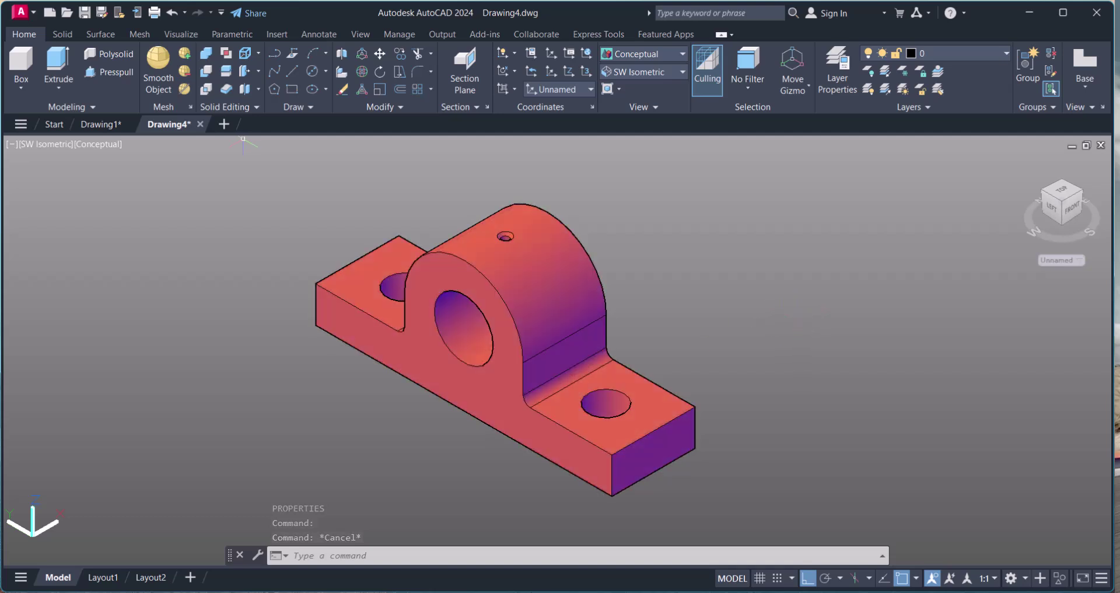
pyautogui.click(181, 34)
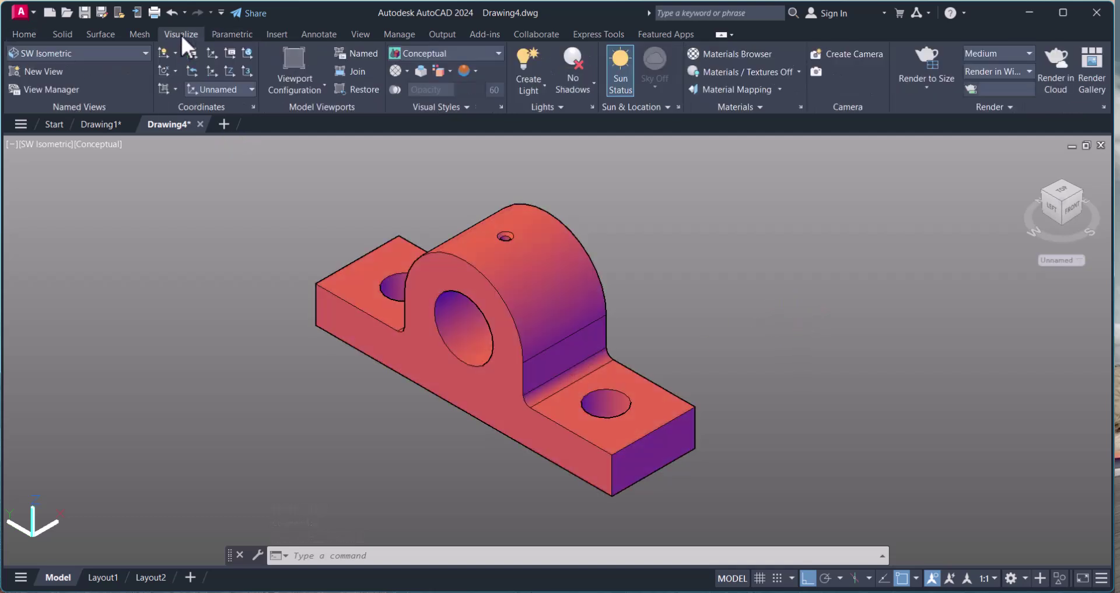
pyautogui.click(320, 83)
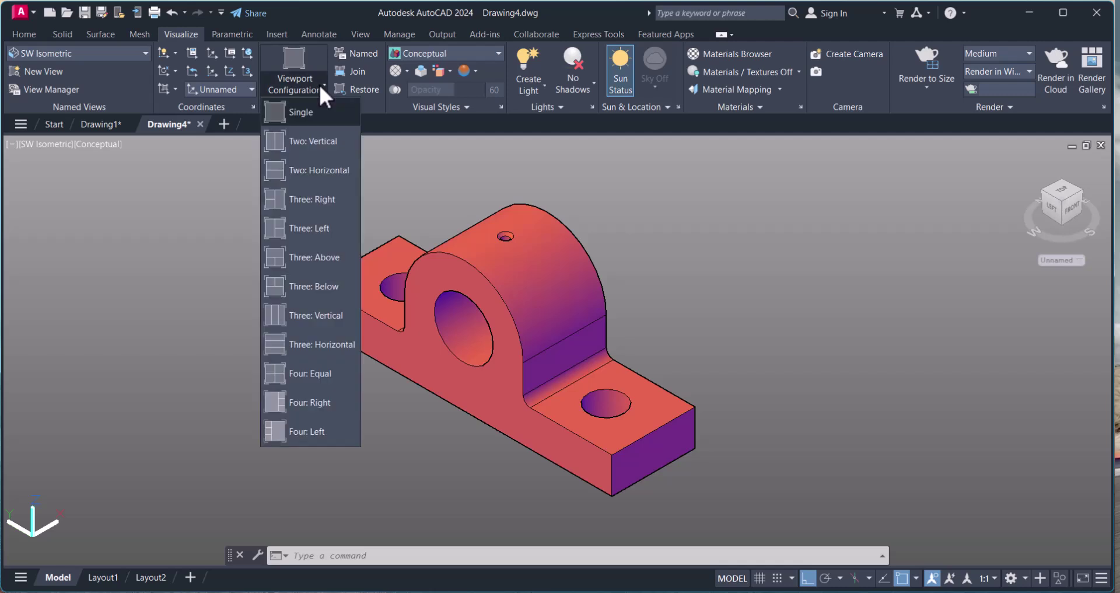
pyautogui.click(328, 201)
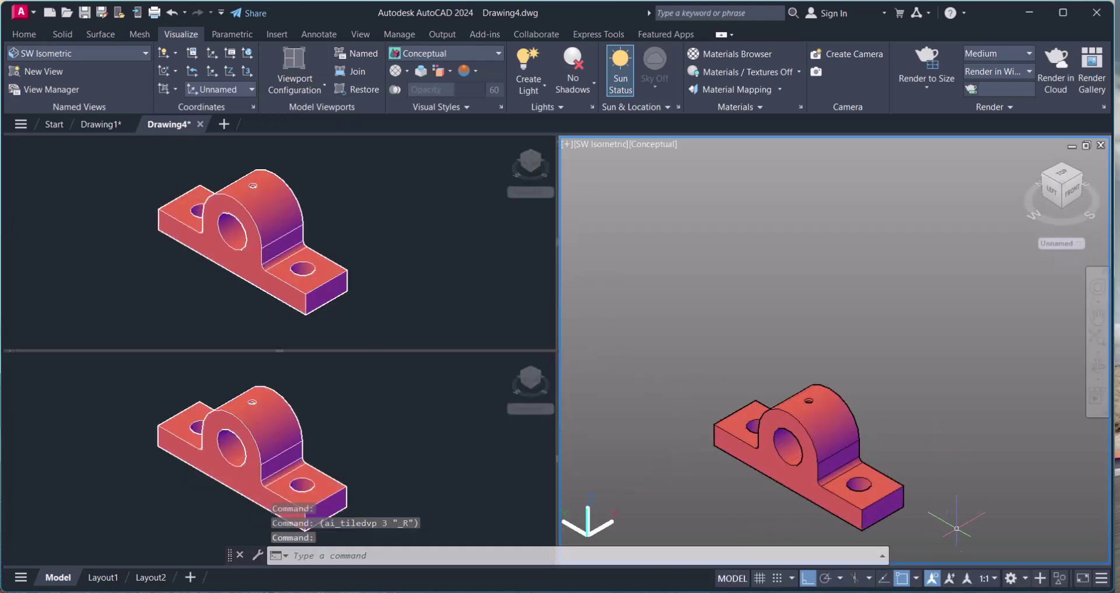
pyautogui.press('Escape')
pyautogui.press('Escape')
pyautogui.write('e')
pyautogui.press('Return')
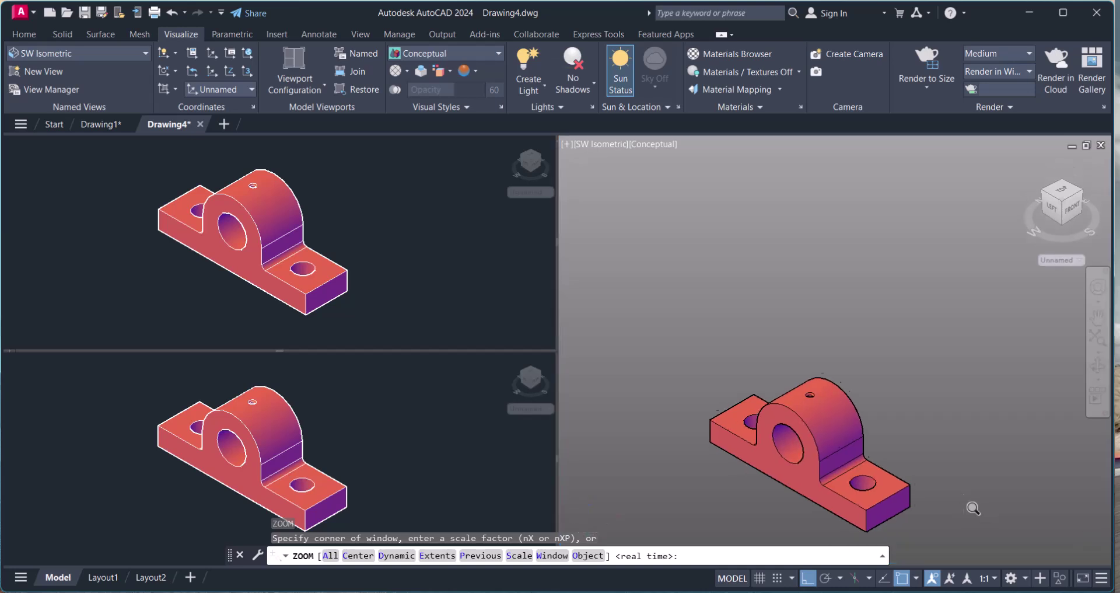
# Set the upper small viewport to the Right view and the lower small viewport to the Front view
pyautogui.click(387, 272)
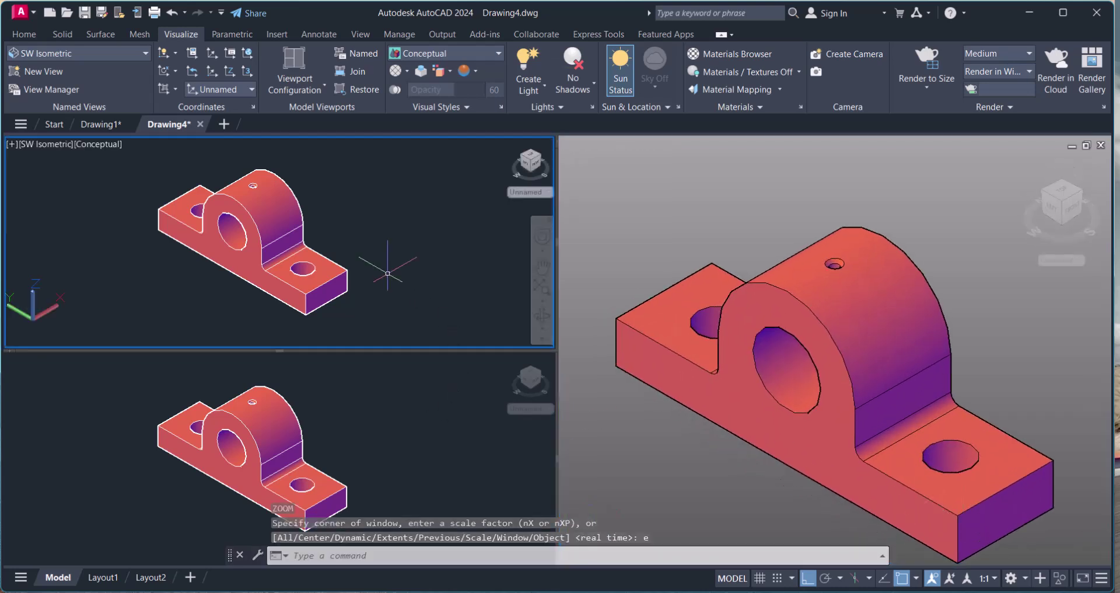
pyautogui.click(47, 147)
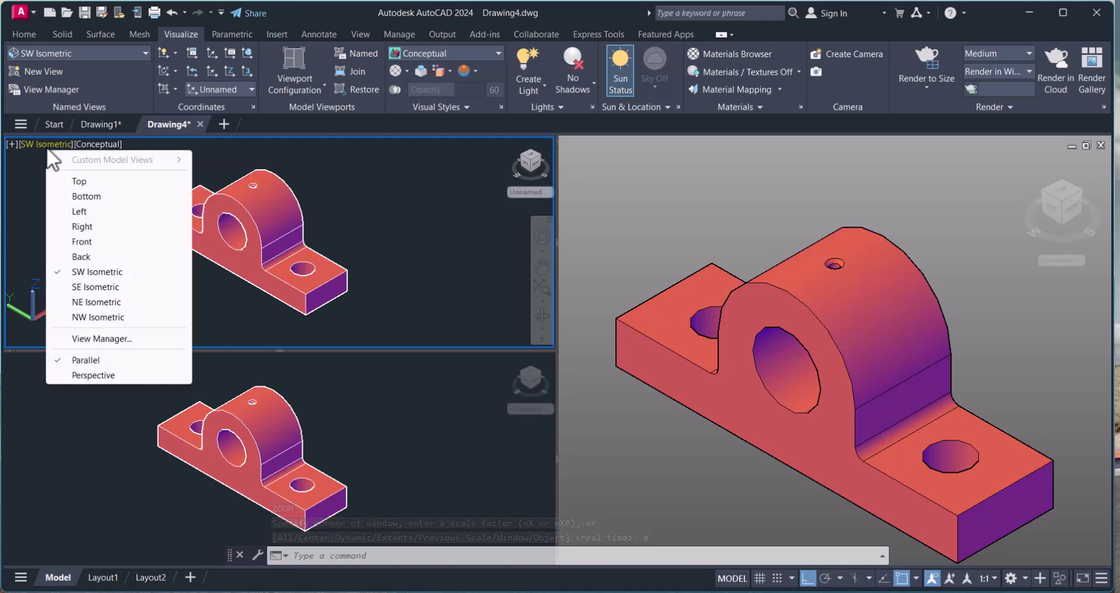
pyautogui.click(92, 227)
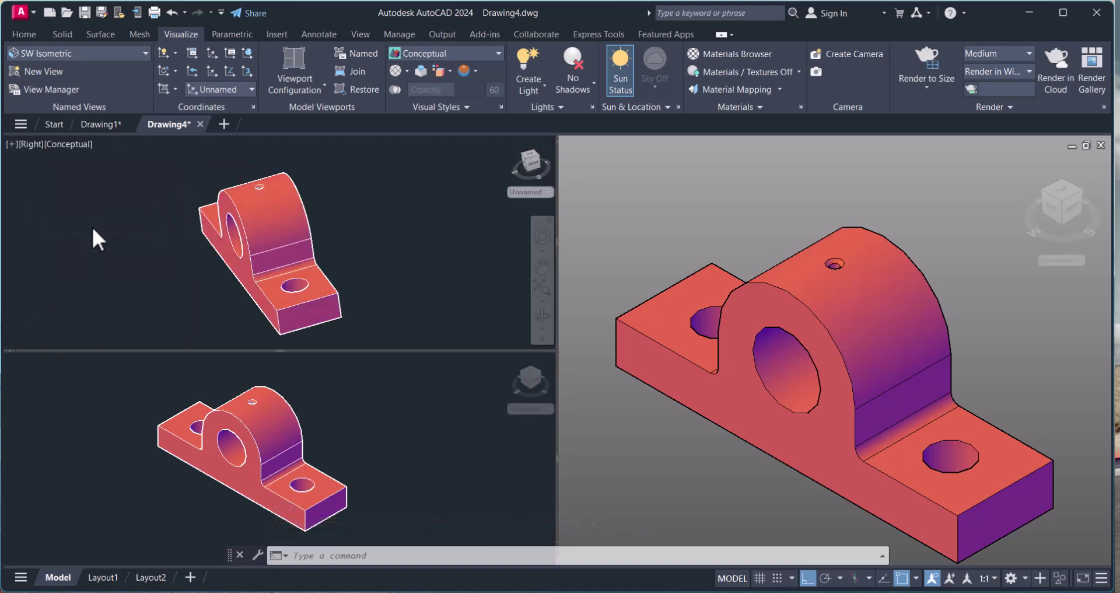
pyautogui.click(278, 477)
pyautogui.press('Escape')
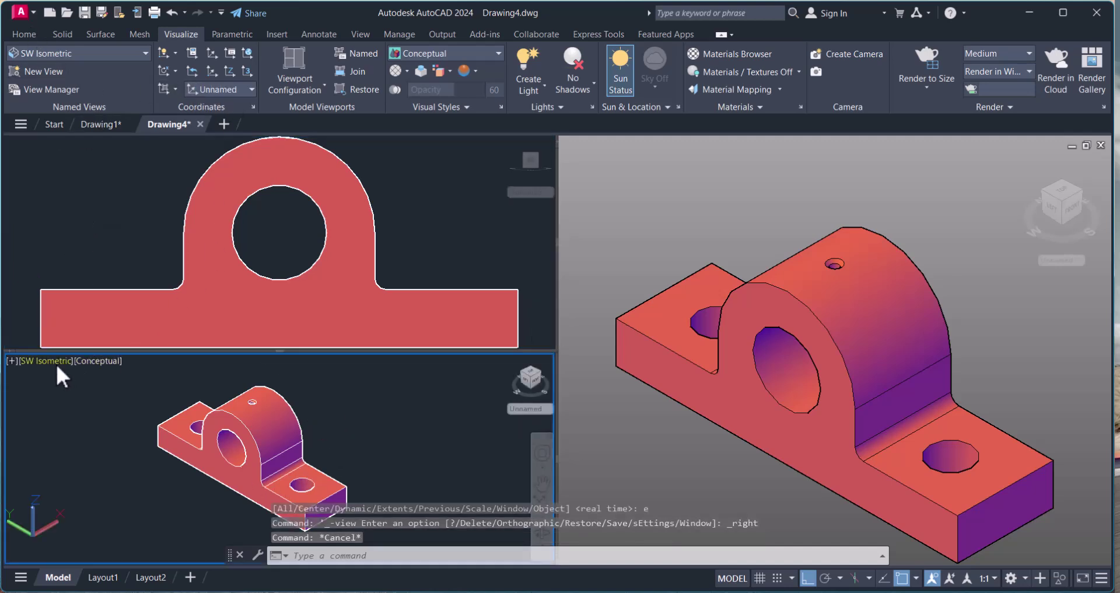
pyautogui.click(37, 362)
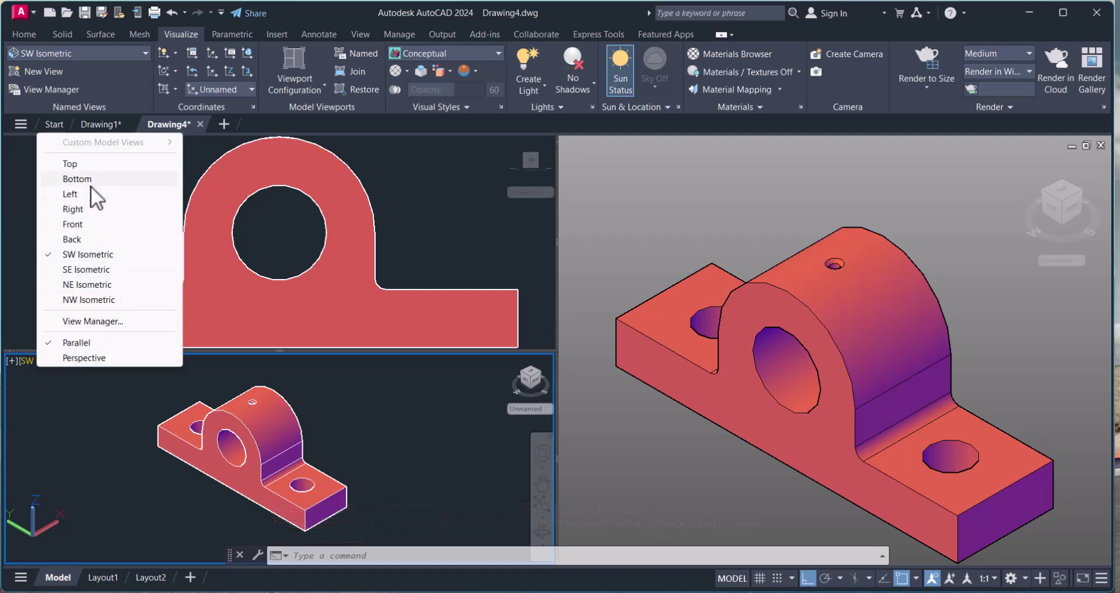
pyautogui.click(89, 224)
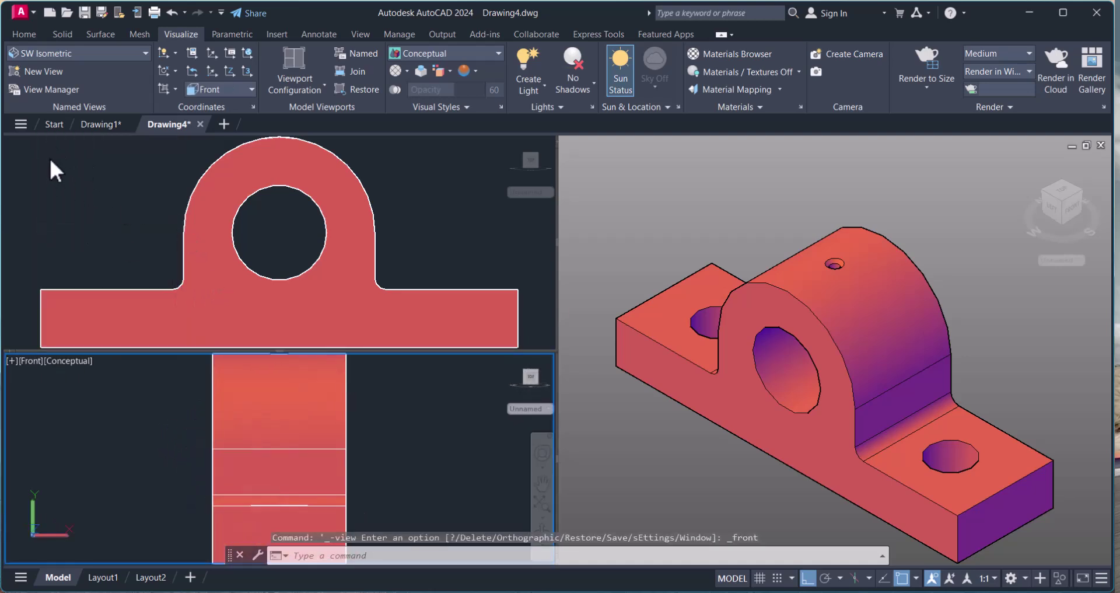
# Set the Right and Front viewports to the 2D Wireframe visual style, and make the large isometric viewport active with the bracket centered
pyautogui.click(96, 281)
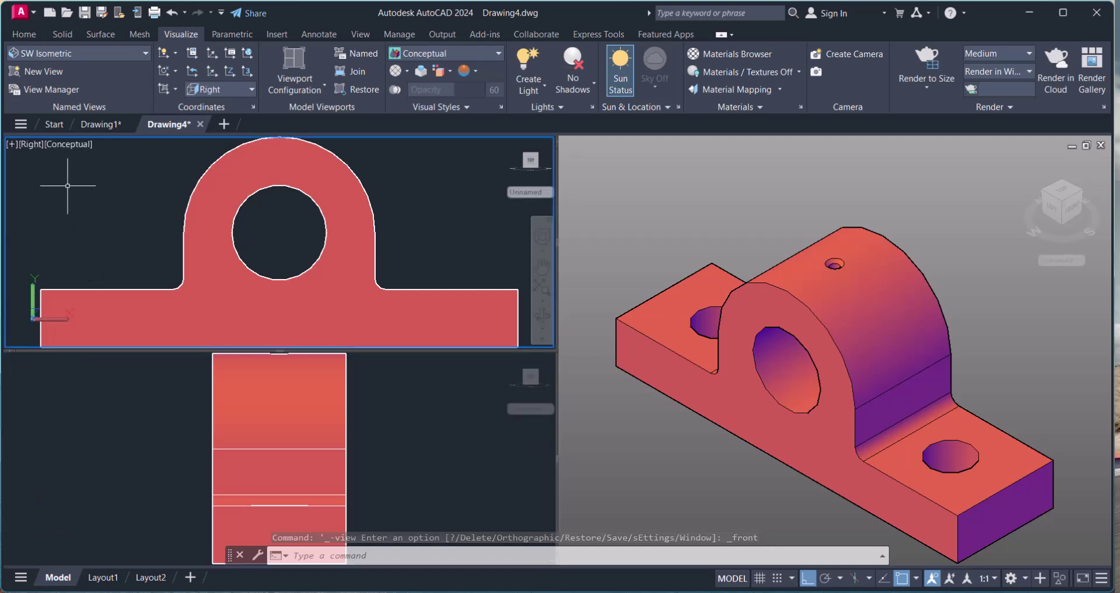
pyautogui.click(56, 146)
pyautogui.click(87, 181)
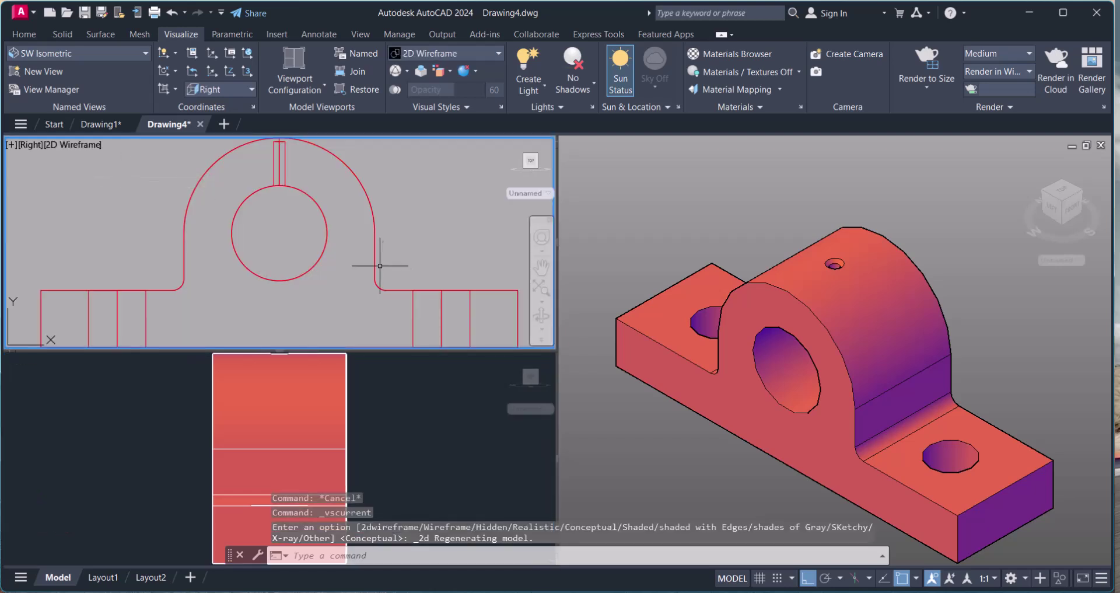
pyautogui.click(299, 422)
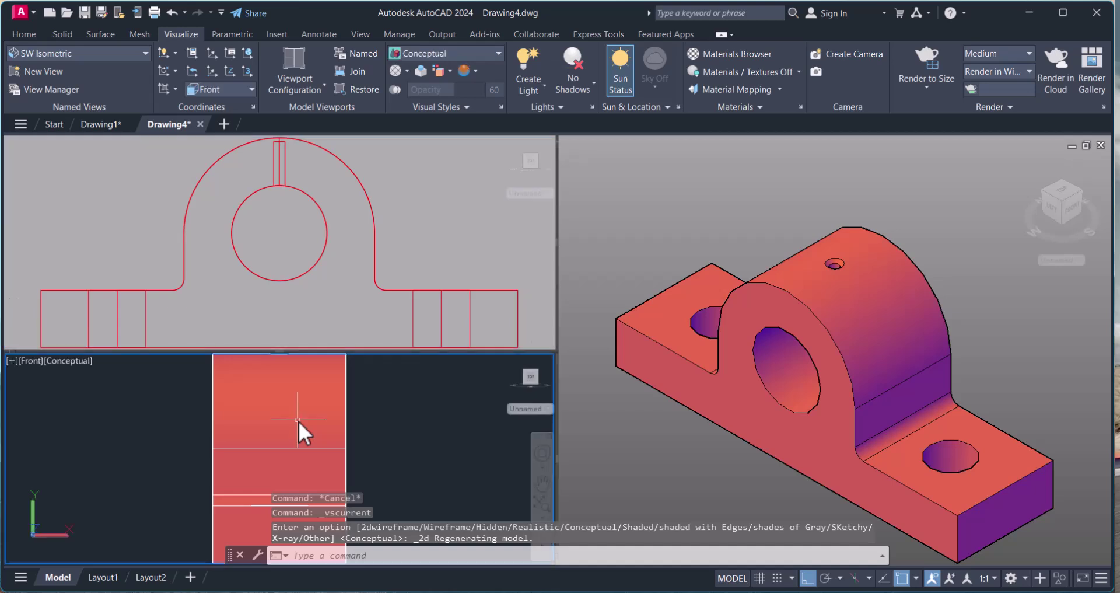
pyautogui.click(55, 364)
pyautogui.click(117, 397)
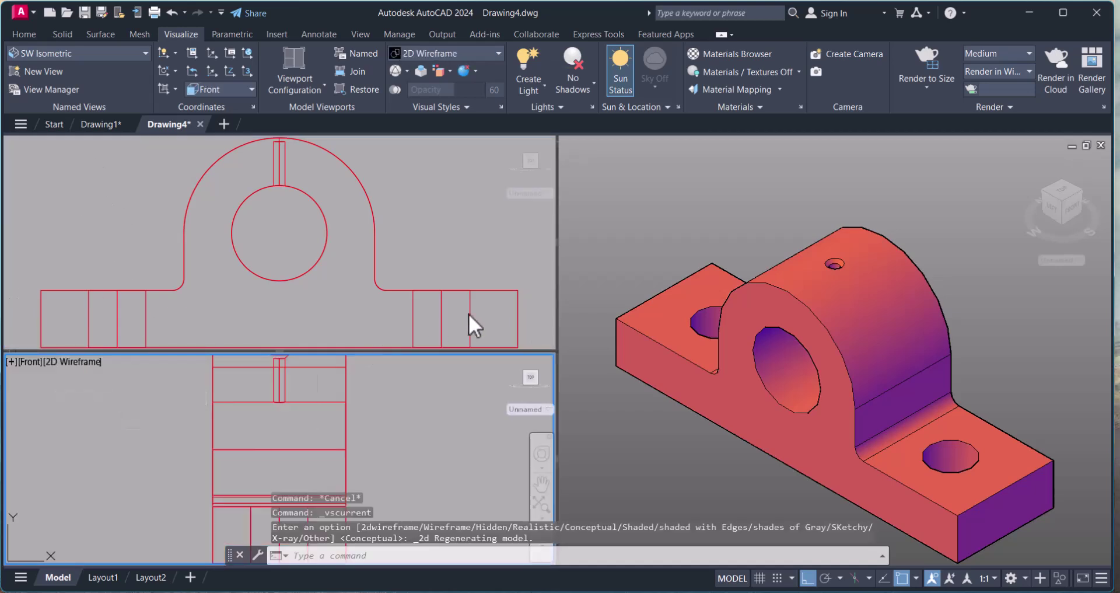
pyautogui.click(630, 468)
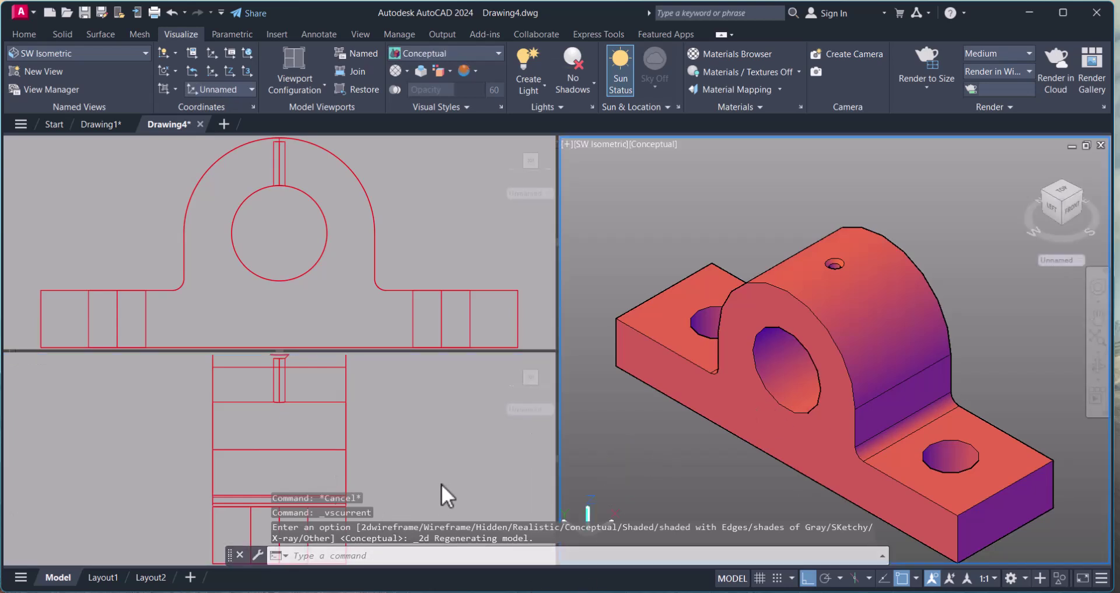
pyautogui.keyDown('shift'); pyautogui.moveTo(642, 423); pyautogui.dragTo(707, 310, button='middle'); pyautogui.keyUp('shift')
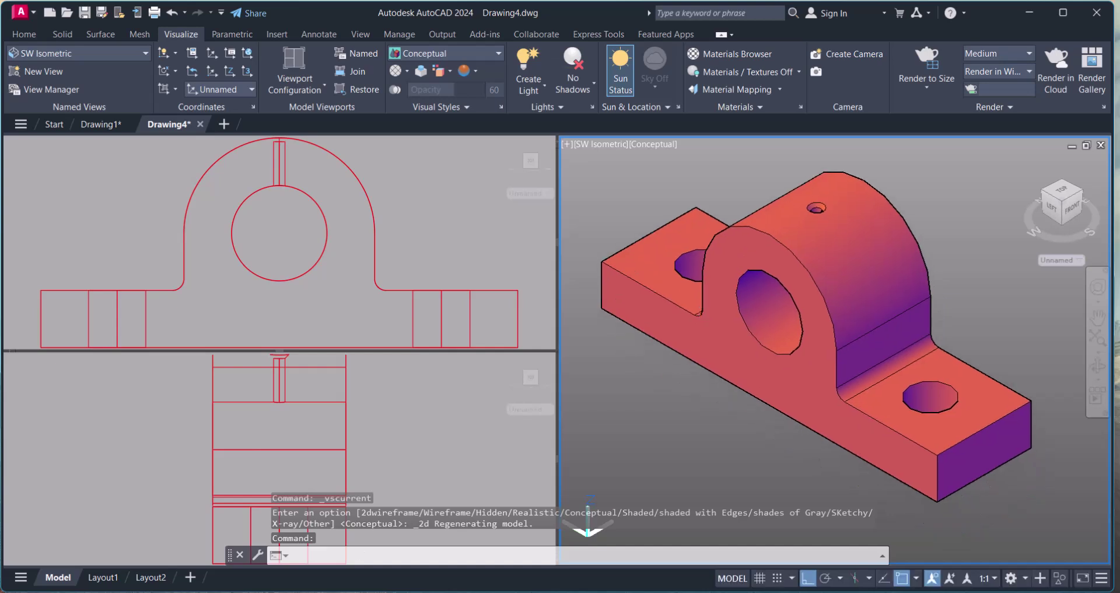